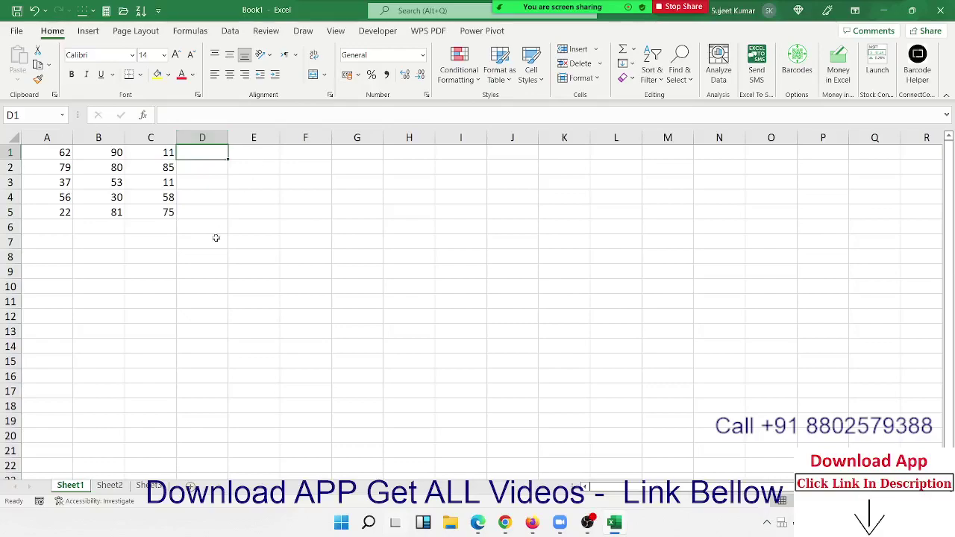
Enter =SUM(A1:C5) in E6 to total the table as 830.
{"action": "left_click_drag", "start_coordinate": [158, 215], "coordinate": [44, 158]}
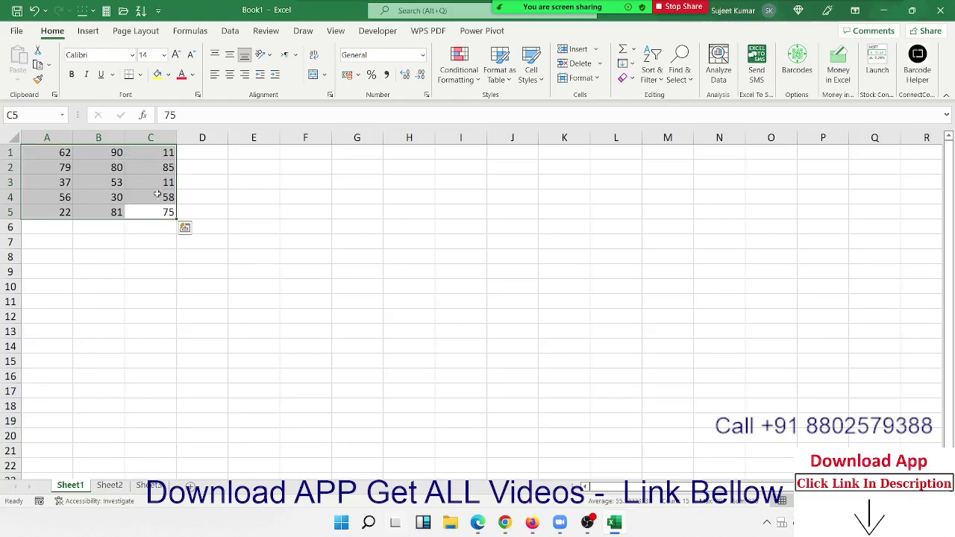
{"action": "left_click", "coordinate": [271, 228]}
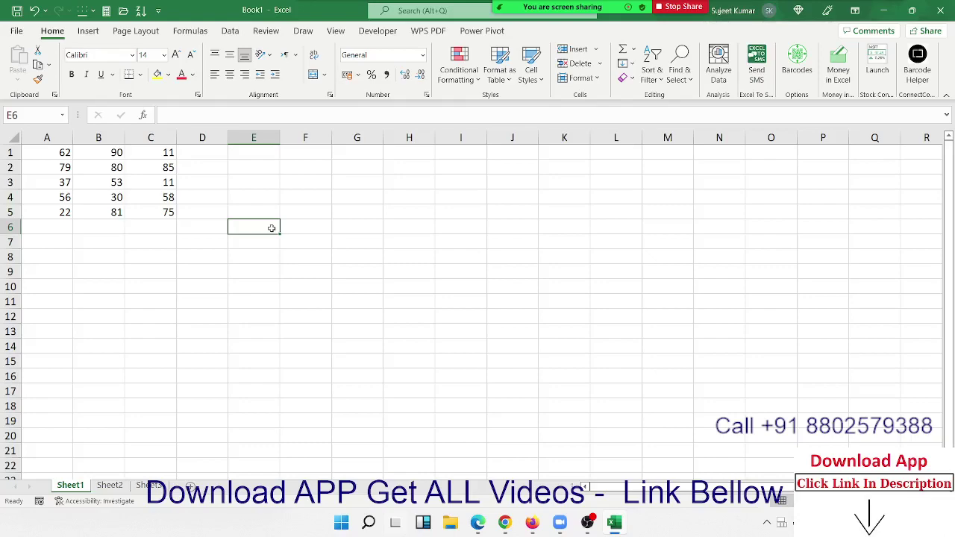
{"action": "type", "text": "=sum"}
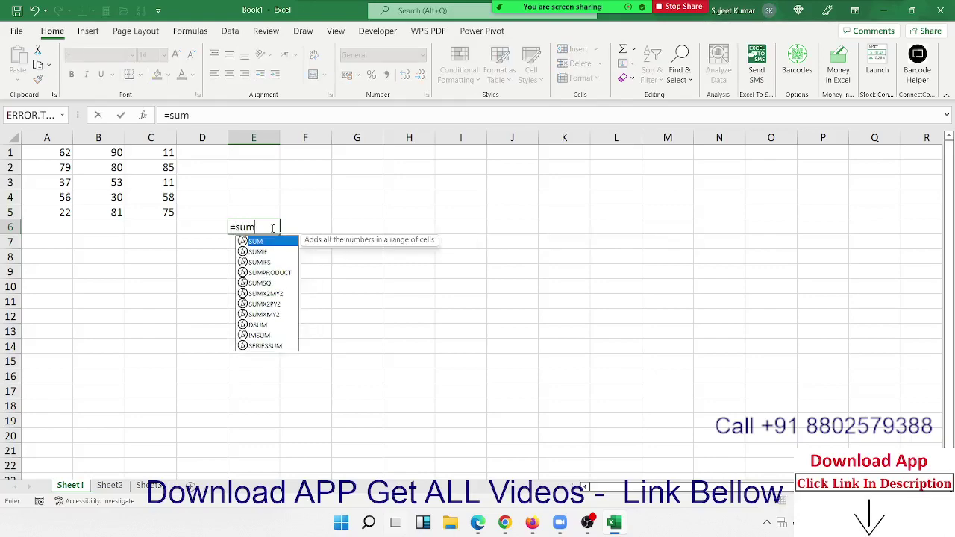
{"action": "key", "text": "Tab"}
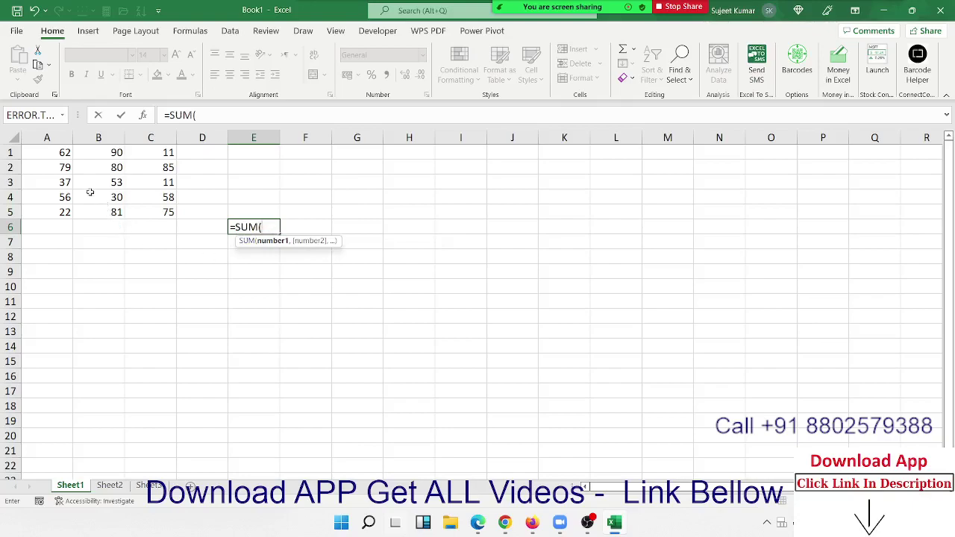
{"action": "left_click_drag", "start_coordinate": [43, 149], "coordinate": [148, 210]}
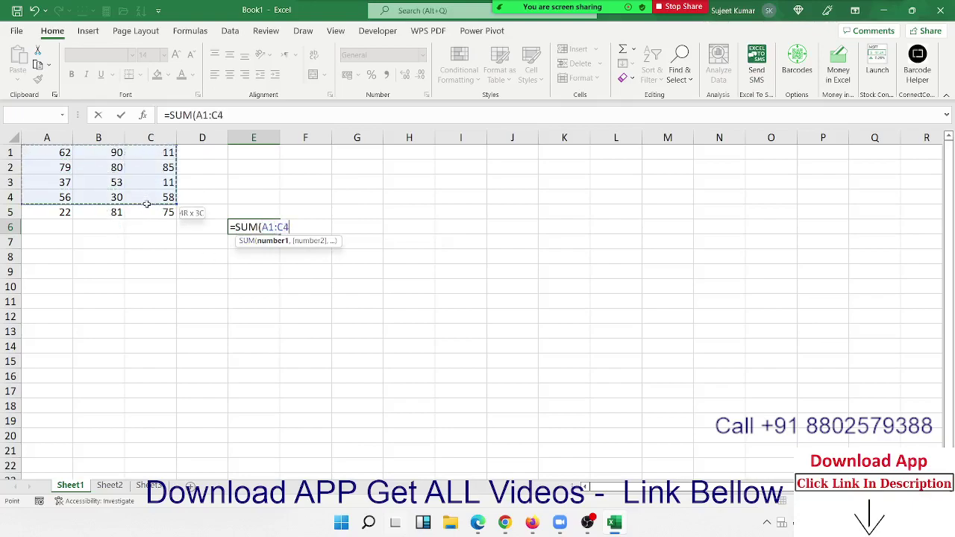
{"action": "key", "text": "Return"}
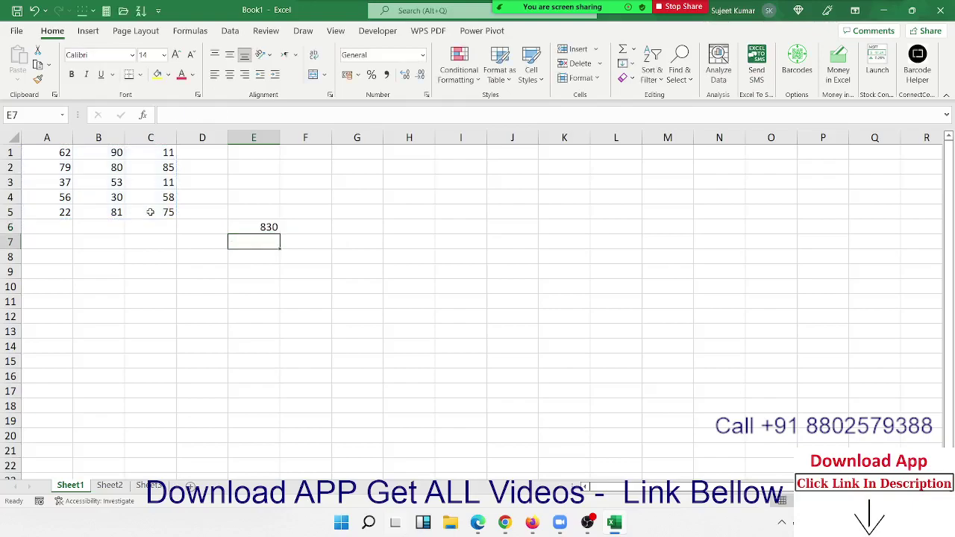
Review the E6 formula without changing it, then reselect A1:C5.
{"action": "left_click", "coordinate": [257, 217]}
{"action": "left_click", "coordinate": [260, 237]}
{"action": "left_click", "coordinate": [260, 229]}
{"action": "double_click", "coordinate": [260, 229]}
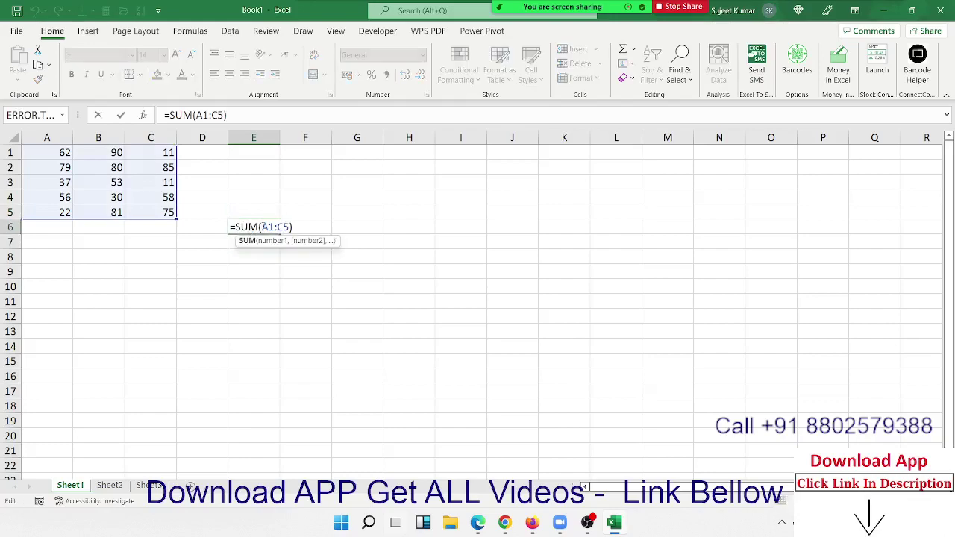
{"action": "triple_click", "coordinate": [265, 227]}
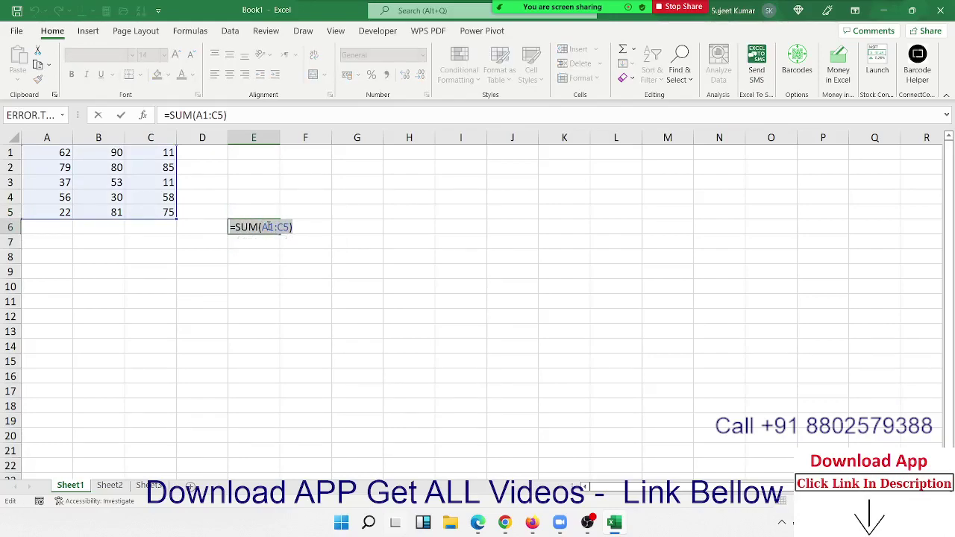
{"action": "key", "text": "Return"}
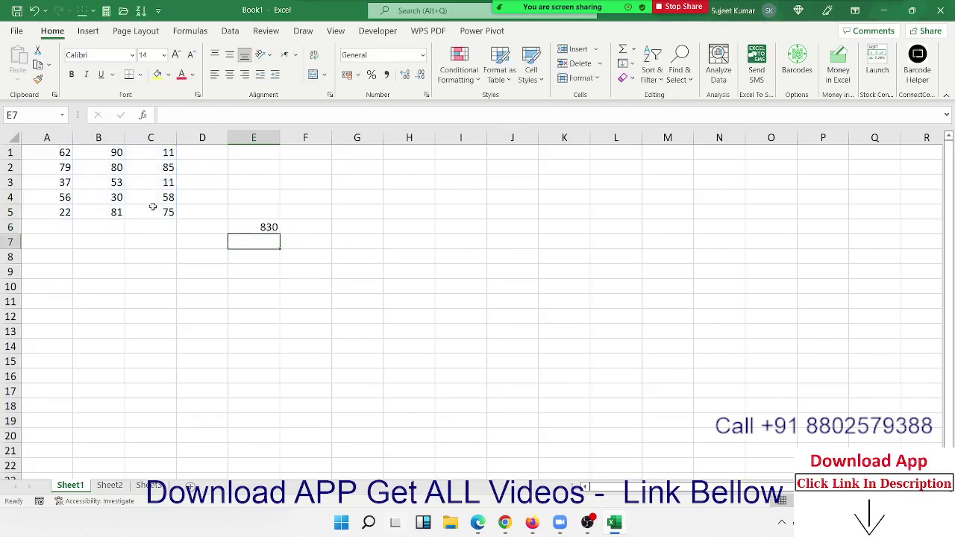
{"action": "left_click_drag", "start_coordinate": [158, 211], "coordinate": [53, 157]}
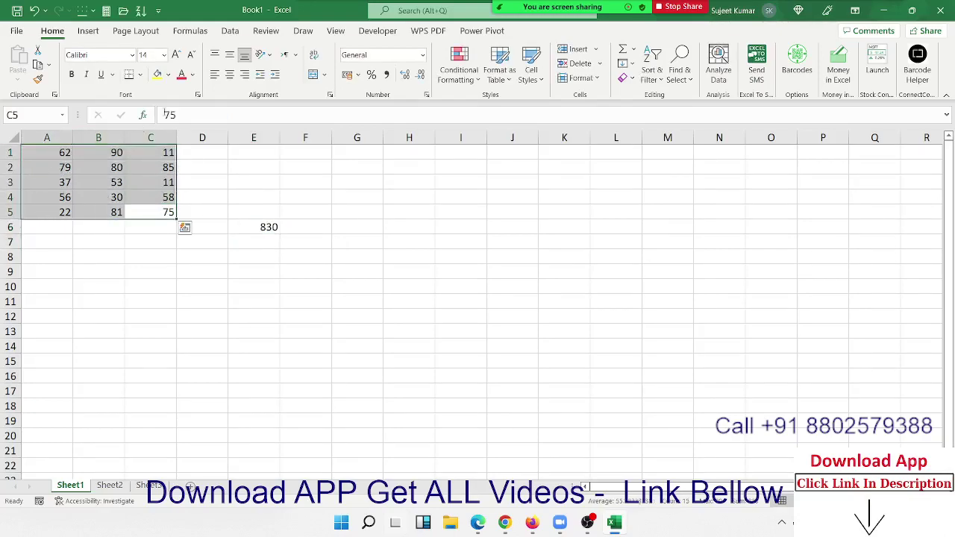
Define the name dt for the selected range A1:C5.
{"action": "left_click", "coordinate": [200, 33]}
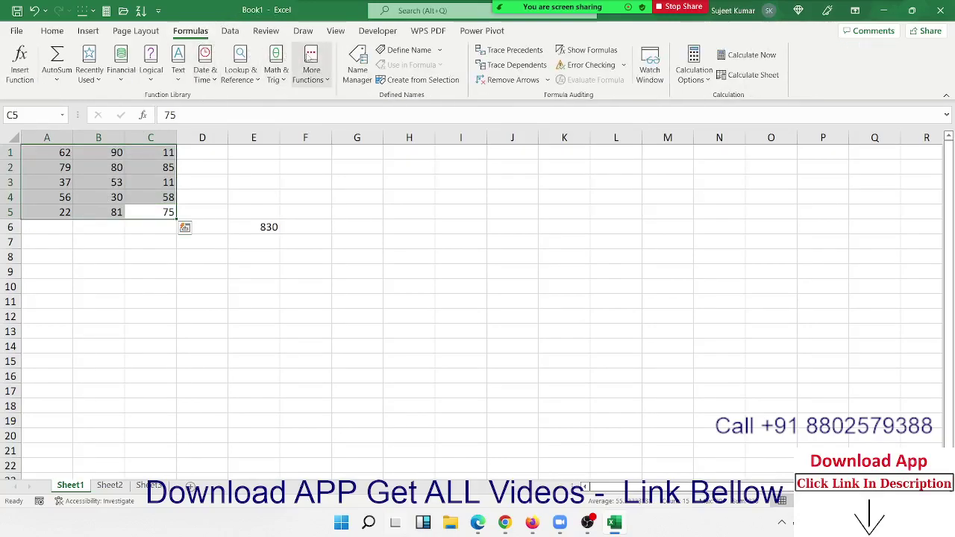
{"action": "left_click", "coordinate": [410, 50]}
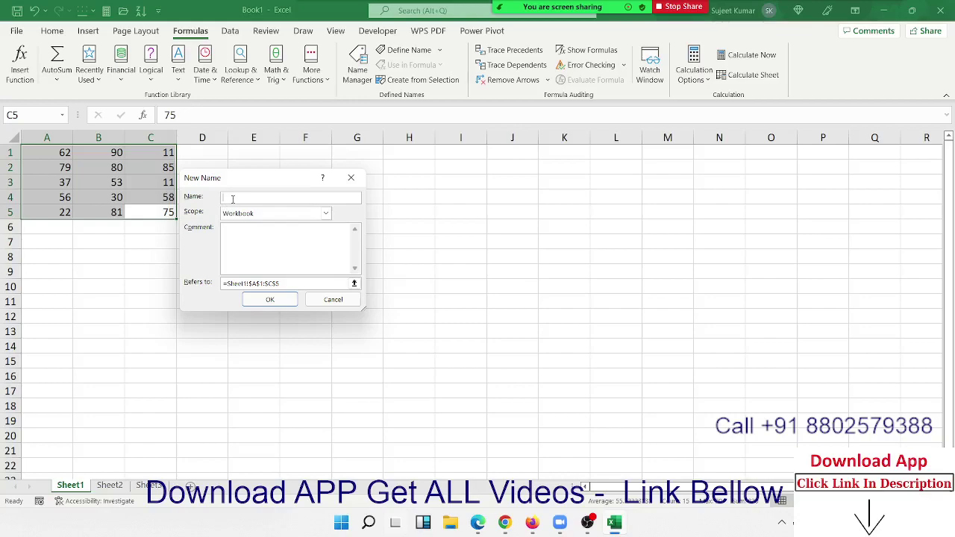
{"action": "type", "text": "dt"}
{"action": "left_click", "coordinate": [267, 300]}
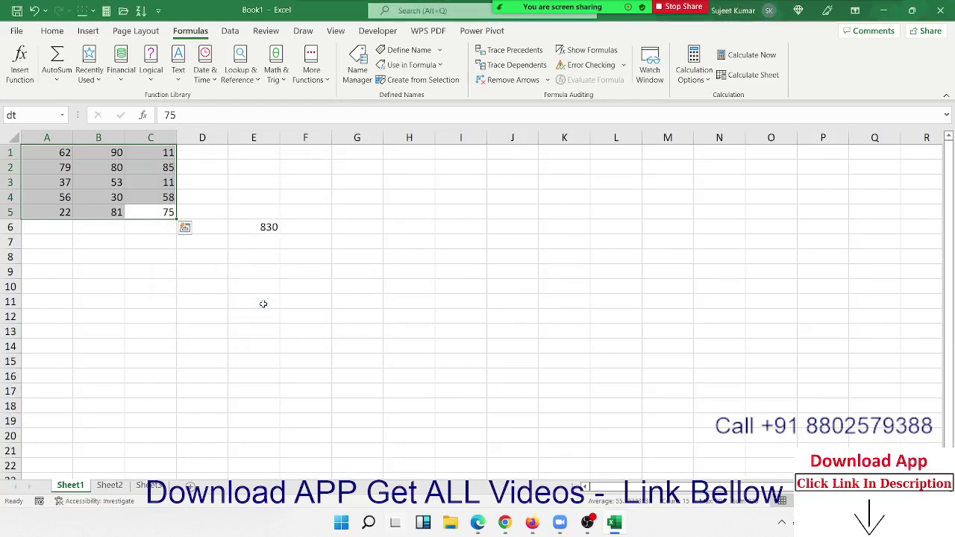
{"action": "left_click", "coordinate": [235, 241]}
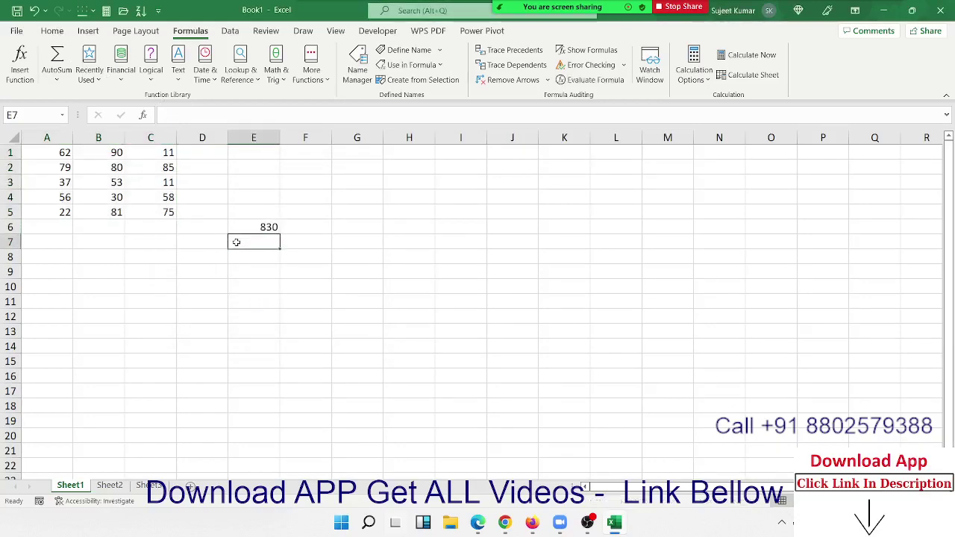
Enter =SUM(dt) in D8, which returns 830.
{"action": "key", "text": "Down"}
{"action": "key", "text": "Left"}
{"action": "type", "text": "="}
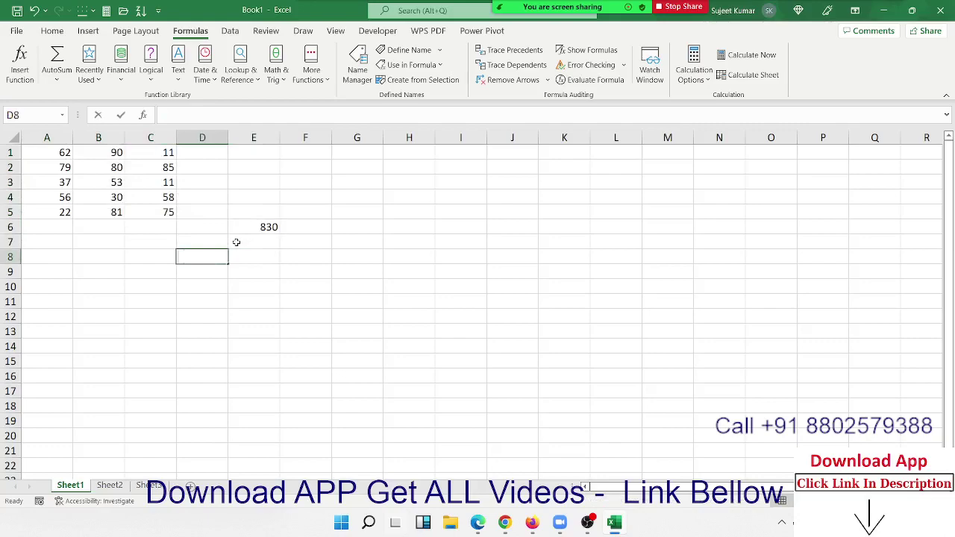
{"action": "type", "text": "sum"}
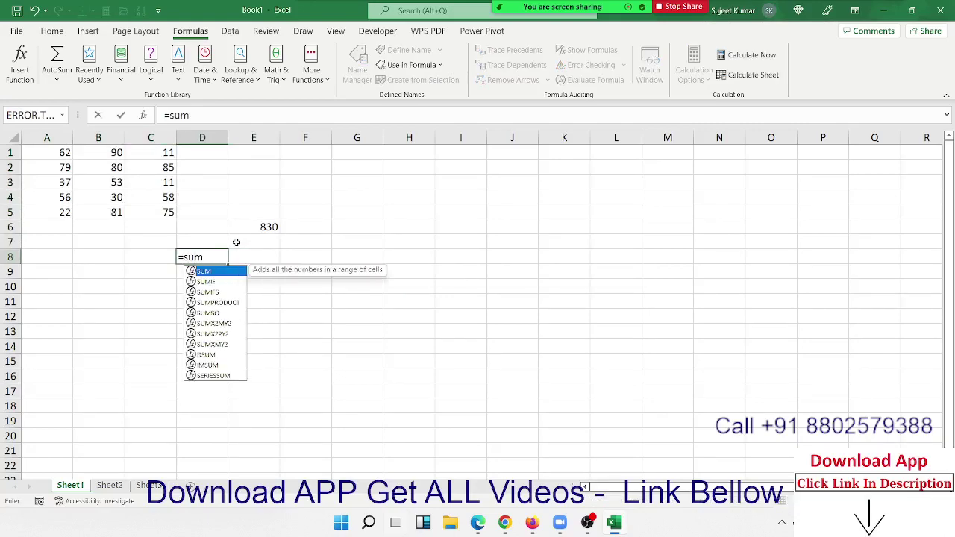
{"action": "key", "text": "Tab"}
{"action": "type", "text": "dt"}
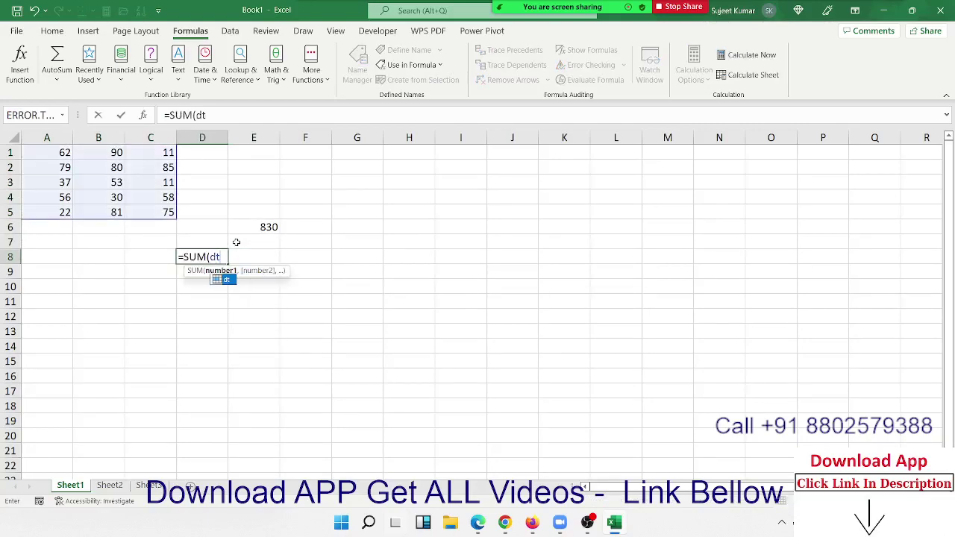
{"action": "type", "text": ")"}
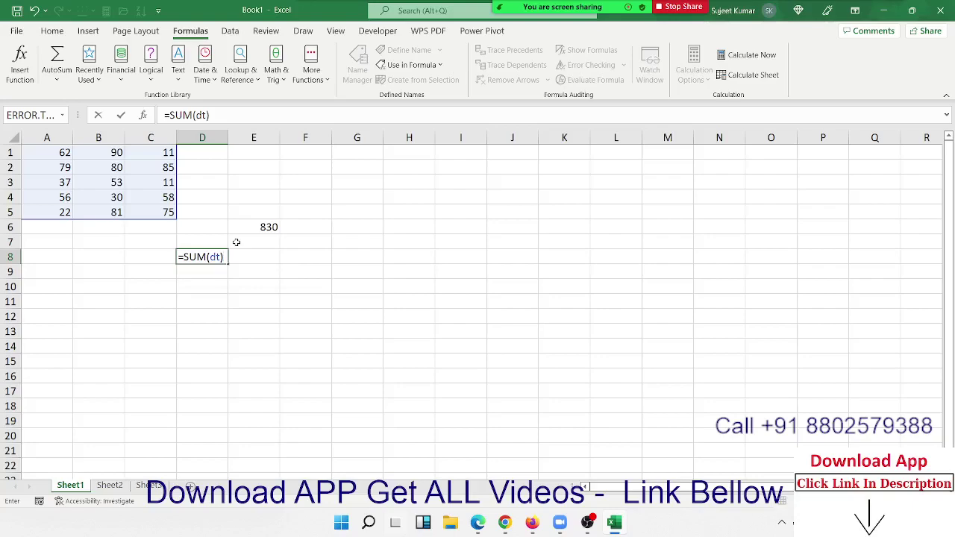
{"action": "key", "text": "Return"}
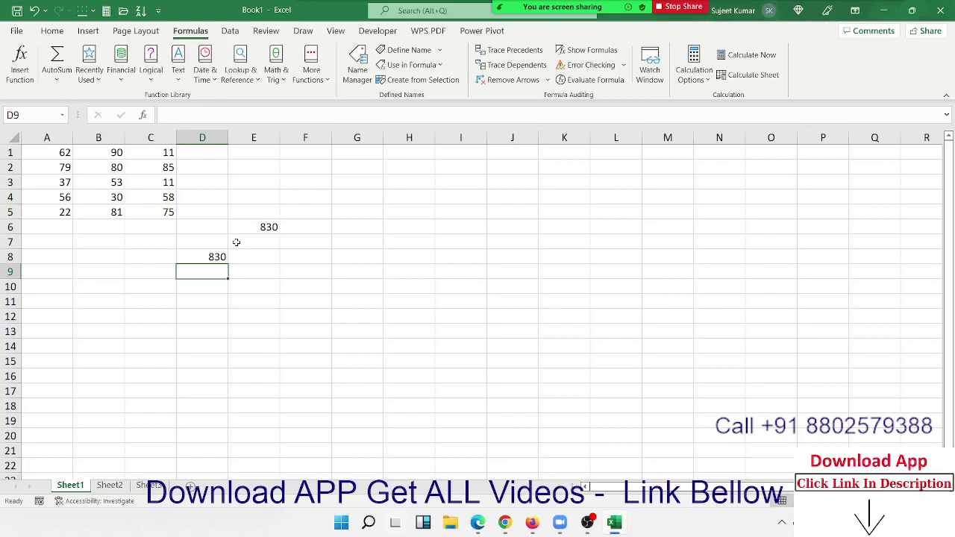
{"action": "left_click", "coordinate": [221, 257]}
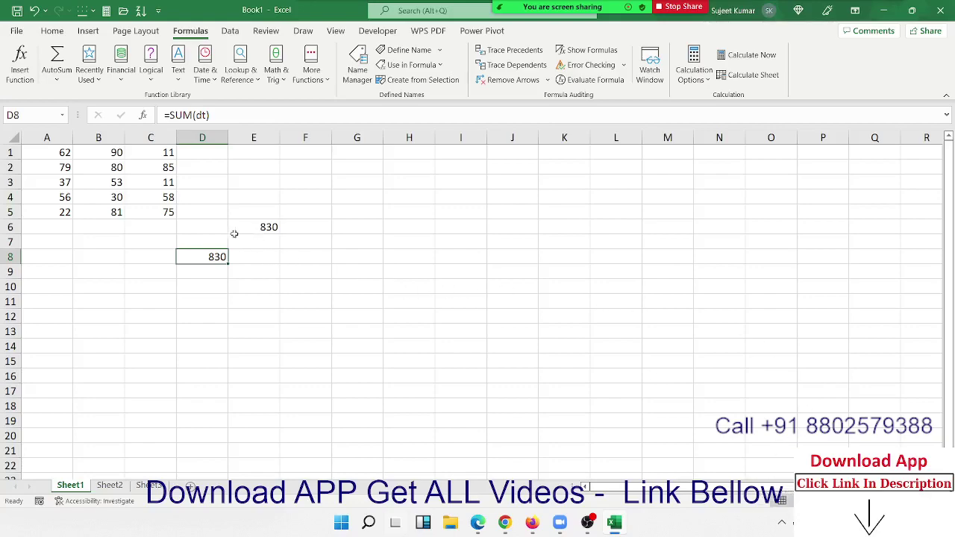
Clear all the old data from the sheet and return to A1.
{"action": "mouse_move", "coordinate": [298, 270]}
{"action": "left_mouse_down"}
{"action": "mouse_move", "coordinate": [4, 131]}
{"action": "mouse_move", "coordinate": [368, 182]}
{"action": "left_mouse_up"}
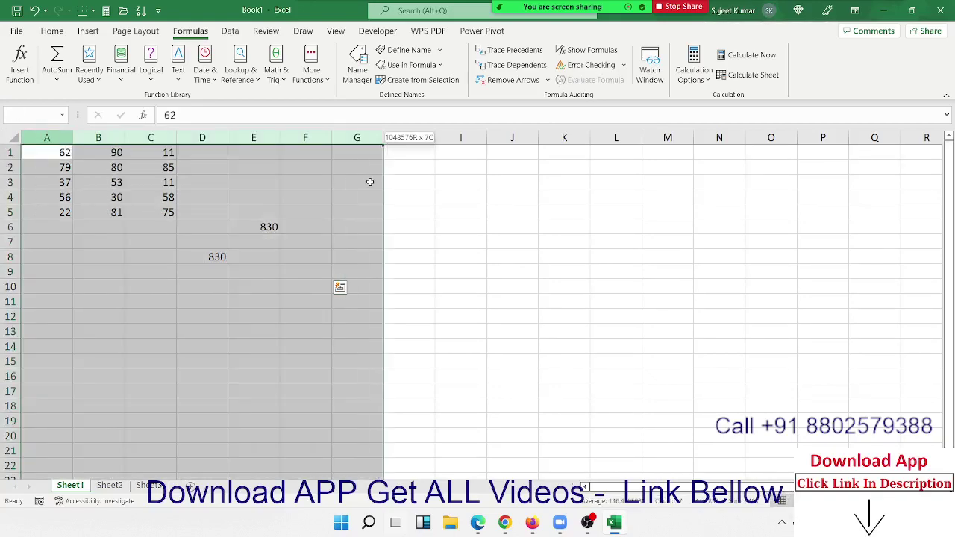
{"action": "key", "text": "Delete"}
{"action": "key", "text": "ctrl+Home"}
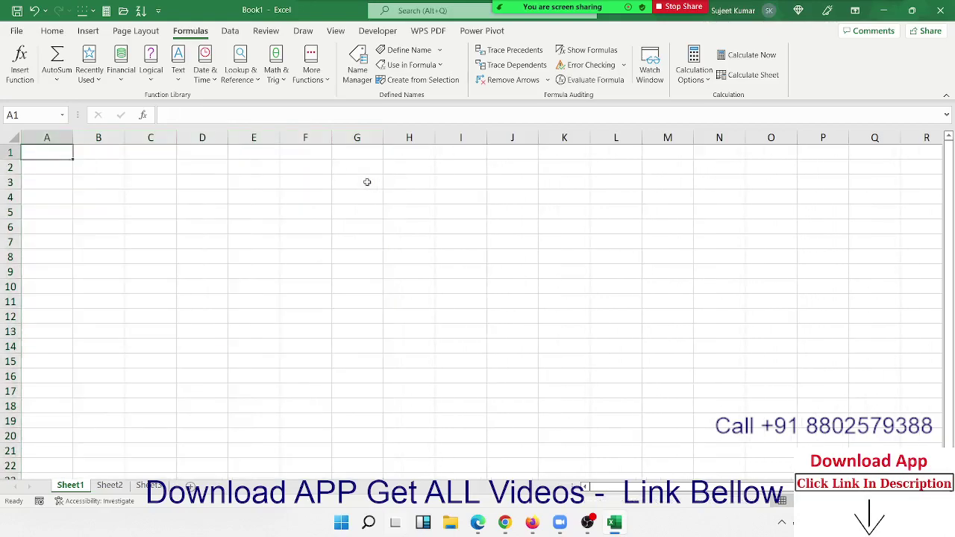
{"action": "type", "text": "5"}
{"action": "key", "text": "BackSpace"}
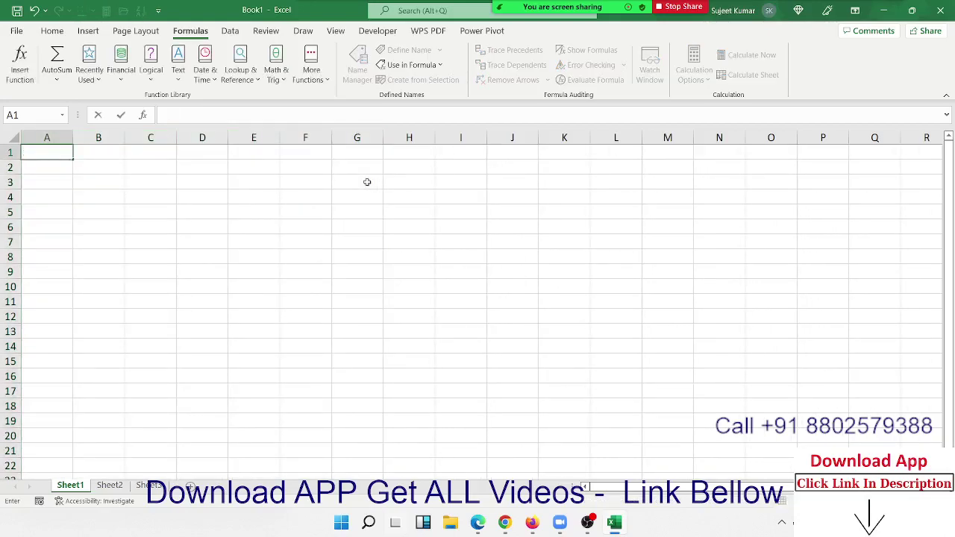
Enter headings Q1 and Q2 with 50 and 60 below them, and heading Gr in C1.
{"action": "type", "text": "Q1"}
{"action": "key", "text": "Tab"}
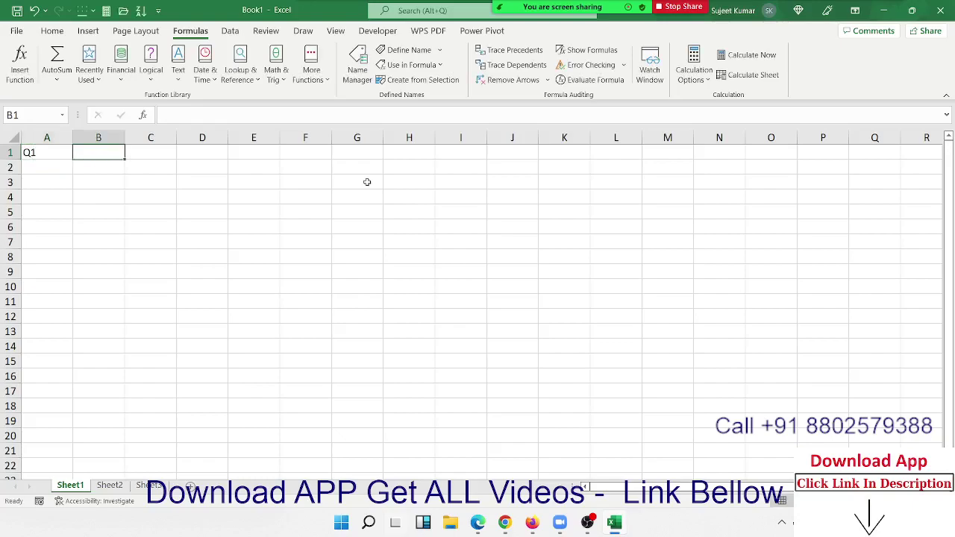
{"action": "type", "text": "Q2"}
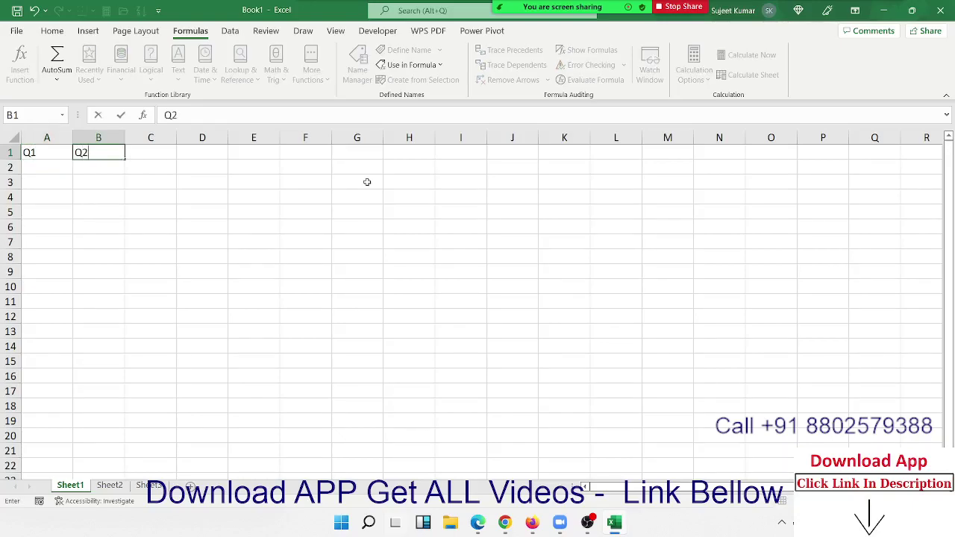
{"action": "key", "text": "Return"}
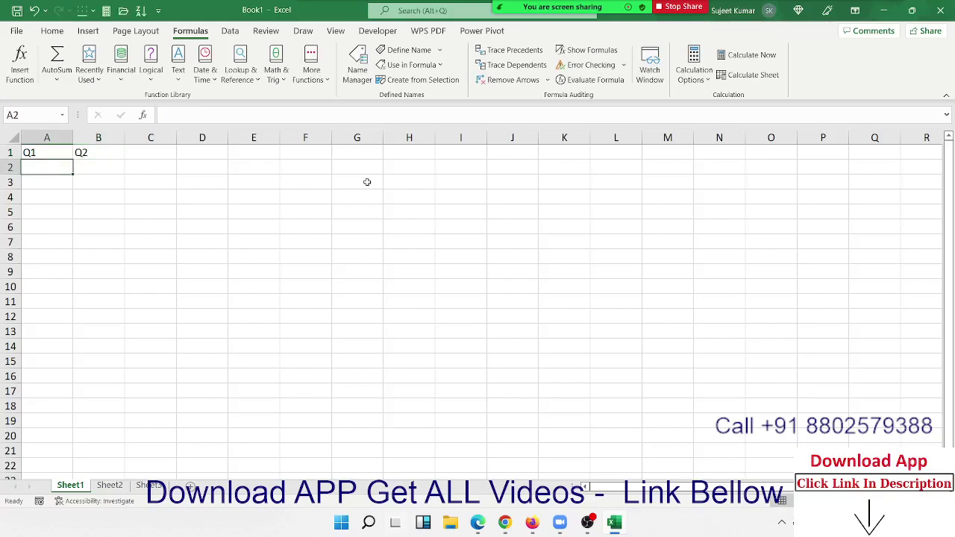
{"action": "type", "text": "5"}
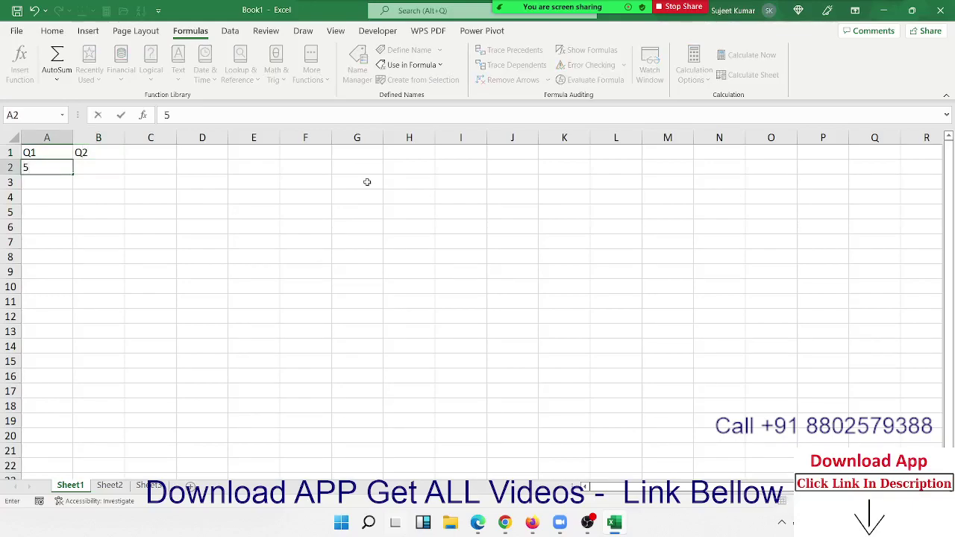
{"action": "type", "text": "0"}
{"action": "key", "text": "Tab"}
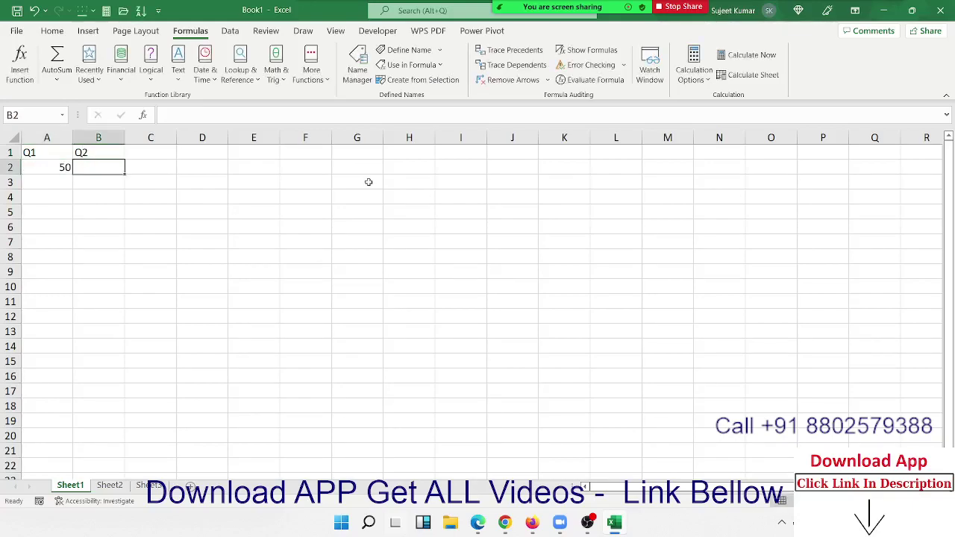
{"action": "type", "text": "60"}
{"action": "key", "text": "Tab"}
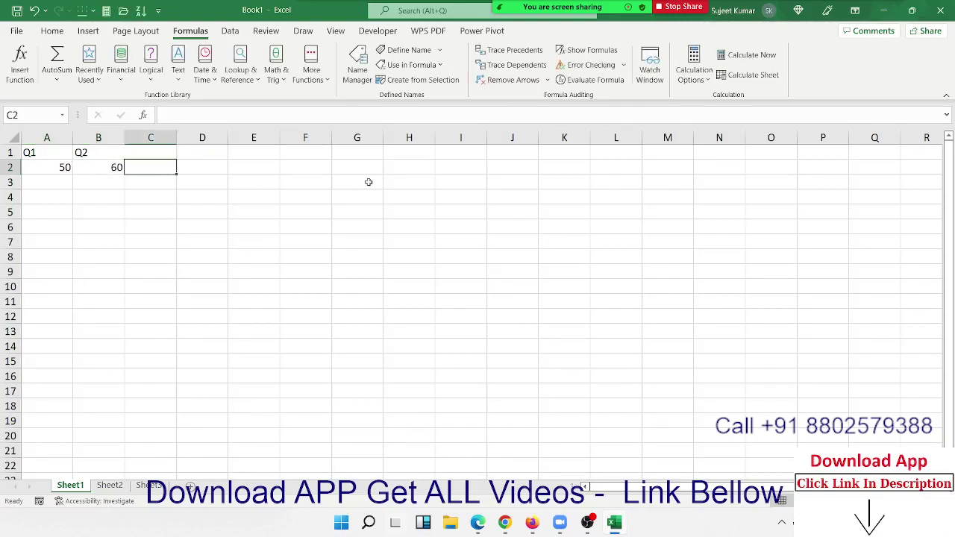
{"action": "key", "text": "Up"}
{"action": "type", "text": "Gr"}
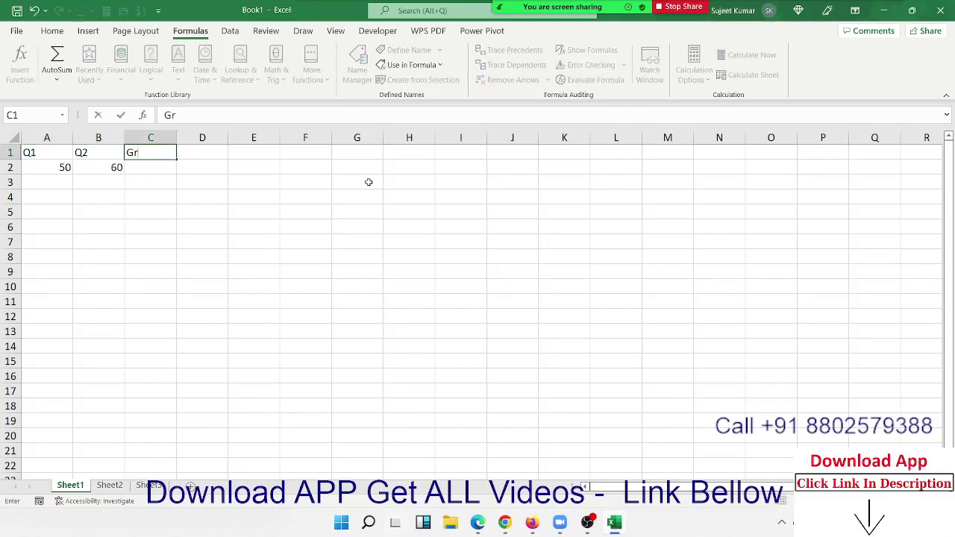
{"action": "key", "text": "Return"}
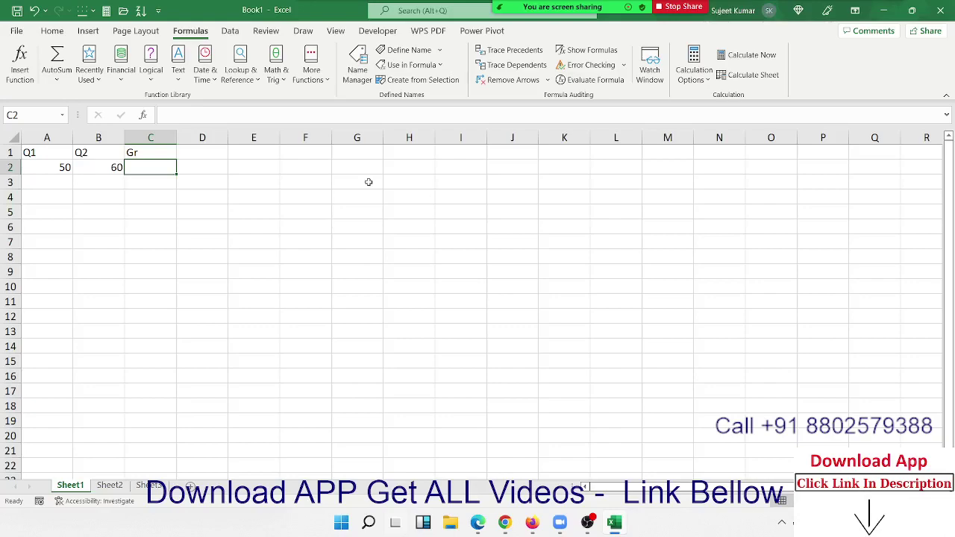
Enter =(B2-A2)/A2 in C2 and format it as a percentage, showing 20%.
{"action": "type", "text": "="}
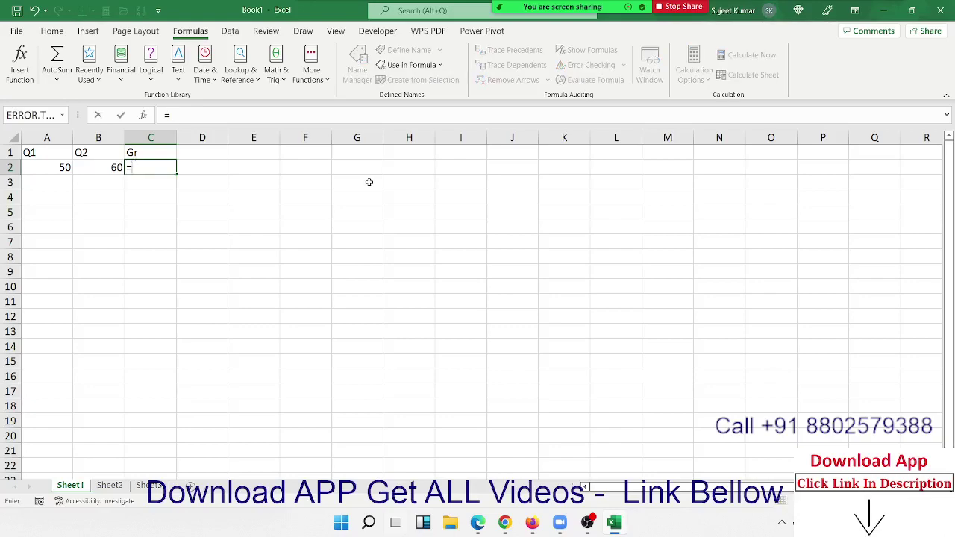
{"action": "type", "text": "("}
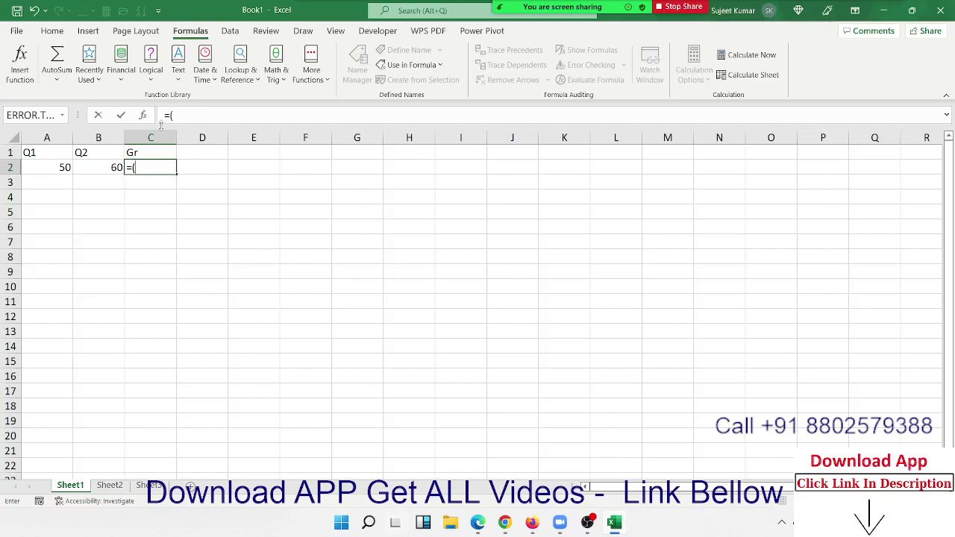
{"action": "left_click", "coordinate": [81, 165]}
{"action": "type", "text": "-"}
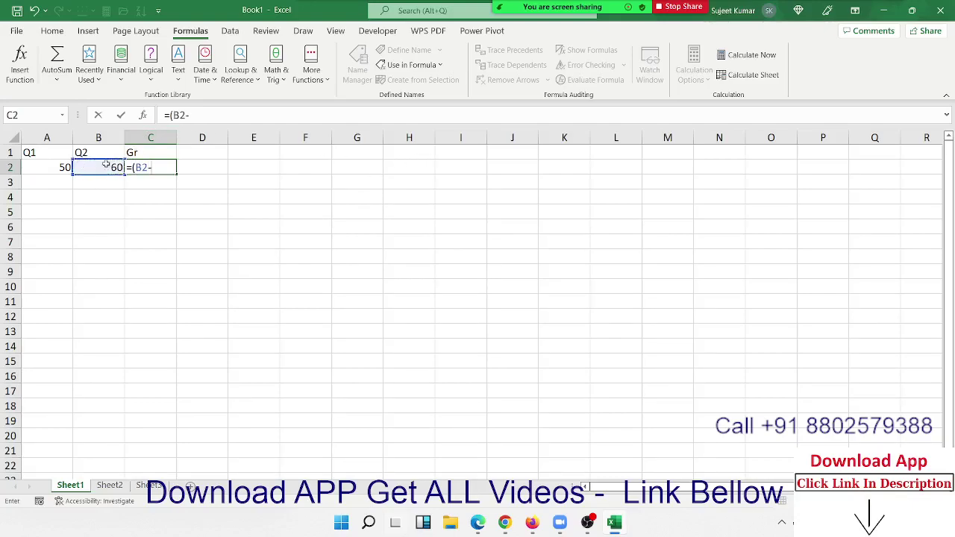
{"action": "left_click", "coordinate": [44, 169]}
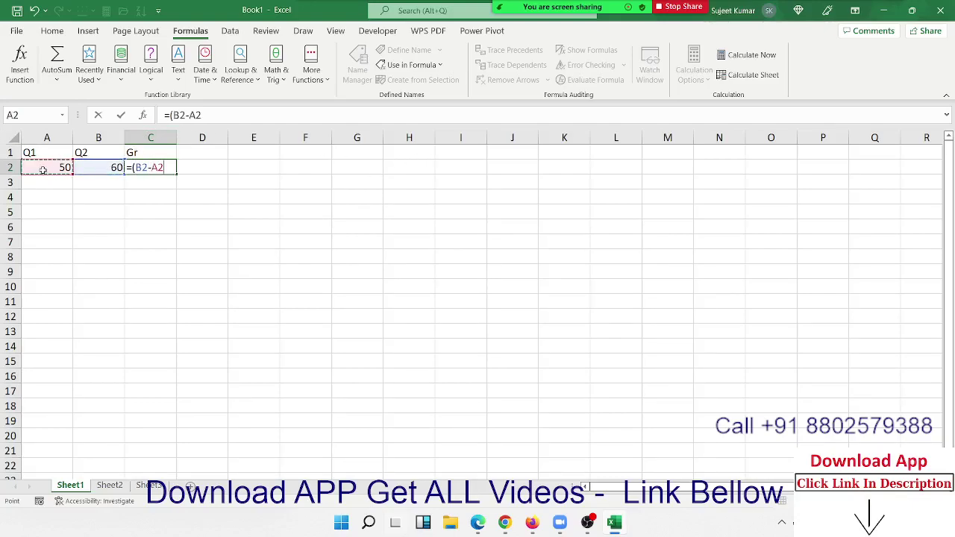
{"action": "type", "text": ")/"}
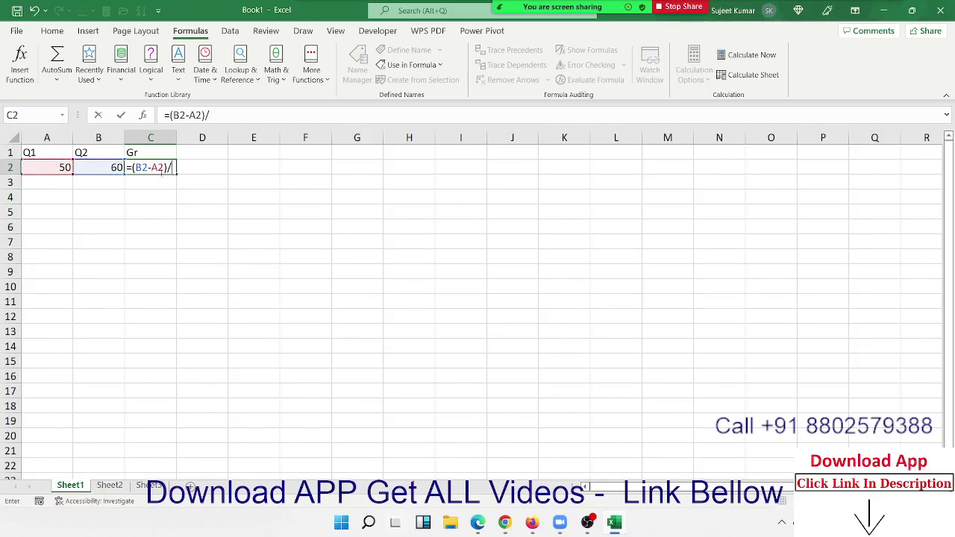
{"action": "left_click", "coordinate": [41, 167]}
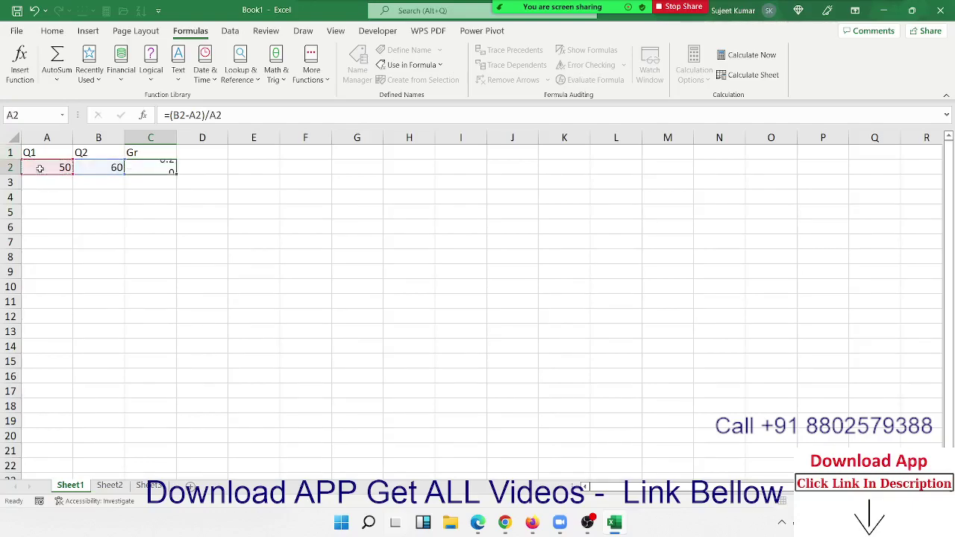
{"action": "key", "text": "Return"}
{"action": "key", "text": "Up"}
{"action": "left_click", "coordinate": [52, 31]}
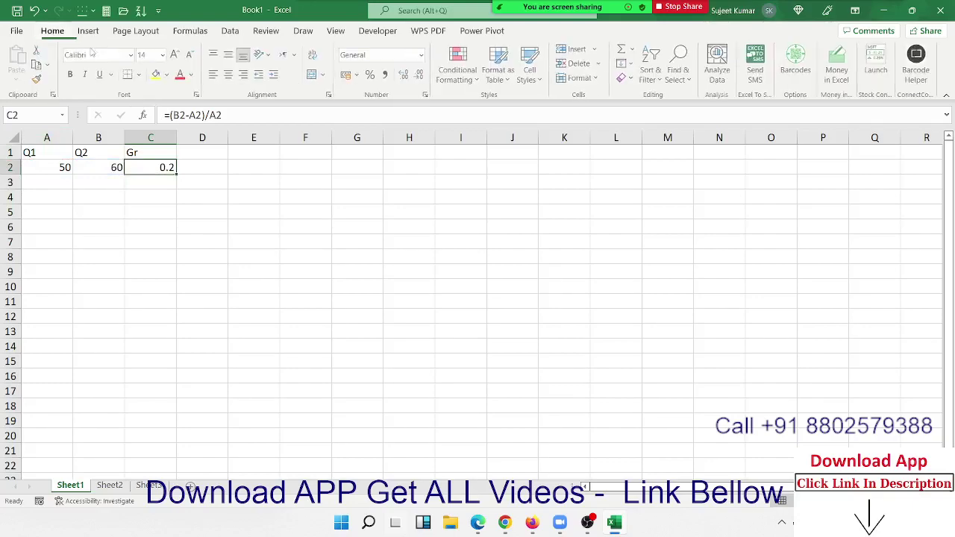
{"action": "left_click", "coordinate": [371, 74]}
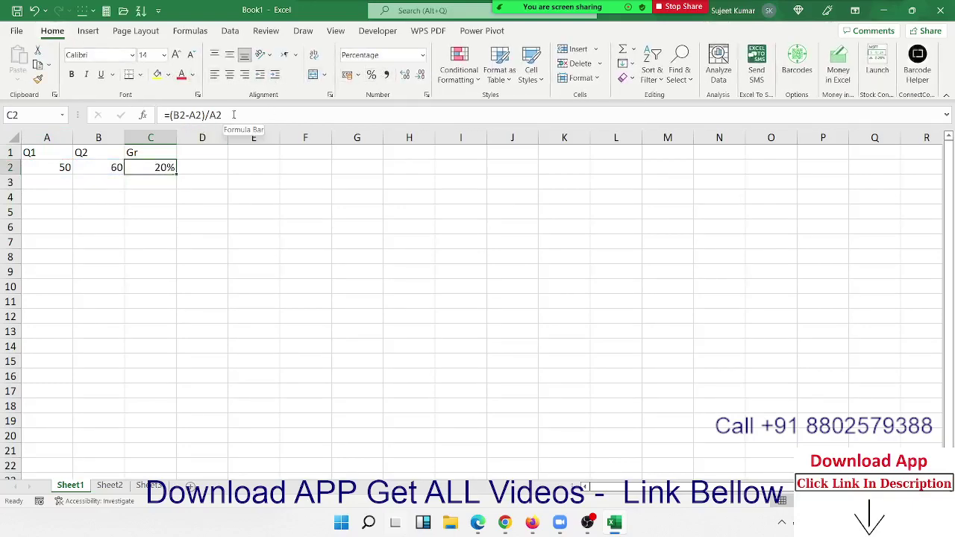
Copy the growth formula text from the formula bar and clear C2.
{"action": "left_click_drag", "start_coordinate": [224, 116], "coordinate": [163, 115]}
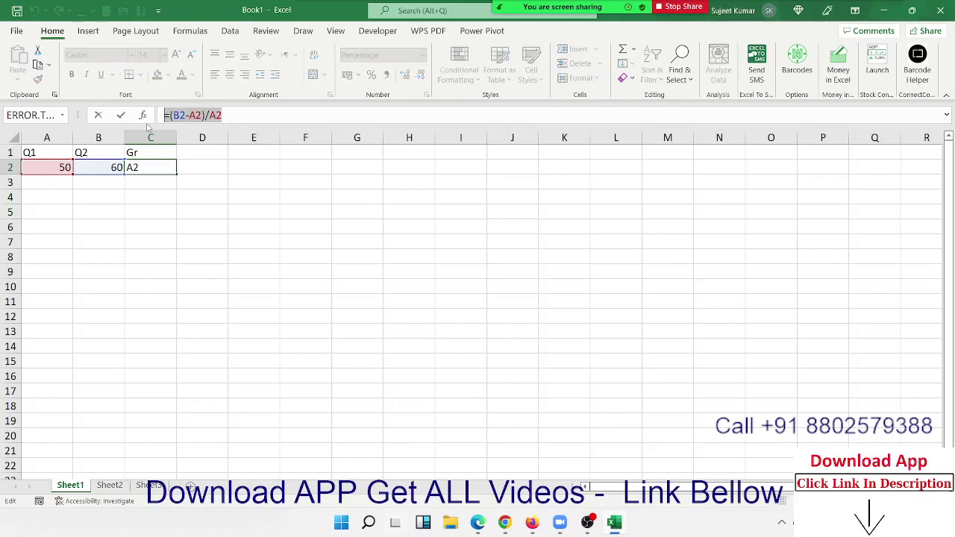
{"action": "key", "text": "ctrl+c"}
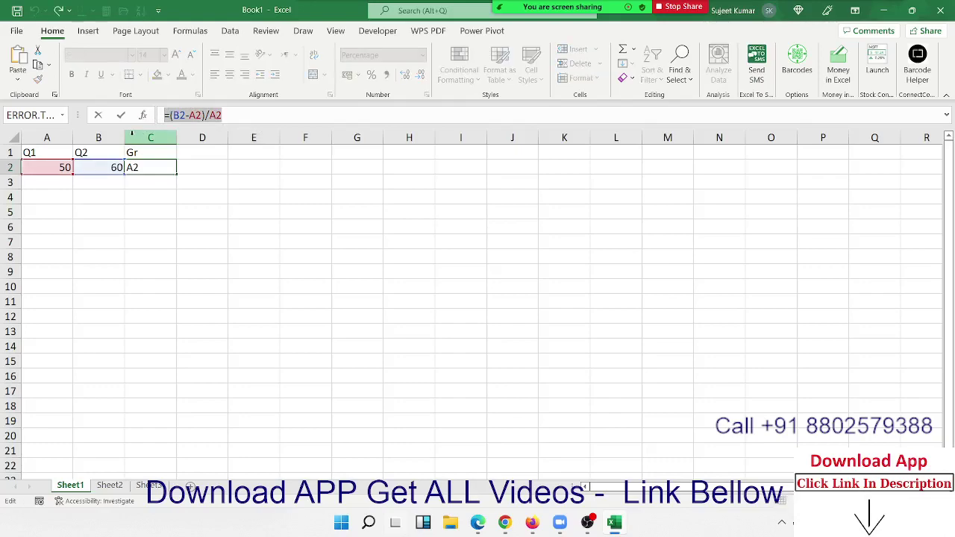
{"action": "key", "text": "Escape"}
{"action": "key", "text": "Delete"}
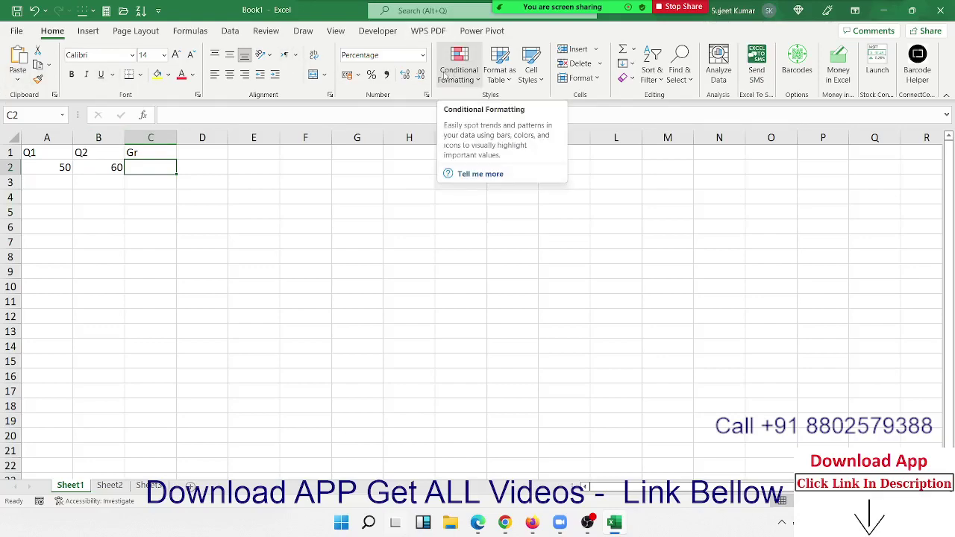
{"action": "left_click", "coordinate": [459, 68]}
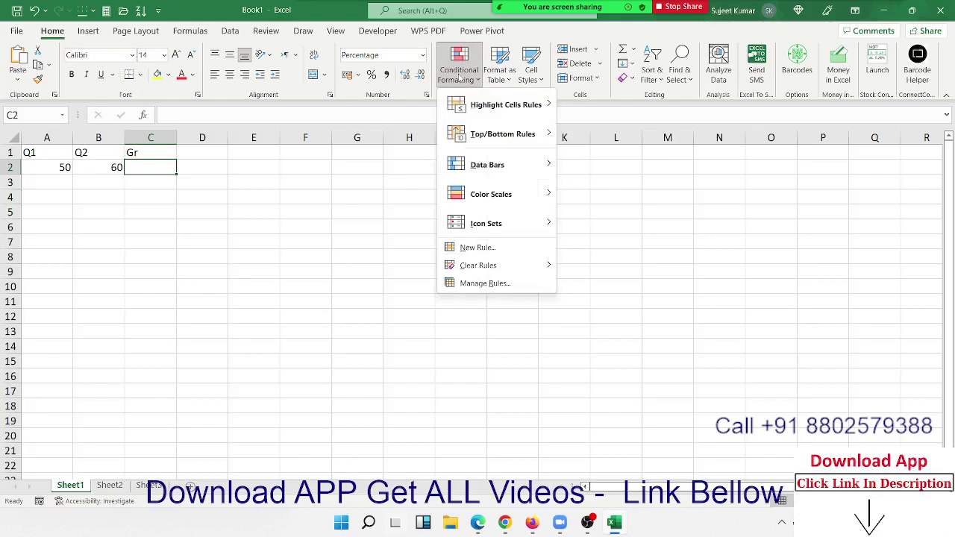
{"action": "left_click", "coordinate": [459, 69]}
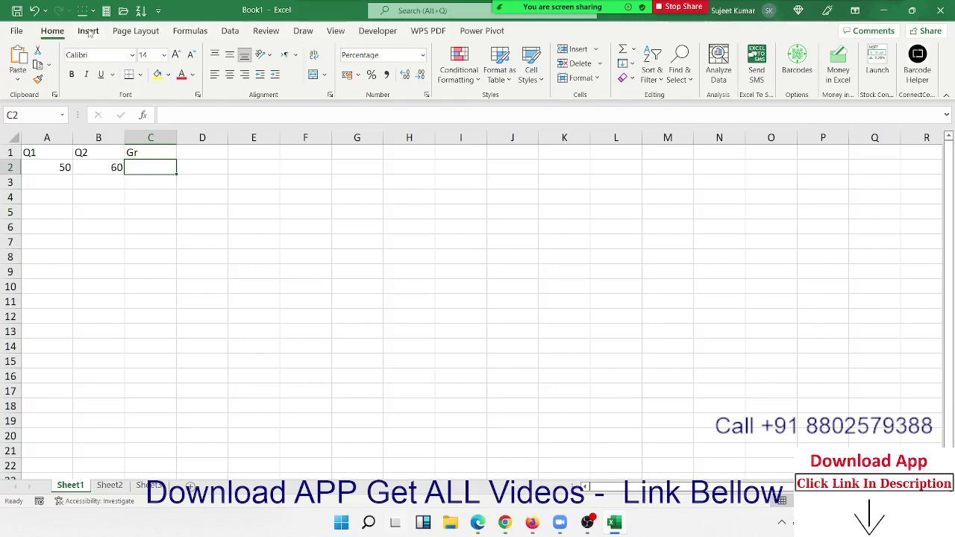
Create the workbook name Gr referring to =(B2-A2)/A2.
{"action": "left_click", "coordinate": [201, 34]}
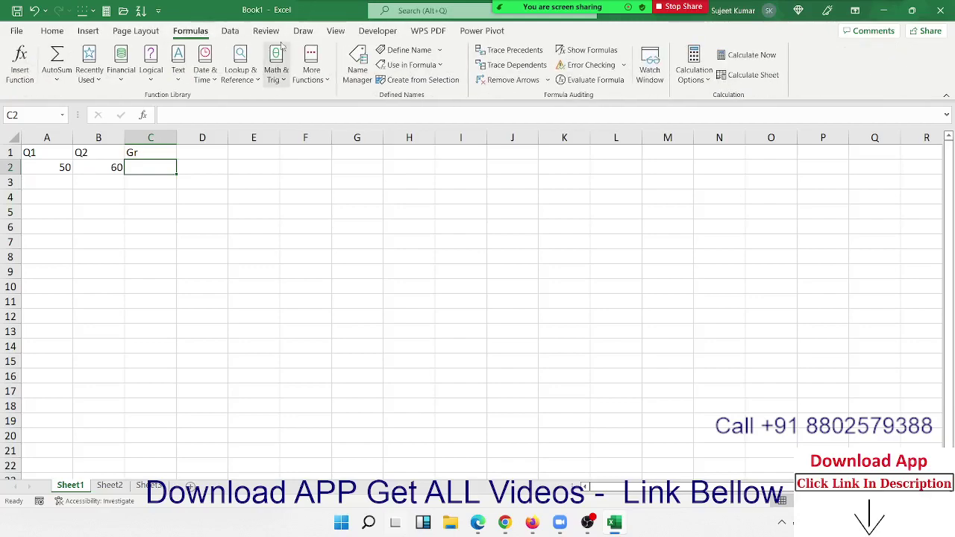
{"action": "left_click", "coordinate": [407, 50]}
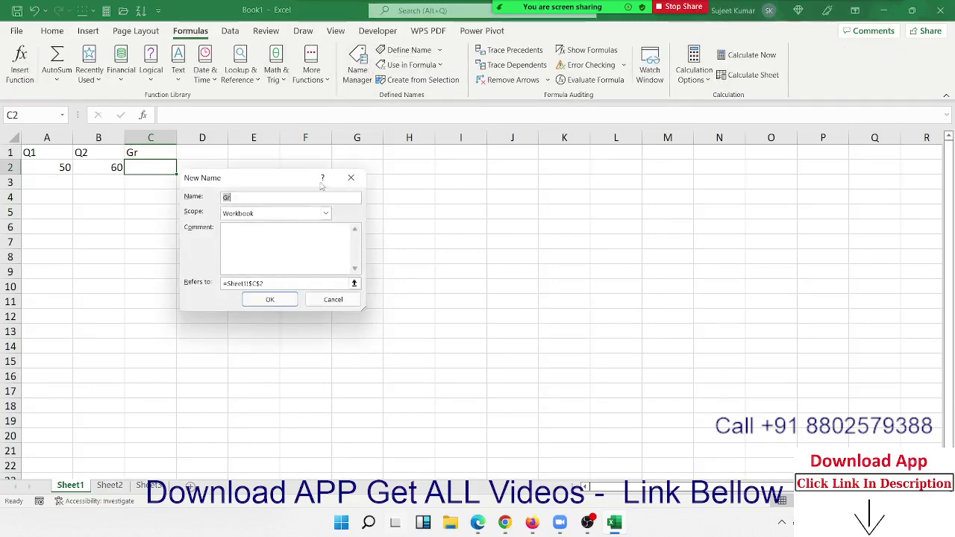
{"action": "left_click", "coordinate": [246, 197]}
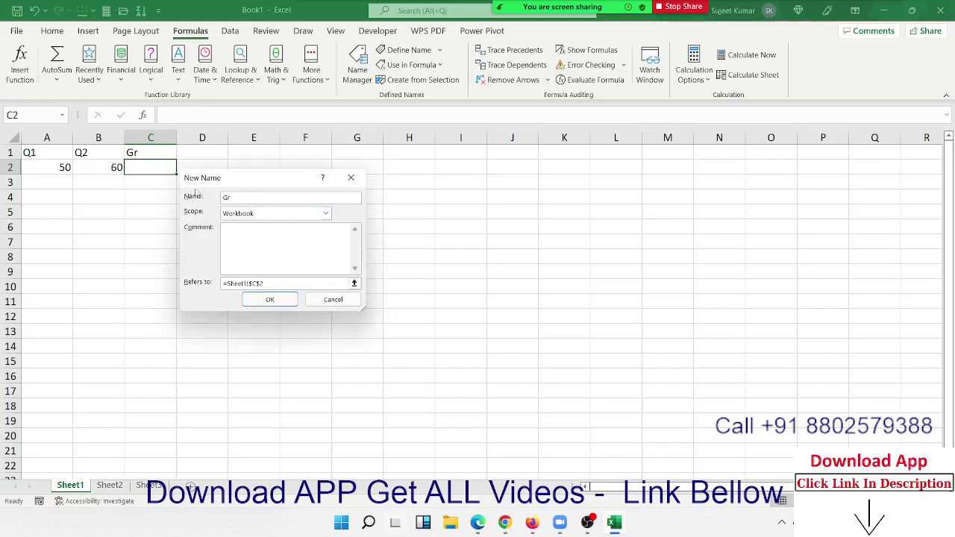
{"action": "left_click_drag", "start_coordinate": [264, 283], "coordinate": [208, 283]}
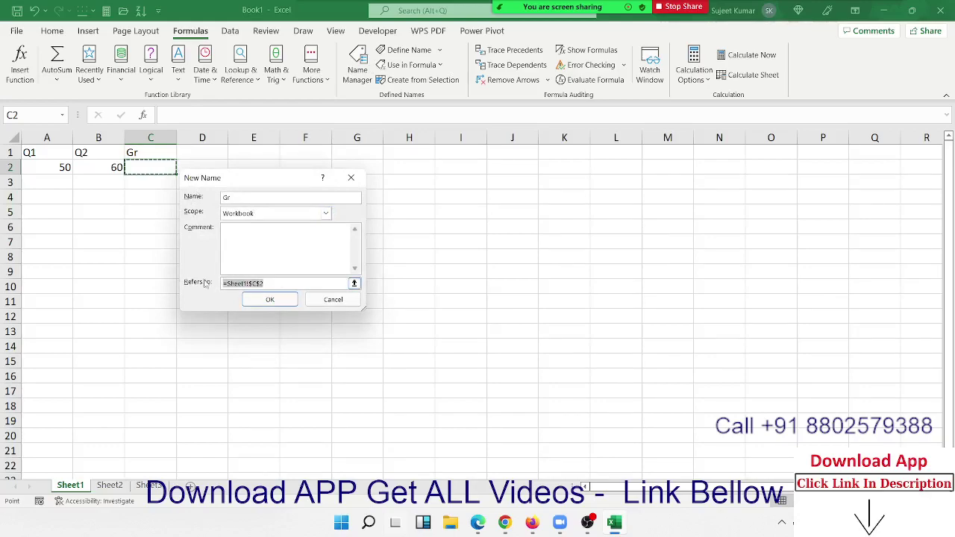
{"action": "type", "text": "=(B2-A2)/A2"}
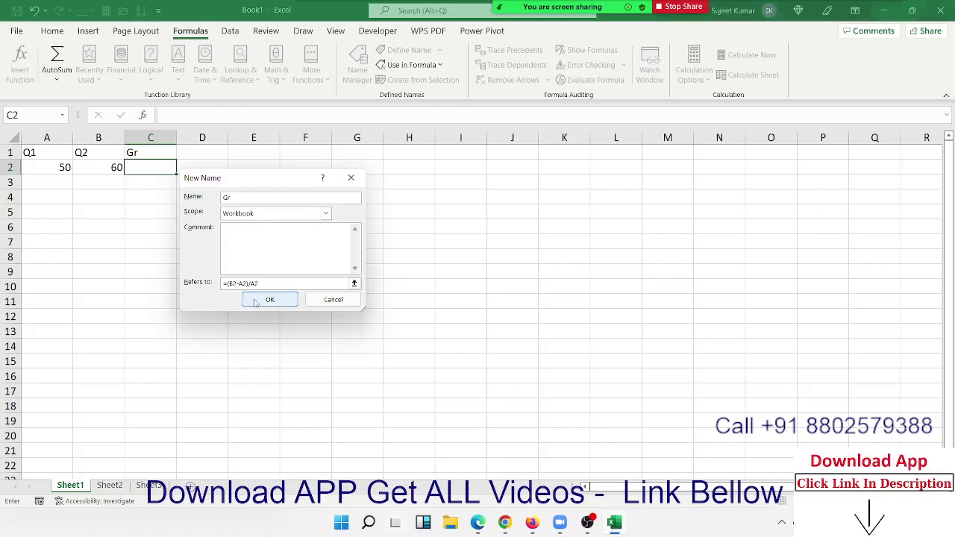
{"action": "left_click", "coordinate": [254, 302]}
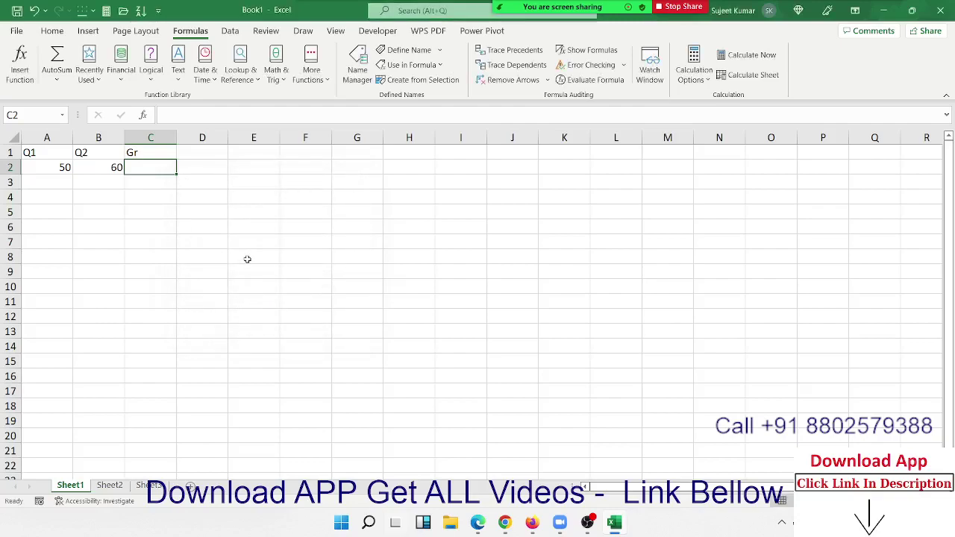
{"action": "type", "text": "="}
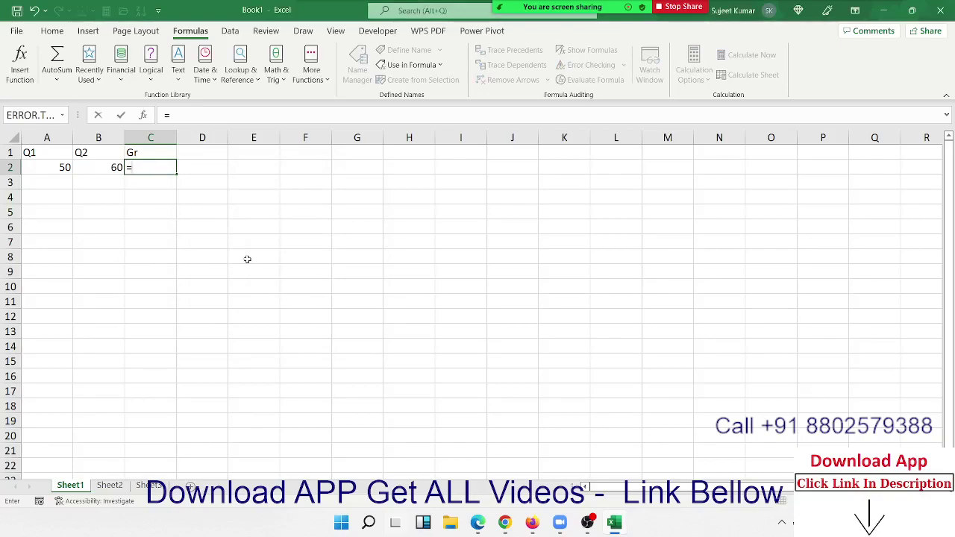
Enter =Gr in C2, which shows 20%.
{"action": "key", "text": "Left"}
{"action": "key", "text": "Left"}
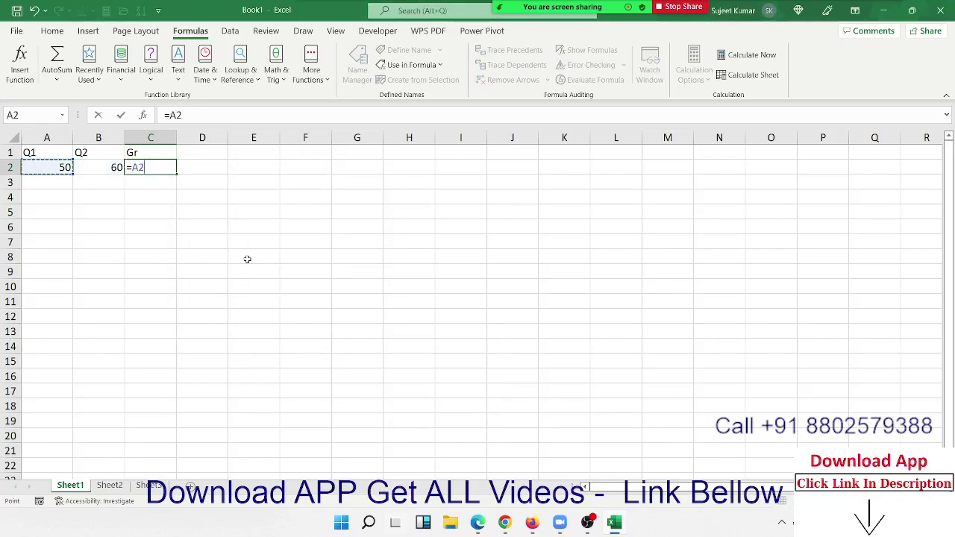
{"action": "key", "text": "BackSpace"}
{"action": "key", "text": "BackSpace"}
{"action": "key", "text": "BackSpace"}
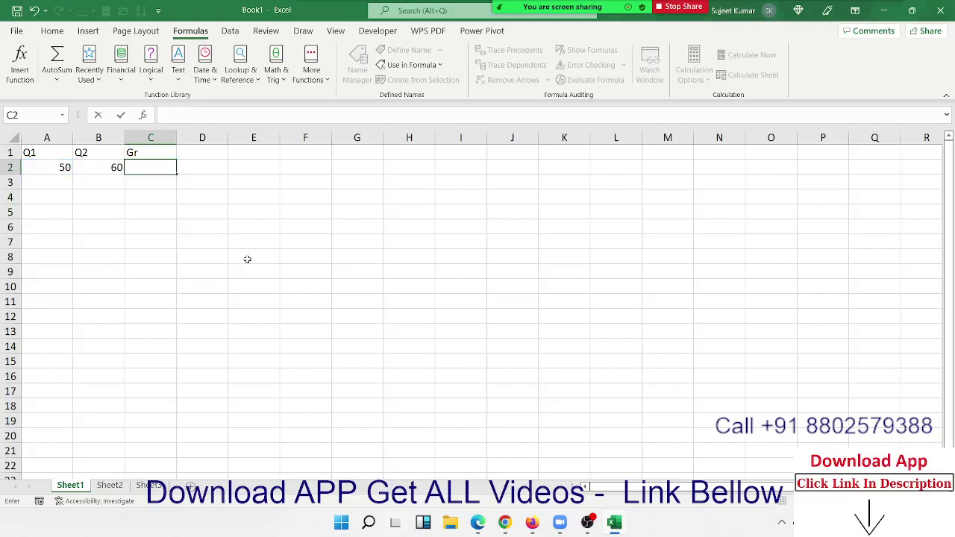
{"action": "type", "text": "=gr"}
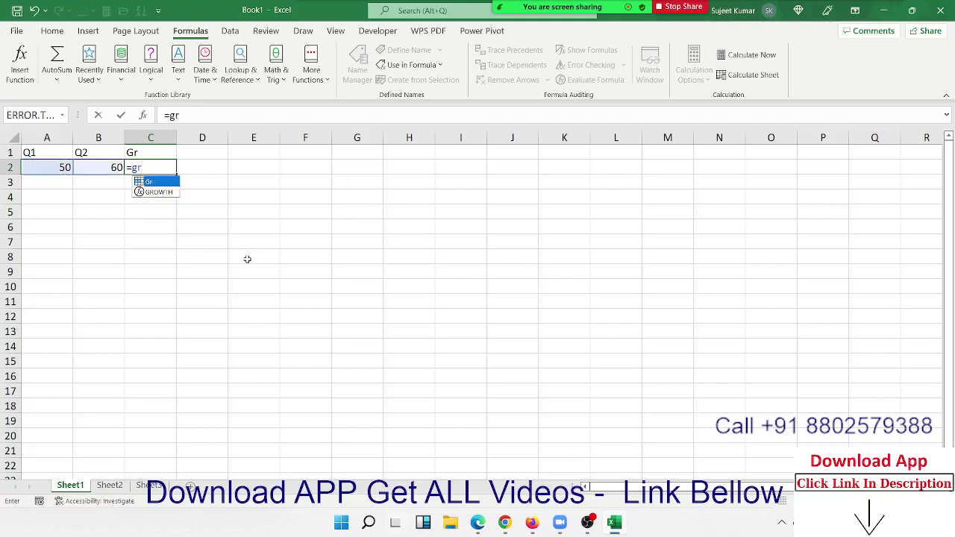
{"action": "key", "text": "Tab"}
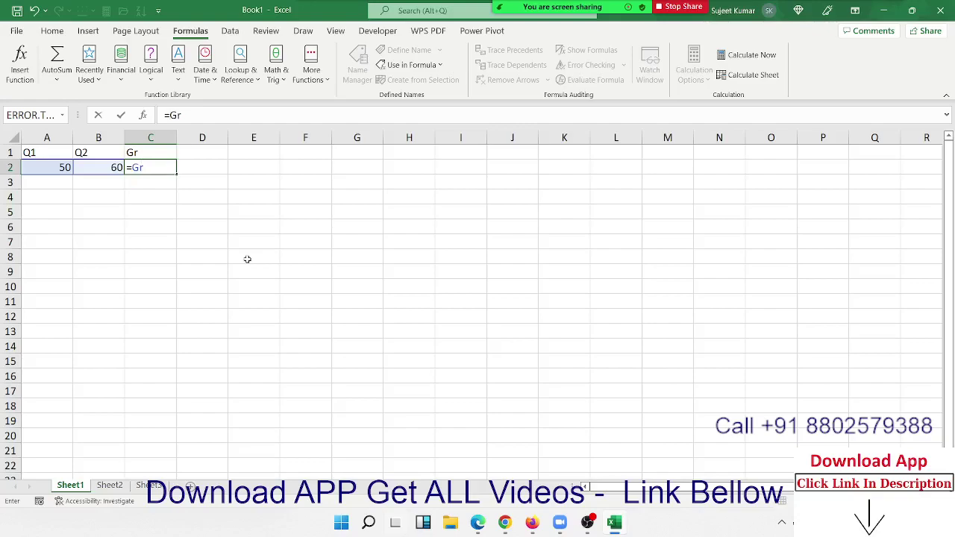
{"action": "key", "text": "Return"}
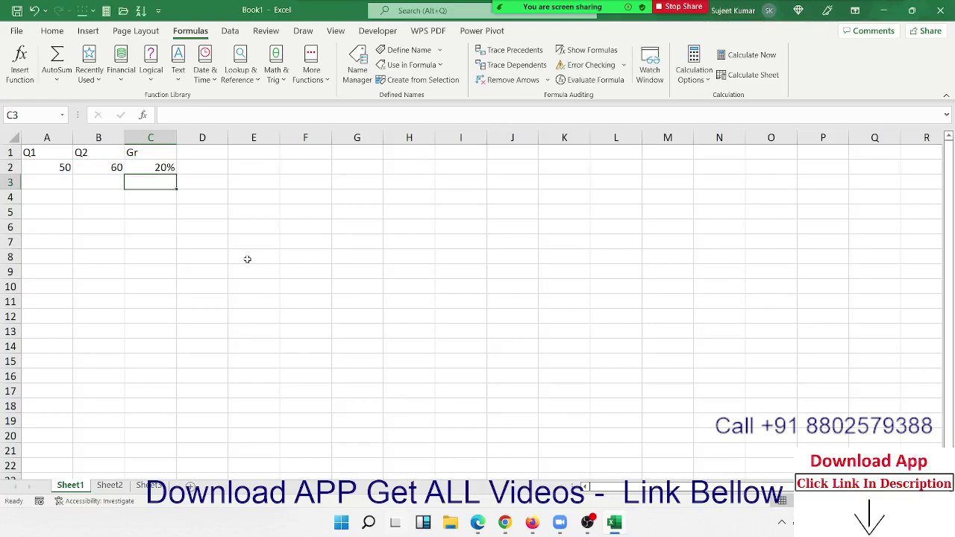
Enter Q1 values 85, 36 and 63 in A3:A5.
{"action": "left_click", "coordinate": [68, 186]}
{"action": "type", "text": "85"}
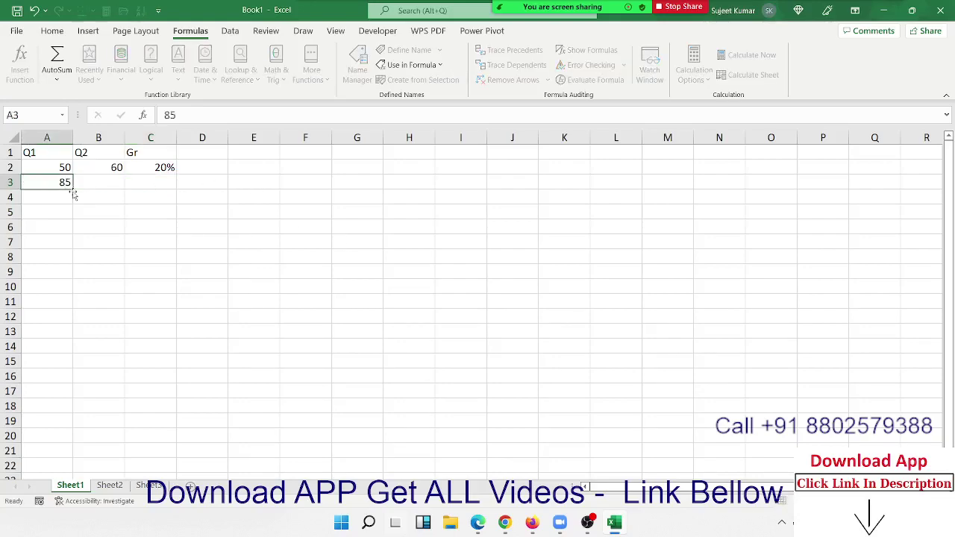
{"action": "key", "text": "Return"}
{"action": "type", "text": "36"}
{"action": "key", "text": "Return"}
{"action": "type", "text": "63"}
{"action": "key", "text": "Return"}
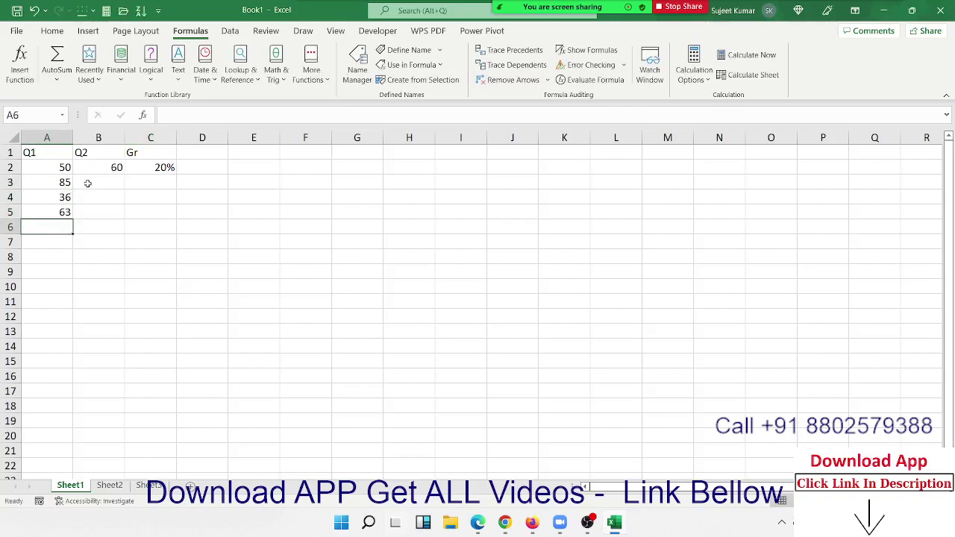
Enter Q2 values 65, 25 and 63 in B3:B5 and fill =Gr down to C5.
{"action": "left_click", "coordinate": [89, 182]}
{"action": "type", "text": "65"}
{"action": "key", "text": "Return"}
{"action": "type", "text": "2"}
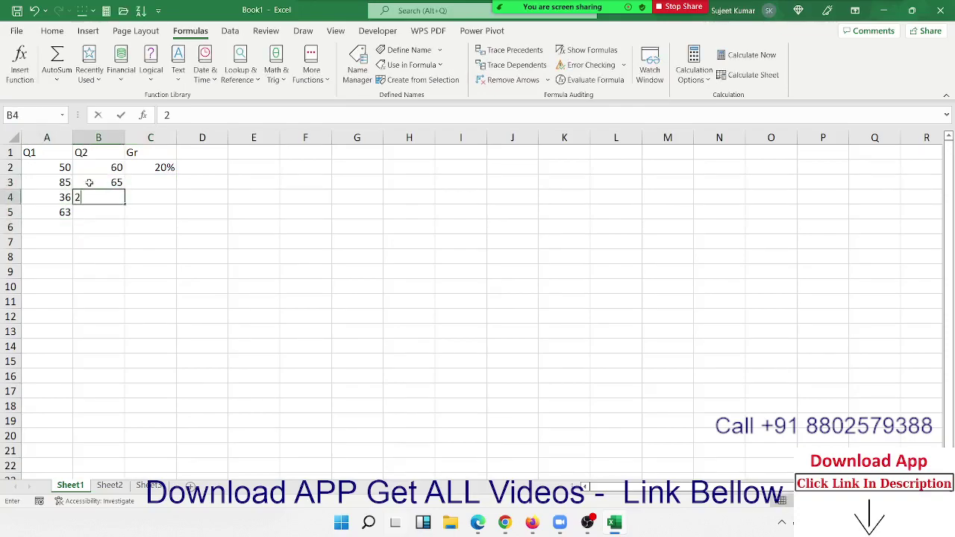
{"action": "type", "text": "5"}
{"action": "key", "text": "Return"}
{"action": "type", "text": "63"}
{"action": "key", "text": "Return"}
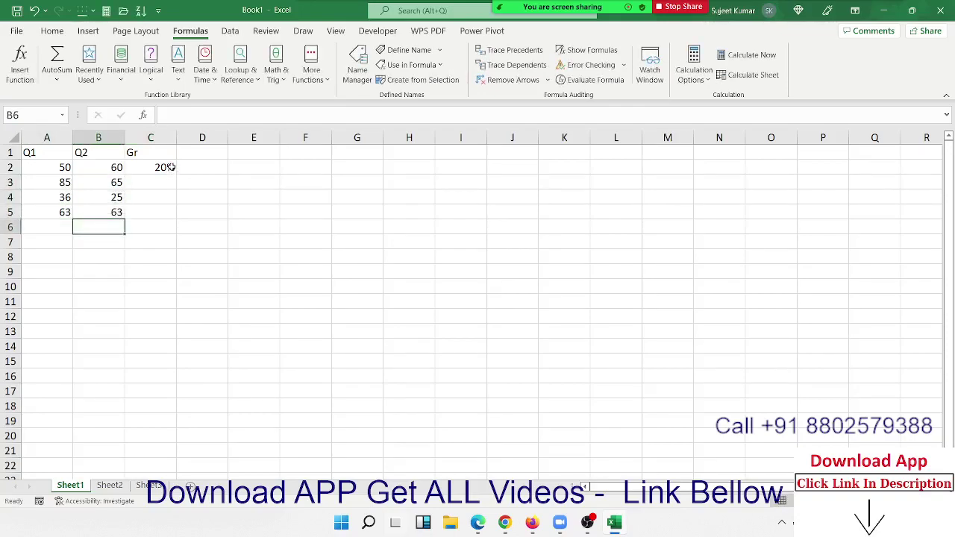
{"action": "left_click", "coordinate": [168, 169]}
{"action": "double_click", "coordinate": [176, 173]}
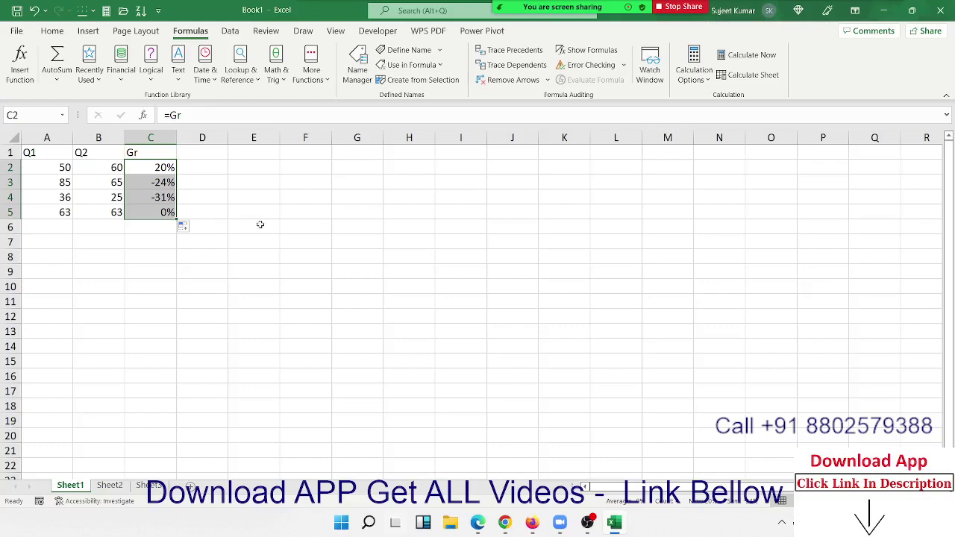
Enter 85 in G5, 82 in H5, and =Gr in I5, giving -0.03529.
{"action": "left_click", "coordinate": [382, 214]}
{"action": "type", "text": "85"}
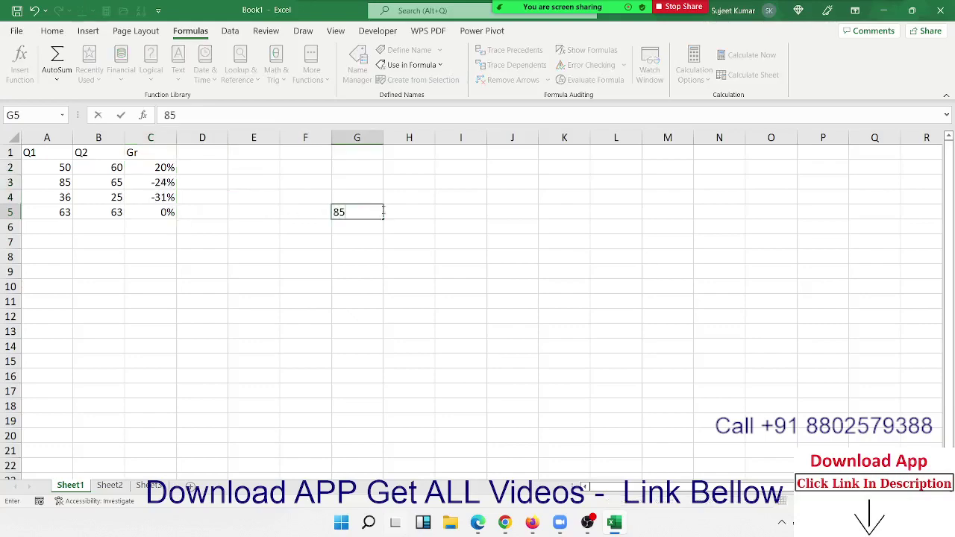
{"action": "key", "text": "Tab"}
{"action": "type", "text": "82"}
{"action": "key", "text": "Tab"}
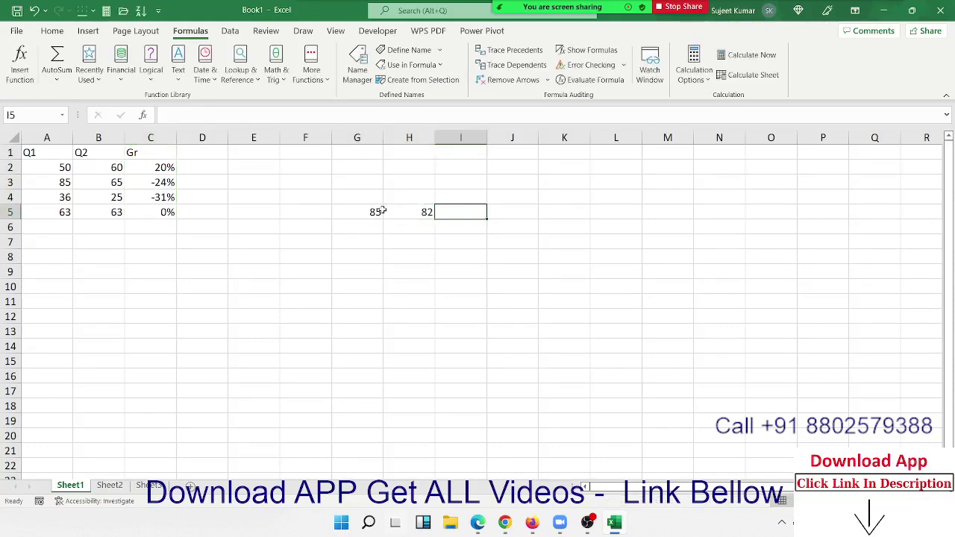
{"action": "type", "text": "=gr"}
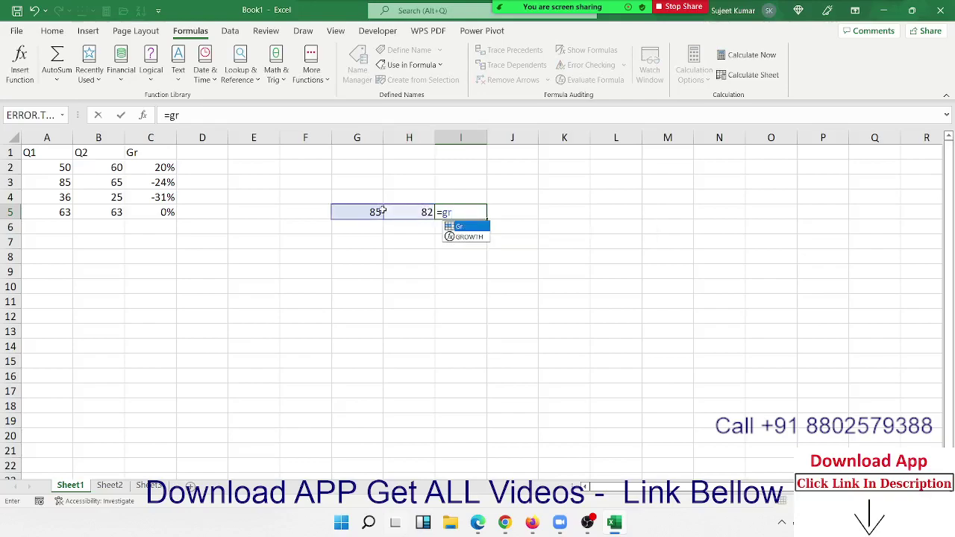
{"action": "key", "text": "Return"}
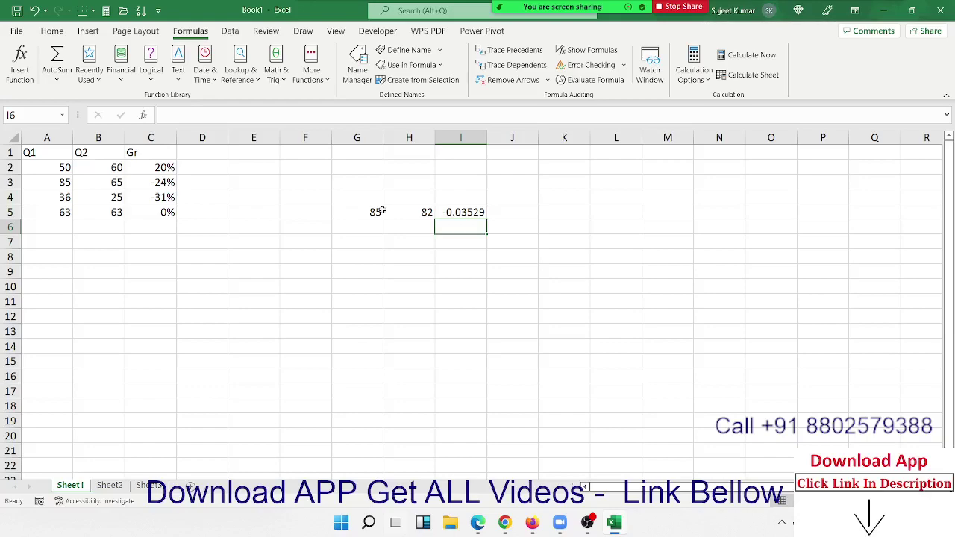
Type labels P, R, T in A8:A10 and the amount 50000 in B8.
{"action": "left_click", "coordinate": [52, 273]}
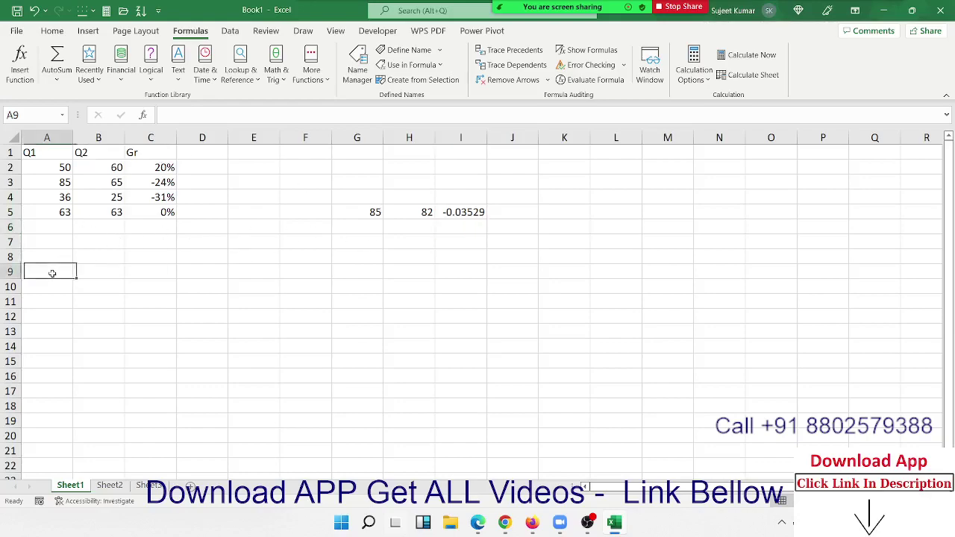
{"action": "left_click", "coordinate": [59, 250]}
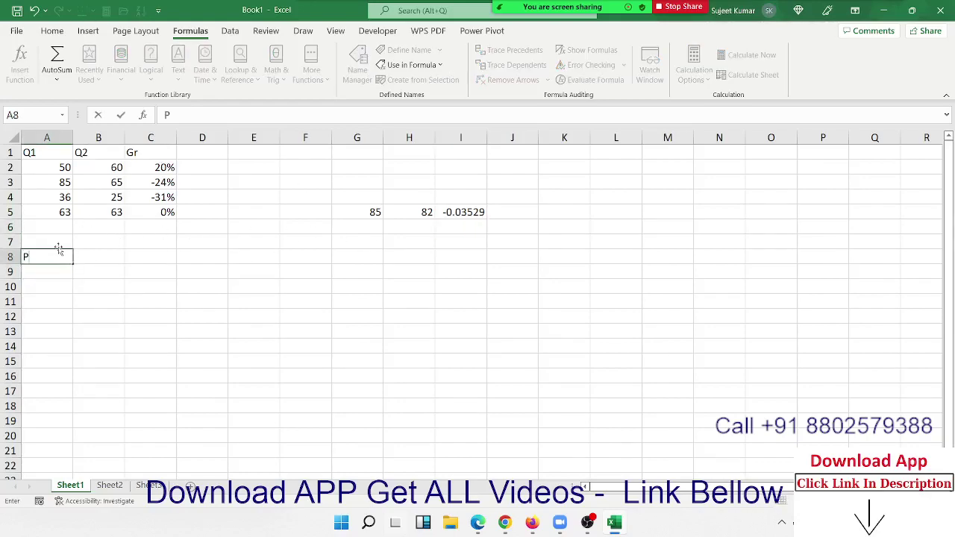
{"action": "type", "text": "P"}
{"action": "key", "text": "Return"}
{"action": "type", "text": "R"}
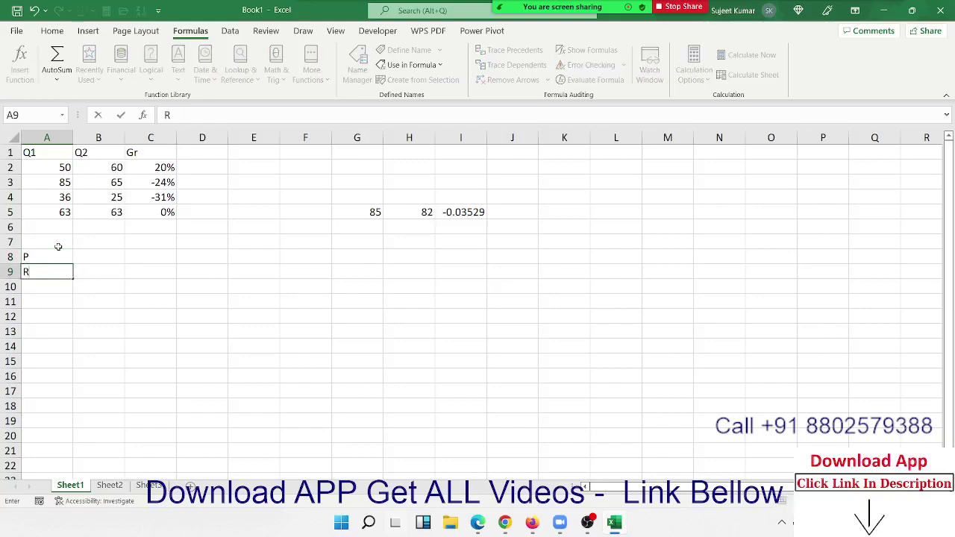
{"action": "key", "text": "Return"}
{"action": "type", "text": "T"}
{"action": "key", "text": "Tab"}
{"action": "key", "text": "Down"}
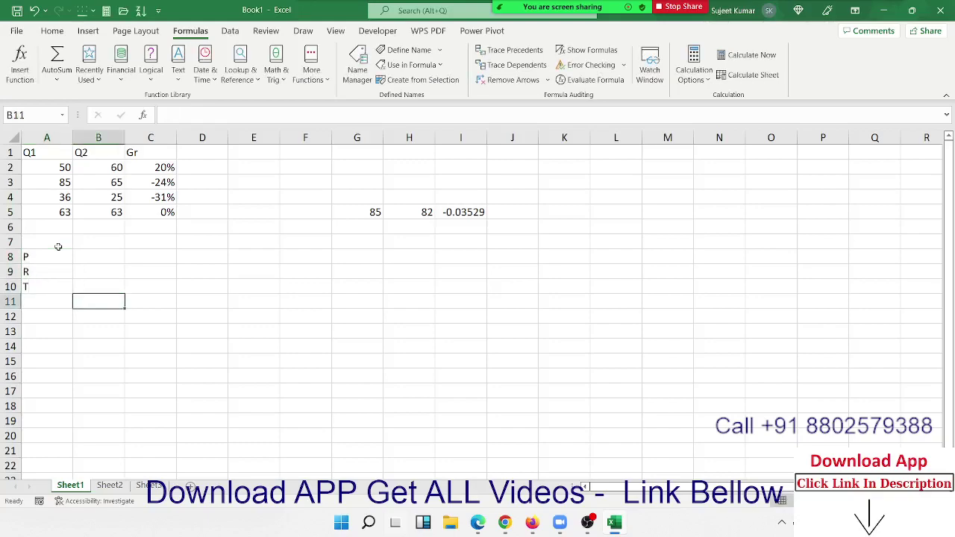
{"action": "key", "text": "Up"}
{"action": "key", "text": "Up"}
{"action": "key", "text": "Up"}
{"action": "type", "text": "5"}
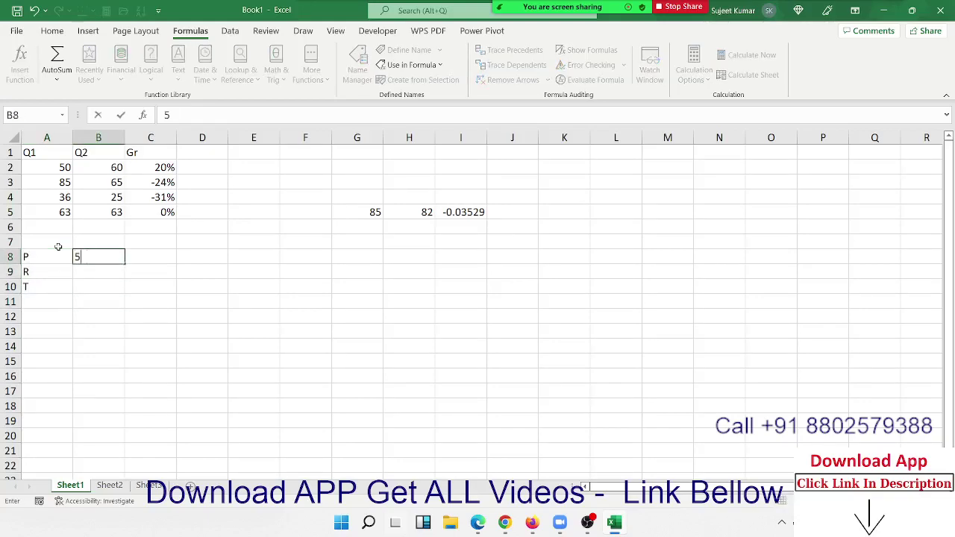
{"action": "type", "text": "0000"}
{"action": "key", "text": "Return"}
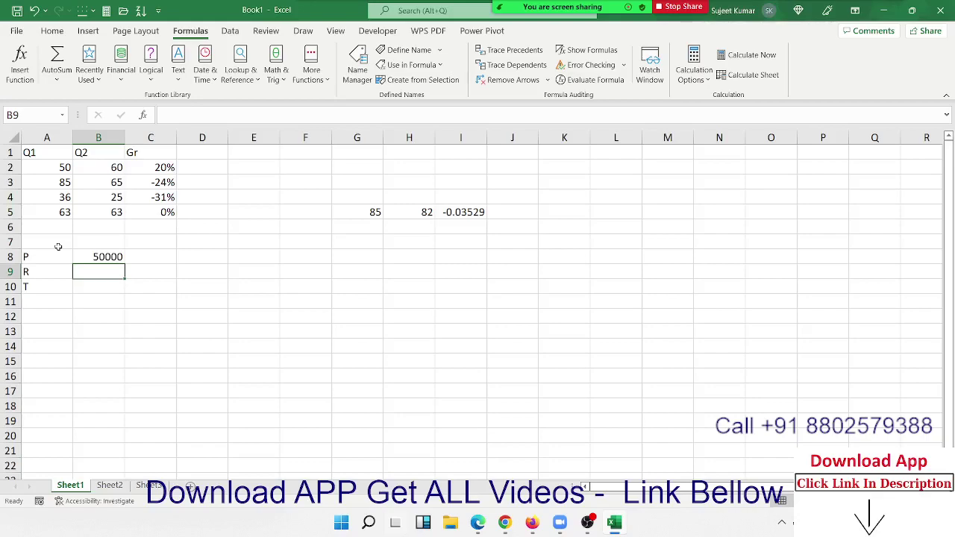
Delete the R and T labels from A9:A10.
{"action": "key", "text": "Left"}
{"action": "key", "text": "Down"}
{"action": "key", "text": "Up"}
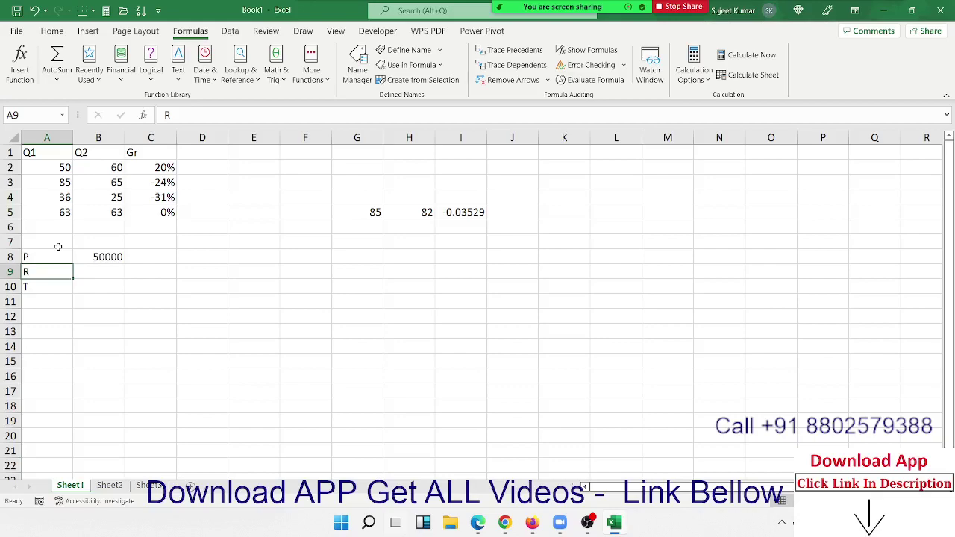
{"action": "key", "text": "shift+Down"}
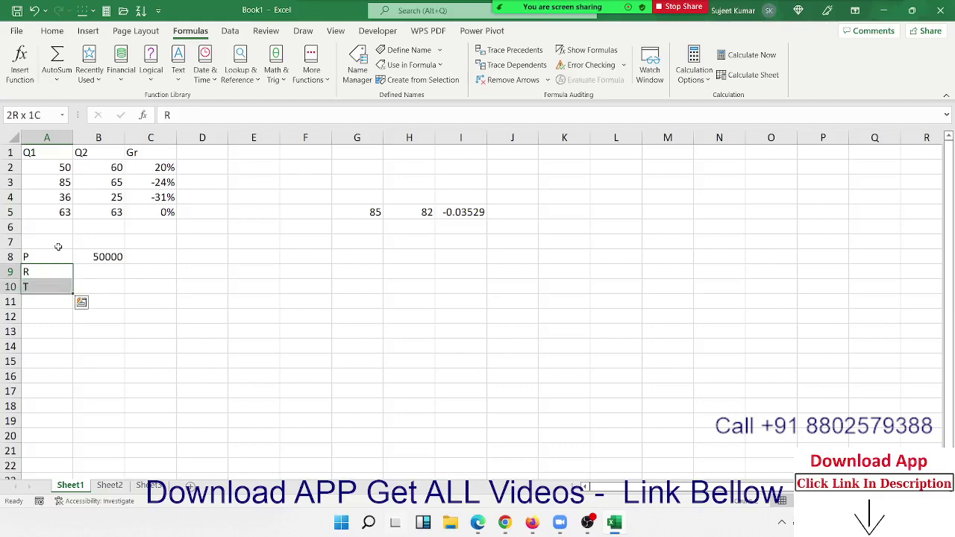
{"action": "key", "text": "Delete"}
{"action": "key", "text": "Up"}
{"action": "key", "text": "Right"}
{"action": "key", "text": "Right"}
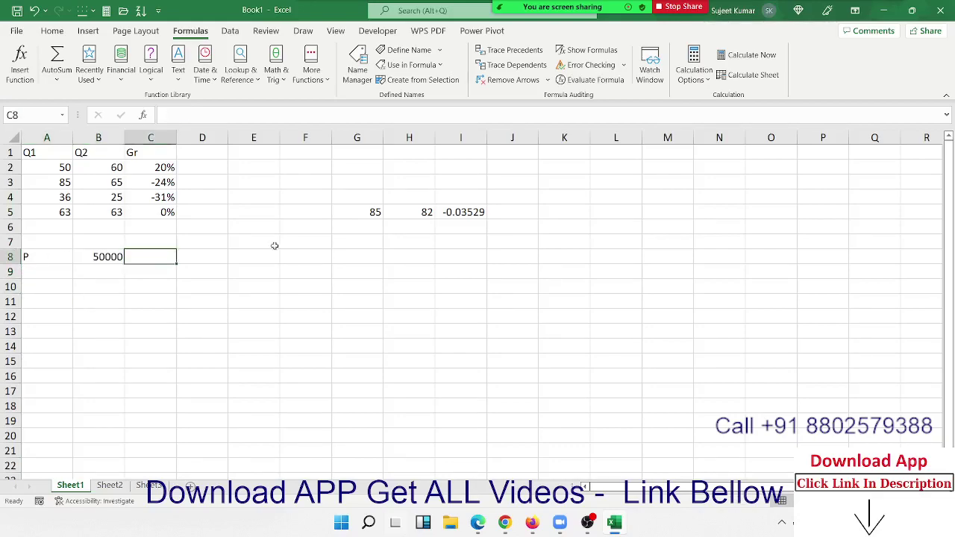
Start a new name Amt in the New Name dialog with Refers to reset to '='.
{"action": "left_click", "coordinate": [364, 72]}
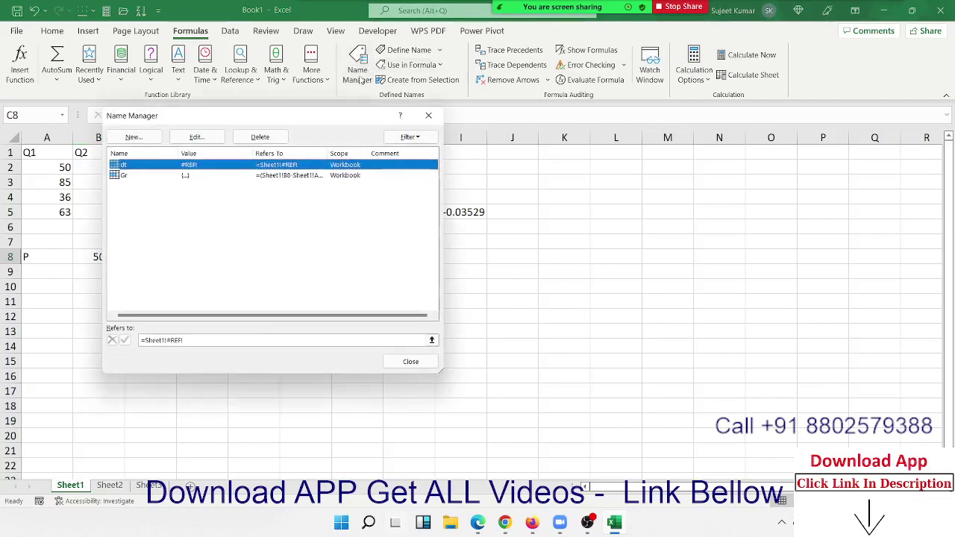
{"action": "left_click", "coordinate": [431, 117]}
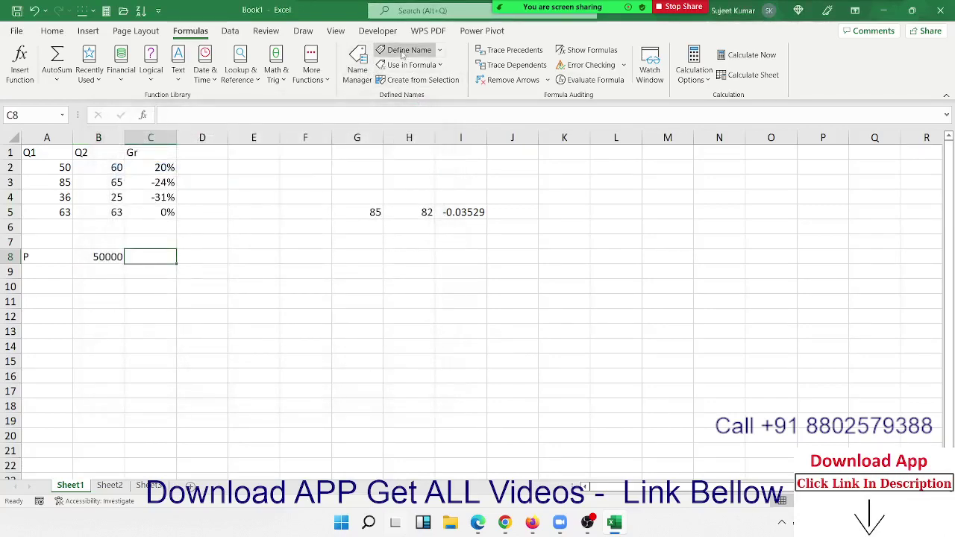
{"action": "left_click", "coordinate": [405, 49]}
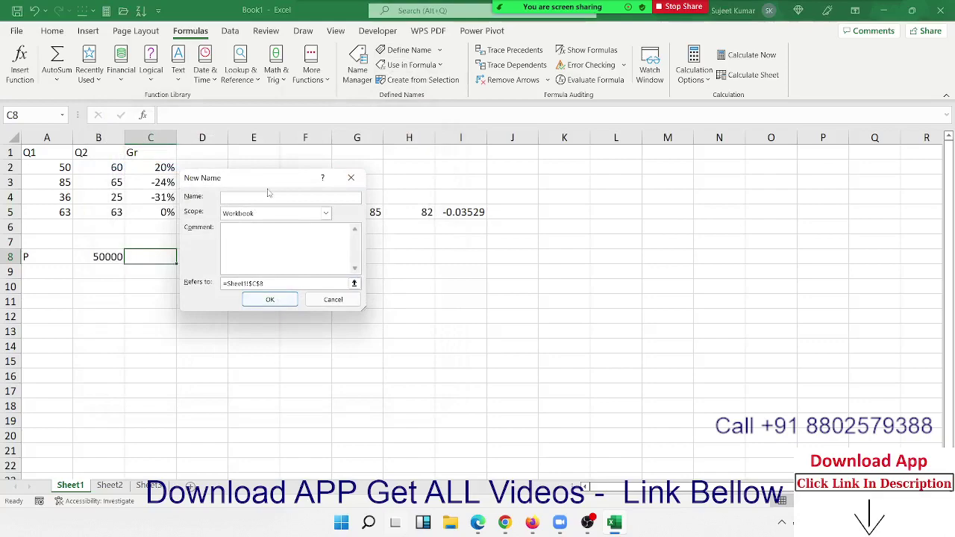
{"action": "type", "text": "Amt"}
{"action": "mouse_move", "coordinate": [364, 311]}
{"action": "left_mouse_down"}
{"action": "mouse_move", "coordinate": [500, 436]}
{"action": "mouse_move", "coordinate": [582, 454]}
{"action": "left_mouse_up"}
{"action": "left_click_drag", "start_coordinate": [265, 429], "coordinate": [191, 418]}
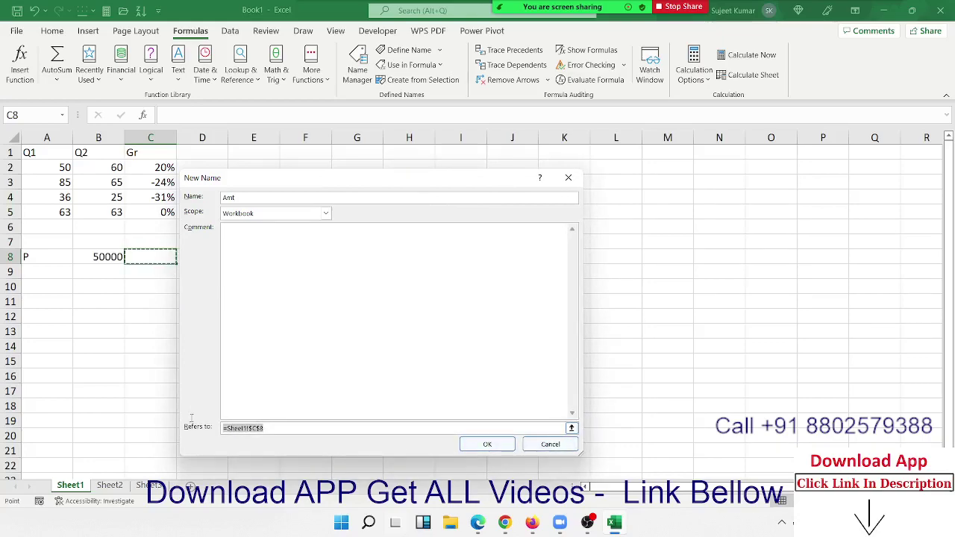
{"action": "type", "text": "="}
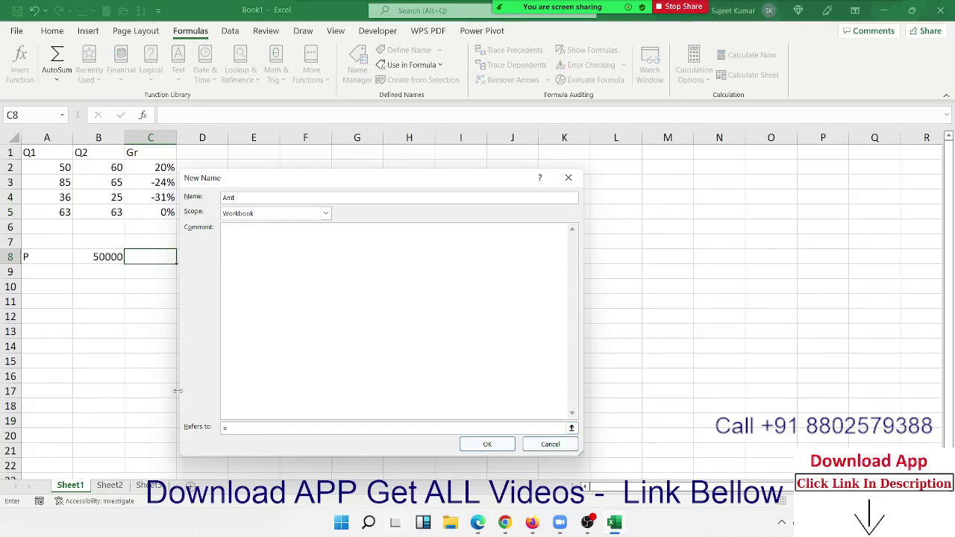
Abandon the Amt definition and define the name RE as the constant 5%.
{"action": "key", "text": "Escape"}
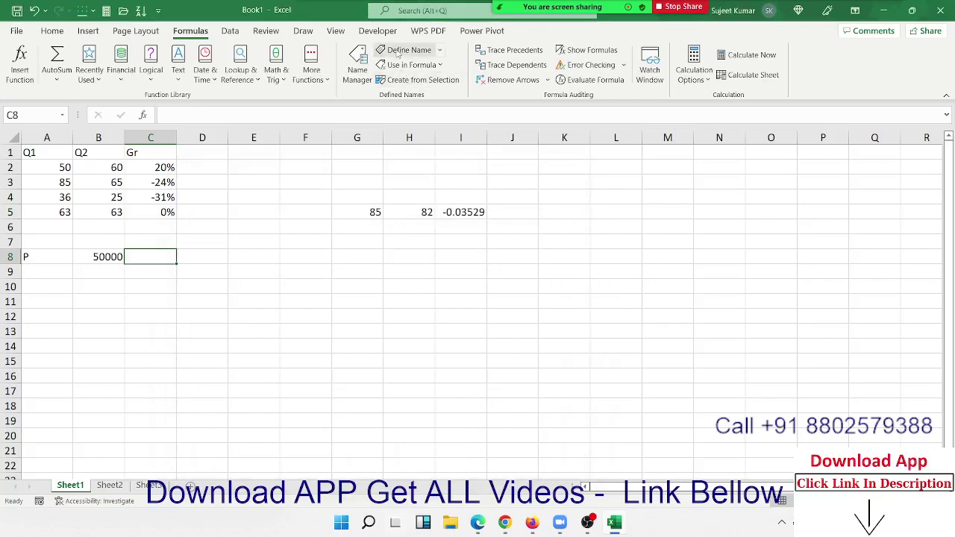
{"action": "left_click", "coordinate": [399, 50]}
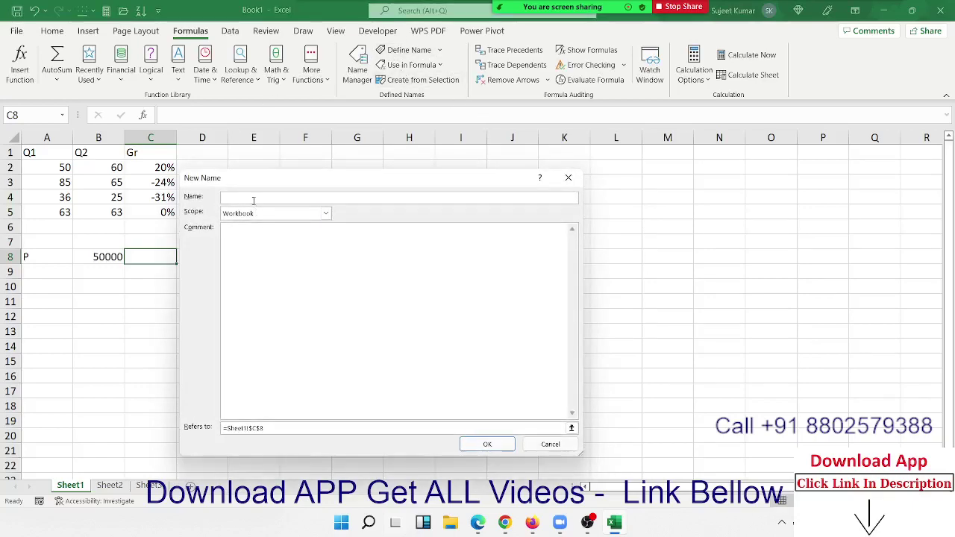
{"action": "type", "text": "R"}
{"action": "left_click", "coordinate": [259, 428]}
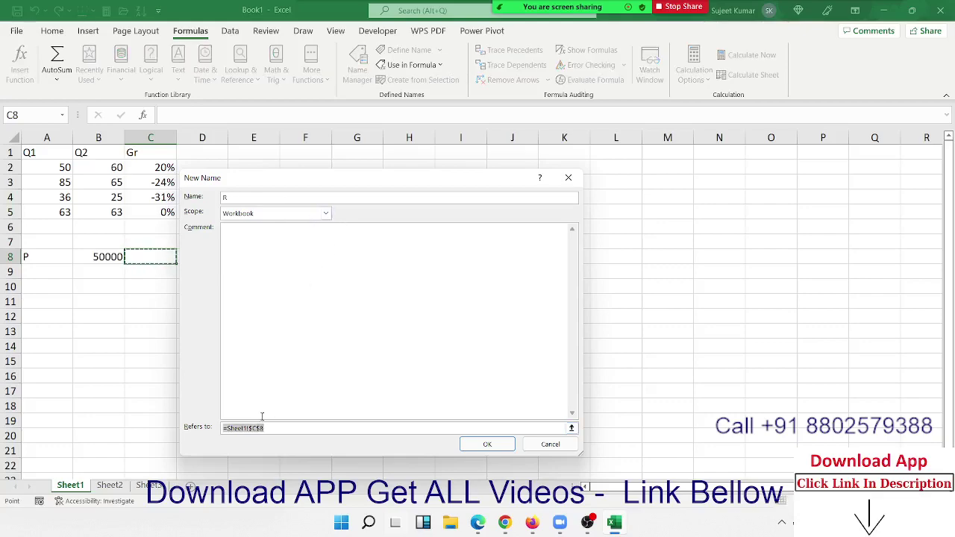
{"action": "type", "text": "5%"}
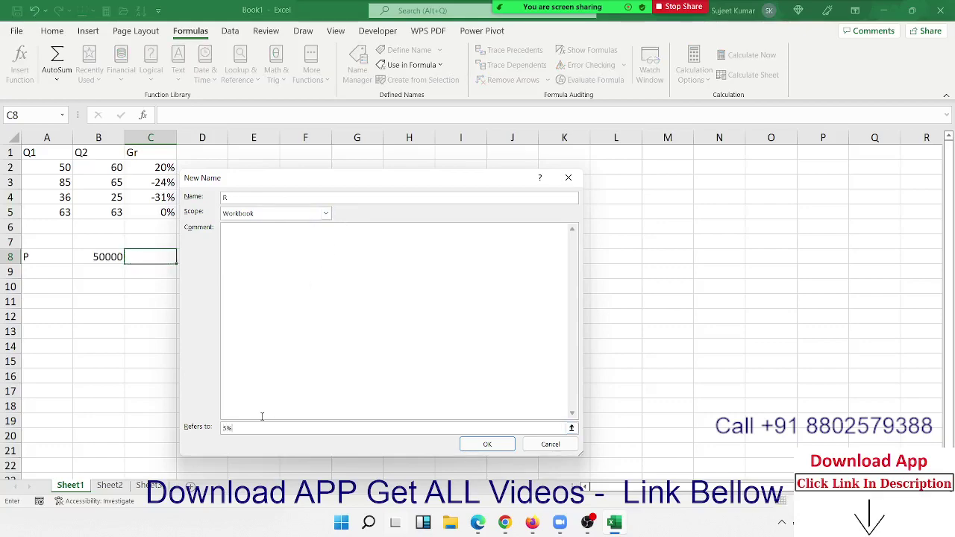
{"action": "left_click", "coordinate": [488, 445]}
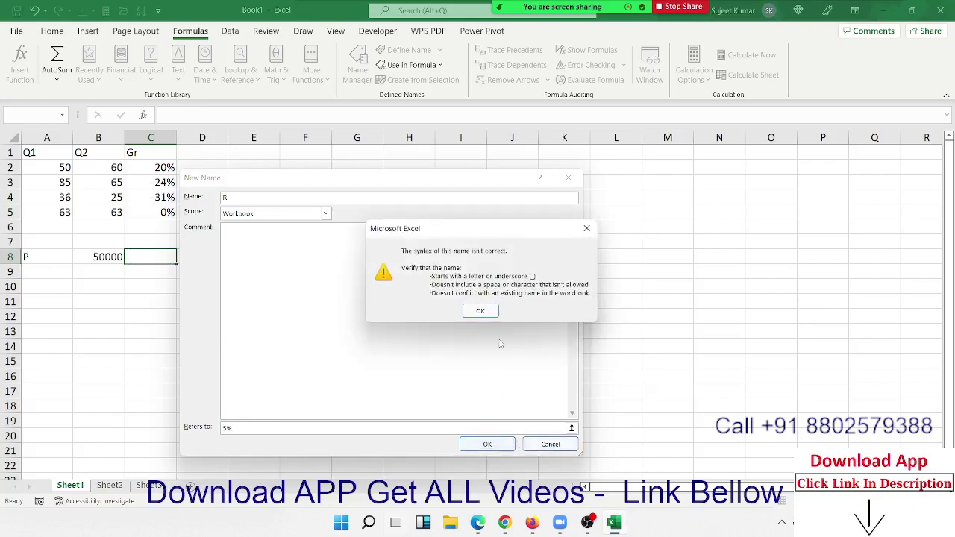
{"action": "left_click", "coordinate": [481, 312]}
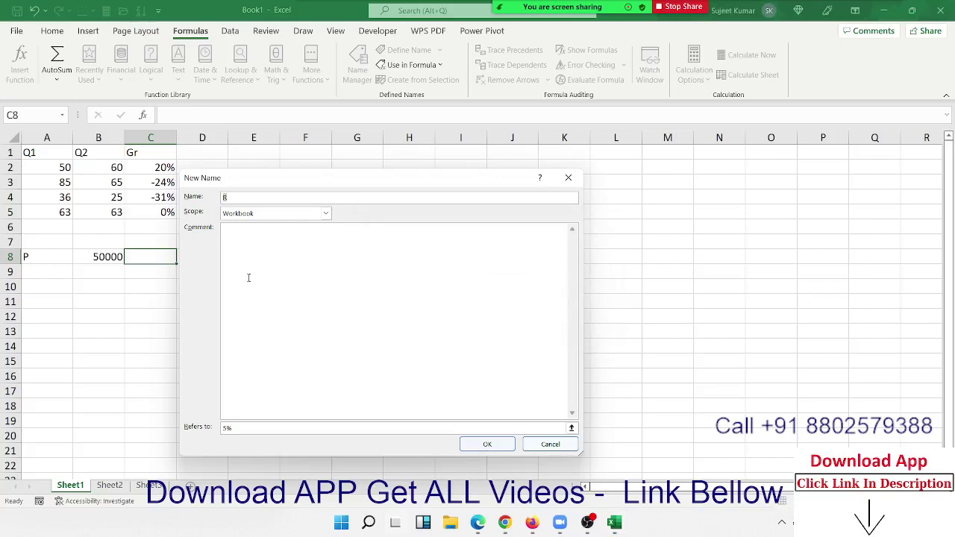
{"action": "type", "text": "E"}
{"action": "left_click", "coordinate": [488, 444]}
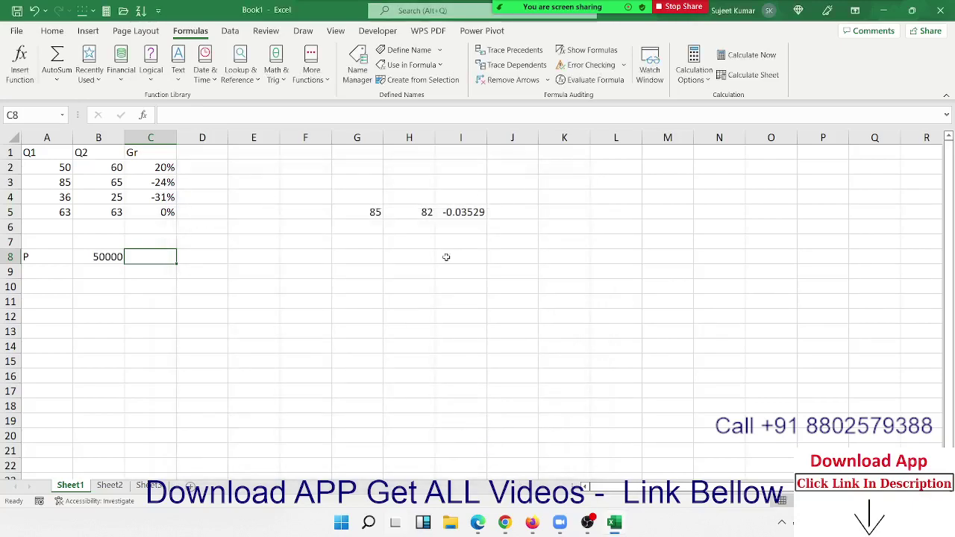
Define another workbook name that refers to the constant =5.
{"action": "left_click", "coordinate": [389, 52]}
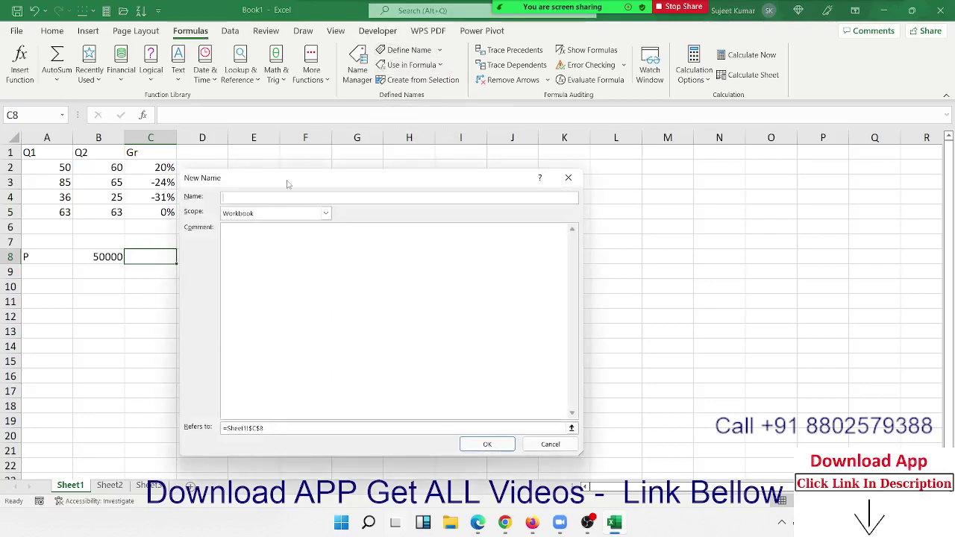
{"action": "type", "text": "r"}
{"action": "left_click_drag", "start_coordinate": [281, 427], "coordinate": [222, 428]}
{"action": "type", "text": "=S"}
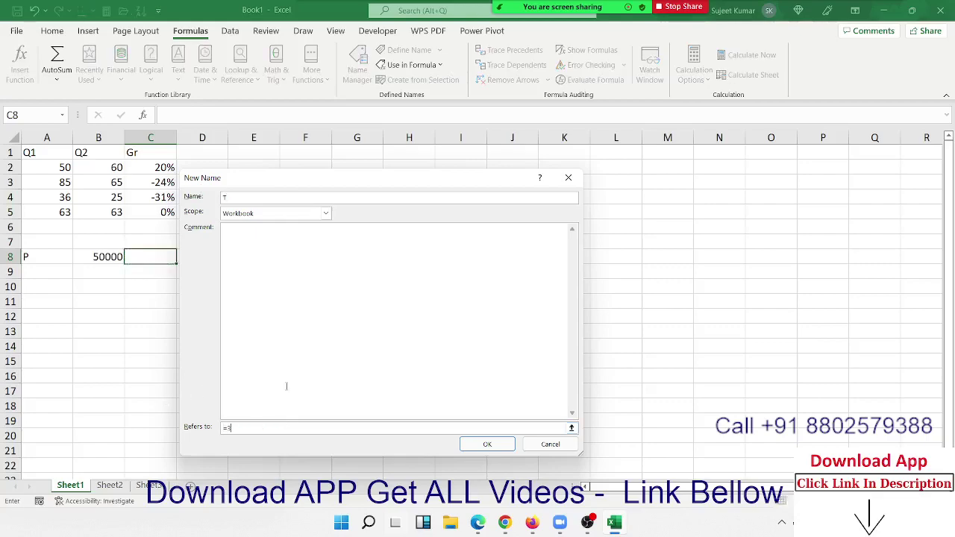
{"action": "key", "text": "BackSpace"}
{"action": "key", "text": "BackSpace"}
{"action": "type", "text": "5"}
{"action": "left_click", "coordinate": [487, 444]}
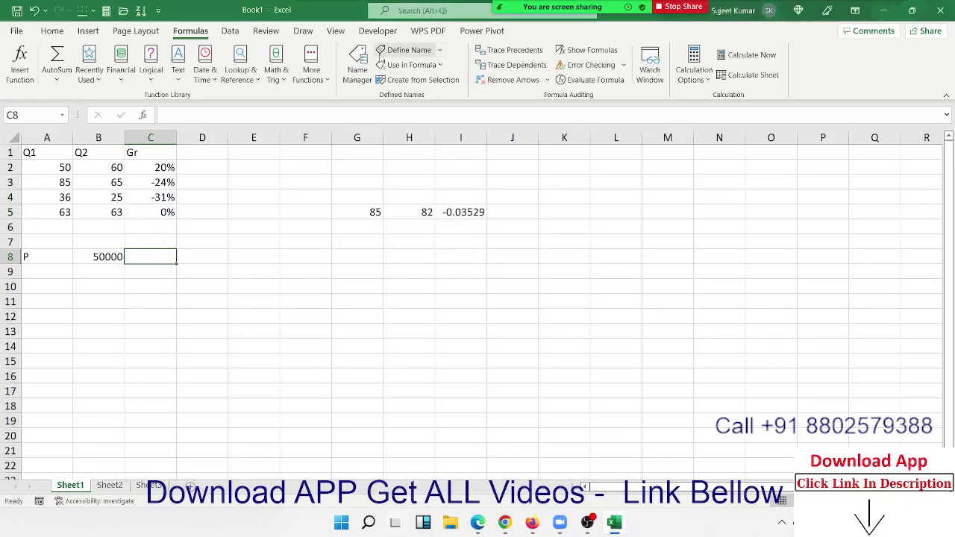
Start a new name Amt referring to a compound-interest formula on c8 with re/12 and t*12.
{"action": "left_click", "coordinate": [383, 51]}
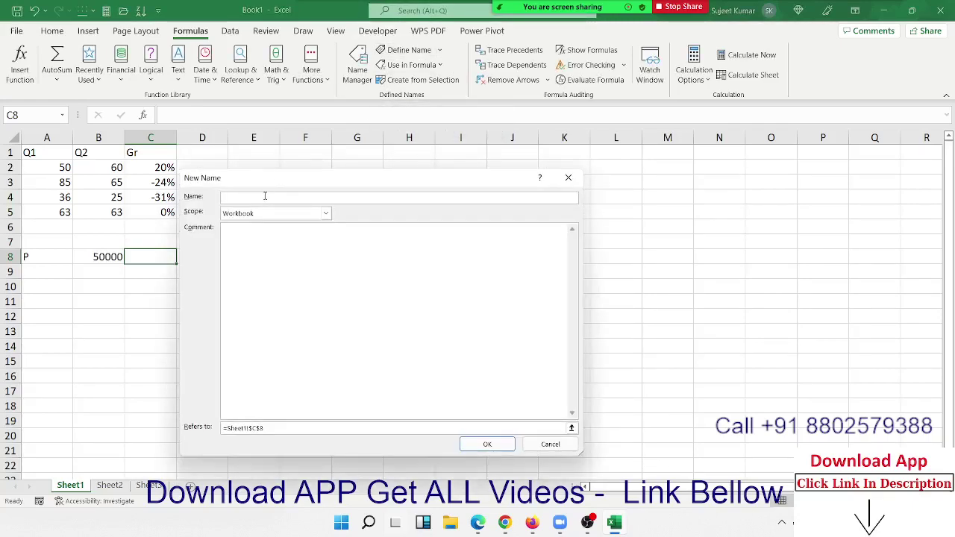
{"action": "type", "text": "Amt"}
{"action": "left_click_drag", "start_coordinate": [267, 189], "coordinate": [309, 190]}
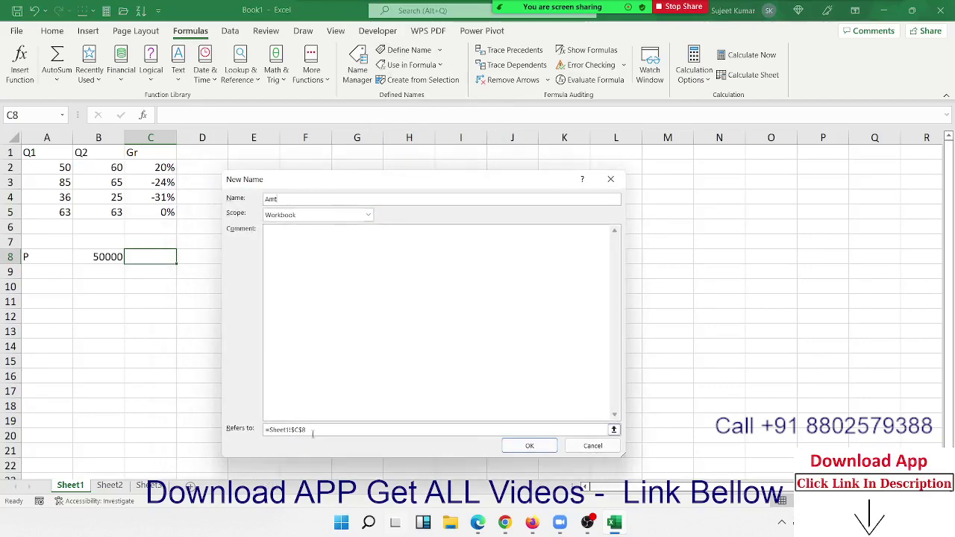
{"action": "left_click_drag", "start_coordinate": [307, 430], "coordinate": [221, 426]}
{"action": "type", "text": "=c"}
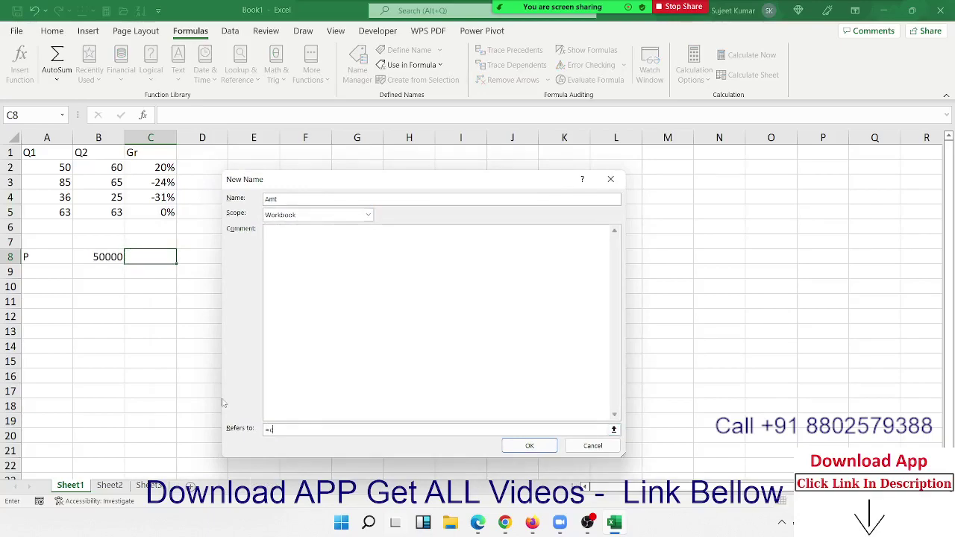
{"action": "type", "text": "8"}
{"action": "type", "text": "(re/"}
{"action": "type", "text": "12"}
{"action": "type", "text": ")"}
{"action": "left_click", "coordinate": [277, 430]}
{"action": "type", "text": "(("}
{"action": "type", "text": "^(t*"}
{"action": "type", "text": "12"}
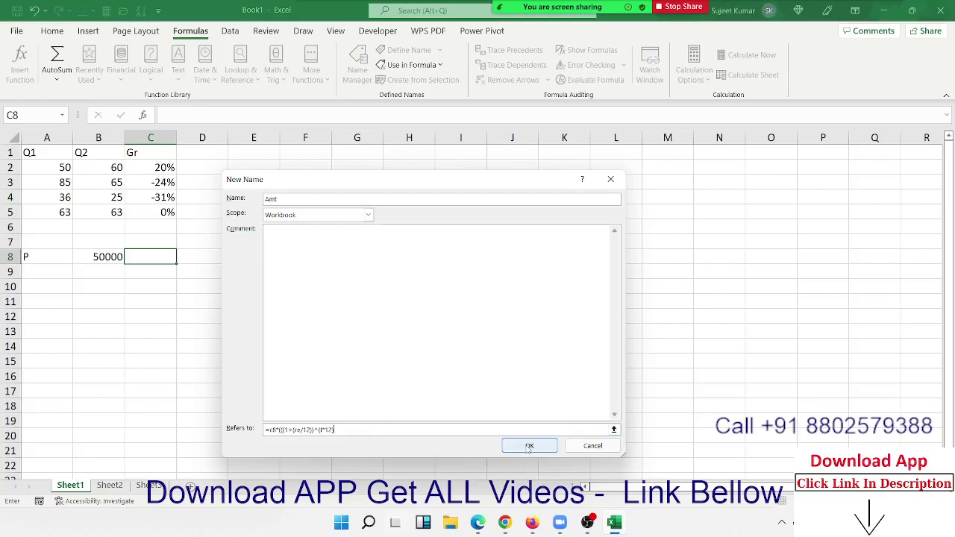
Remove the extra opening parenthesis so Amt saves as =c8*((1+(re/12))^(t*12)).
{"action": "left_click", "coordinate": [529, 446]}
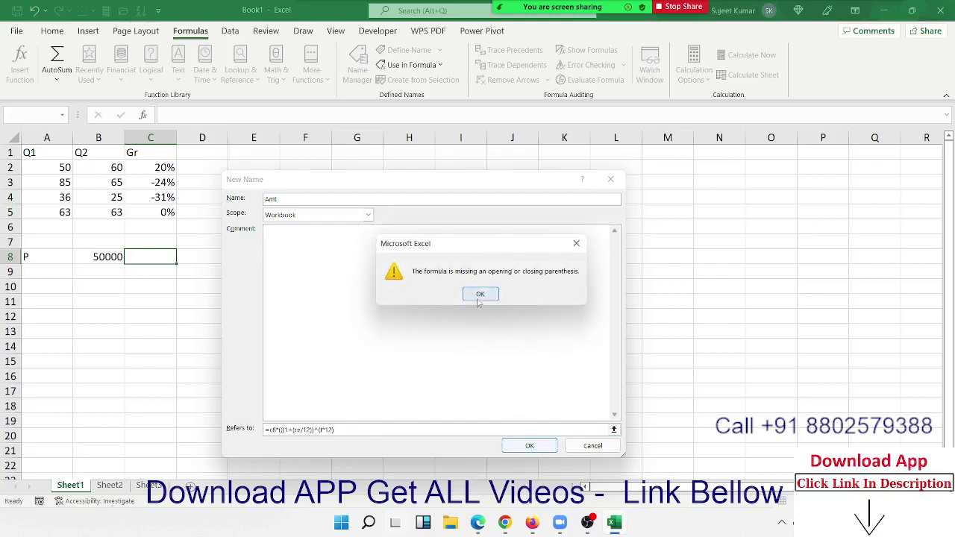
{"action": "left_click", "coordinate": [479, 298]}
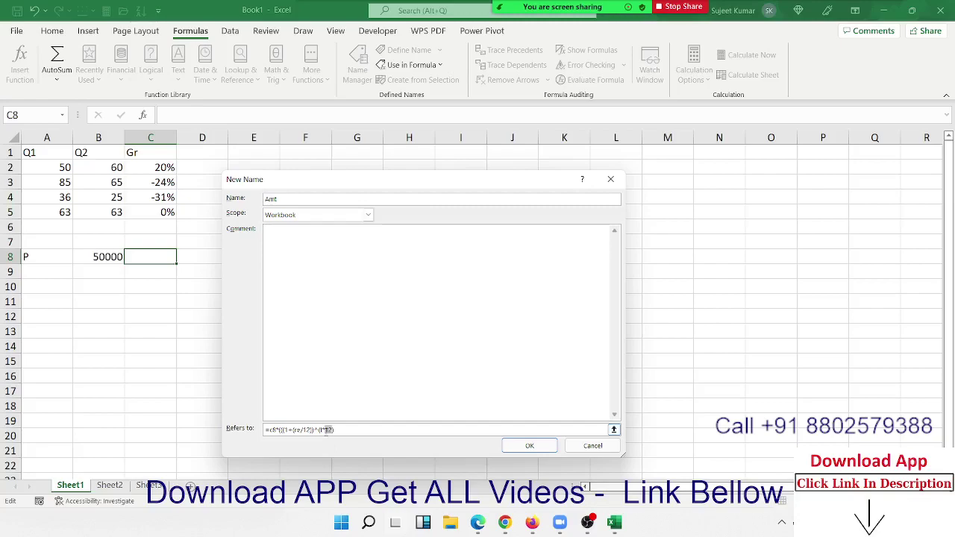
{"action": "left_click_drag", "start_coordinate": [329, 441], "coordinate": [322, 440]}
{"action": "left_click", "coordinate": [341, 430]}
{"action": "type", "text": ")"}
{"action": "left_click", "coordinate": [526, 448]}
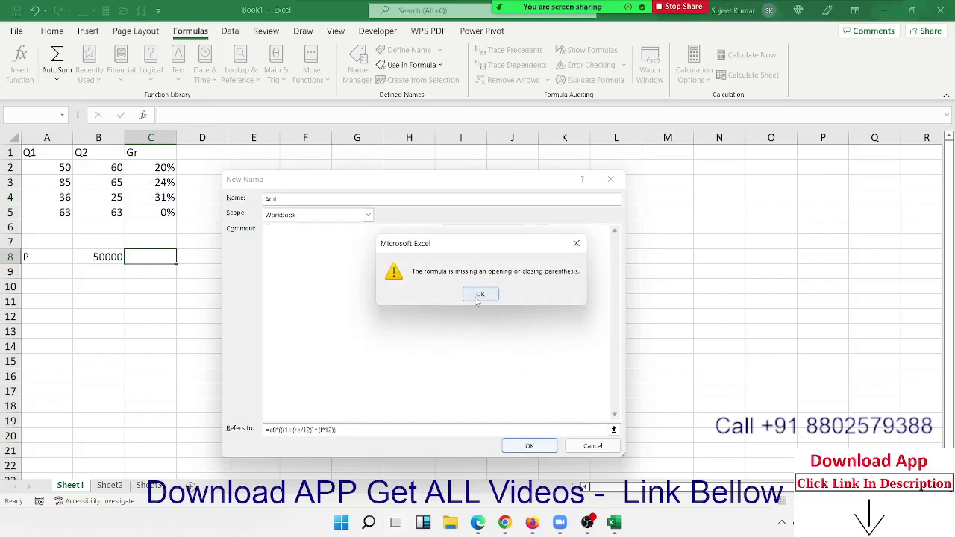
{"action": "left_click", "coordinate": [478, 296]}
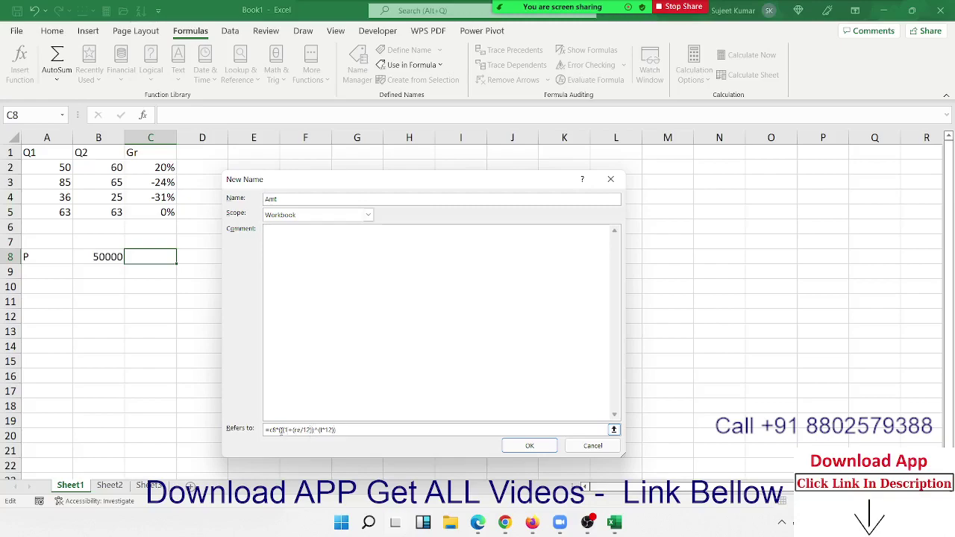
{"action": "left_click", "coordinate": [282, 430]}
{"action": "key", "text": "Right"}
{"action": "key", "text": "Right"}
{"action": "key", "text": "Right"}
{"action": "key", "text": "Right"}
{"action": "key", "text": "Right"}
{"action": "key", "text": "Right"}
{"action": "key", "text": "Right"}
{"action": "key", "text": "Right"}
{"action": "key", "text": "Right"}
{"action": "key", "text": "Right"}
{"action": "key", "text": "BackSpace"}
{"action": "left_click", "coordinate": [504, 448]}
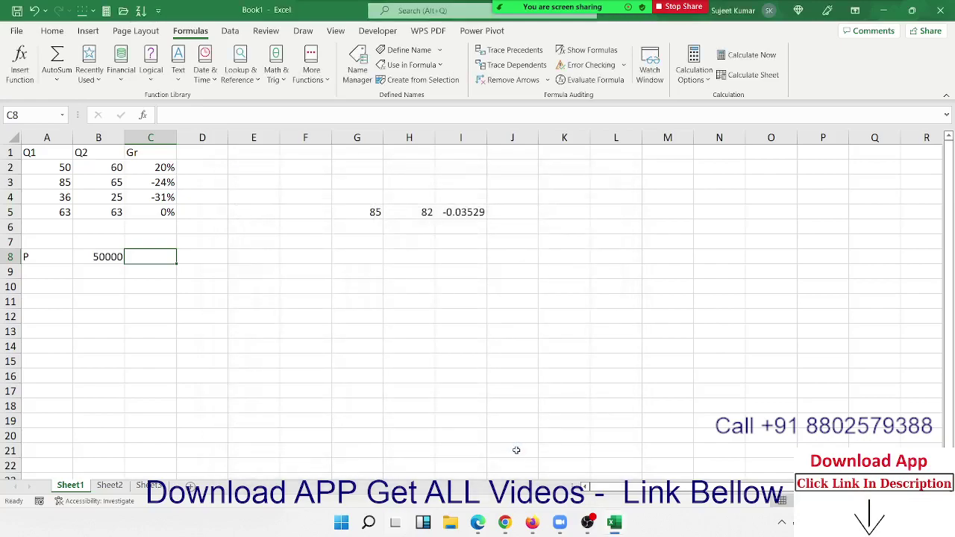
Enter =Amt in C8, accept the circular-reference result of 0, and view Name Manager.
{"action": "type", "text": "="}
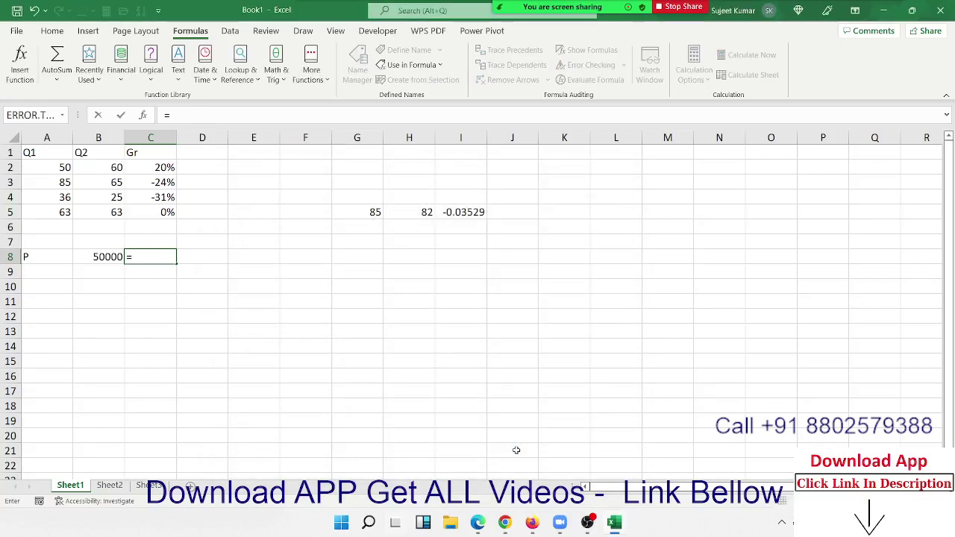
{"action": "type", "text": "amt"}
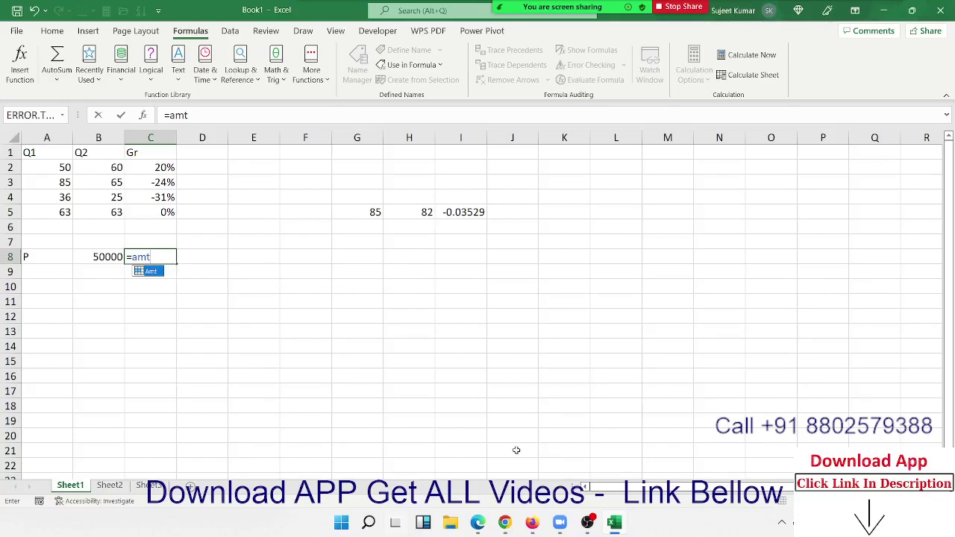
{"action": "key", "text": "Return"}
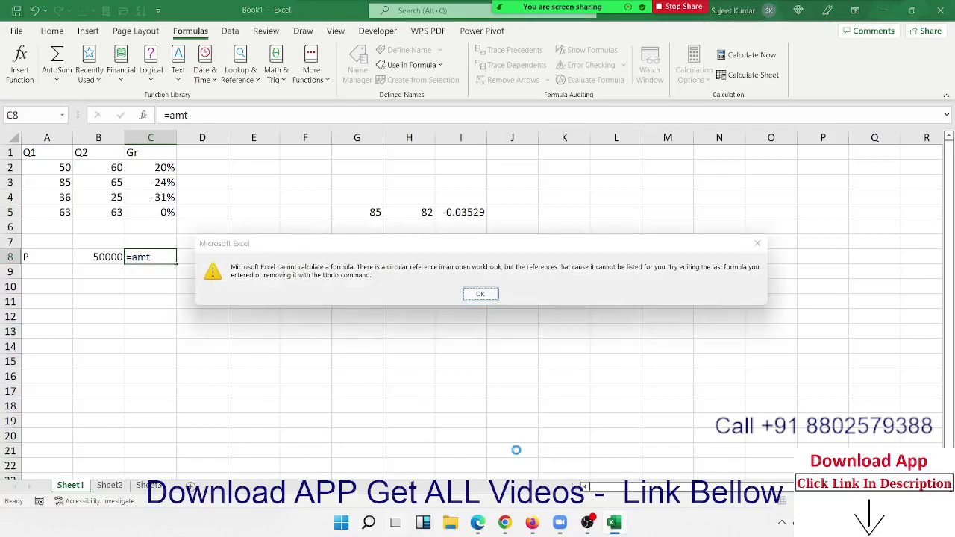
{"action": "key", "text": "Return"}
{"action": "key", "text": "Up"}
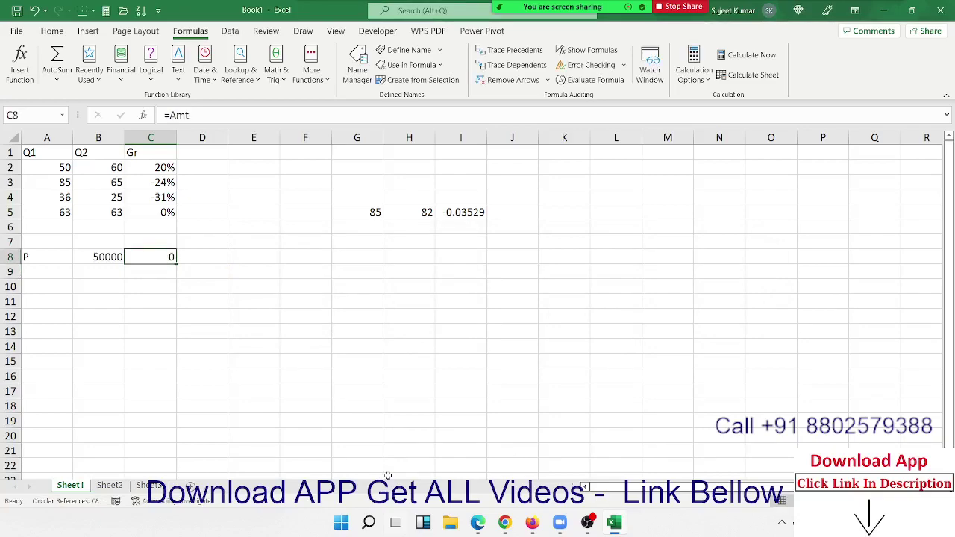
{"action": "left_click", "coordinate": [356, 63]}
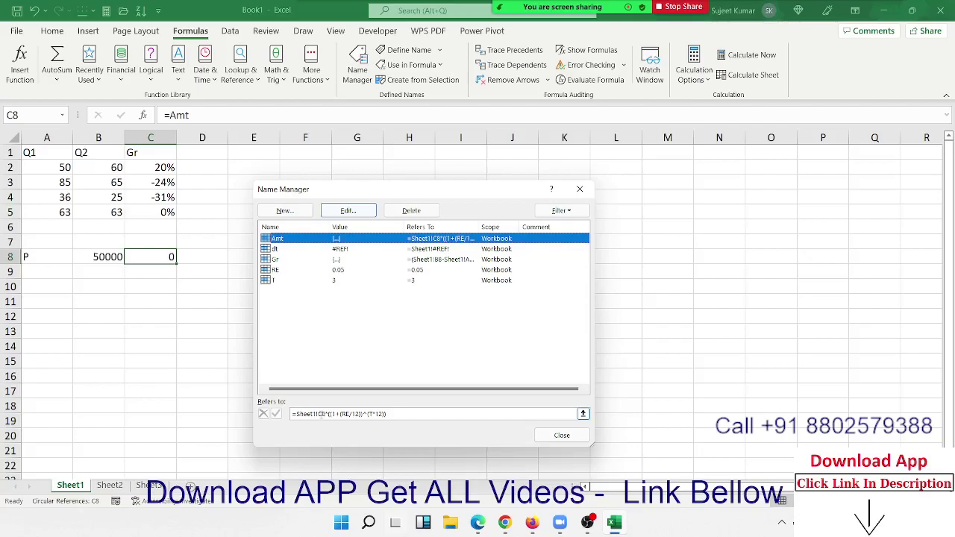
Change Amt's reference from C8 to B8 so C8 shows 58073.61.
{"action": "left_click", "coordinate": [321, 414]}
{"action": "key", "text": "BackSpace"}
{"action": "type", "text": "b"}
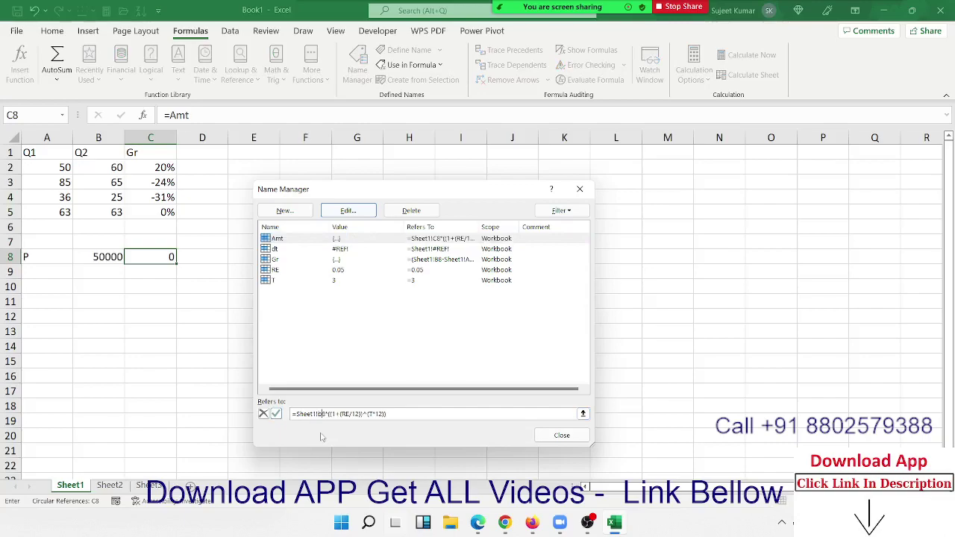
{"action": "left_click", "coordinate": [276, 413]}
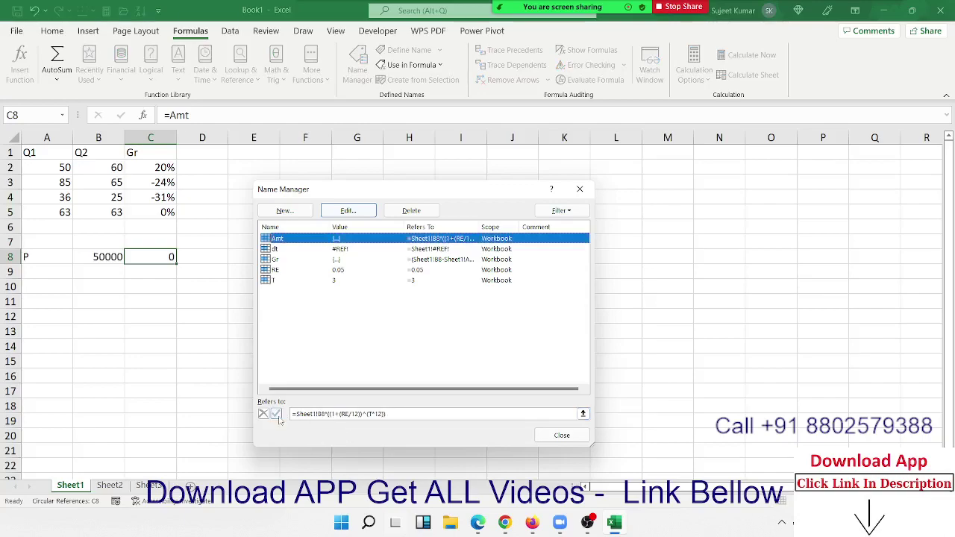
{"action": "left_click", "coordinate": [554, 437]}
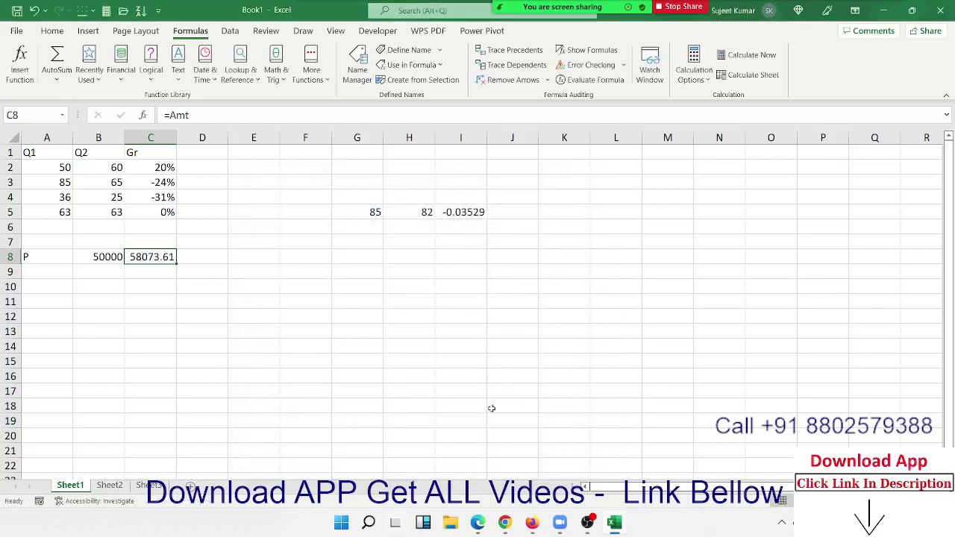
{"action": "left_click", "coordinate": [429, 267]}
Enter 85000 in H9 and =Amt in I9, returning 98725.14.
{"action": "type", "text": "850"}
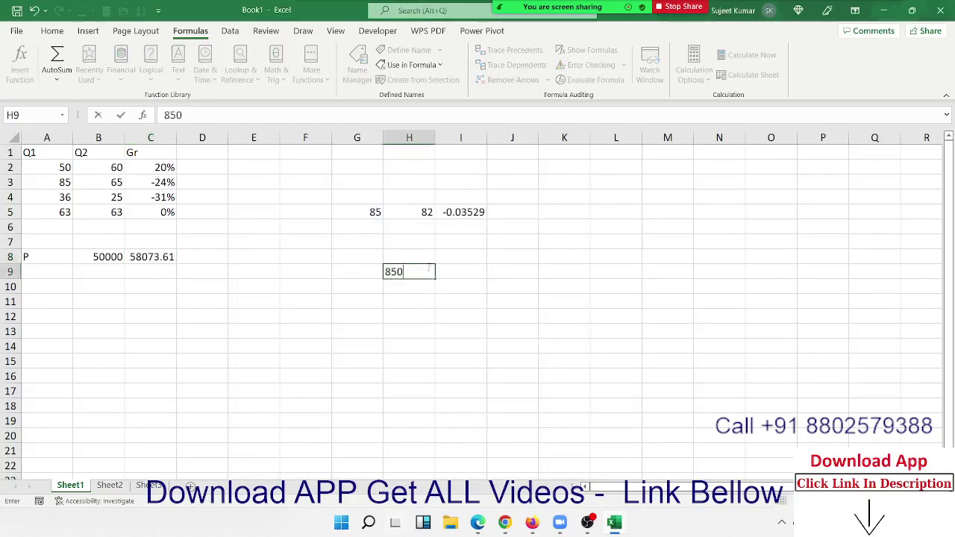
{"action": "type", "text": "00"}
{"action": "key", "text": "Tab"}
{"action": "type", "text": "="}
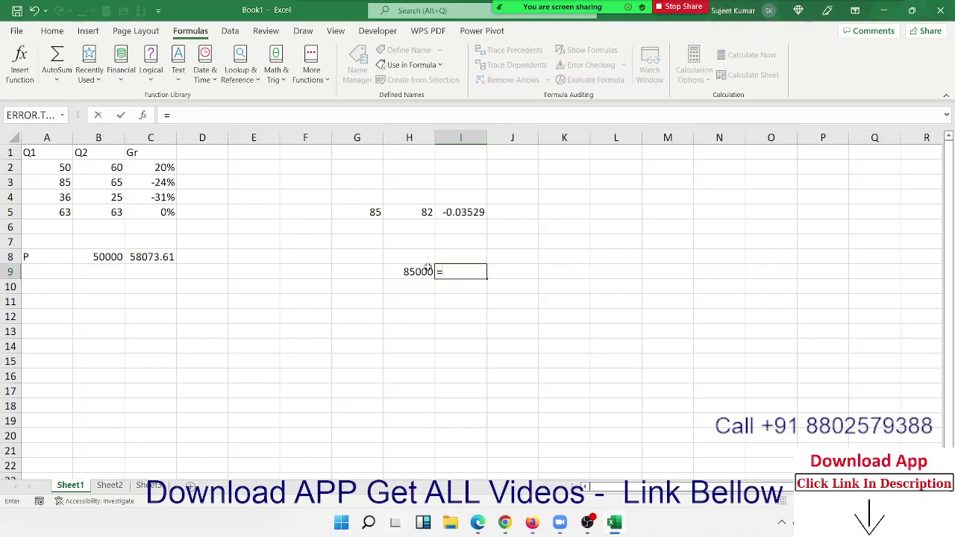
{"action": "type", "text": "amt"}
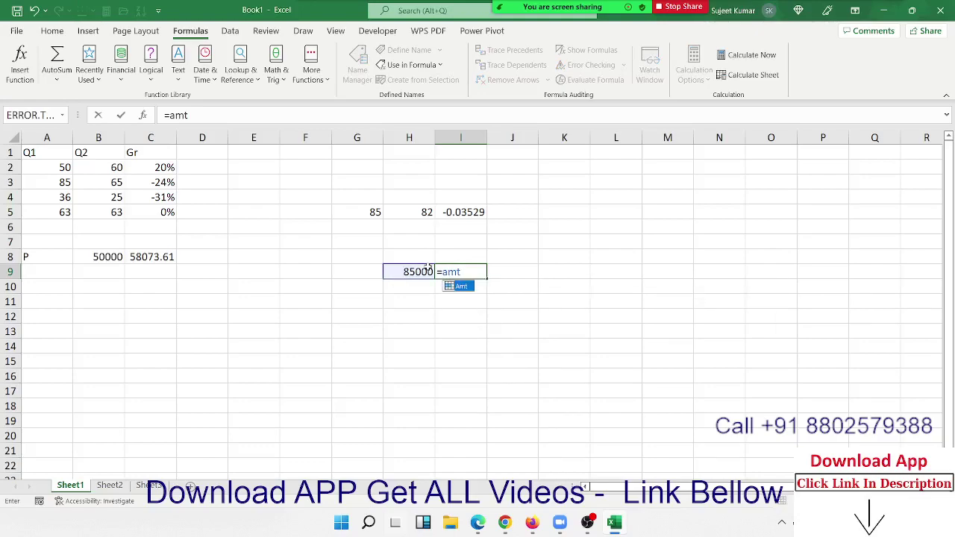
{"action": "key", "text": "Tab"}
{"action": "key", "text": "Return"}
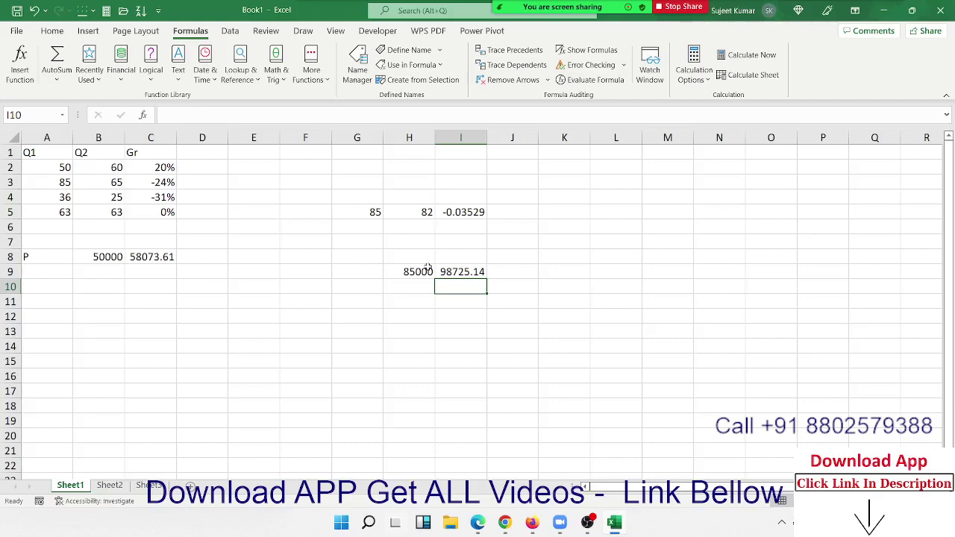
{"action": "key", "text": "Left"}
{"action": "key", "text": "Left"}
{"action": "key", "text": "Left"}
{"action": "key", "text": "Left"}
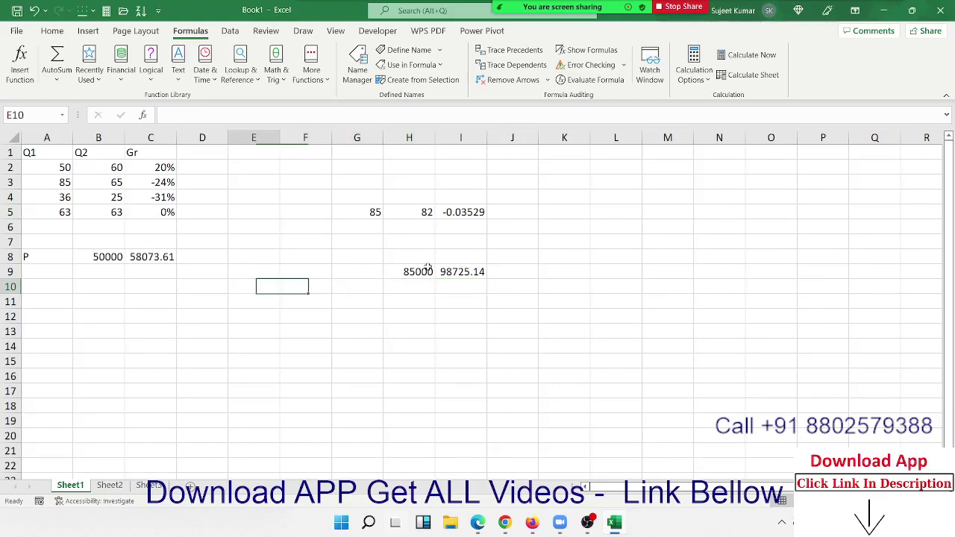
{"action": "key", "text": "Home"}
{"action": "key", "text": "Down"}
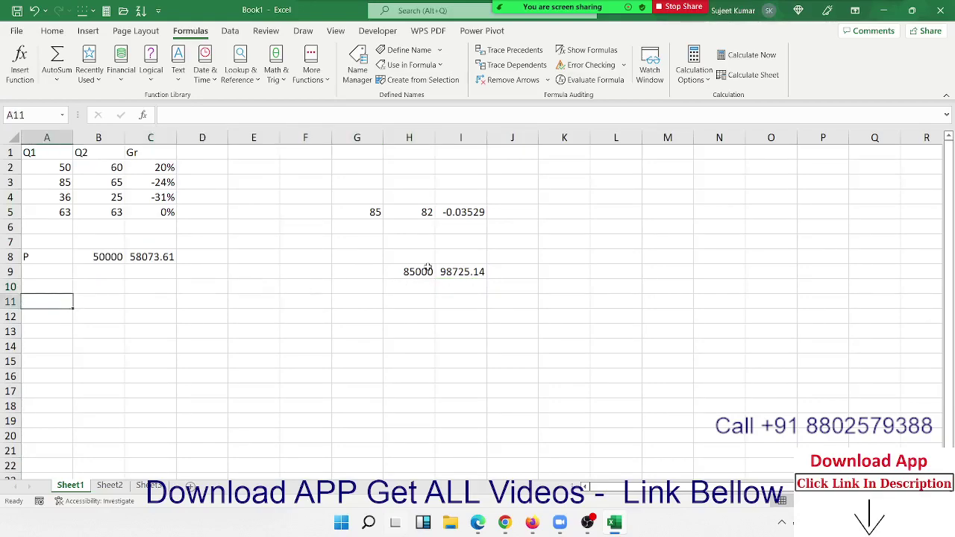
Label A11 as Cost and A12 as MRP.
{"action": "type", "text": "Amt"}
{"action": "key", "text": "BackSpace"}
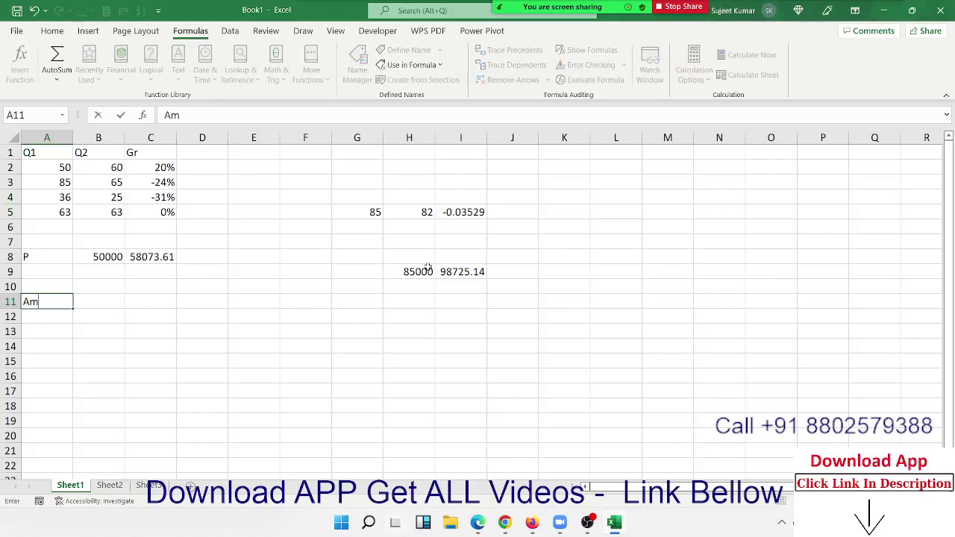
{"action": "key", "text": "BackSpace"}
{"action": "key", "text": "BackSpace"}
{"action": "type", "text": "Co"}
{"action": "type", "text": "st"}
{"action": "key", "text": "Return"}
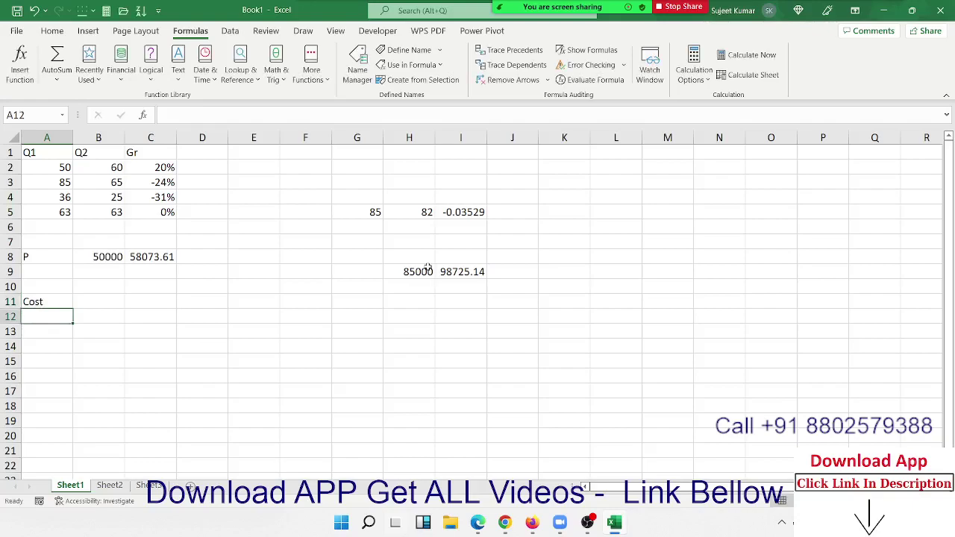
{"action": "type", "text": "MRP"}
{"action": "key", "text": "Tab"}
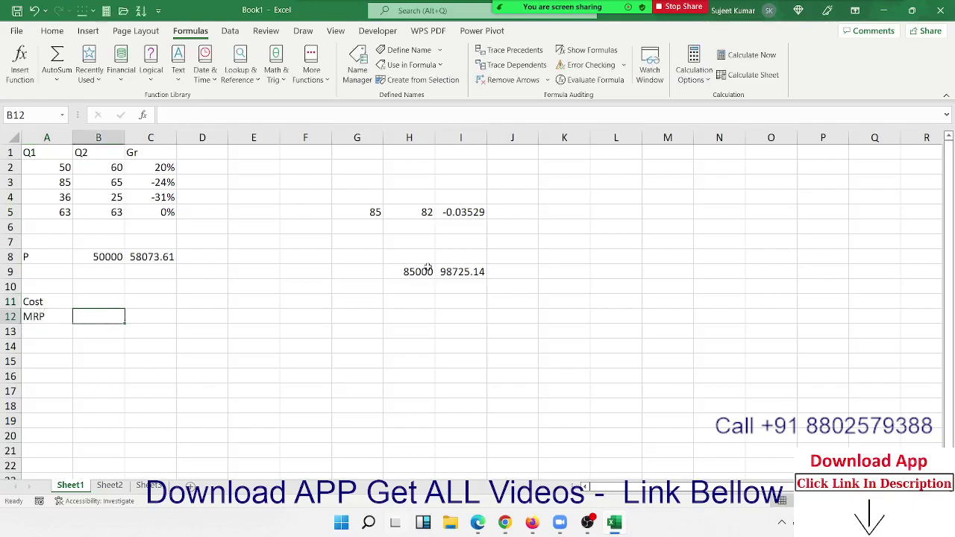
Enter the cost 50 in B11 and begin a C13 formula referencing it.
{"action": "key", "text": "Up"}
{"action": "type", "text": "3"}
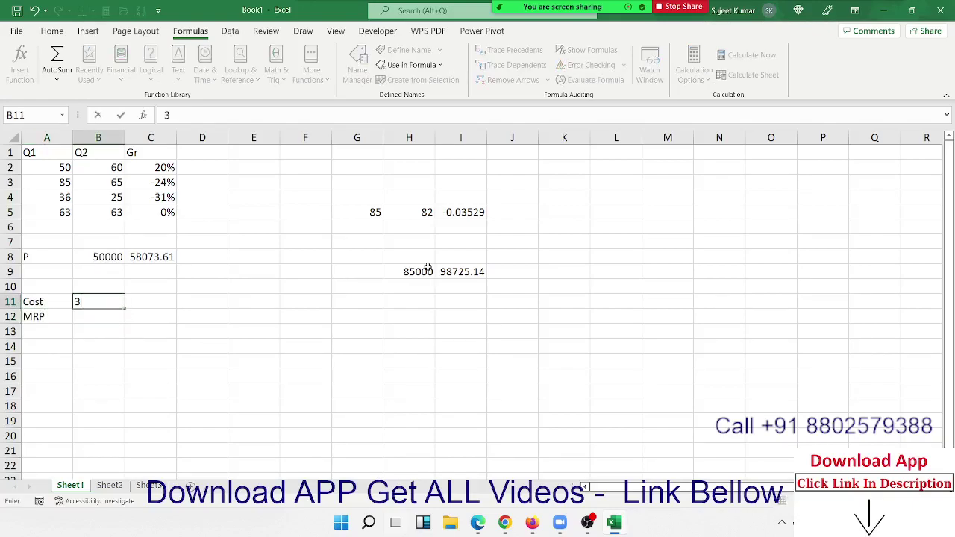
{"action": "key", "text": "Escape"}
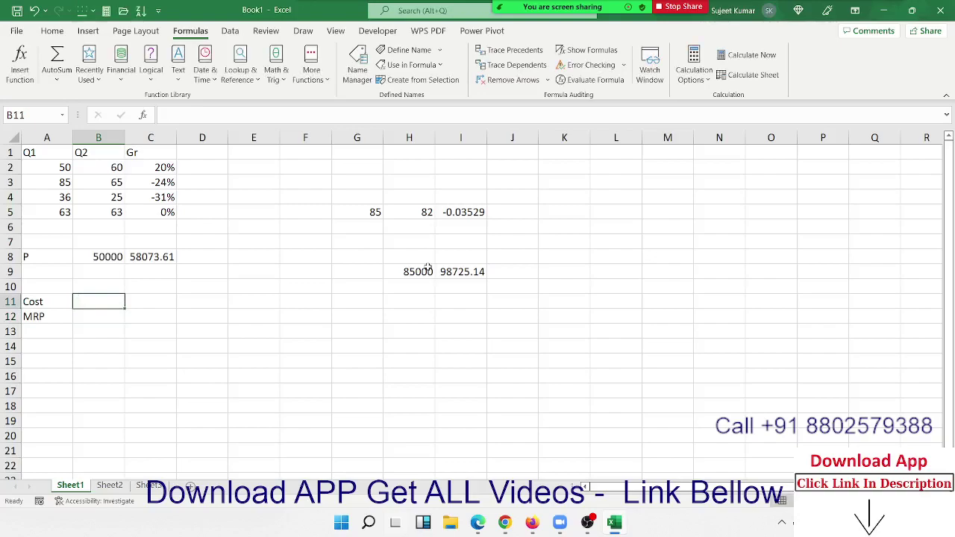
{"action": "type", "text": "50"}
{"action": "key", "text": "Tab"}
{"action": "key", "text": "Down"}
{"action": "key", "text": "Down"}
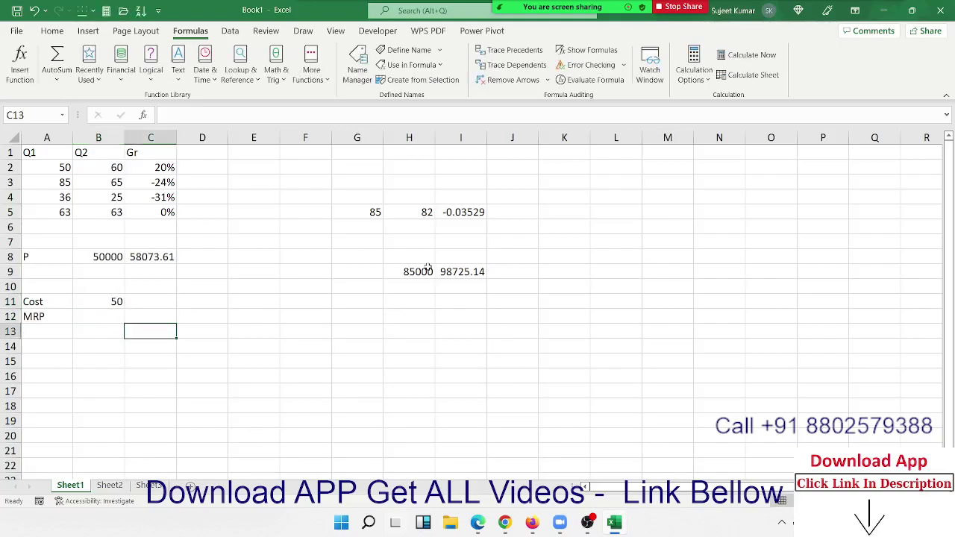
{"action": "type", "text": "="}
{"action": "key", "text": "Up"}
{"action": "key", "text": "Up"}
Compute the 5% markup 2.5 in C13 (=B11*5%) and the 52.5 total in C14.
{"action": "key", "text": "Left"}
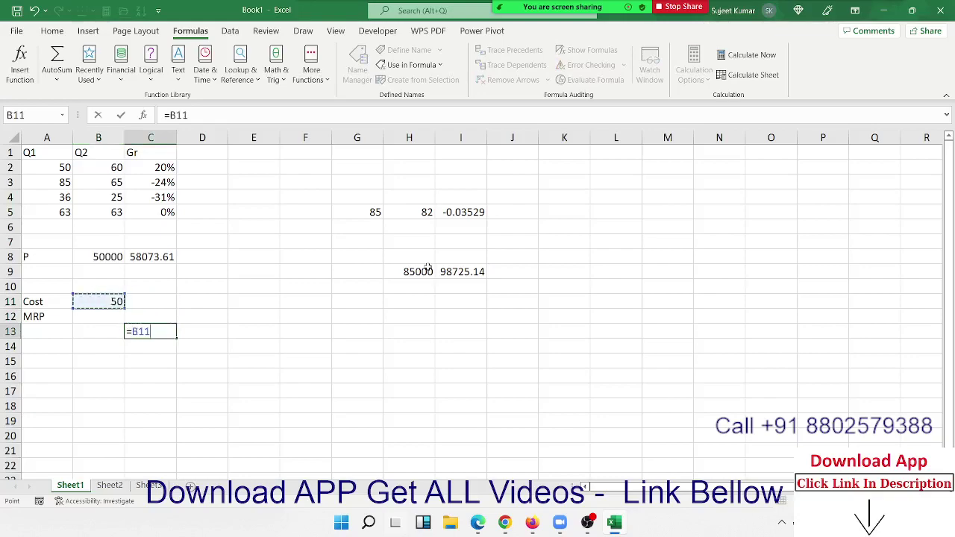
{"action": "type", "text": "*5"}
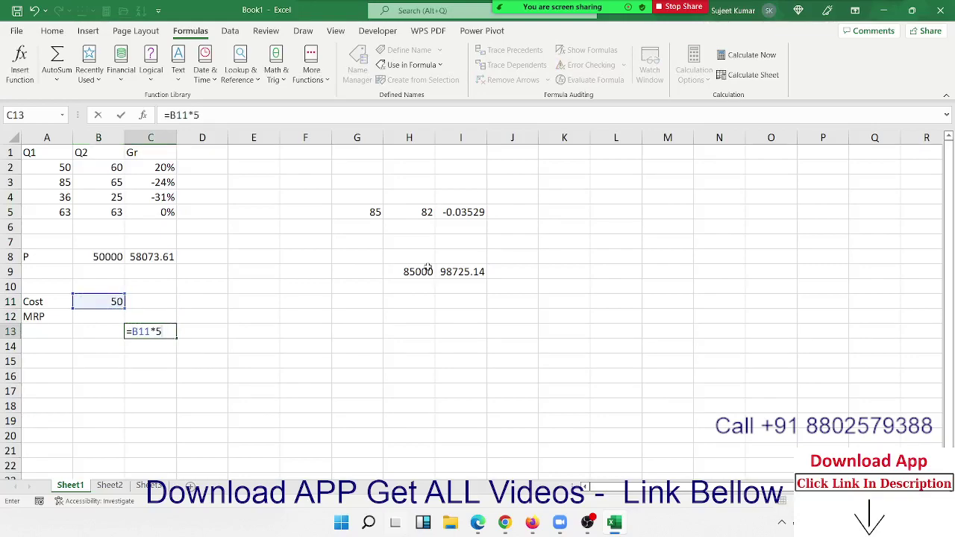
{"action": "type", "text": "%"}
{"action": "key", "text": "Return"}
{"action": "type", "text": "="}
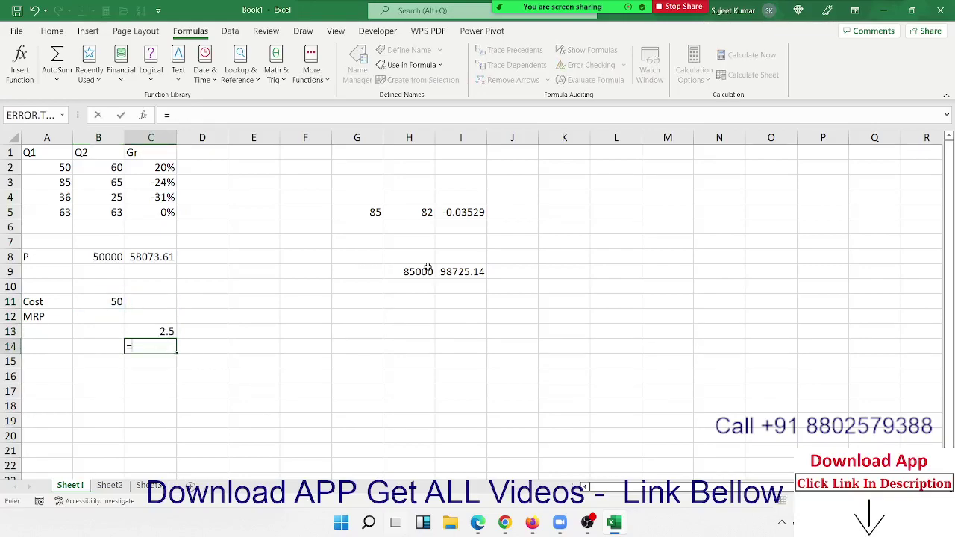
{"action": "key", "text": "Up"}
{"action": "key", "text": "Up"}
{"action": "key", "text": "Up"}
{"action": "key", "text": "Left"}
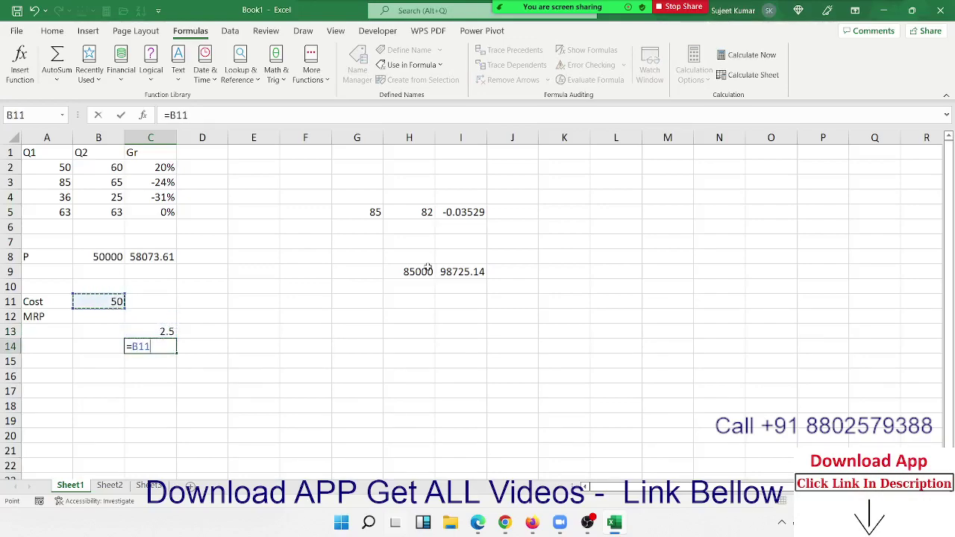
{"action": "type", "text": "+"}
{"action": "key", "text": "Up"}
{"action": "key", "text": "Return"}
Enter the 10% markup =C14*10% in D13, giving 5.25.
{"action": "key", "text": "Up"}
{"action": "key", "text": "Right"}
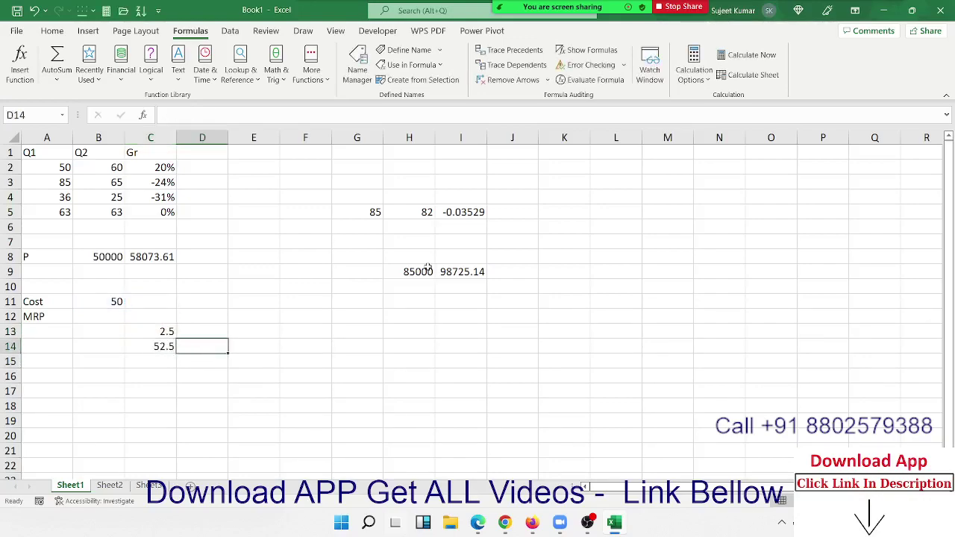
{"action": "key", "text": "Up"}
{"action": "type", "text": "="}
{"action": "key", "text": "Down"}
{"action": "key", "text": "Left"}
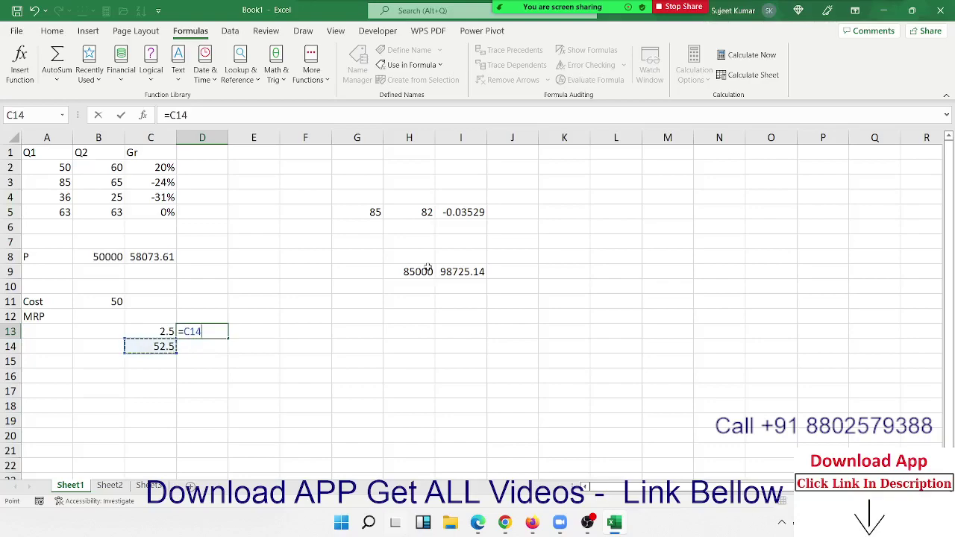
{"action": "type", "text": "*"}
{"action": "key", "text": "Left"}
{"action": "key", "text": "Up"}
{"action": "key", "text": "Up"}
{"action": "key", "text": "Left"}
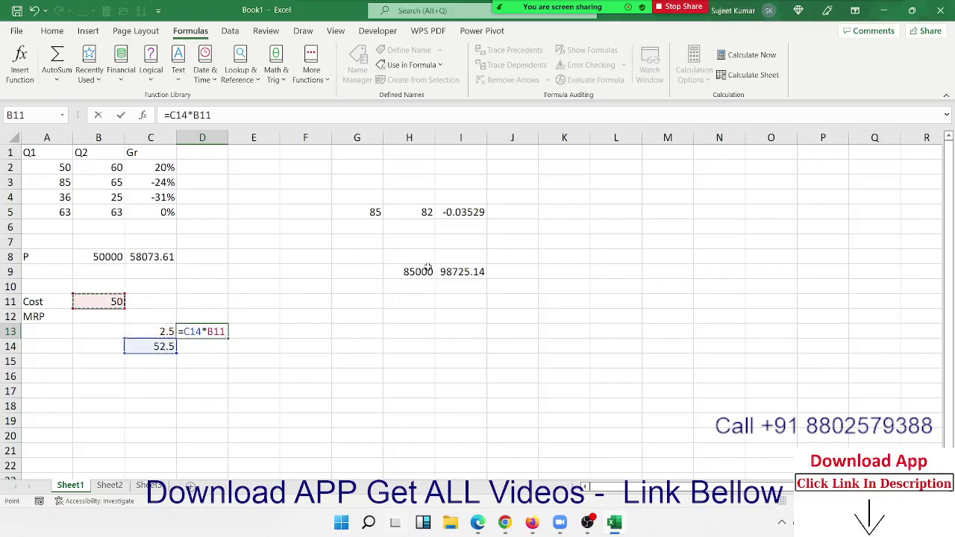
{"action": "key", "text": "Escape"}
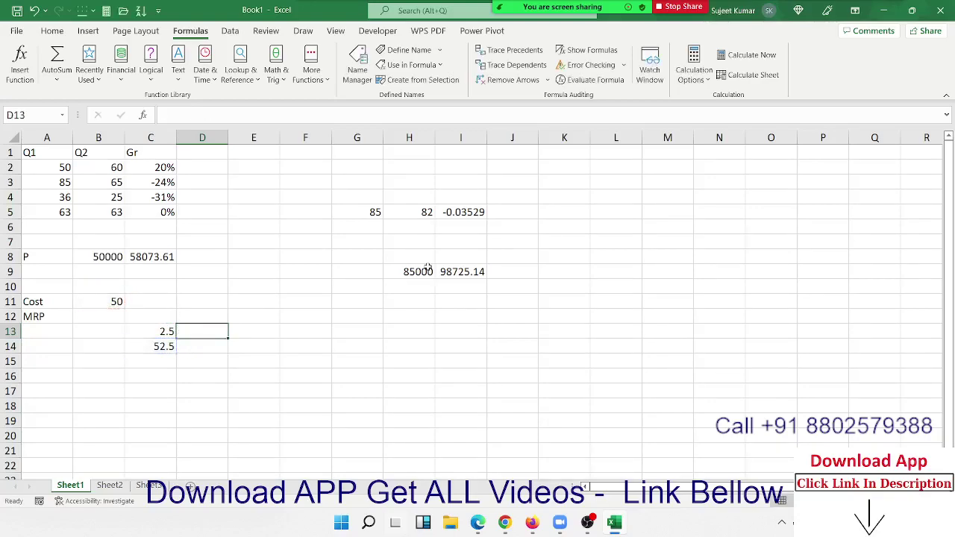
{"action": "type", "text": "="}
{"action": "key", "text": "Down"}
{"action": "key", "text": "Left"}
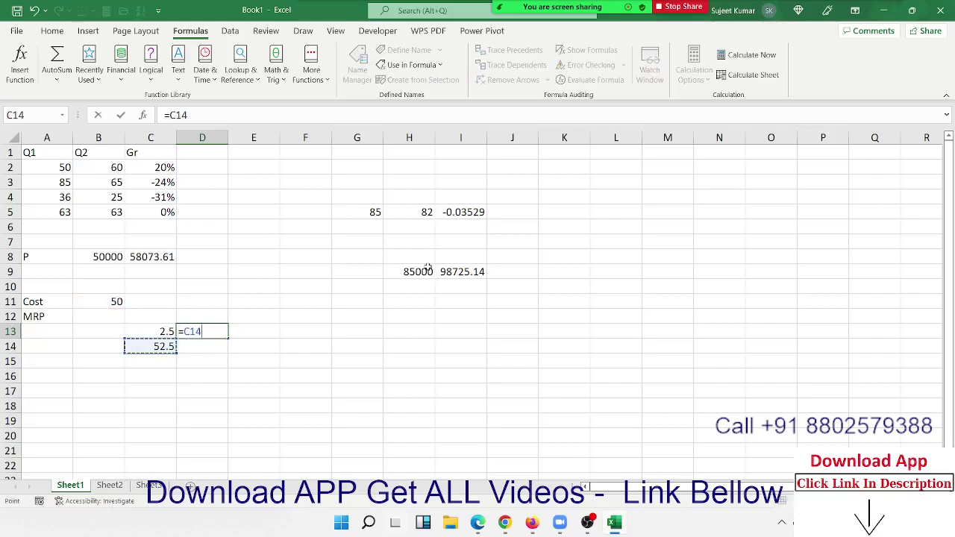
{"action": "type", "text": "*10"}
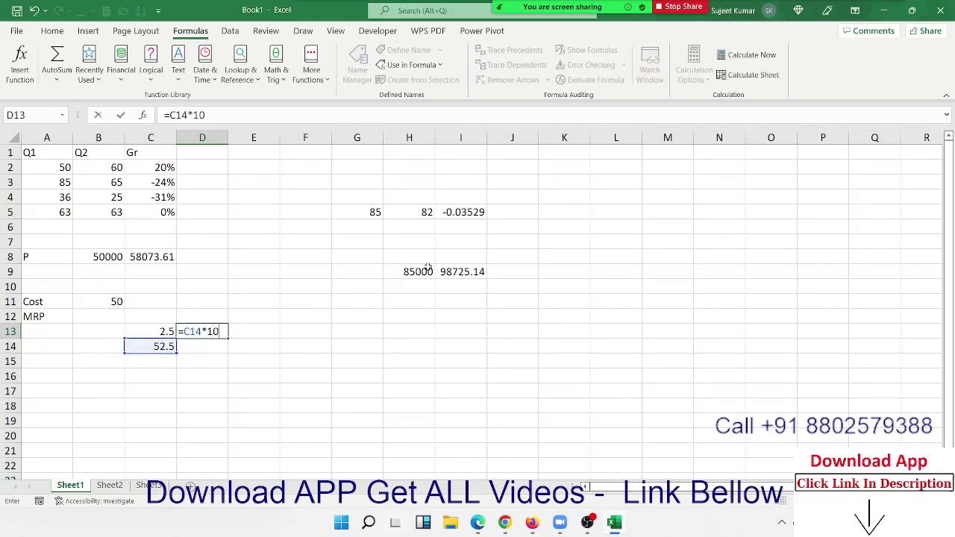
{"action": "type", "text": "%"}
{"action": "key", "text": "Return"}
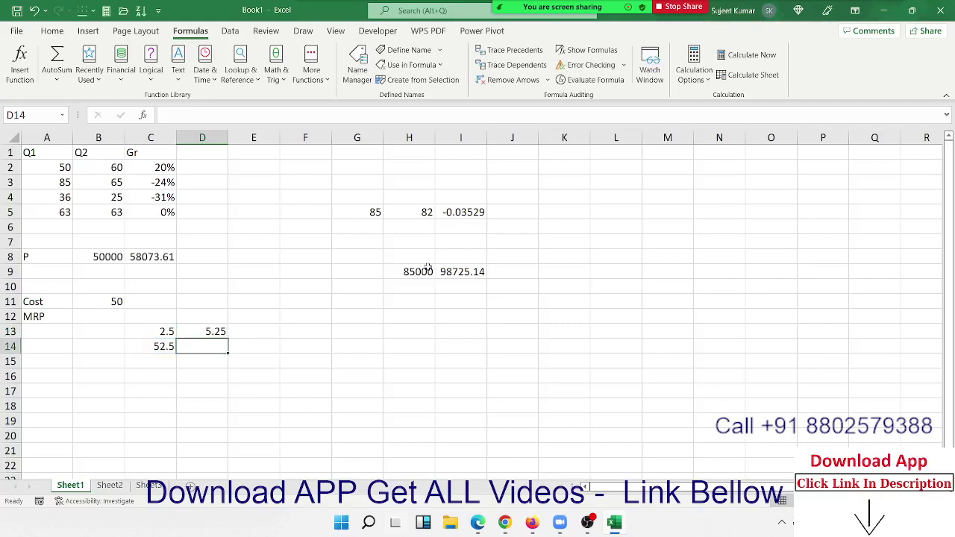
Total D14 as =C14+D13, giving 57.75.
{"action": "type", "text": "="}
{"action": "key", "text": "Left"}
{"action": "type", "text": "+"}
{"action": "key", "text": "Up"}
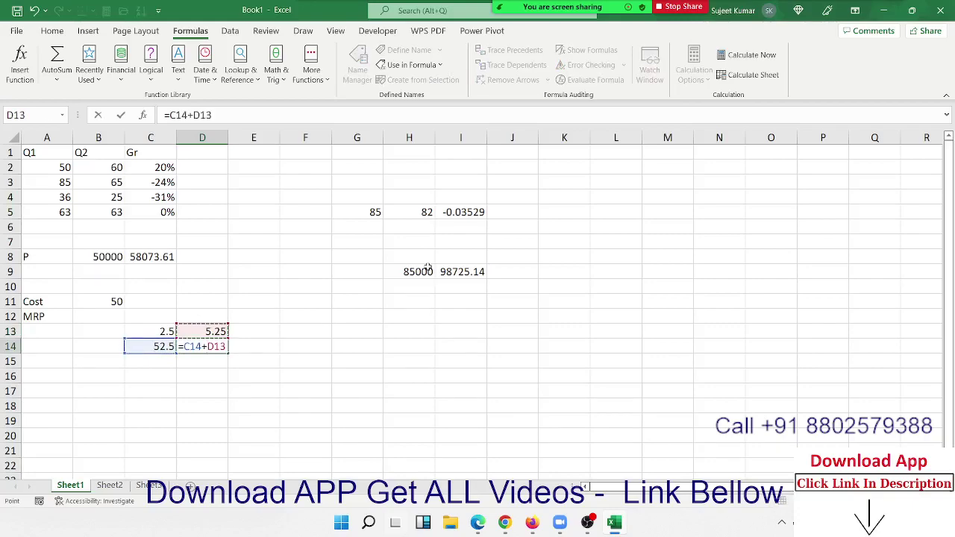
{"action": "key", "text": "Return"}
{"action": "key", "text": "Right"}
{"action": "key", "text": "Up"}
{"action": "key", "text": "Up"}
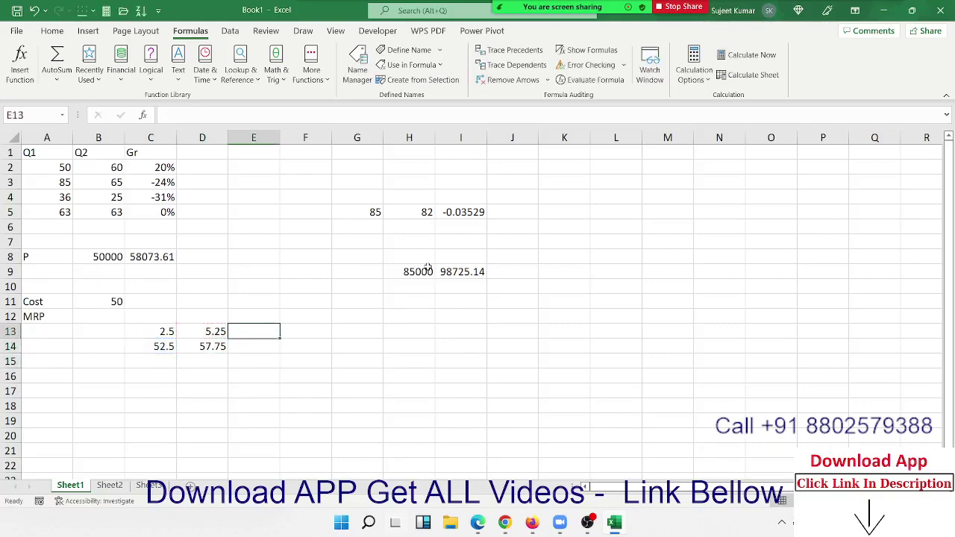
Add a 15% markup =D14*15% in E13 and total 66.4125 in E14.
{"action": "type", "text": "="}
{"action": "key", "text": "Left"}
{"action": "key", "text": "Down"}
{"action": "type", "text": "*"}
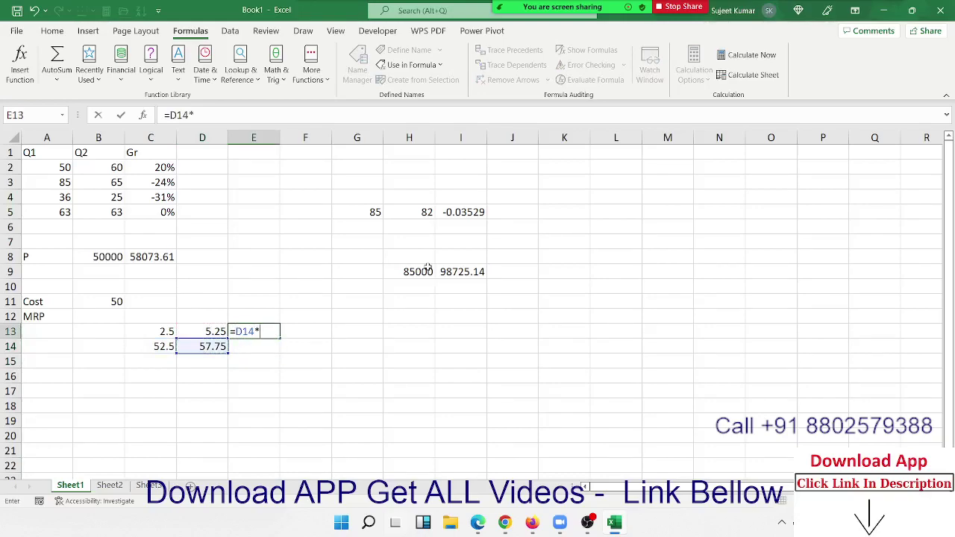
{"action": "type", "text": "10"}
{"action": "key", "text": "BackSpace"}
{"action": "key", "text": "BackSpace"}
{"action": "type", "text": "15%"}
{"action": "key", "text": "Return"}
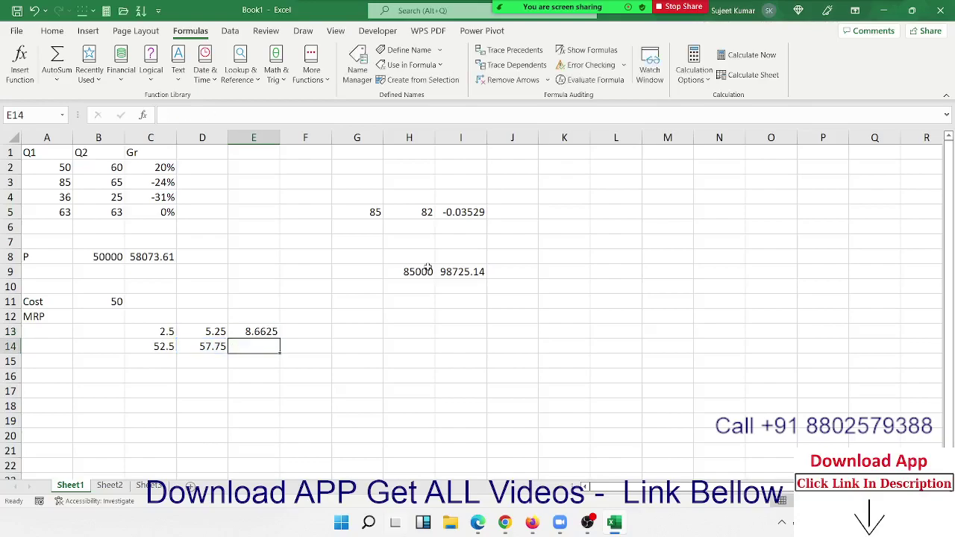
{"action": "type", "text": "="}
{"action": "key", "text": "Left"}
{"action": "type", "text": "+"}
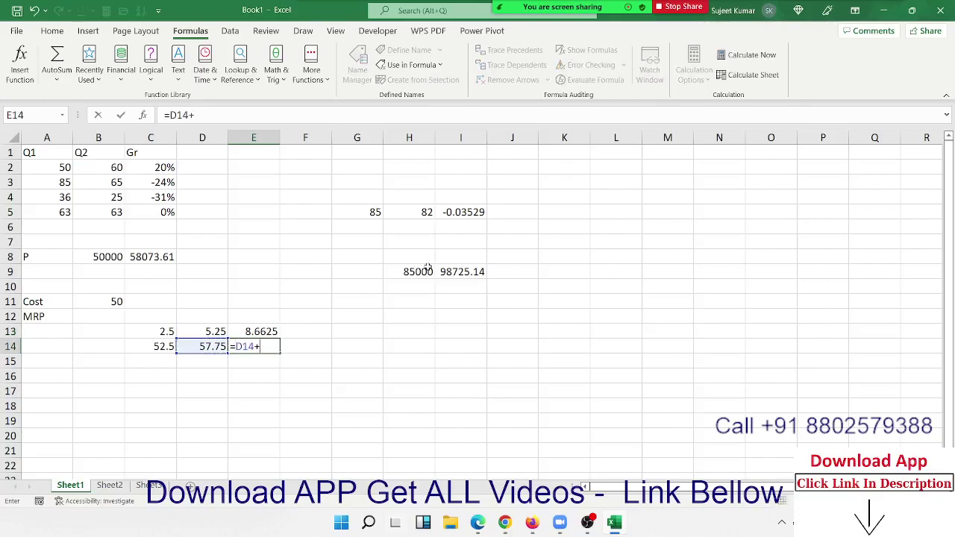
{"action": "key", "text": "Up"}
{"action": "key", "text": "Return"}
Add a 20% markup =E14*20% in F13 and total 79.695 in F14.
{"action": "key", "text": "Up"}
{"action": "key", "text": "Right"}
{"action": "key", "text": "Up"}
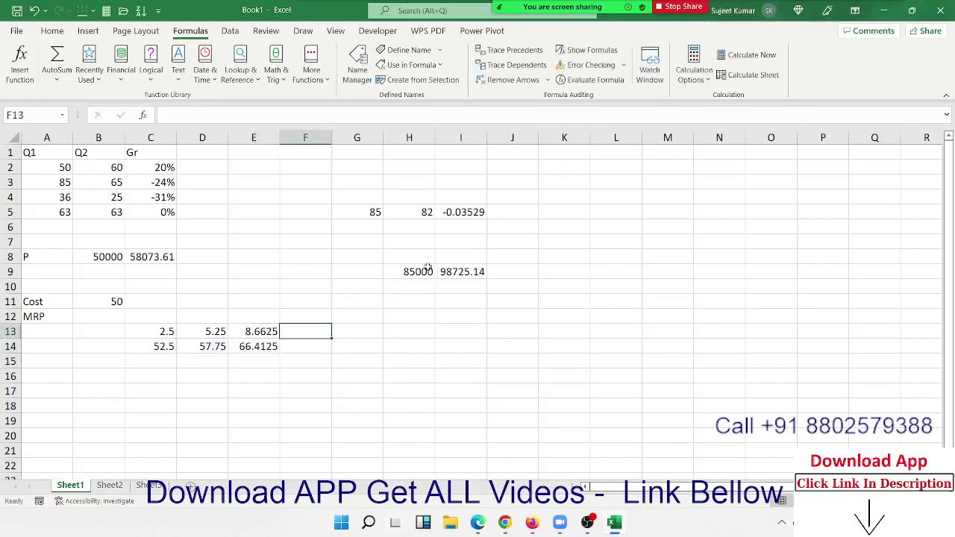
{"action": "type", "text": "="}
{"action": "key", "text": "Left"}
{"action": "key", "text": "Down"}
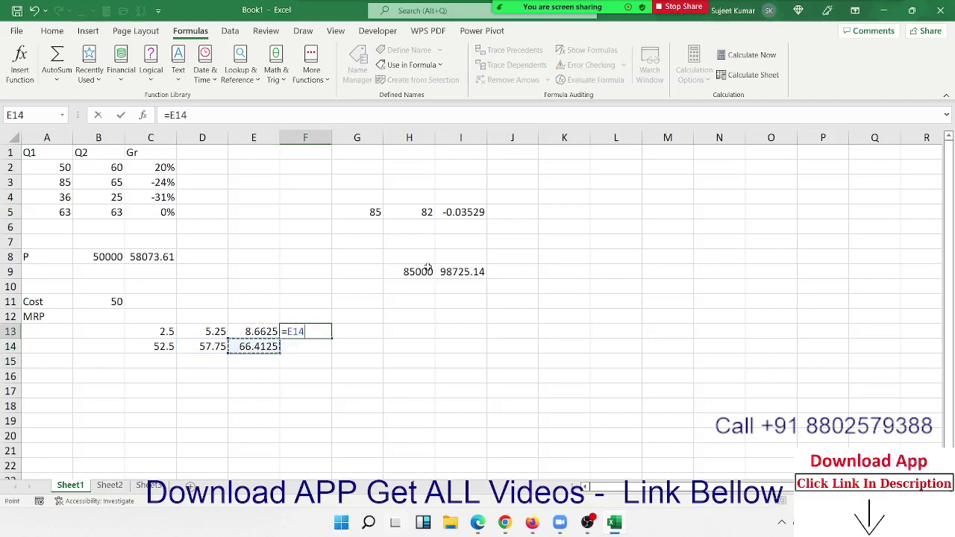
{"action": "type", "text": "*20%"}
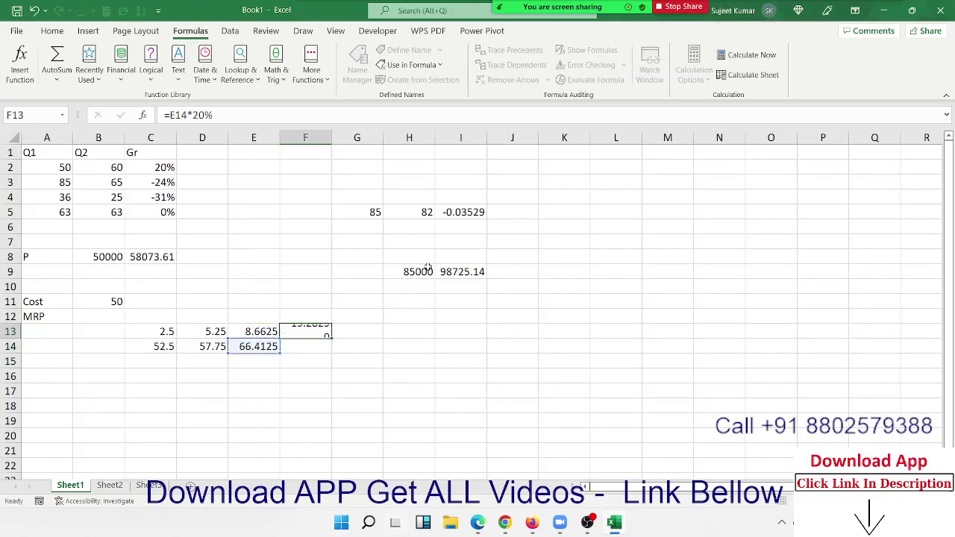
{"action": "key", "text": "Return"}
{"action": "type", "text": "="}
{"action": "key", "text": "Left"}
{"action": "type", "text": "+"}
{"action": "key", "text": "Up"}
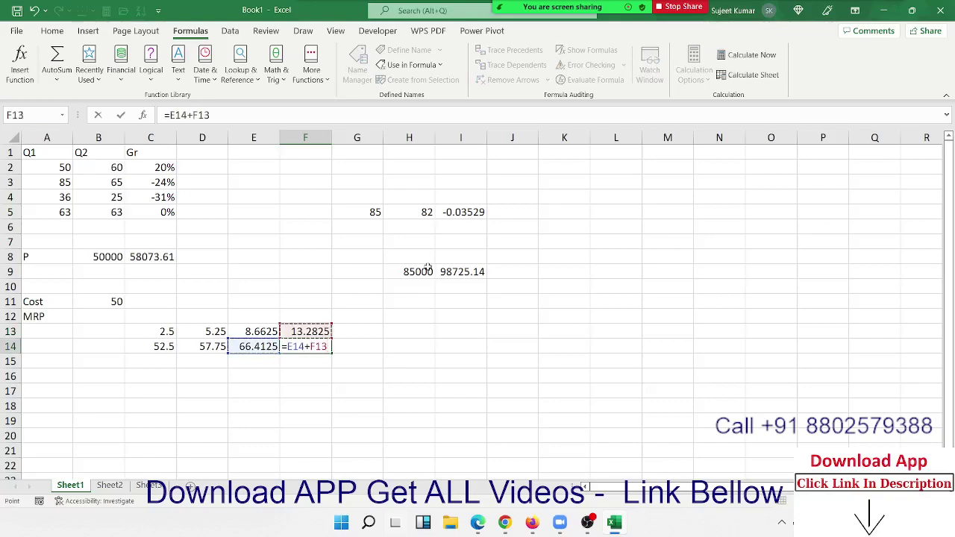
{"action": "key", "text": "Return"}
{"action": "key", "text": "Up"}
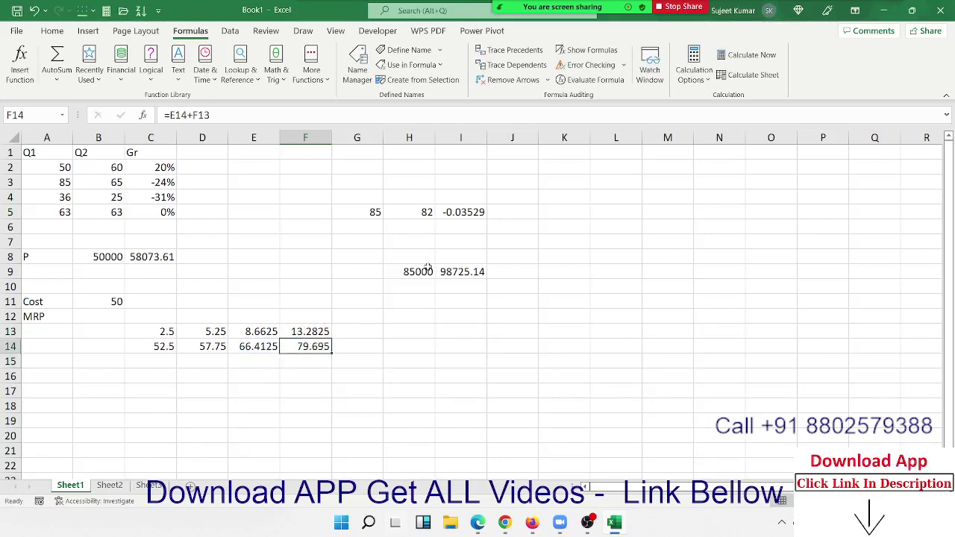
Rewrite C14 as =B11+(B11*5%) and delete the 2.5 from C13.
{"action": "left_click", "coordinate": [151, 330]}
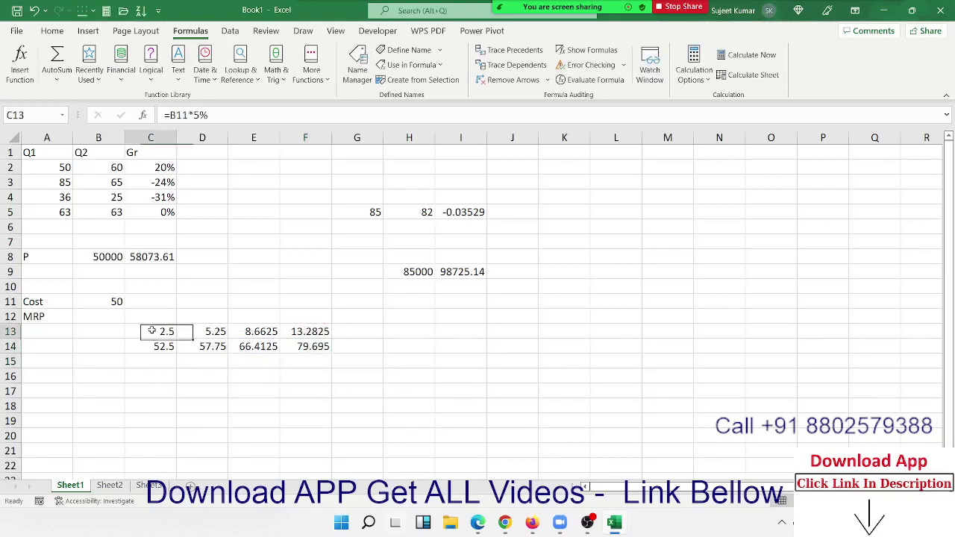
{"action": "left_click_drag", "start_coordinate": [169, 115], "coordinate": [218, 116]}
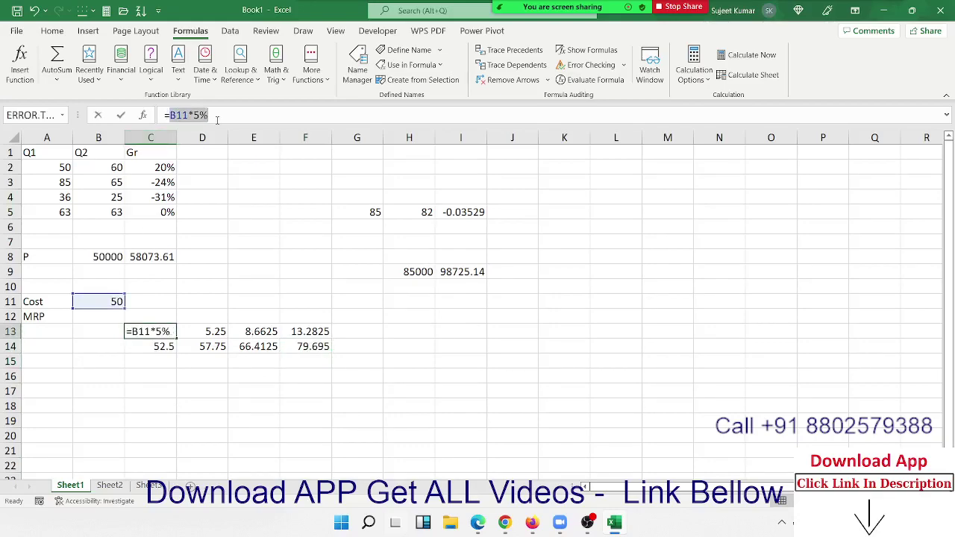
{"action": "key", "text": "Escape"}
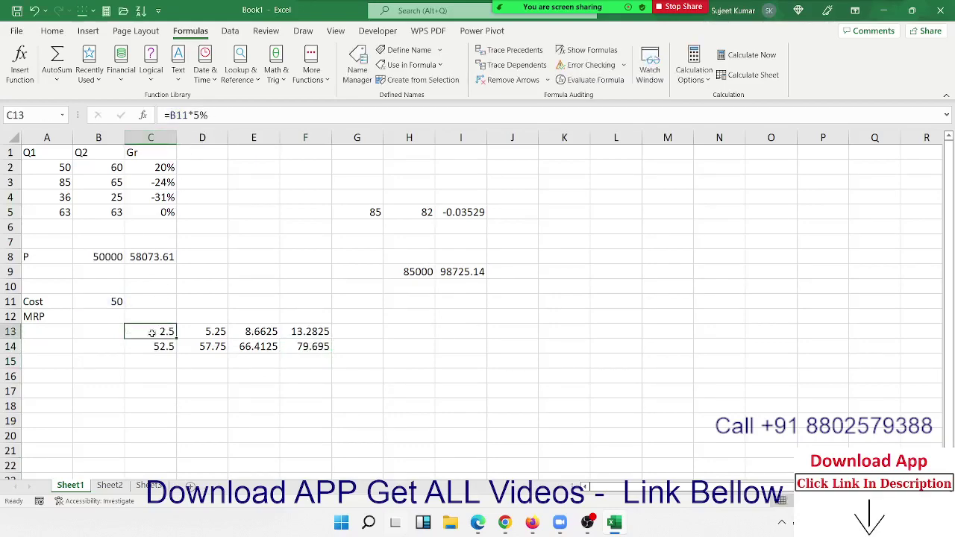
{"action": "left_click", "coordinate": [154, 346]}
{"action": "double_click", "coordinate": [160, 347]}
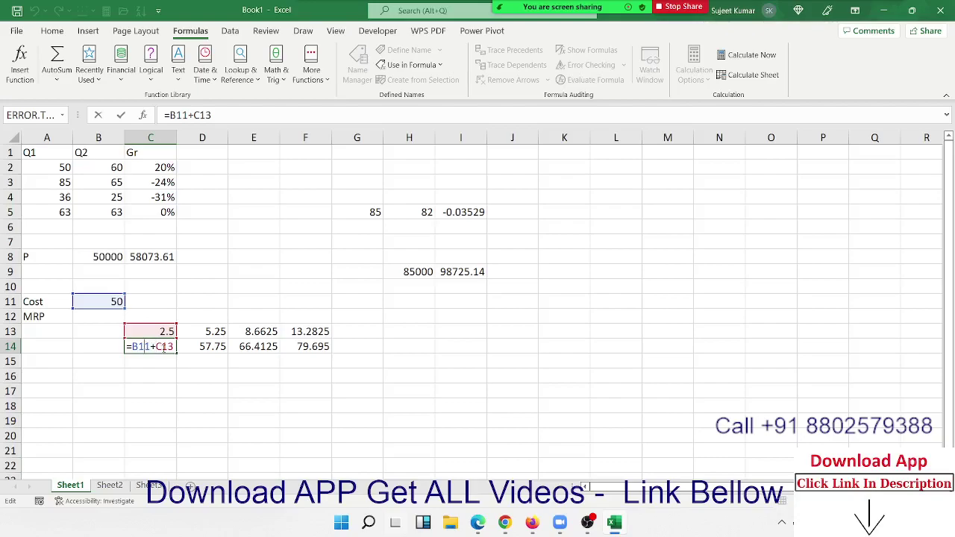
{"action": "double_click", "coordinate": [164, 347]}
{"action": "type", "text": "()"}
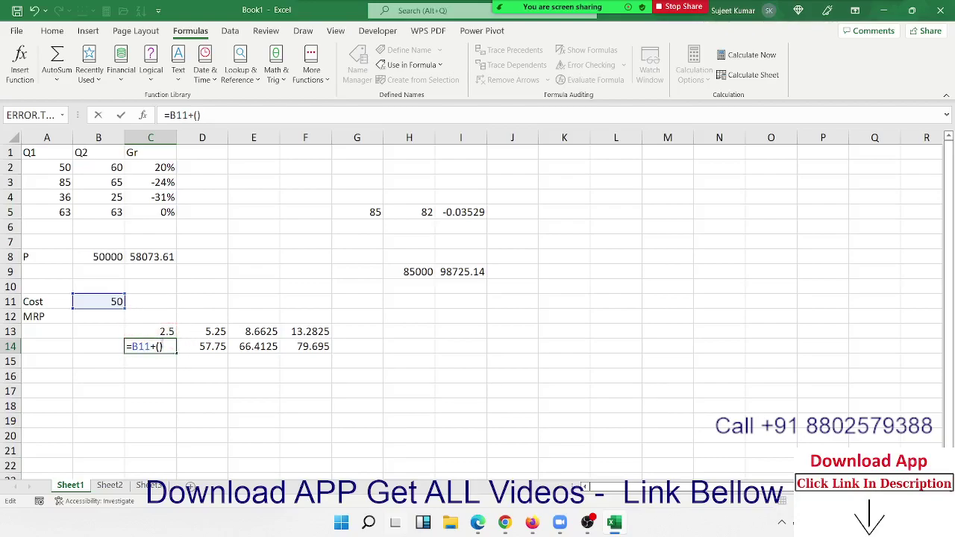
{"action": "key", "text": "Left"}
{"action": "type", "text": "B11*5%"}
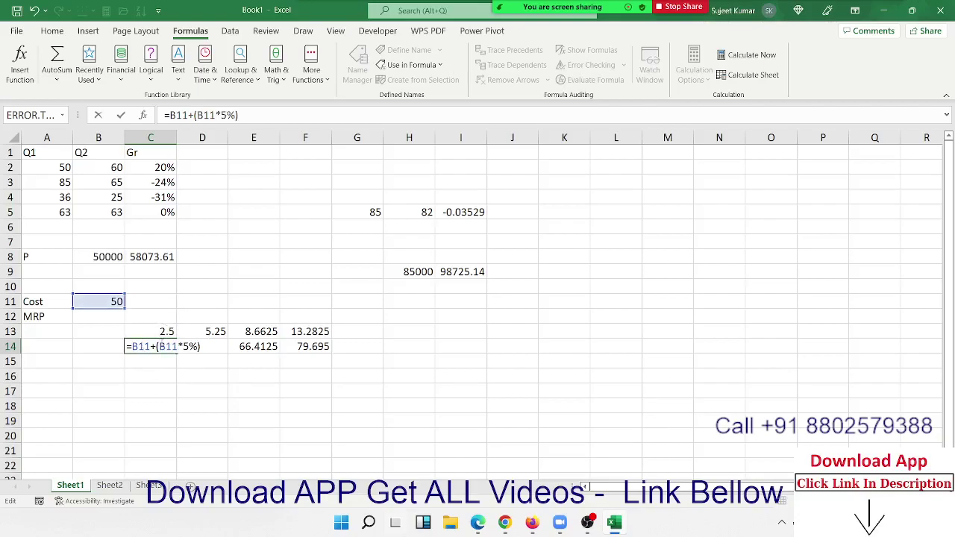
{"action": "key", "text": "Return"}
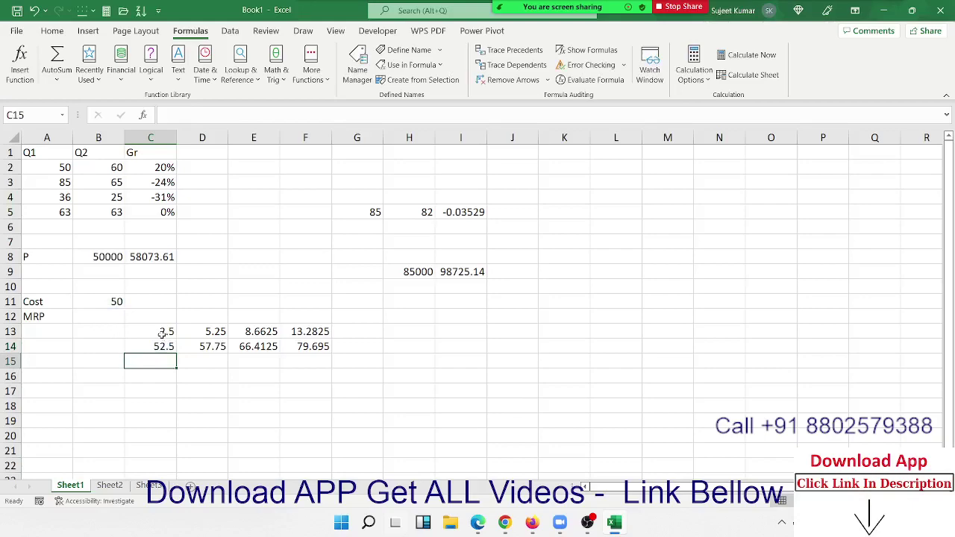
{"action": "left_click", "coordinate": [161, 335]}
{"action": "key", "text": "Delete"}
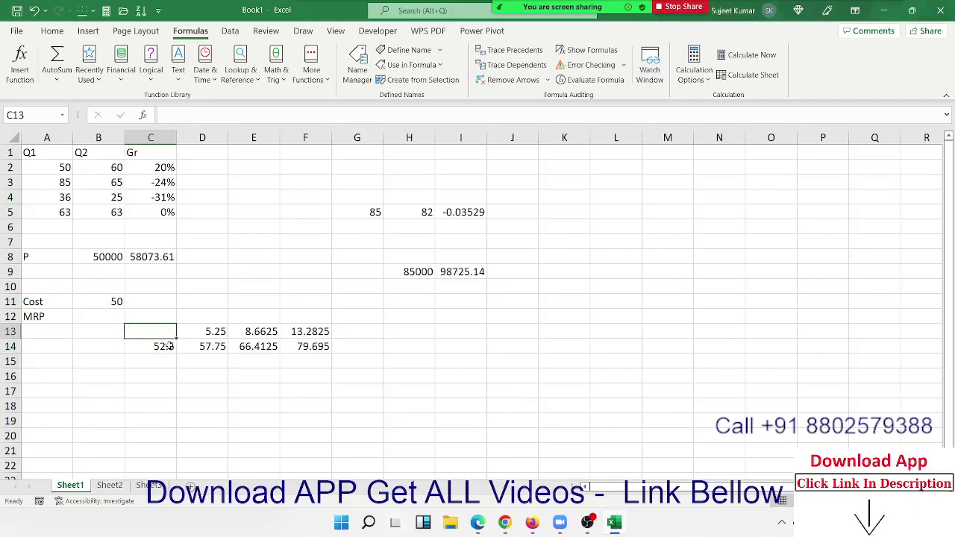
{"action": "left_click", "coordinate": [169, 346]}
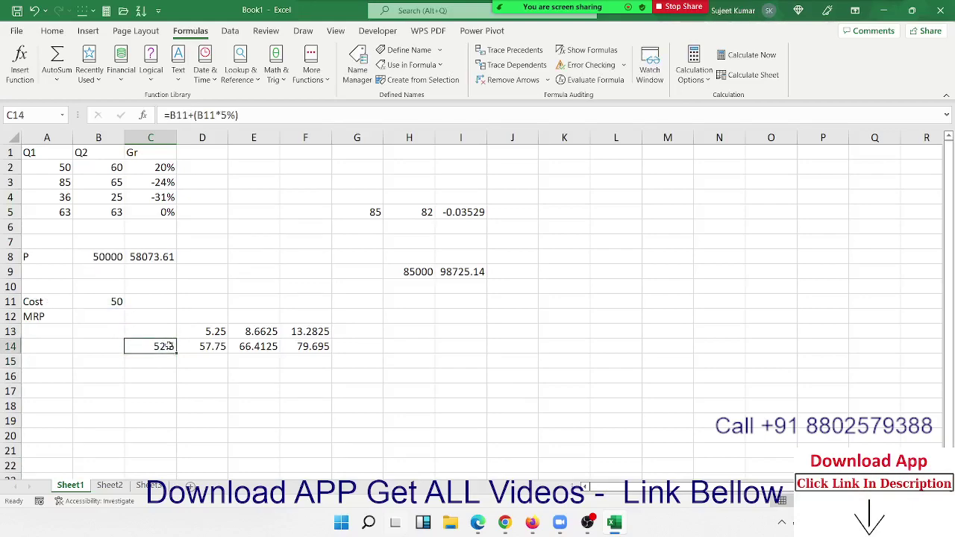
{"action": "left_click", "coordinate": [120, 318]}
{"action": "left_click", "coordinate": [129, 320]}
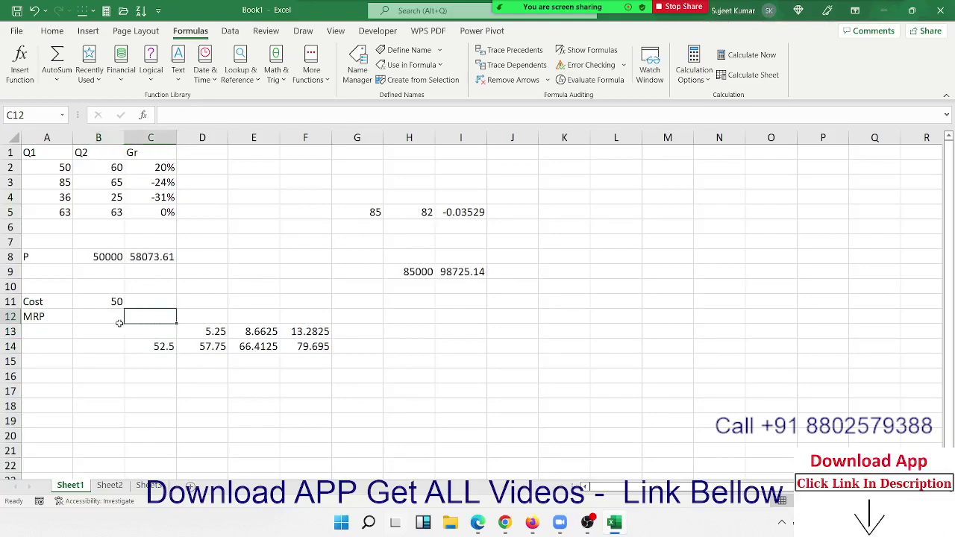
{"action": "left_click", "coordinate": [111, 318]}
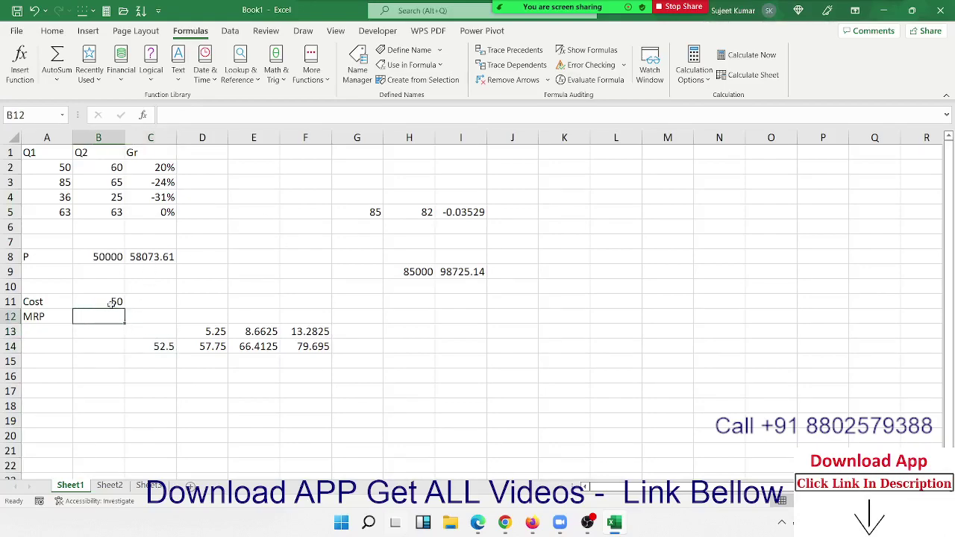
{"action": "left_click", "coordinate": [112, 303]}
{"action": "left_click", "coordinate": [109, 312]}
{"action": "left_click", "coordinate": [131, 302]}
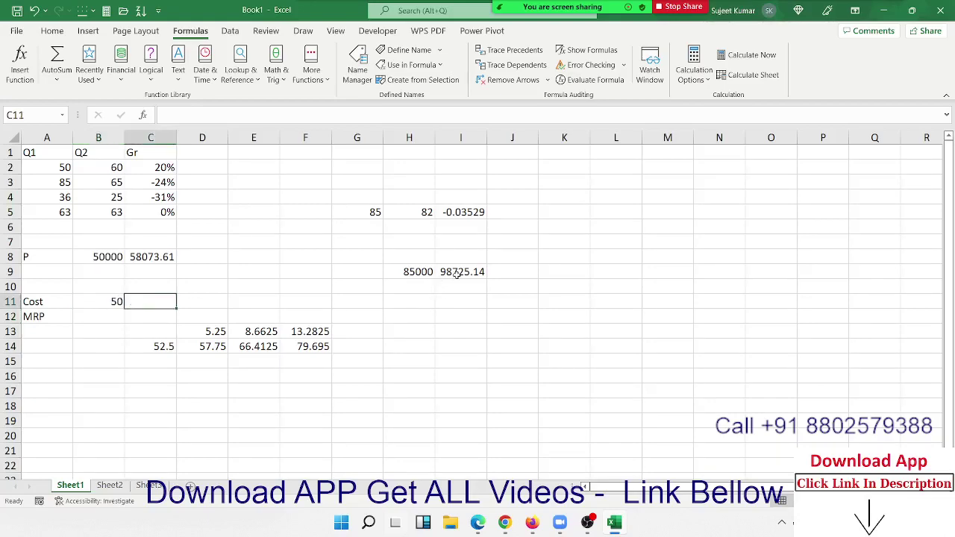
{"action": "left_click", "coordinate": [418, 271]}
{"action": "left_click", "coordinate": [107, 260]}
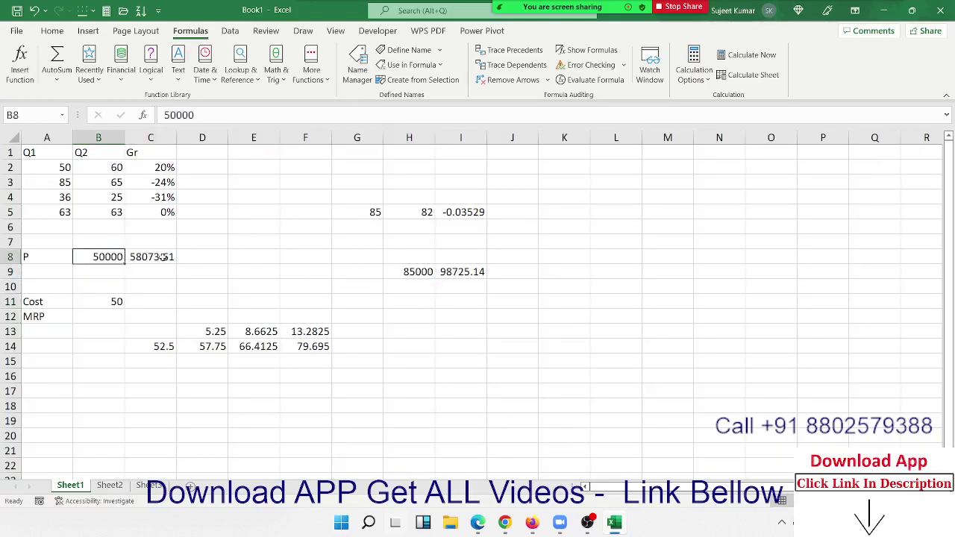
{"action": "left_click", "coordinate": [162, 257]}
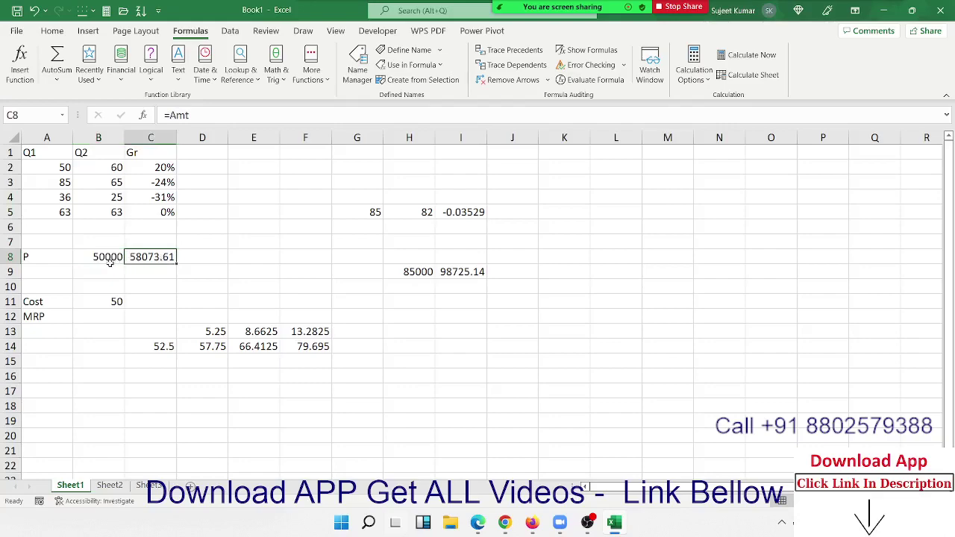
{"action": "left_click", "coordinate": [110, 264]}
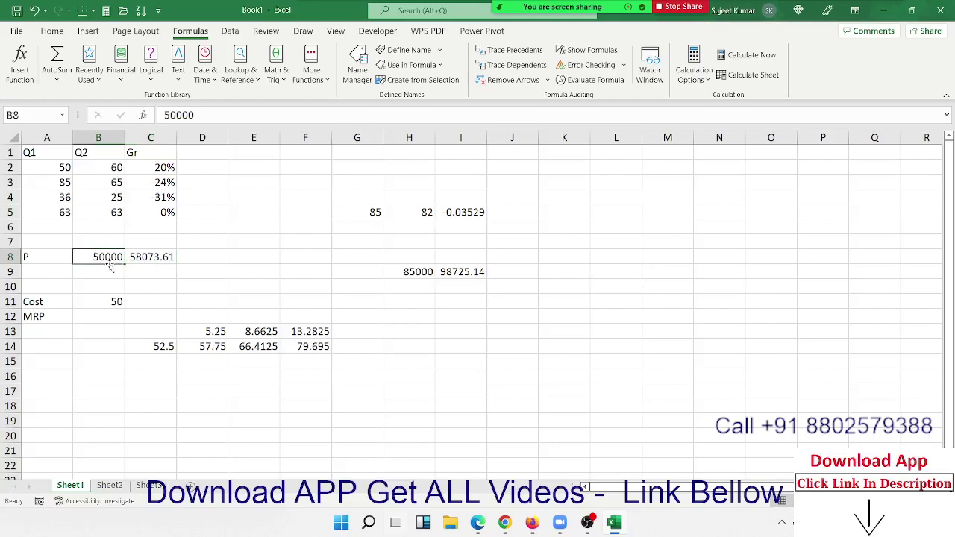
{"action": "left_click", "coordinate": [104, 315]}
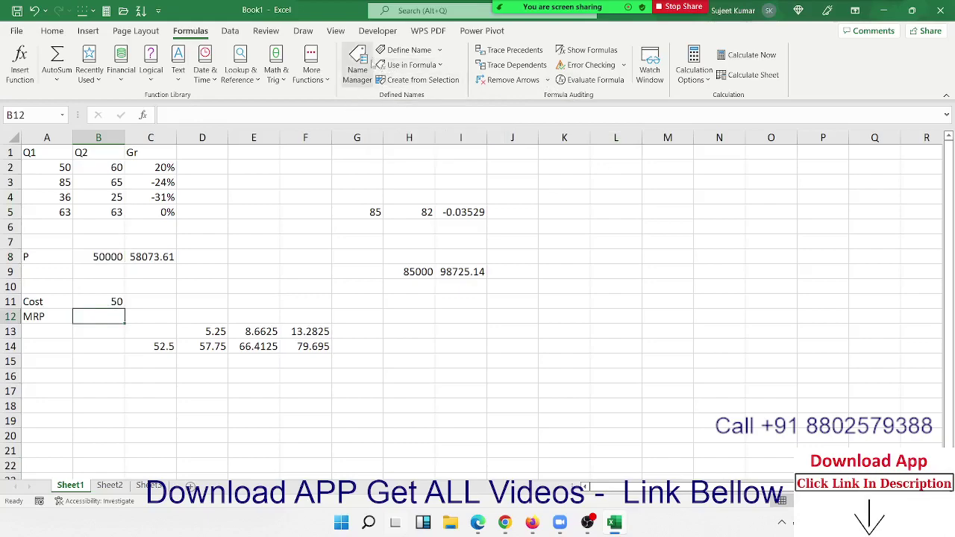
{"action": "left_click", "coordinate": [407, 50]}
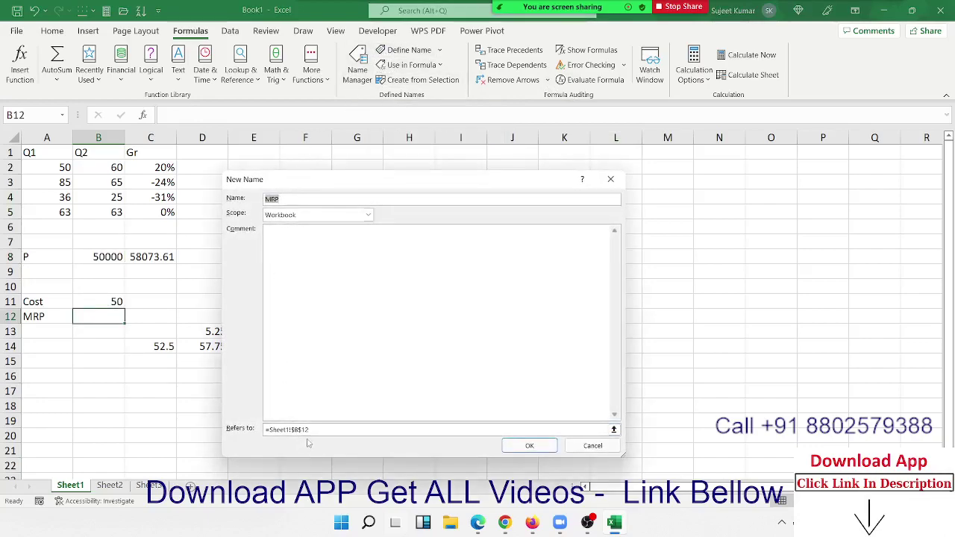
{"action": "left_click", "coordinate": [262, 430]}
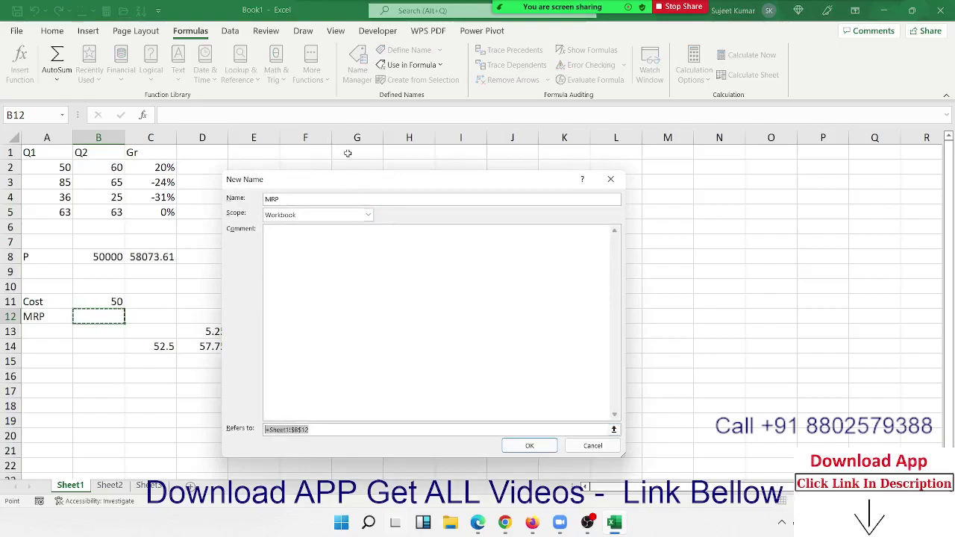
{"action": "mouse_move", "coordinate": [340, 185]}
{"action": "left_mouse_down"}
{"action": "mouse_move", "coordinate": [359, 190]}
{"action": "mouse_move", "coordinate": [565, 161]}
{"action": "left_mouse_up"}
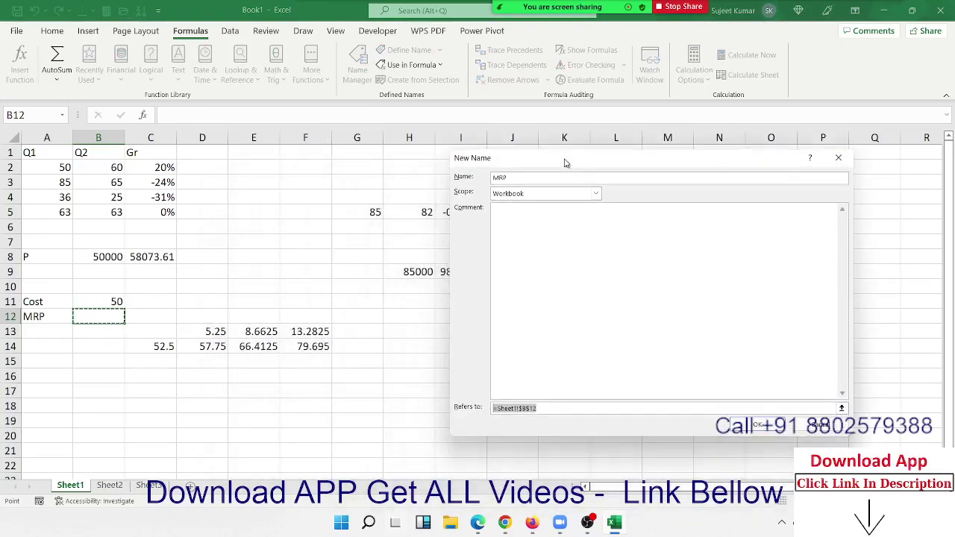
{"action": "key", "text": "BackSpace"}
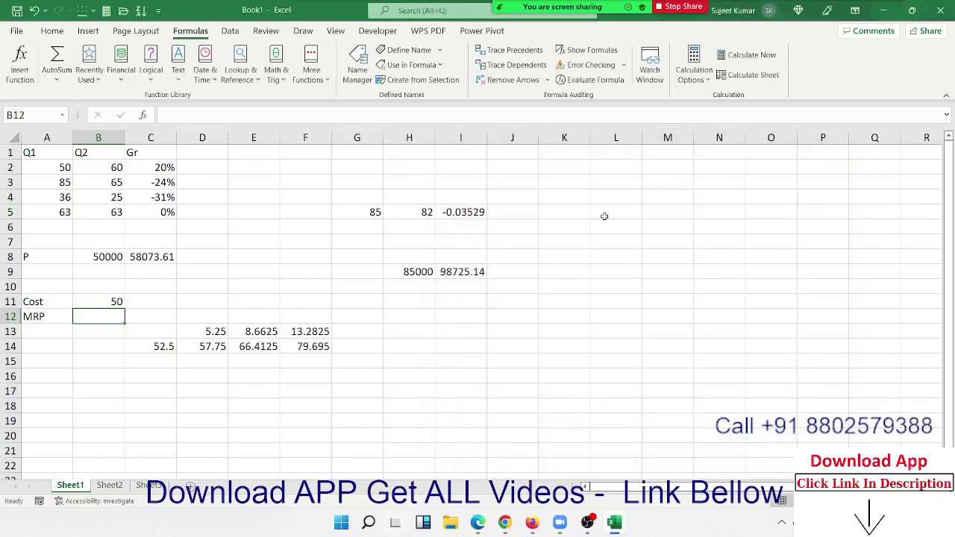
Enter 50000 in L3 and the formula =amt in O3.
{"action": "left_click", "coordinate": [631, 179]}
{"action": "type", "text": "50000"}
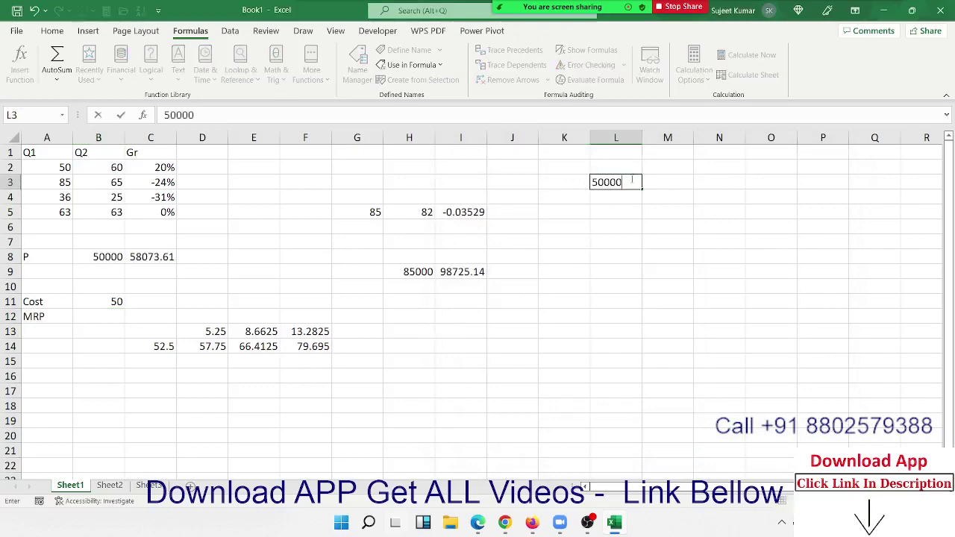
{"action": "key", "text": "Tab"}
{"action": "key", "text": "Tab"}
{"action": "key", "text": "Tab"}
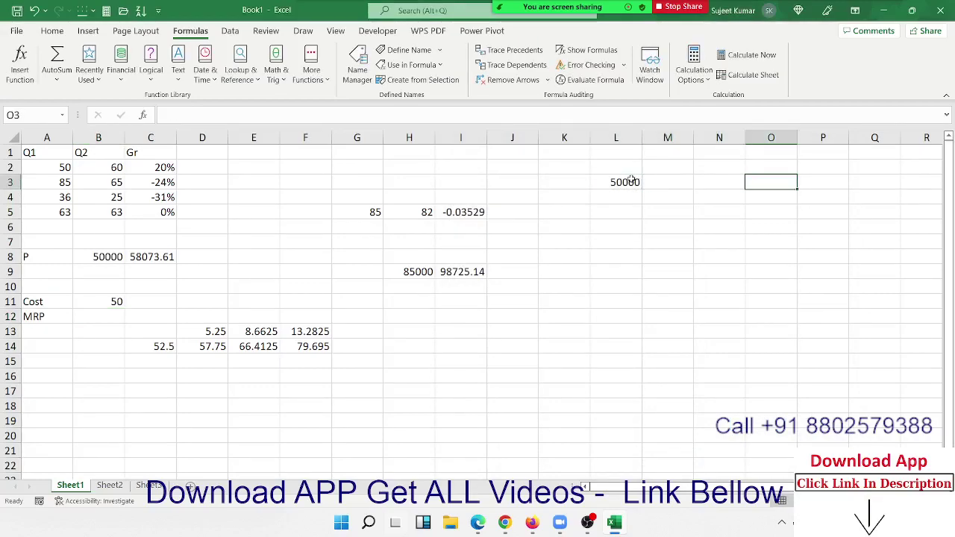
{"action": "type", "text": "="}
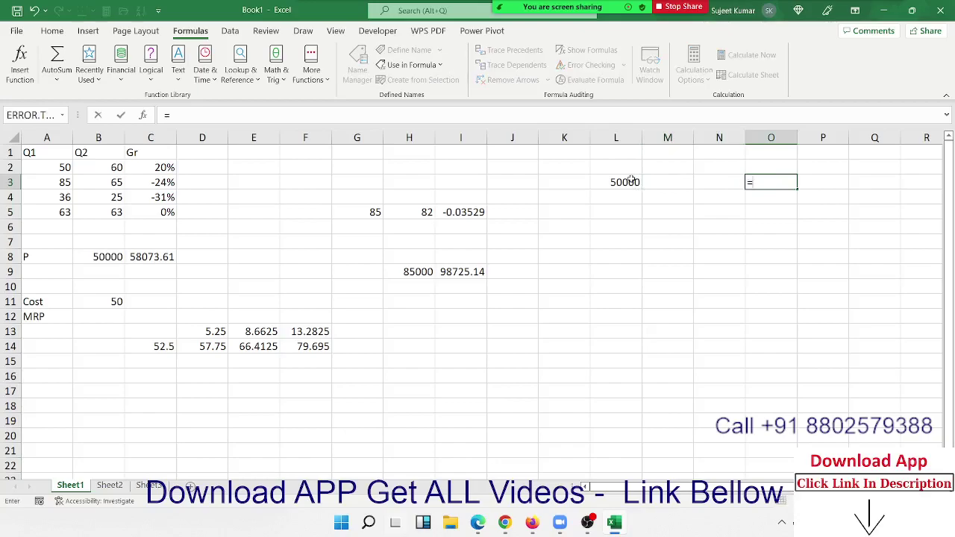
{"action": "type", "text": "amt"}
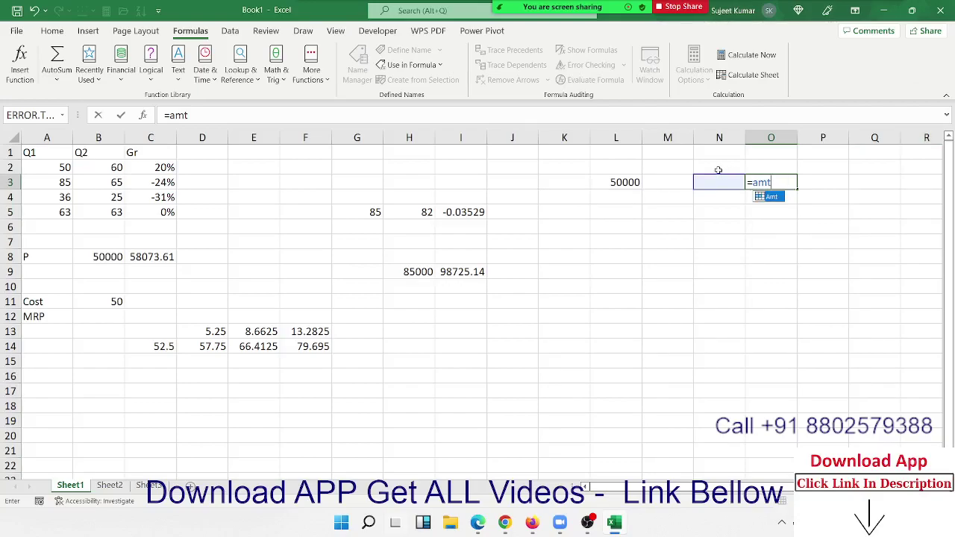
{"action": "key", "text": "Escape"}
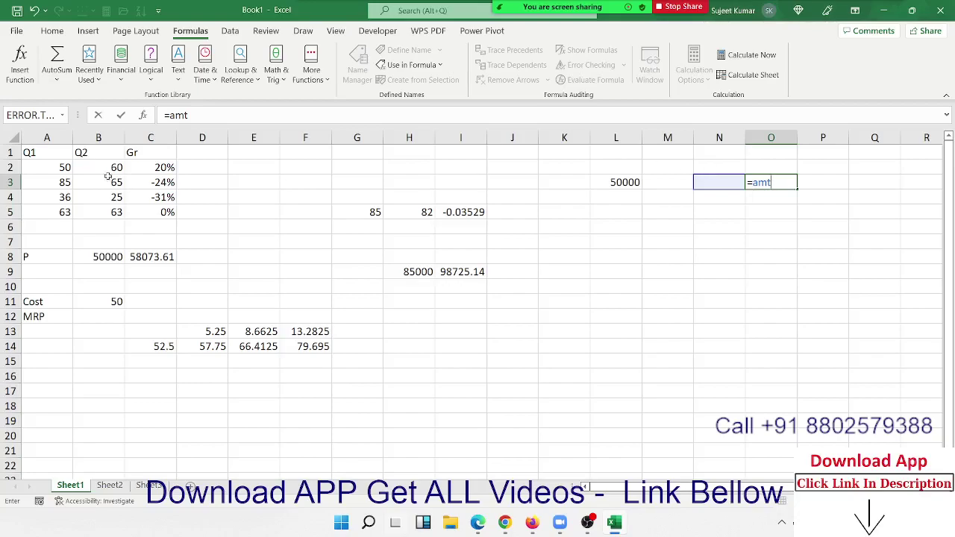
{"action": "left_click", "coordinate": [150, 258]}
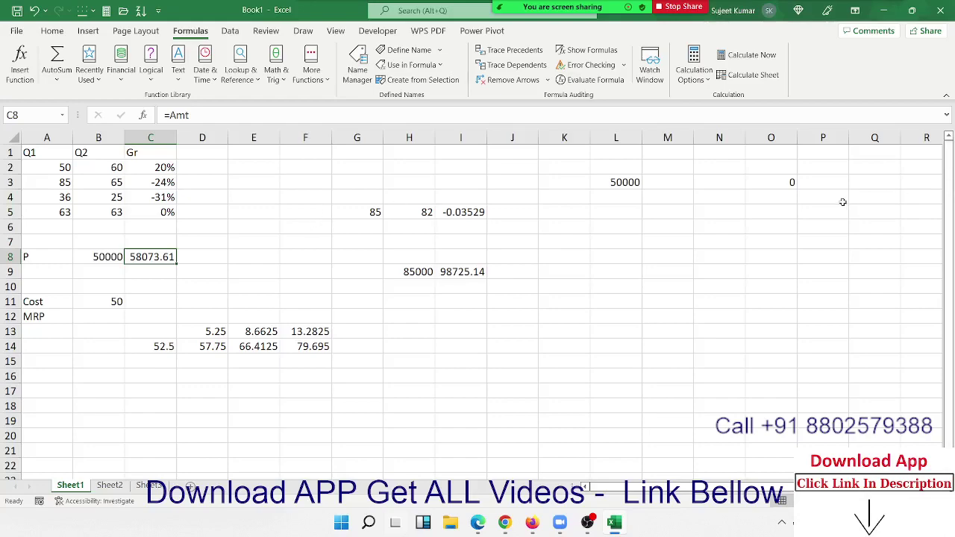
{"action": "left_click_drag", "start_coordinate": [86, 257], "coordinate": [138, 257]}
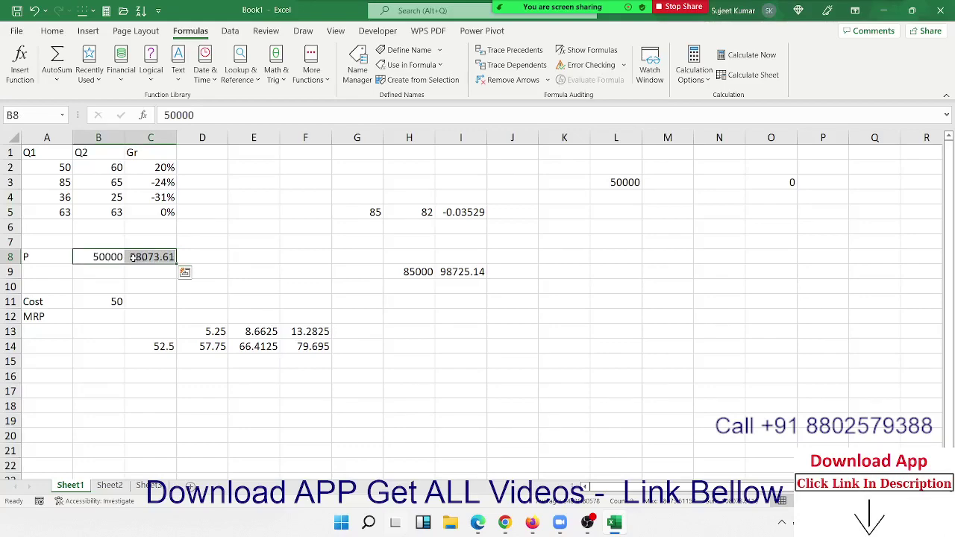
{"action": "left_click", "coordinate": [263, 246]}
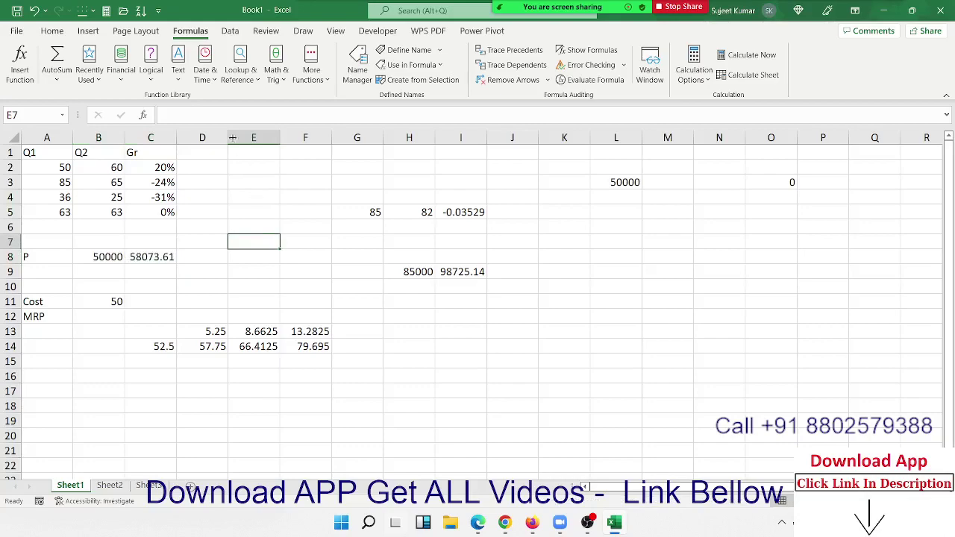
{"action": "left_click", "coordinate": [149, 82]}
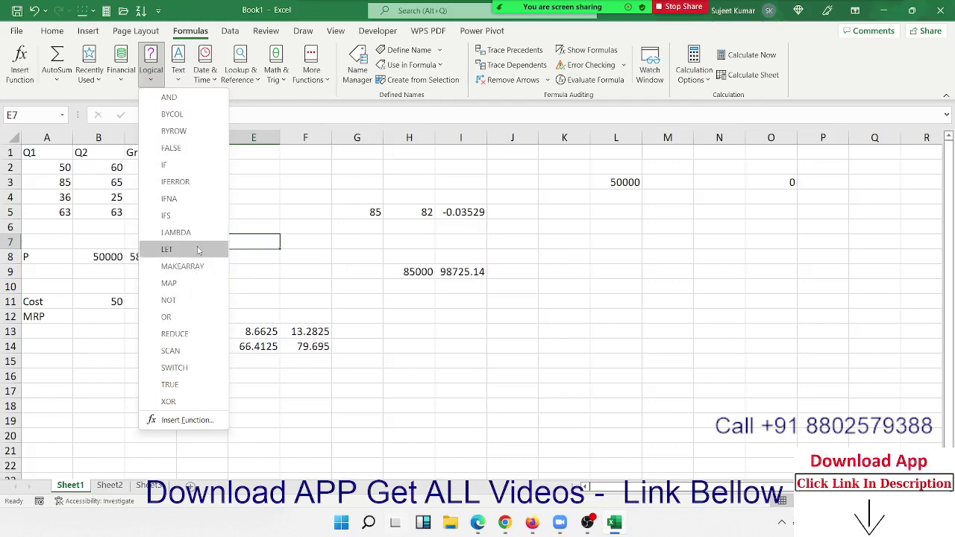
{"action": "left_click", "coordinate": [295, 290]}
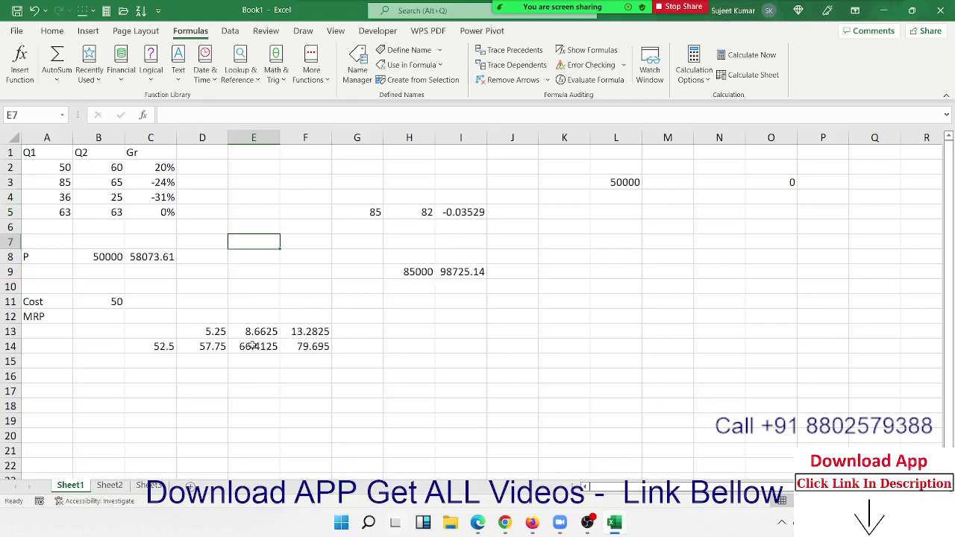
{"action": "left_click", "coordinate": [162, 341]}
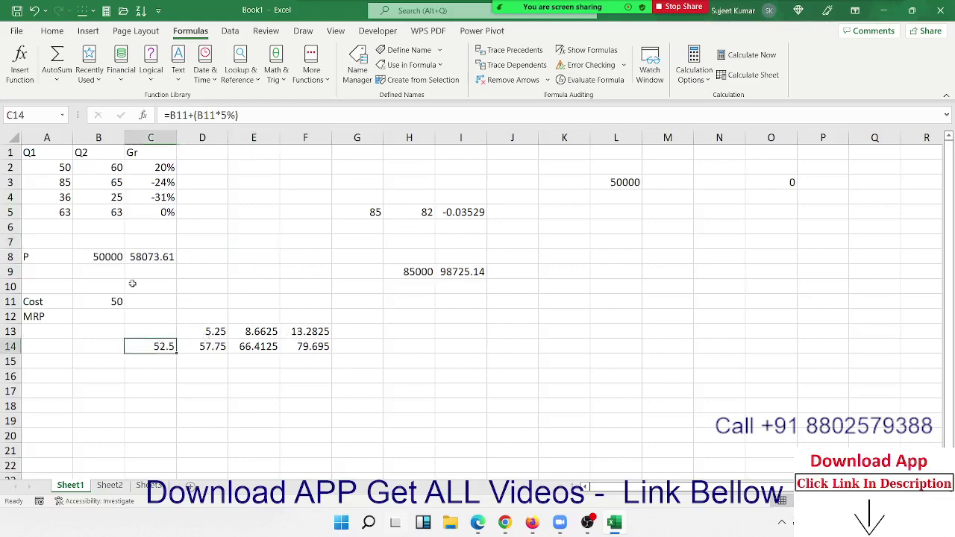
{"action": "left_click", "coordinate": [99, 317]}
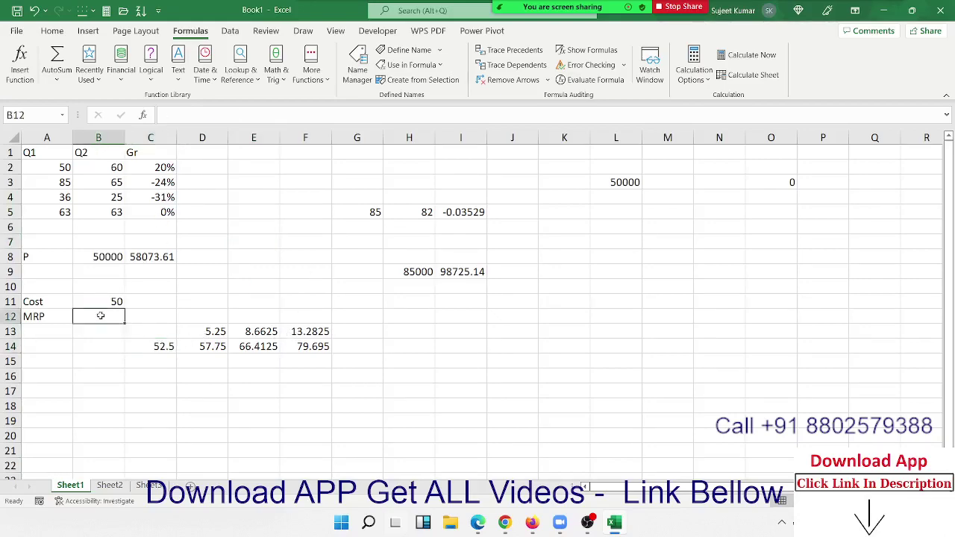
Create the name CC referring to =B11+(B11*5%), the cost plus a 5% markup.
{"action": "left_click", "coordinate": [399, 52]}
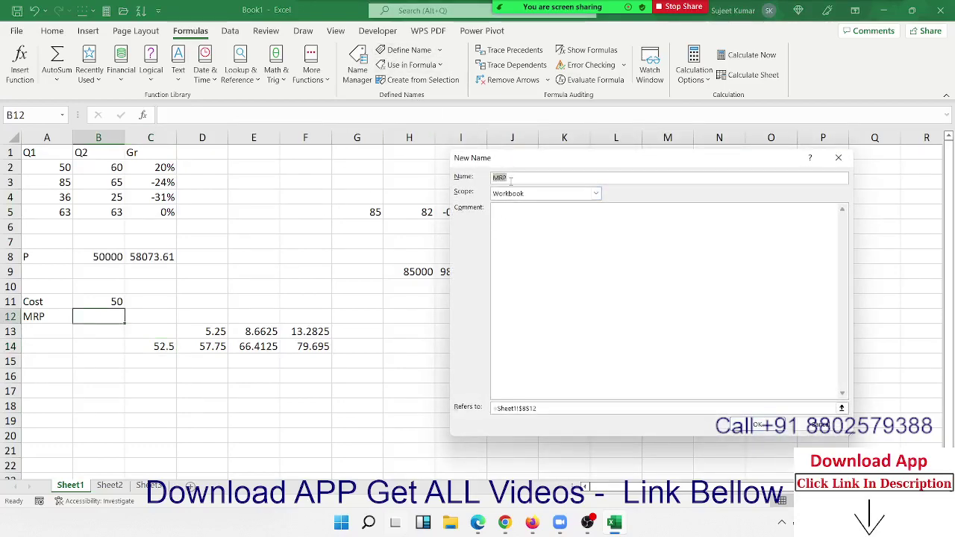
{"action": "type", "text": "C"}
{"action": "type", "text": "o"}
{"action": "left_click", "coordinate": [514, 404]}
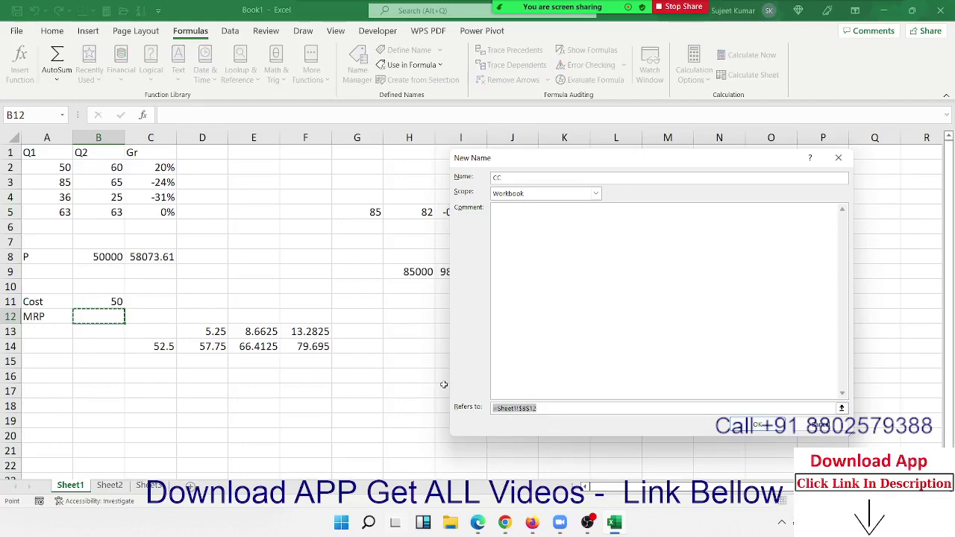
{"action": "key", "text": "BackSpace"}
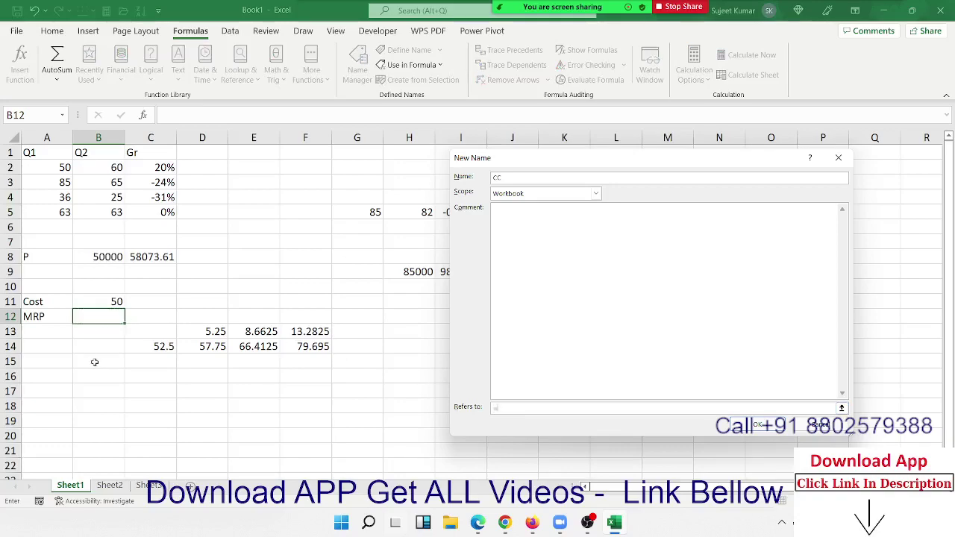
{"action": "left_click", "coordinate": [105, 302]}
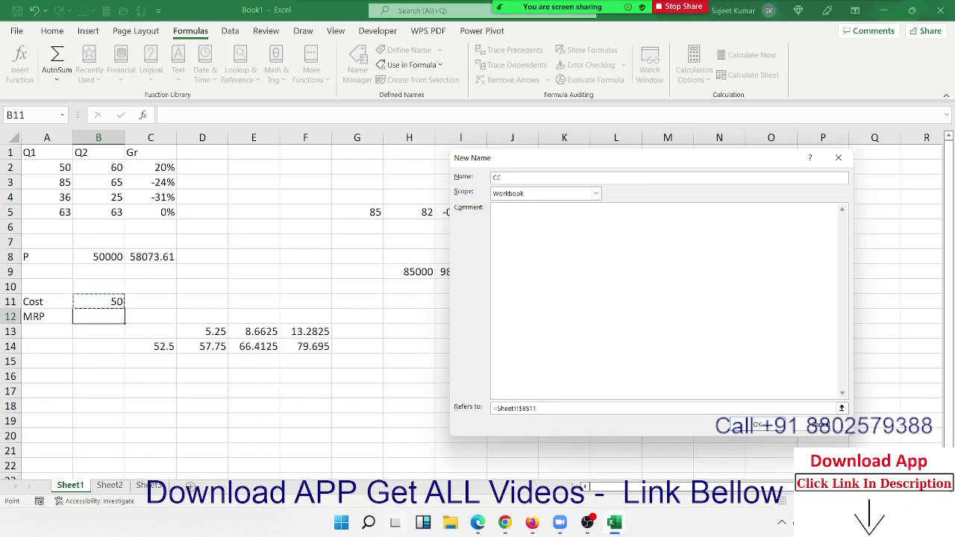
{"action": "left_click", "coordinate": [532, 409]}
{"action": "type", "text": "+"}
{"action": "key", "text": "Left"}
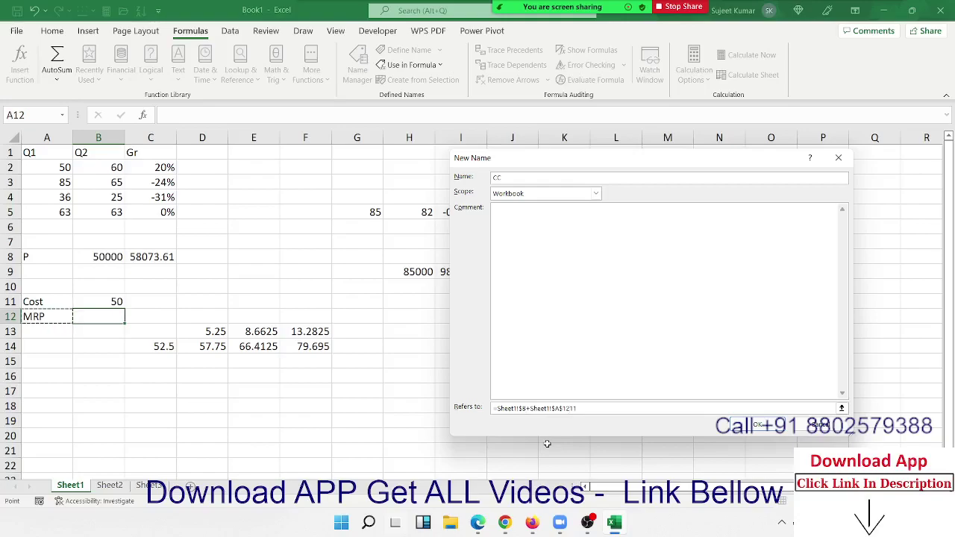
{"action": "key", "text": "BackSpace"}
{"action": "key", "text": "BackSpace"}
{"action": "key", "text": "BackSpace"}
{"action": "key", "text": "BackSpace"}
{"action": "key", "text": "BackSpace"}
{"action": "key", "text": "BackSpace"}
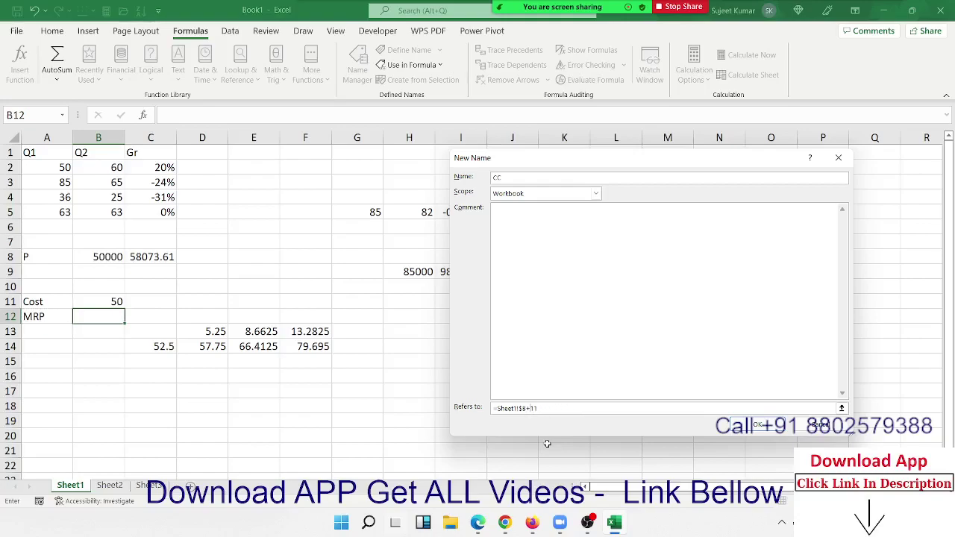
{"action": "key", "text": "BackSpace"}
{"action": "key", "text": "BackSpace"}
{"action": "key", "text": "BackSpace"}
{"action": "key", "text": "BackSpace"}
{"action": "key", "text": "BackSpace"}
{"action": "key", "text": "BackSpace"}
{"action": "key", "text": "BackSpace"}
{"action": "key", "text": "BackSpace"}
{"action": "key", "text": "BackSpace"}
{"action": "type", "text": "+(b"}
{"action": "type", "text": "11*"}
{"action": "type", "text": "5"}
{"action": "type", "text": "%"}
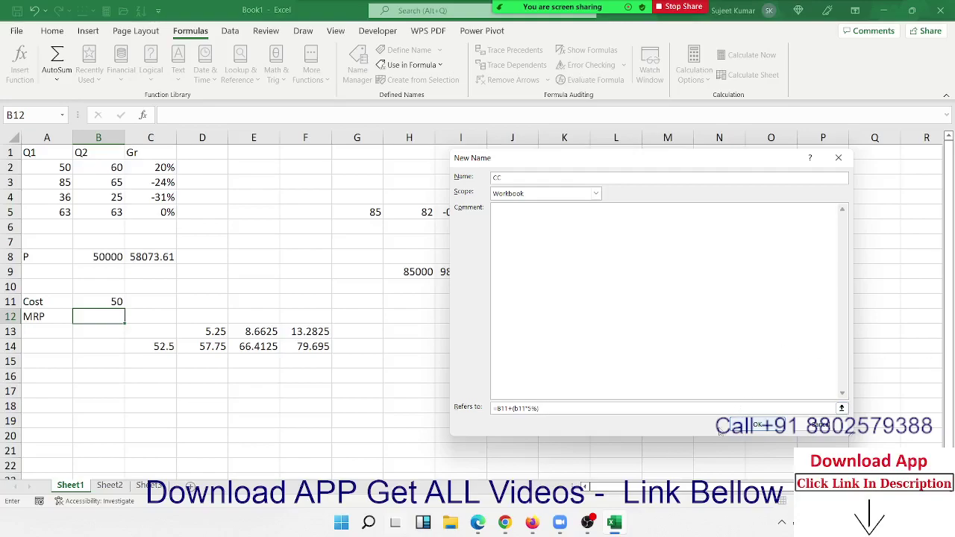
{"action": "left_click", "coordinate": [756, 426]}
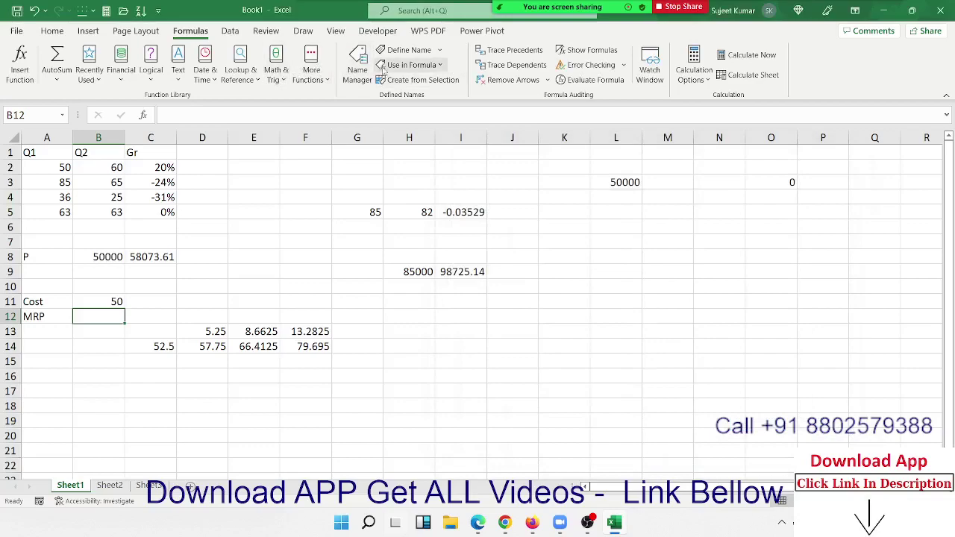
Create the name DC referring to =CC+(CC*10%).
{"action": "left_click", "coordinate": [406, 49]}
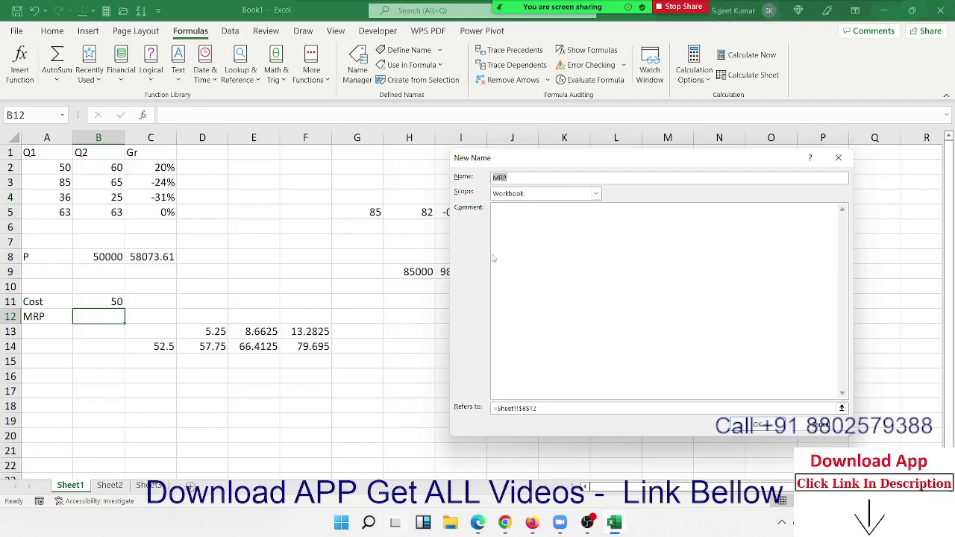
{"action": "type", "text": "DC"}
{"action": "left_click_drag", "start_coordinate": [555, 408], "coordinate": [493, 408]}
{"action": "type", "text": "=cc+"}
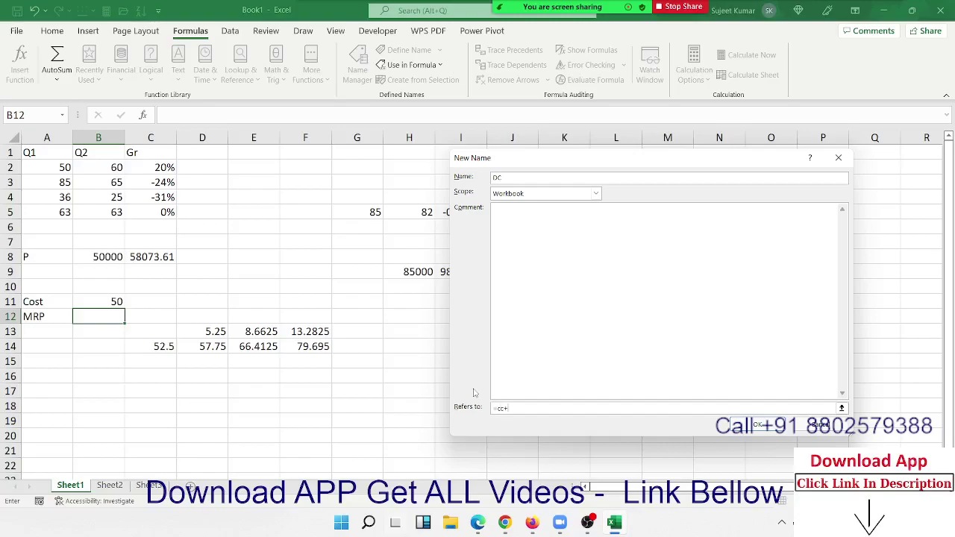
{"action": "type", "text": "cc*10%)"}
{"action": "left_click", "coordinate": [745, 427]}
Create the name HC referring to =DC+(DC*15%).
{"action": "left_click", "coordinate": [407, 50]}
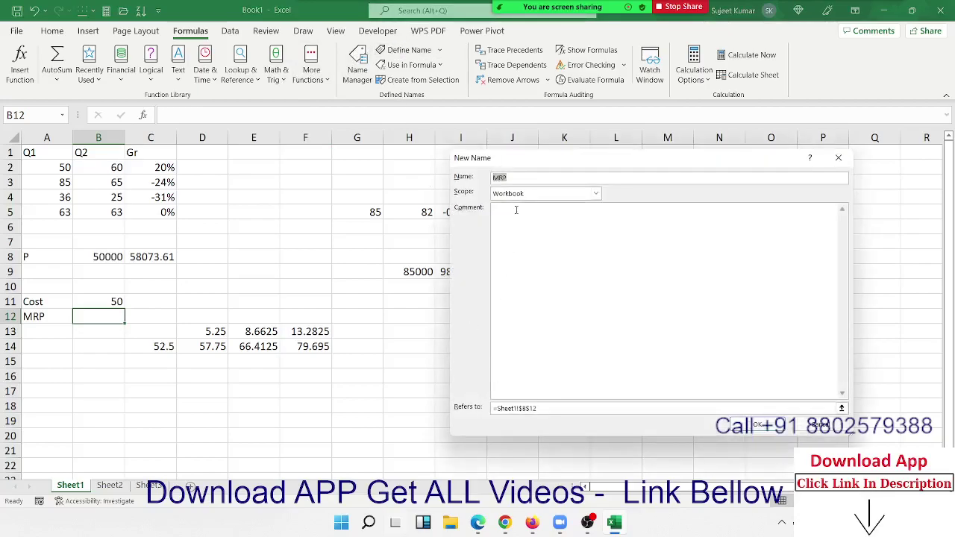
{"action": "type", "text": "HC"}
{"action": "left_click_drag", "start_coordinate": [588, 408], "coordinate": [495, 408]}
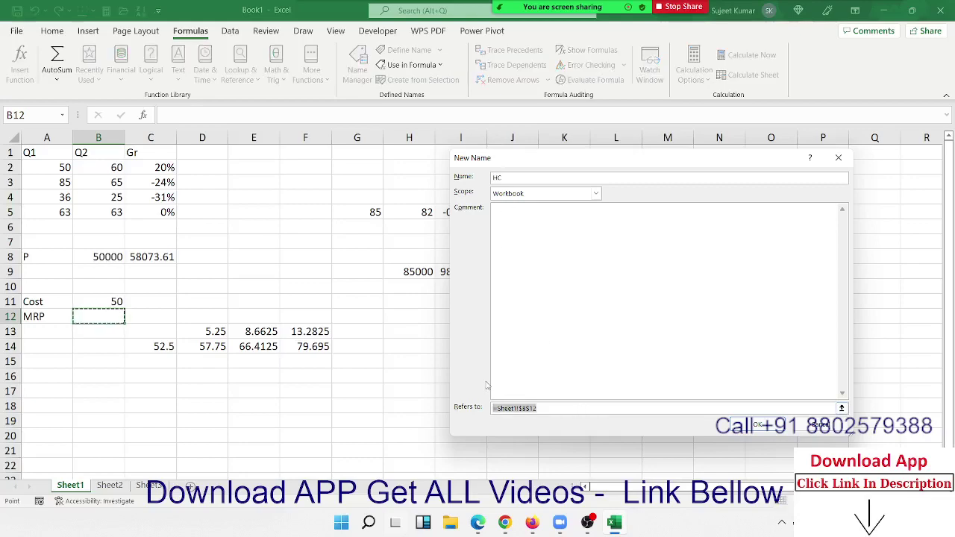
{"action": "key", "text": "BackSpace"}
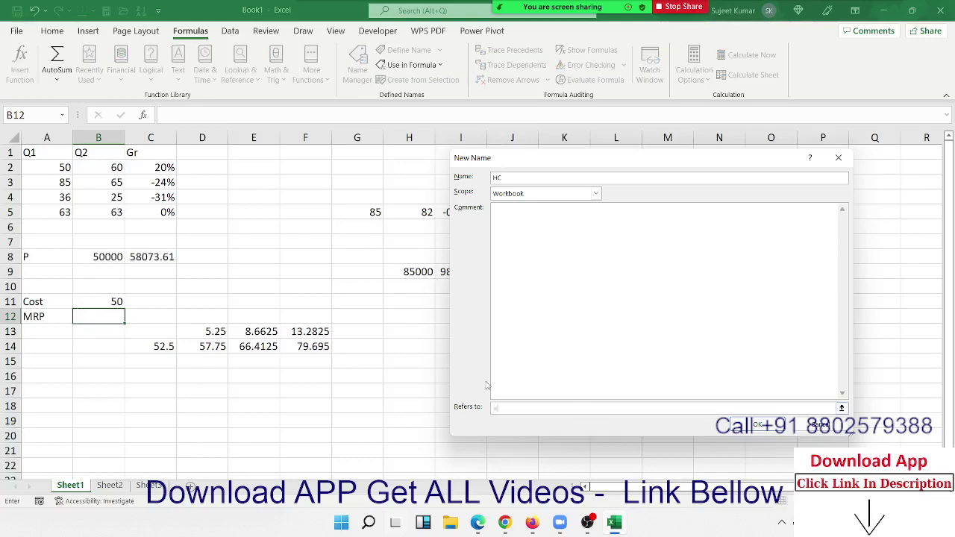
{"action": "type", "text": "c."}
{"action": "left_click", "coordinate": [758, 425]}
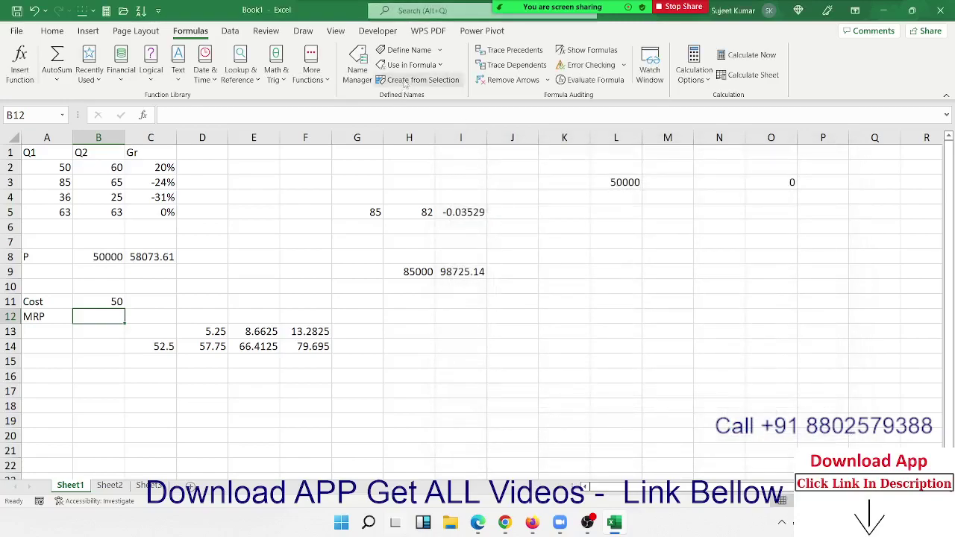
Cancel the pending name and inspect the CC, DC and HC markup formulas in Name Manager.
{"action": "left_click", "coordinate": [403, 52]}
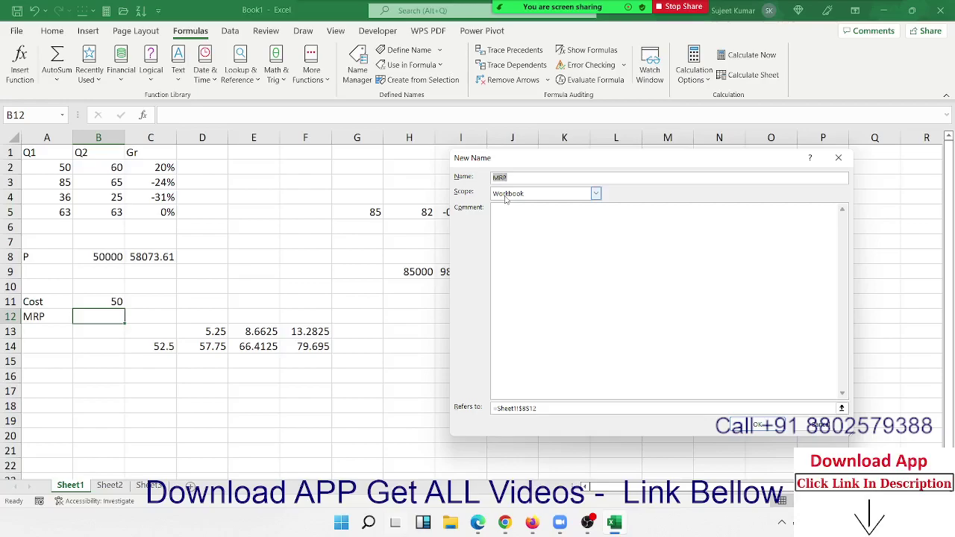
{"action": "key", "text": "Escape"}
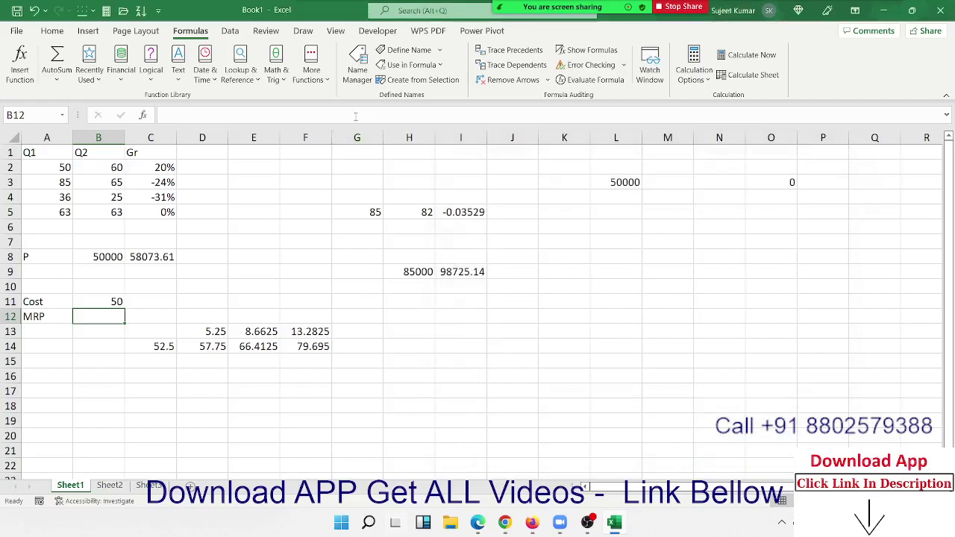
{"action": "left_click", "coordinate": [358, 65]}
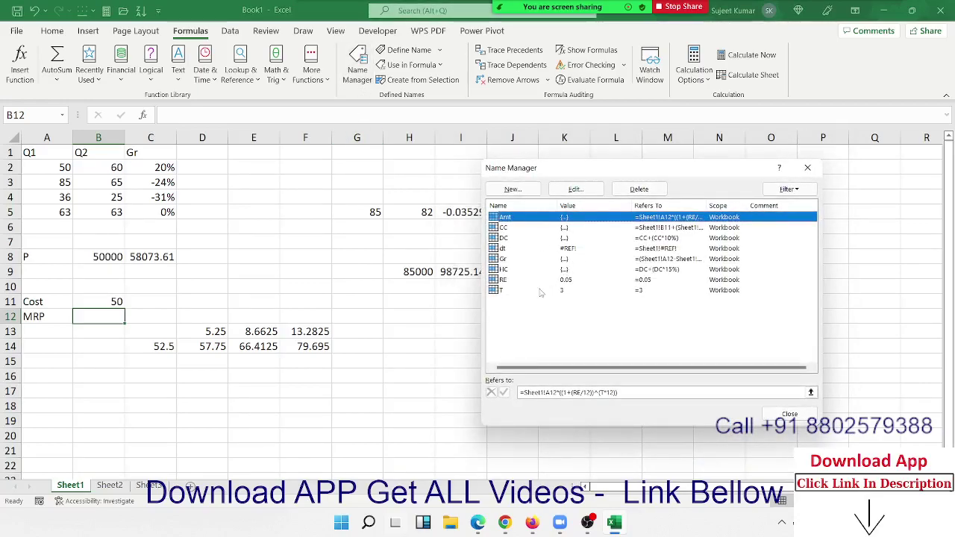
{"action": "left_click", "coordinate": [504, 228]}
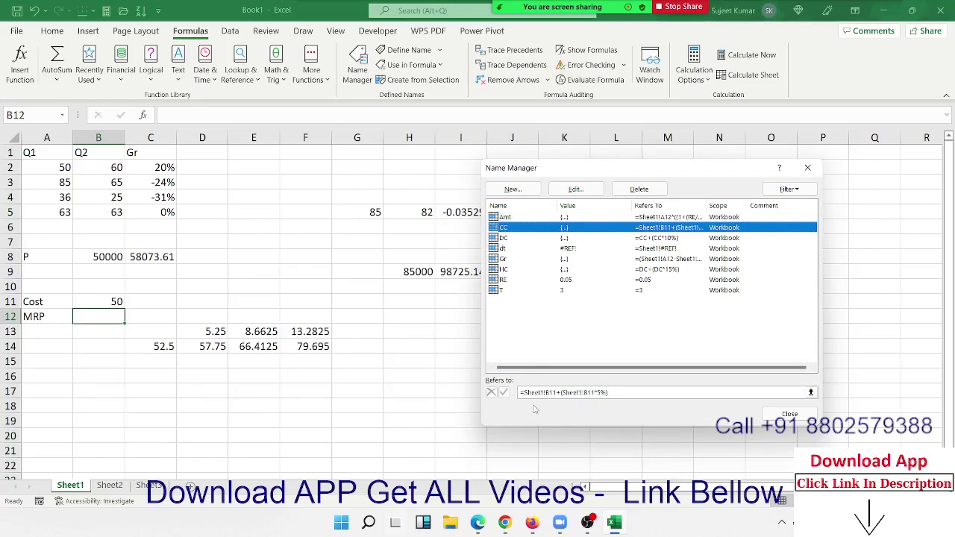
{"action": "left_click", "coordinate": [513, 238]}
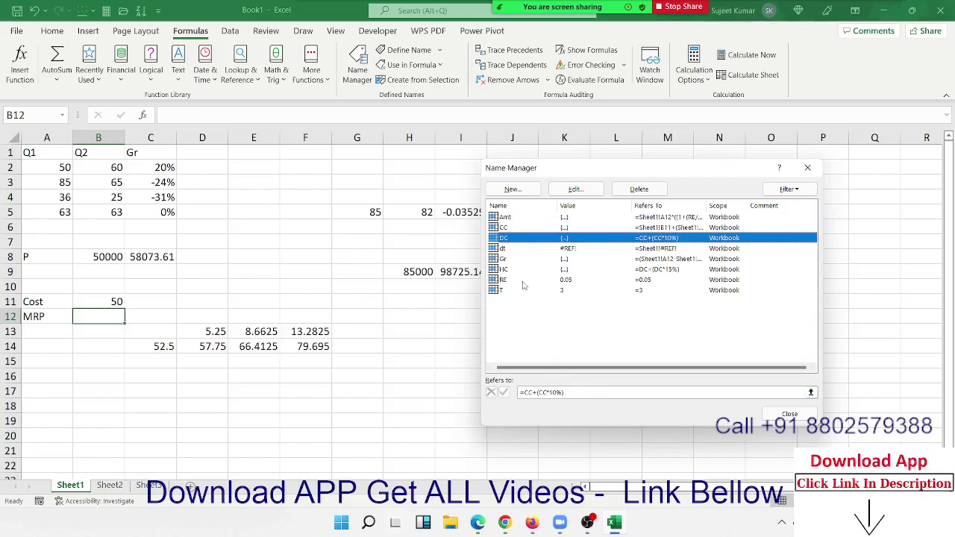
{"action": "left_click", "coordinate": [523, 279]}
{"action": "left_click", "coordinate": [524, 270]}
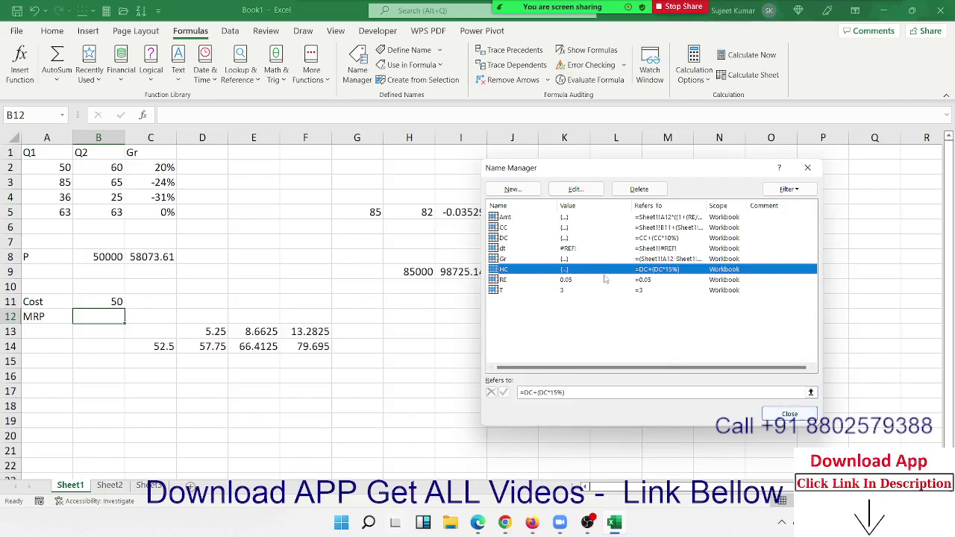
{"action": "left_click", "coordinate": [513, 190]}
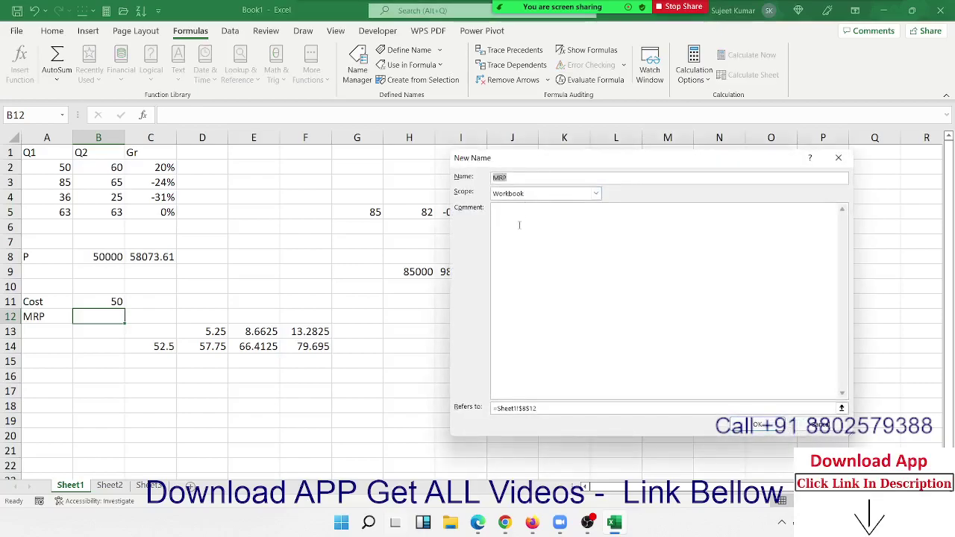
Clear the MRP name's default =Sheet1!$B$12 reference, leaving just '='.
{"action": "left_click", "coordinate": [543, 409]}
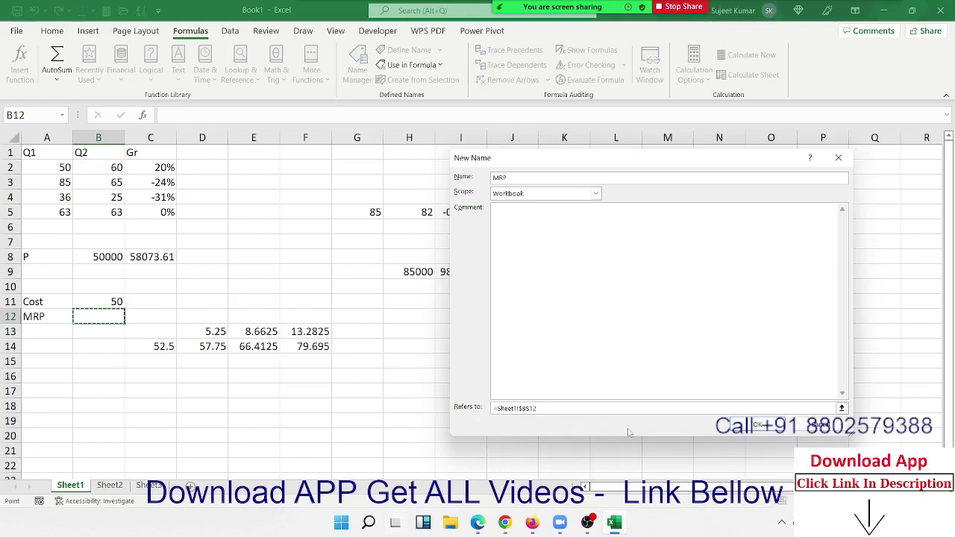
{"action": "left_click", "coordinate": [475, 353]}
{"action": "key", "text": "BackSpace"}
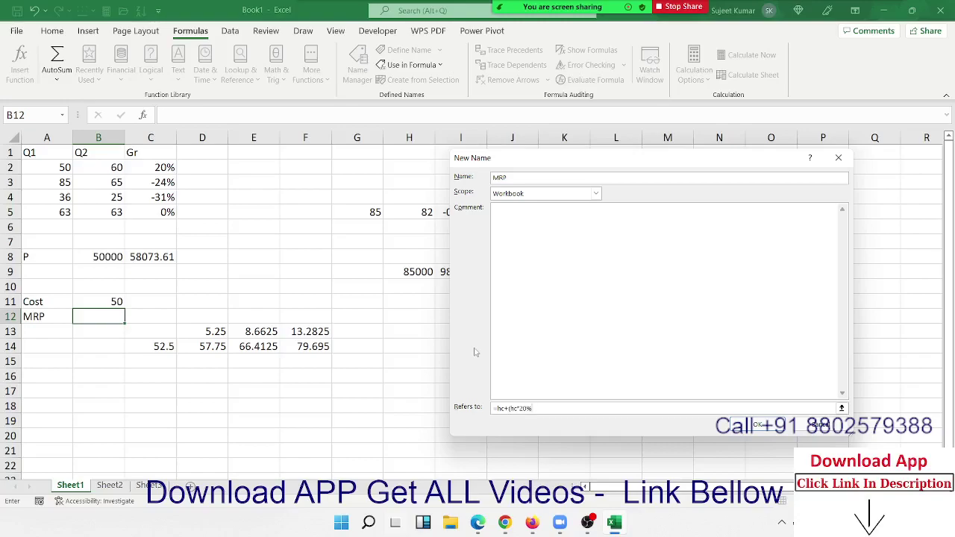
Save the MRP name and enter =MRP in B12 so it shows 79.695.
{"action": "left_click", "coordinate": [758, 425]}
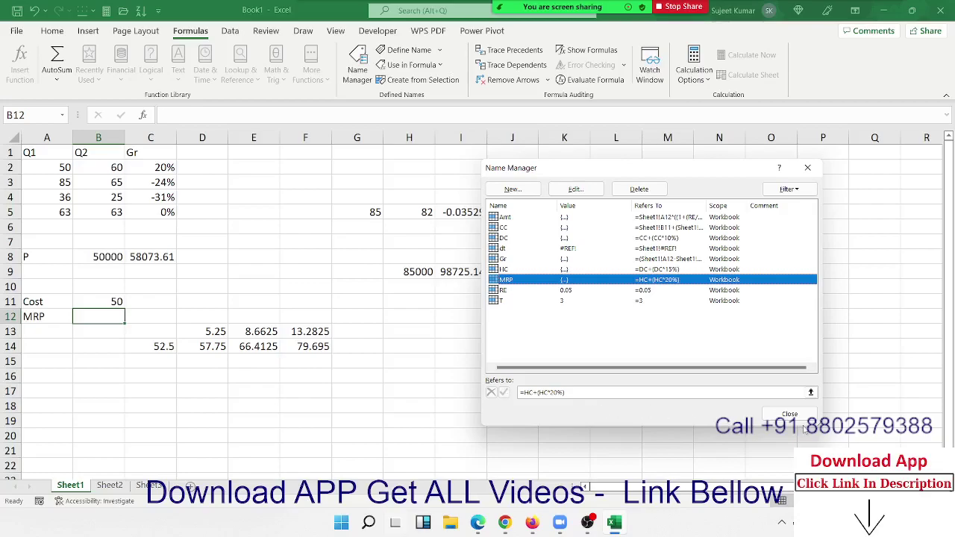
{"action": "left_click", "coordinate": [788, 414]}
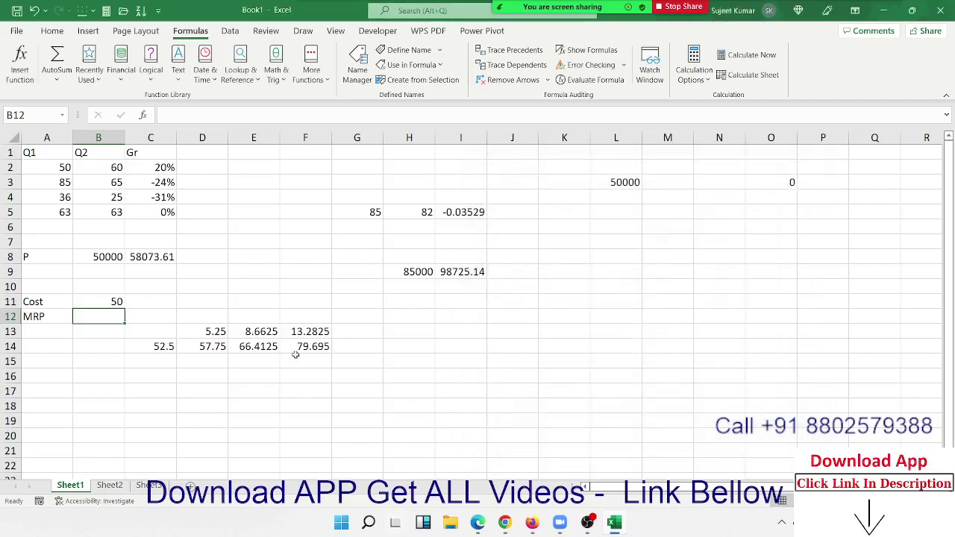
{"action": "type", "text": "="}
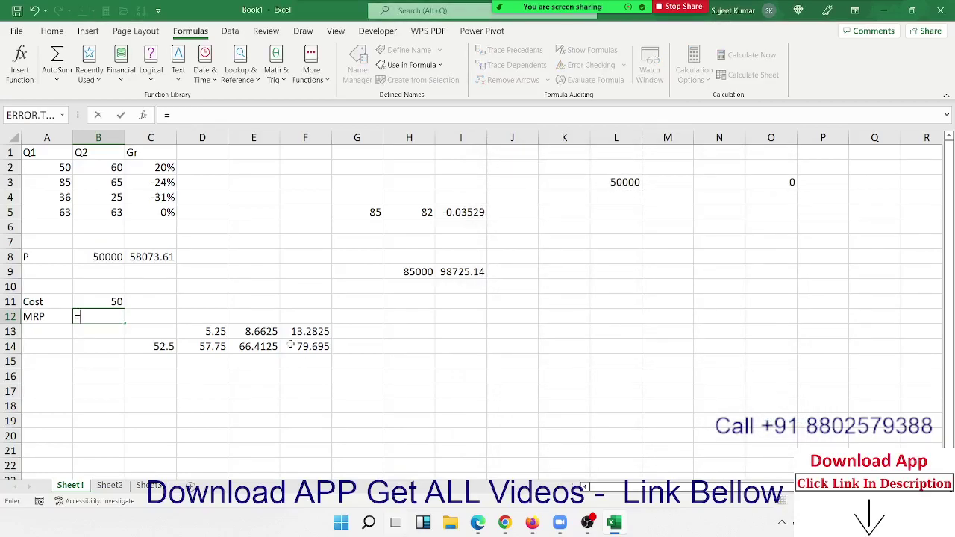
{"action": "type", "text": "mrp"}
{"action": "key", "text": "Tab"}
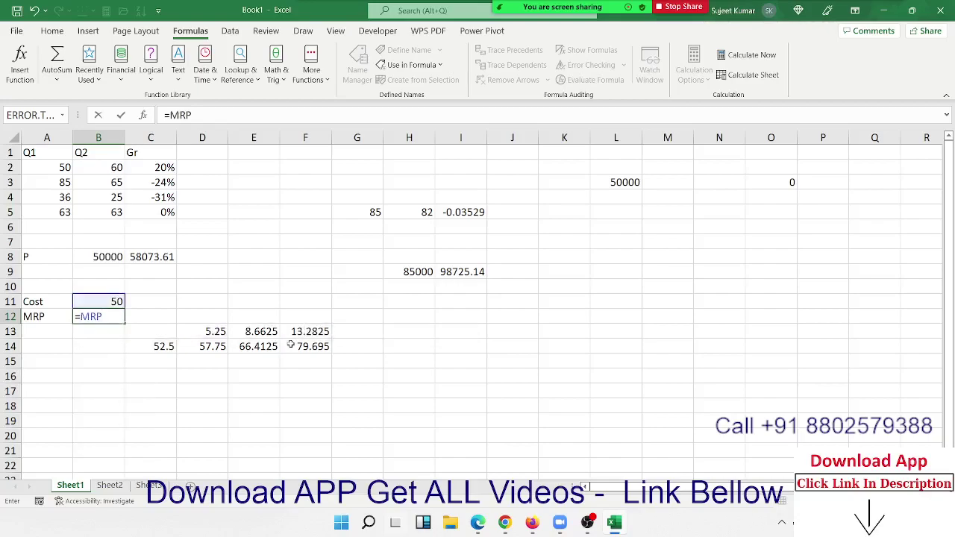
{"action": "key", "text": "Return"}
{"action": "key", "text": "Up"}
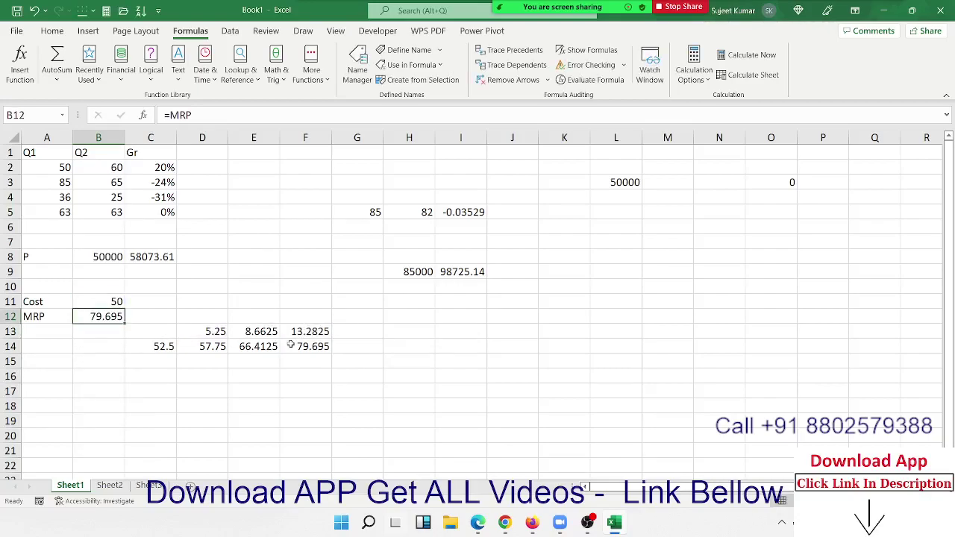
{"action": "left_click", "coordinate": [168, 345]}
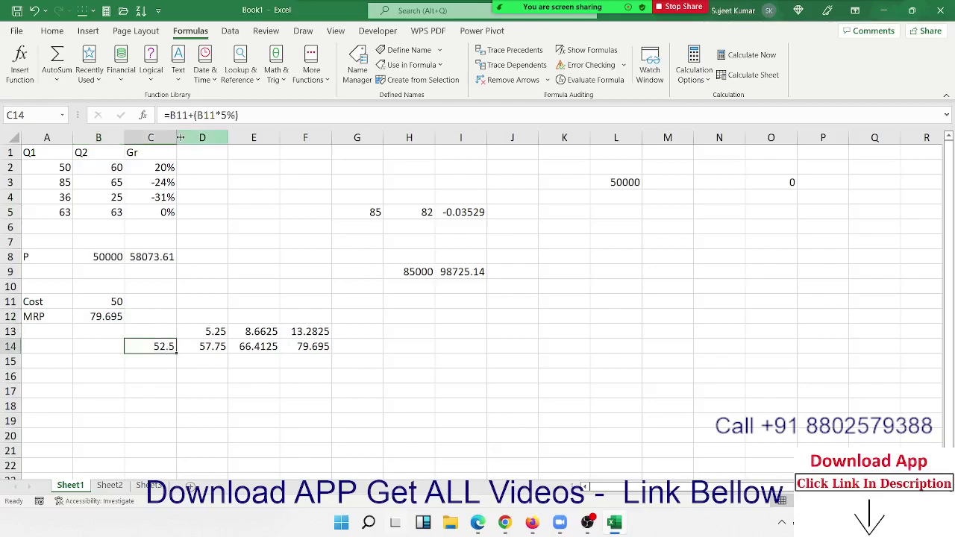
Rewrite D13's formula to use (B11+B11*5%) instead of the C14 reference.
{"action": "left_click", "coordinate": [167, 115]}
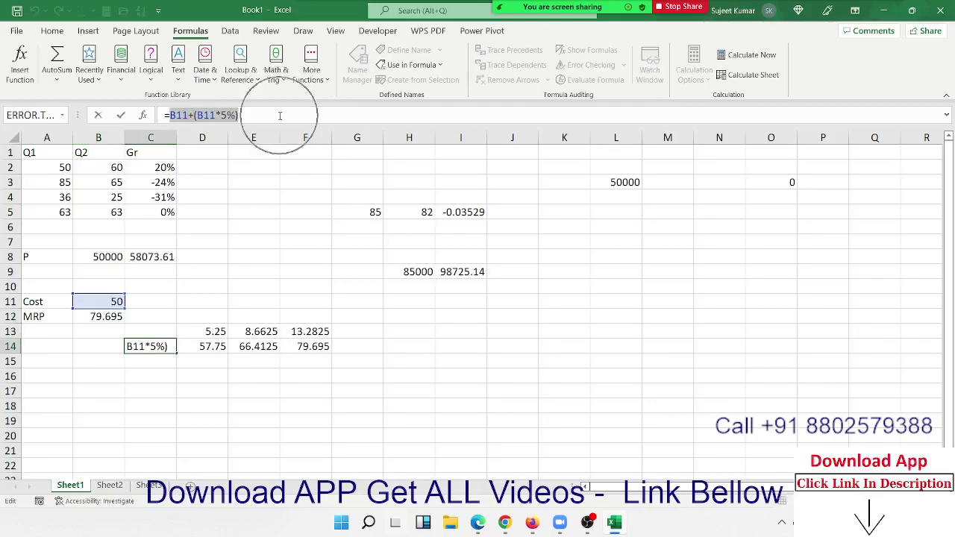
{"action": "left_click", "coordinate": [216, 331]}
{"action": "double_click", "coordinate": [216, 331]}
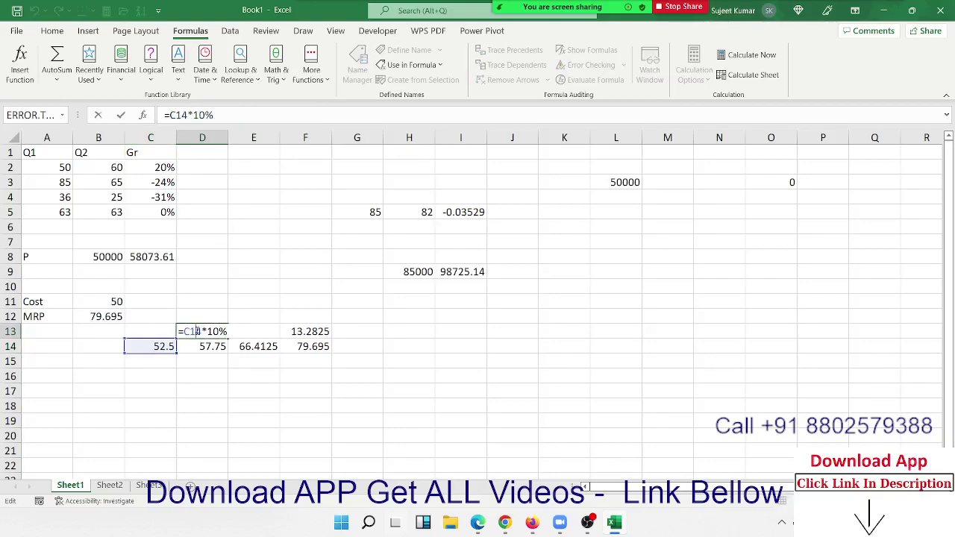
{"action": "double_click", "coordinate": [192, 331]}
{"action": "type", "text": "()"}
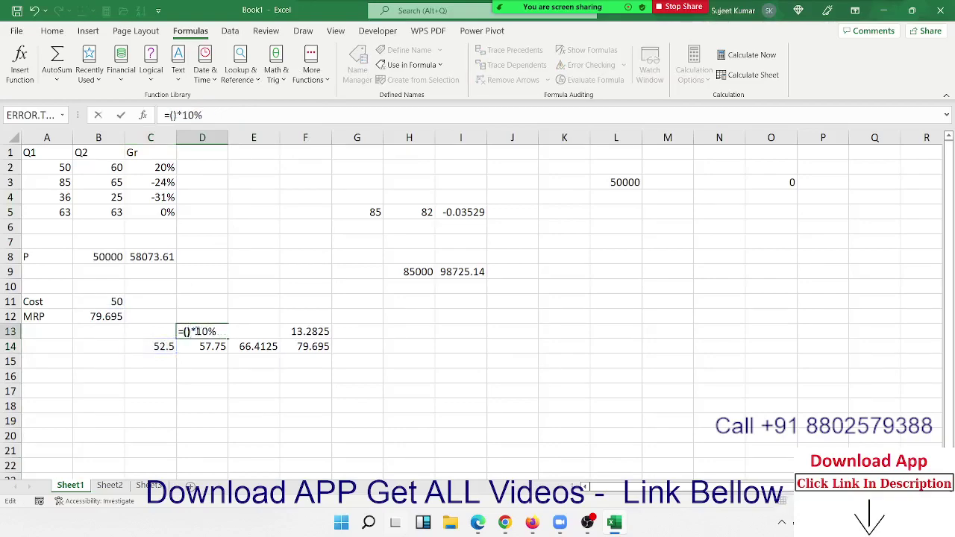
{"action": "type", "text": "B11+B11*5%"}
{"action": "key", "text": "Return"}
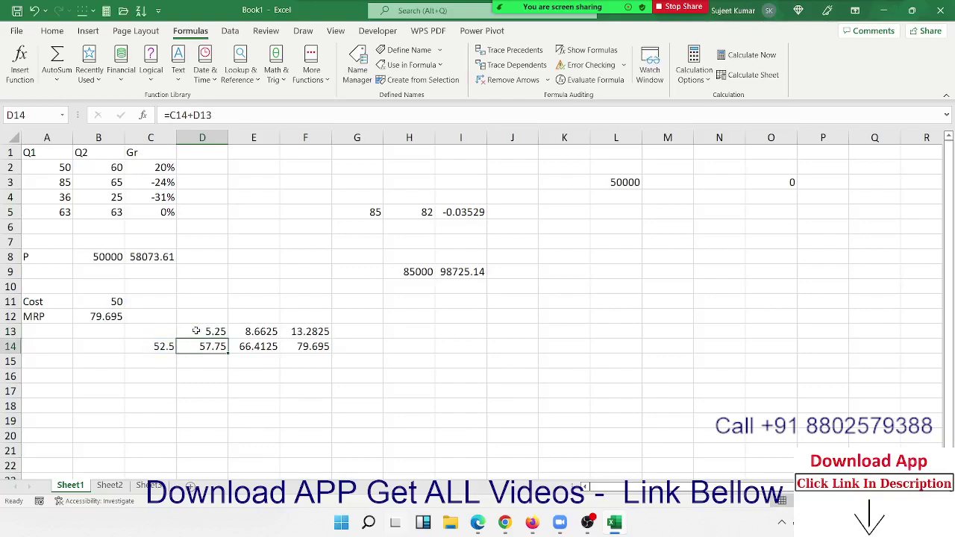
Replace the C14 reference in D14's formula with (B11+(B11*5%)).
{"action": "double_click", "coordinate": [178, 115]}
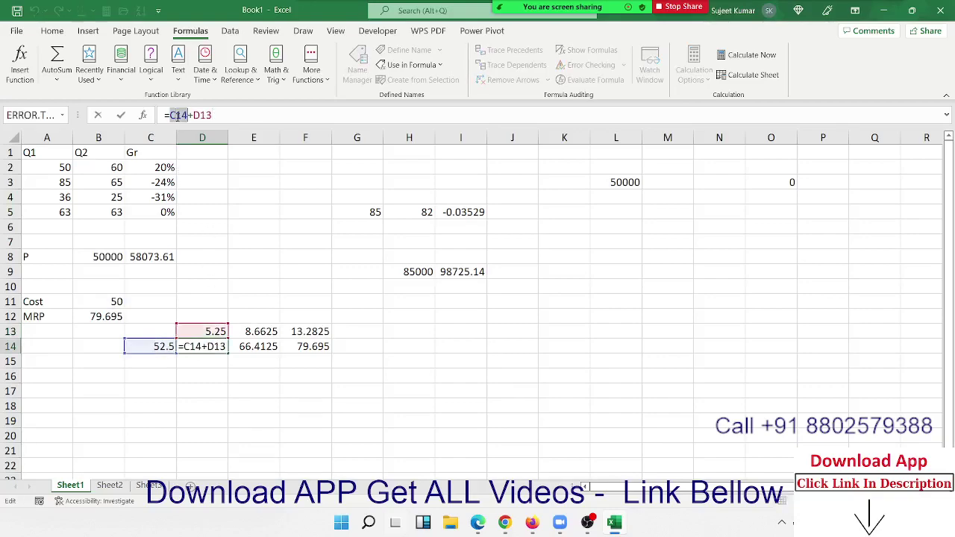
{"action": "type", "text": "()"}
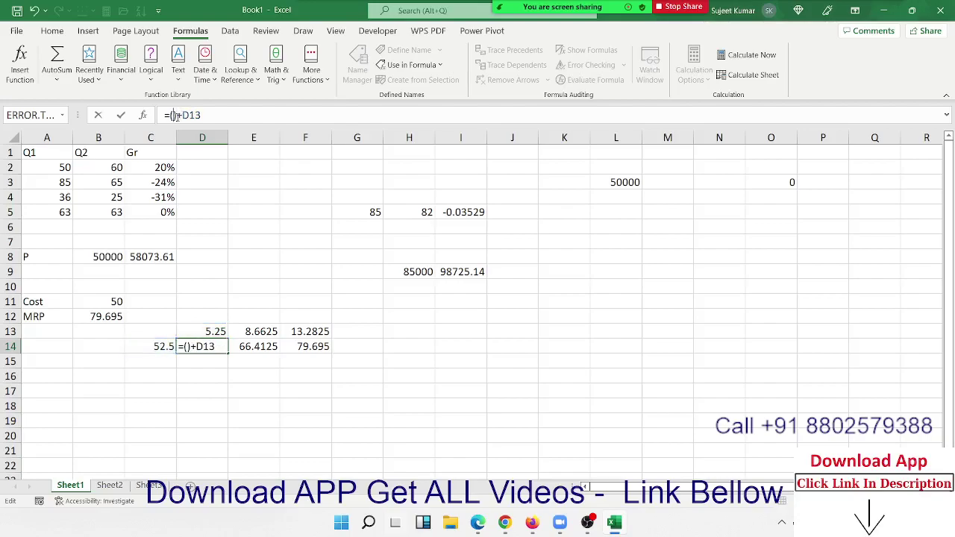
{"action": "type", "text": "B11+(B11*5%)"}
{"action": "key", "text": "Return"}
{"action": "key", "text": "Up"}
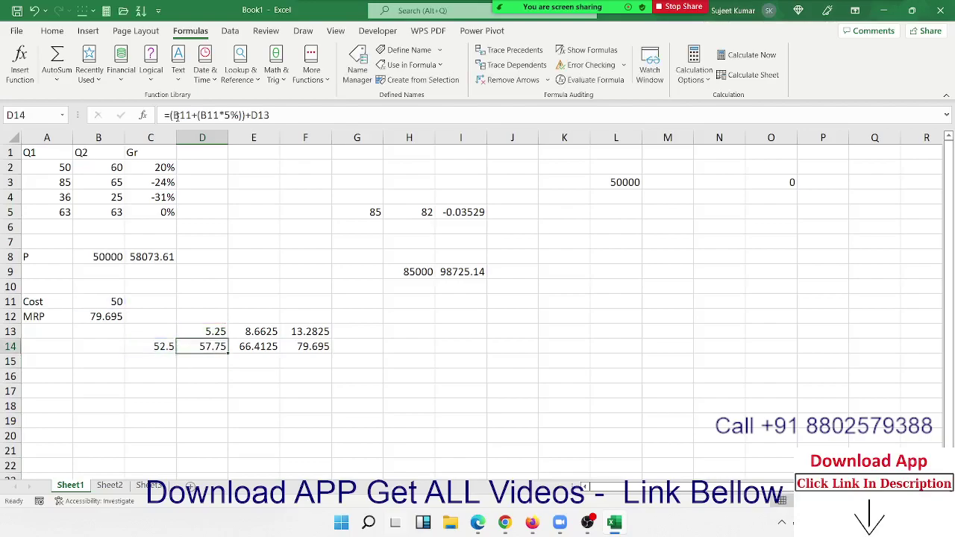
{"action": "key", "text": "Up"}
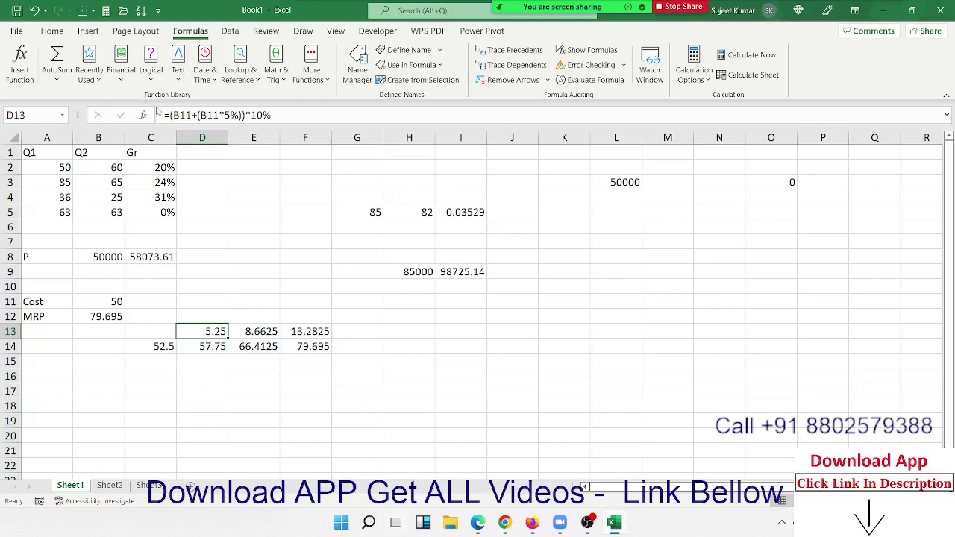
Paste D13's expression with *10% into D14 so it computes 57.75 from B11.
{"action": "left_click_drag", "start_coordinate": [169, 115], "coordinate": [273, 115]}
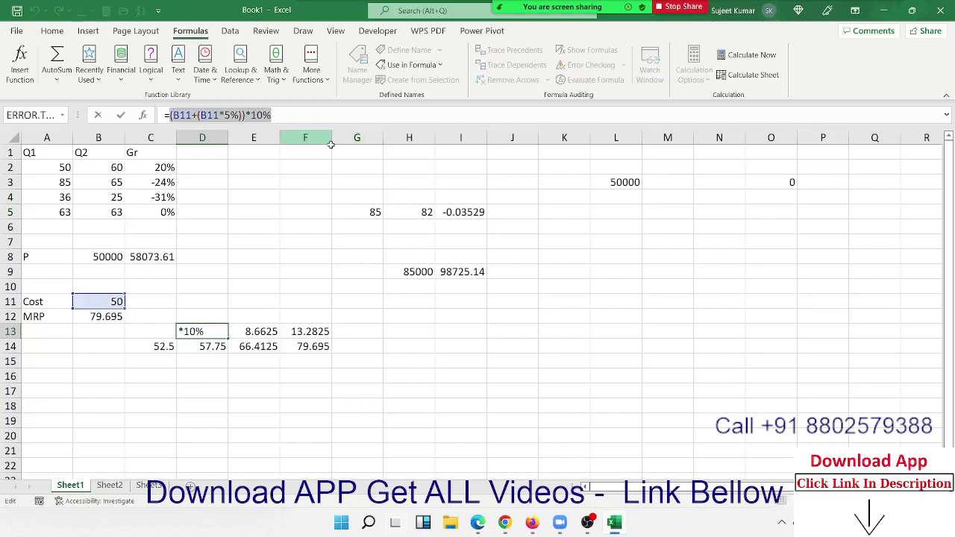
{"action": "key", "text": "Escape"}
{"action": "key", "text": "Down"}
{"action": "key", "text": "F2"}
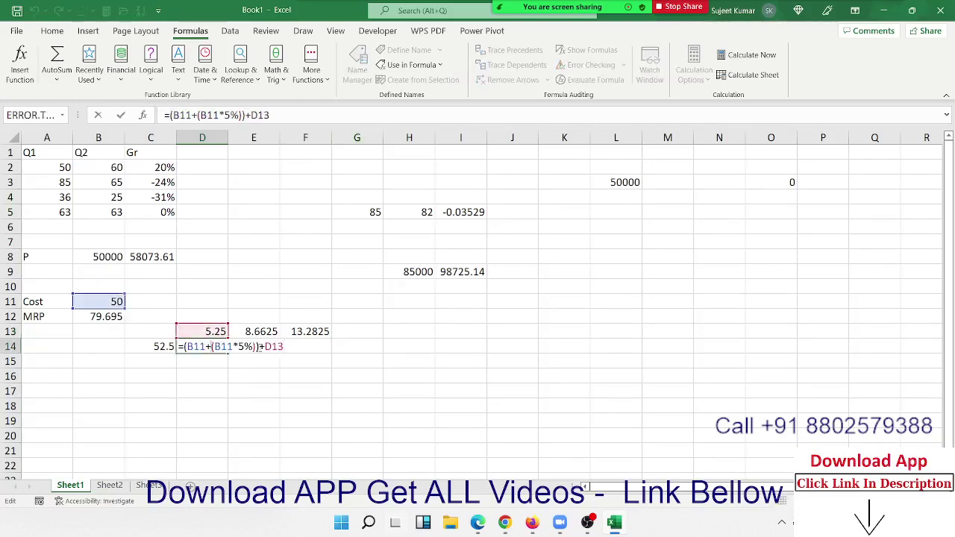
{"action": "double_click", "coordinate": [269, 347]}
{"action": "type", "text": "(B11+(B11*5%))"}
{"action": "type", "text": "*10%"}
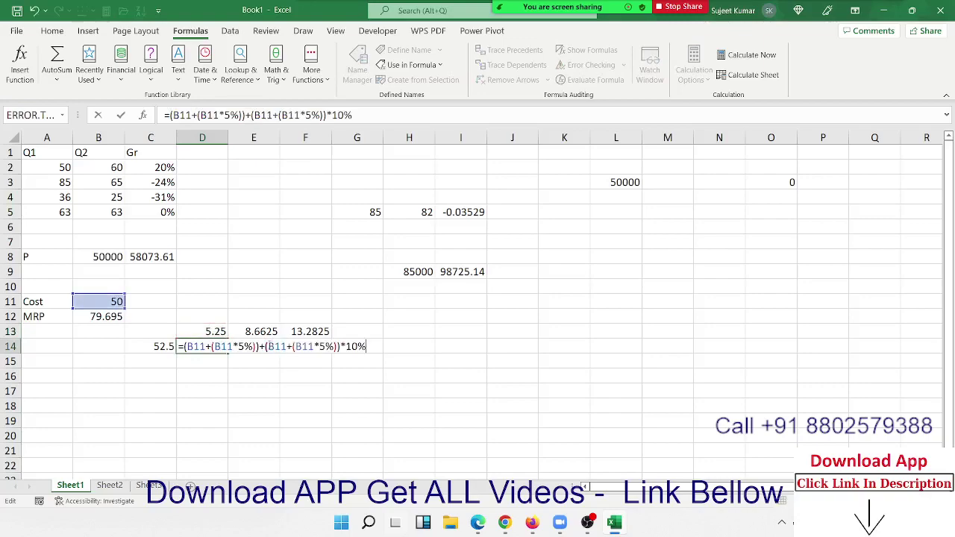
{"action": "key", "text": "Return"}
Clear the intermediate values 5.25 from D13 and 52.5 from C14.
{"action": "key", "text": "Up"}
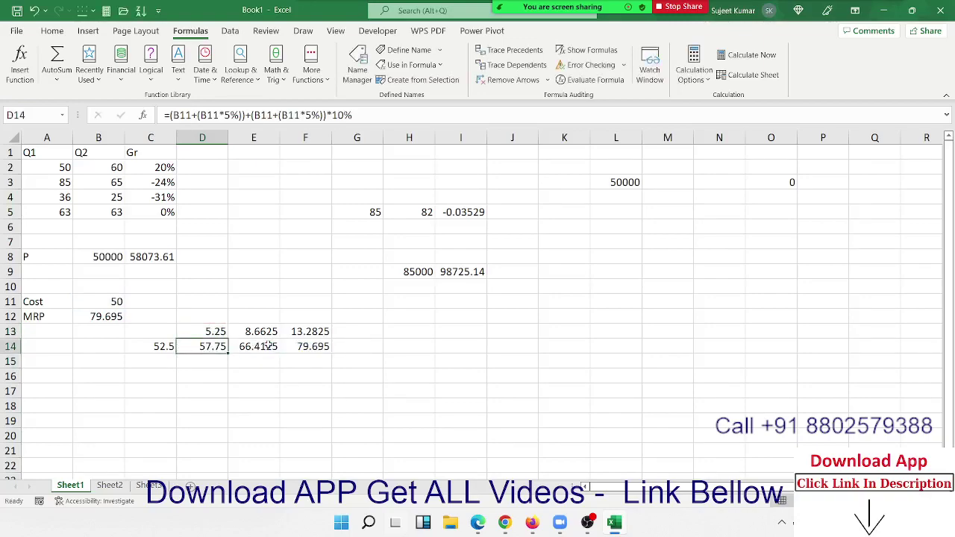
{"action": "key", "text": "Up"}
{"action": "key", "text": "Delete"}
{"action": "key", "text": "Down"}
{"action": "key", "text": "Left"}
{"action": "key", "text": "Delete"}
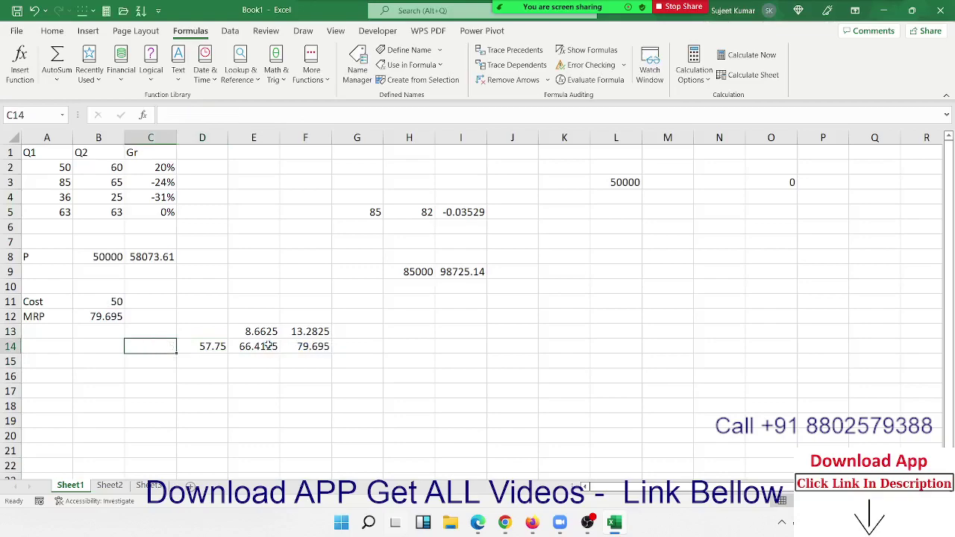
{"action": "key", "text": "Right"}
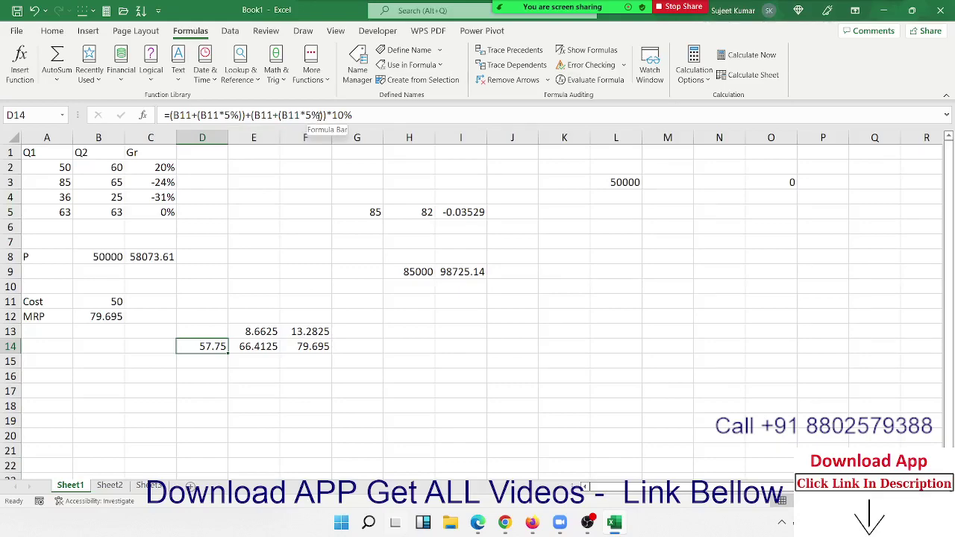
Check the E13:E14, F13 and F14 formulas against the MRP result in B12.
{"action": "left_click_drag", "start_coordinate": [252, 336], "coordinate": [258, 347]}
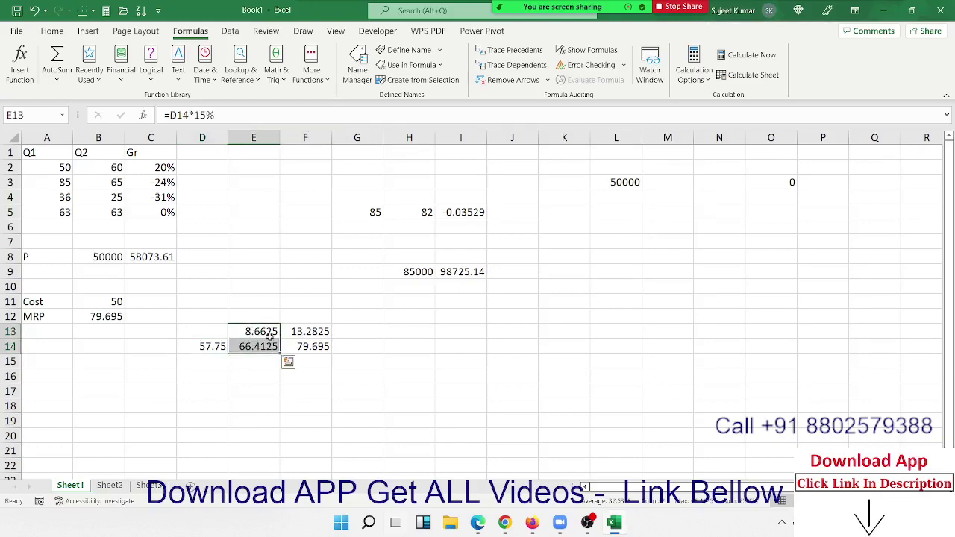
{"action": "left_click", "coordinate": [319, 330]}
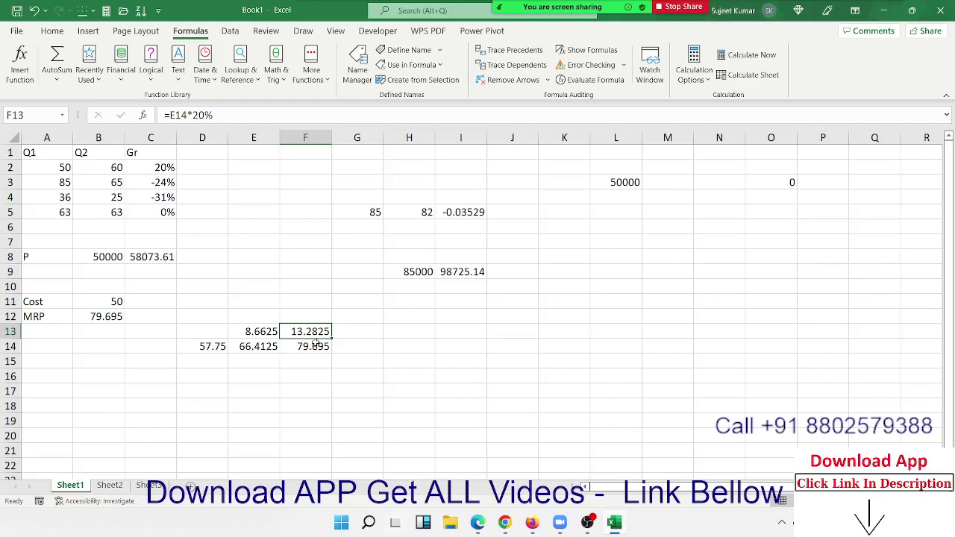
{"action": "left_click", "coordinate": [306, 344]}
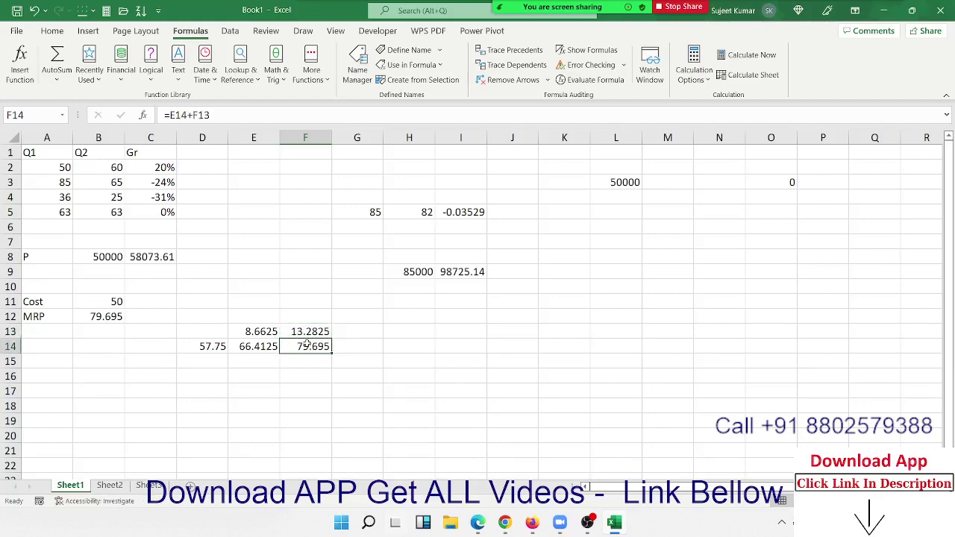
{"action": "left_click", "coordinate": [97, 319]}
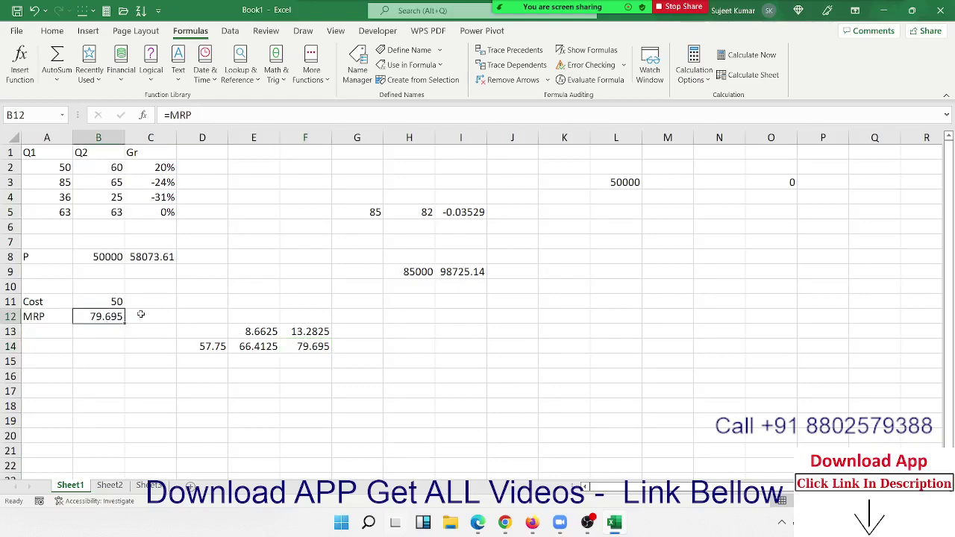
In Name Manager, change the CC name to =Sheet1!B11+(Sheet1!B11*6%).
{"action": "left_click", "coordinate": [357, 63]}
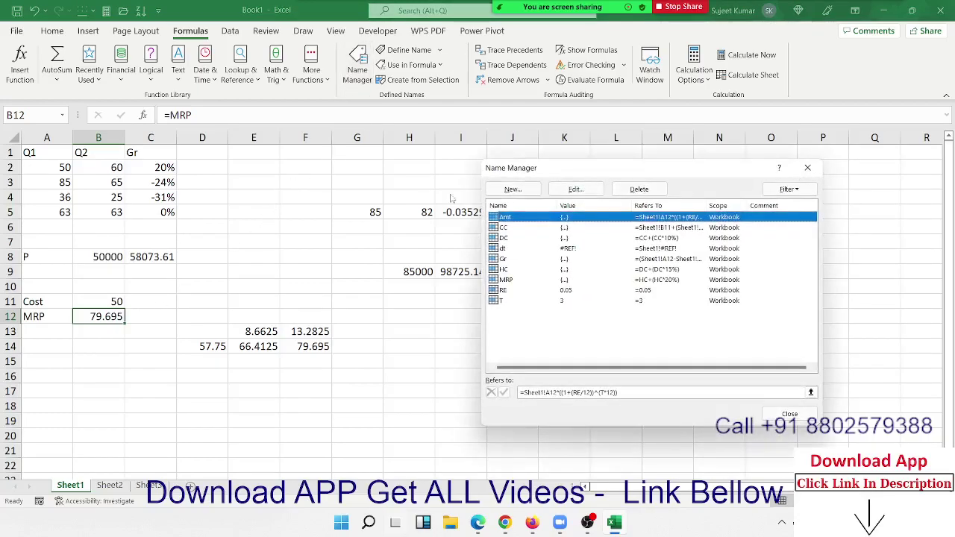
{"action": "left_click", "coordinate": [506, 228]}
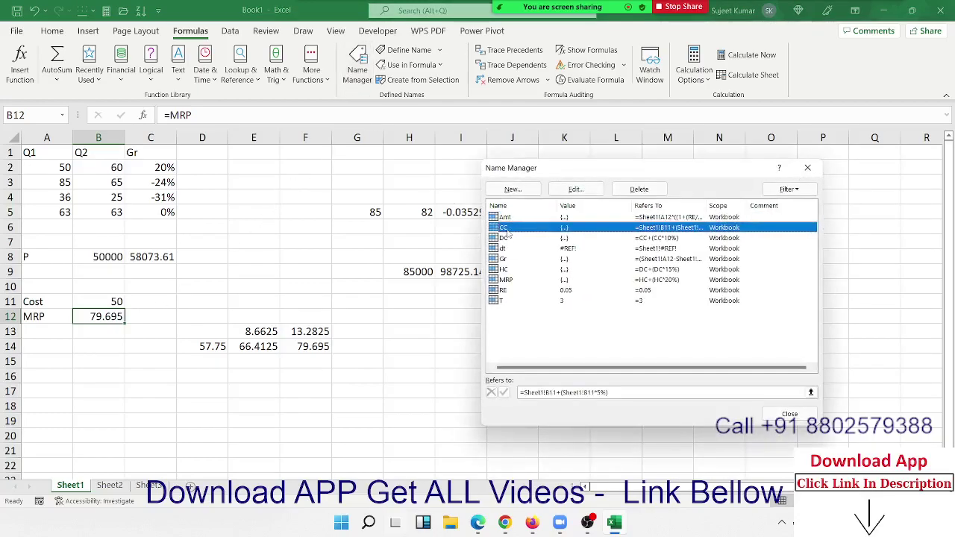
{"action": "left_click", "coordinate": [597, 392]}
{"action": "type", "text": "6"}
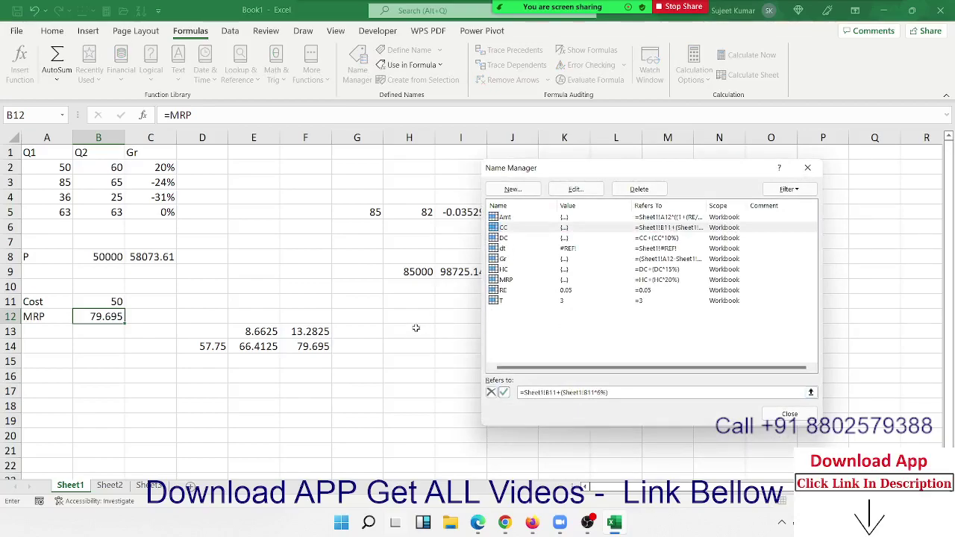
{"action": "left_click", "coordinate": [504, 392]}
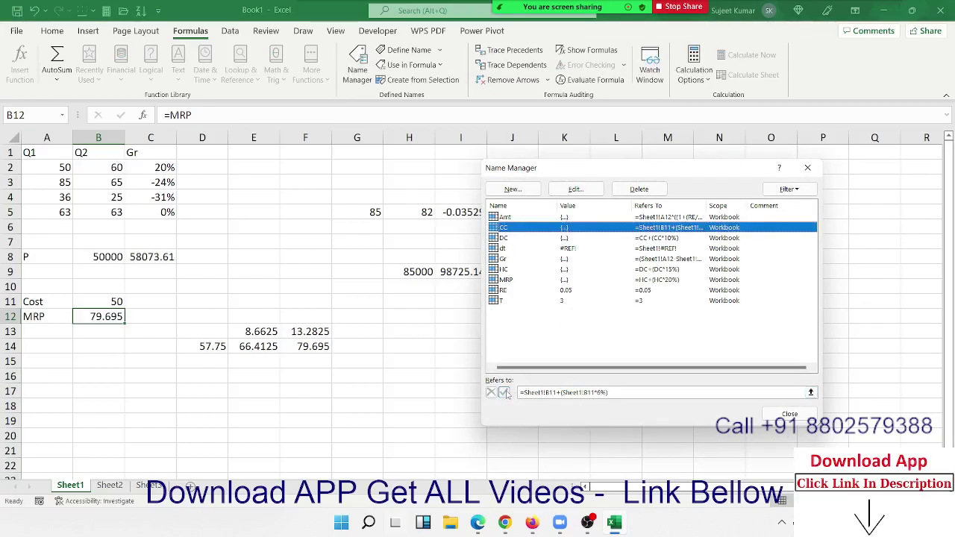
{"action": "left_click", "coordinate": [793, 415]}
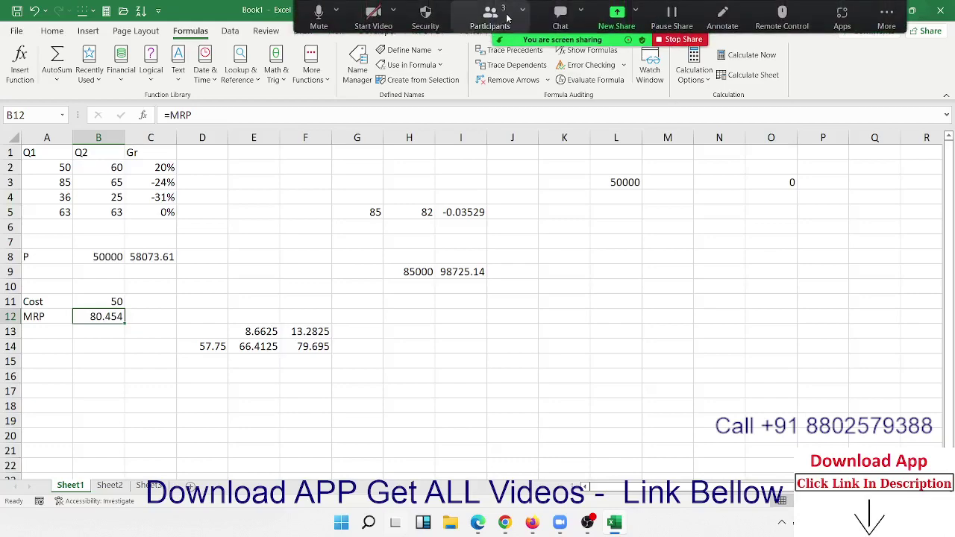
Open and close the Zoom participants list to get back to the Excel workbook.
{"action": "left_click", "coordinate": [491, 20]}
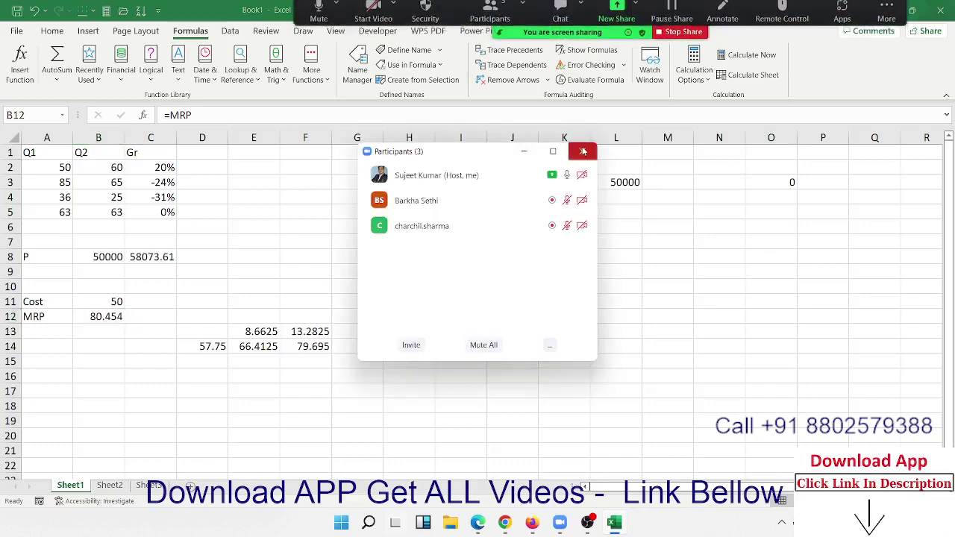
{"action": "left_click", "coordinate": [578, 153]}
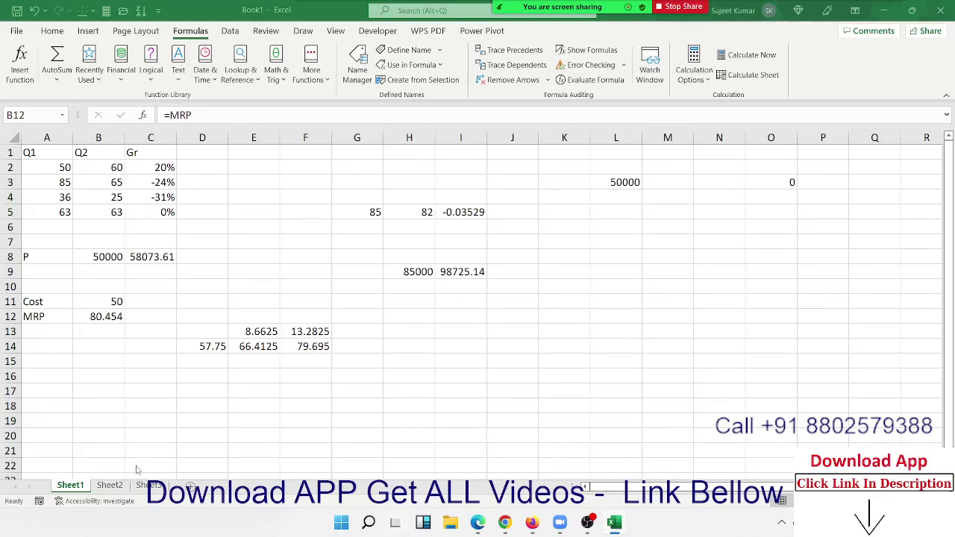
On Sheet2, enter the heading 'Sales' in A1.
{"action": "left_click", "coordinate": [118, 495]}
{"action": "left_click", "coordinate": [116, 490]}
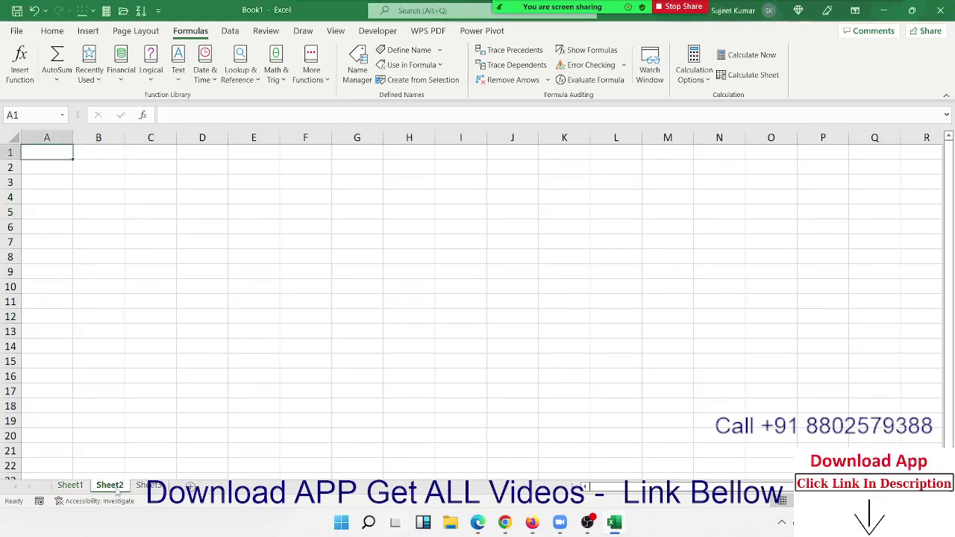
{"action": "type", "text": "Sa"}
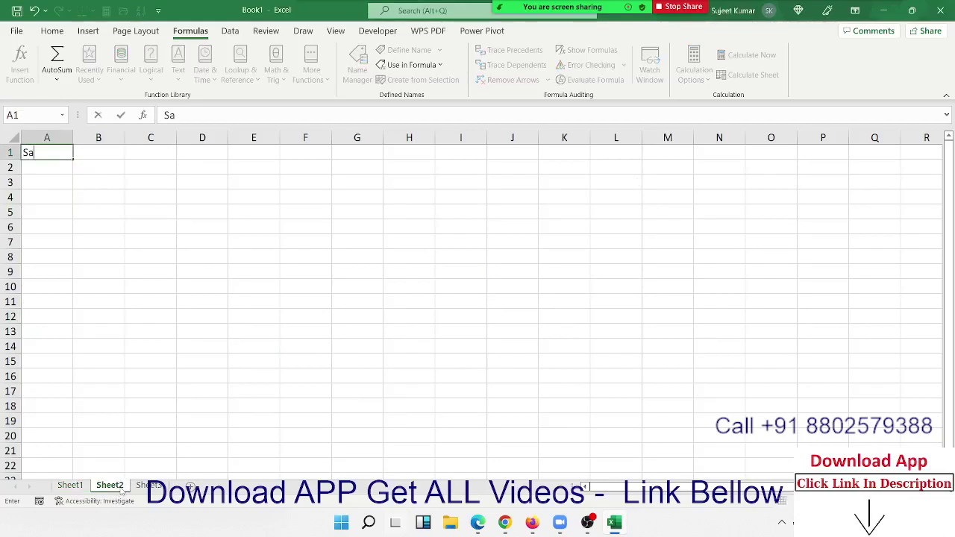
{"action": "type", "text": "ls"}
{"action": "key", "text": "BackSpace"}
{"action": "type", "text": "es"}
{"action": "key", "text": "Return"}
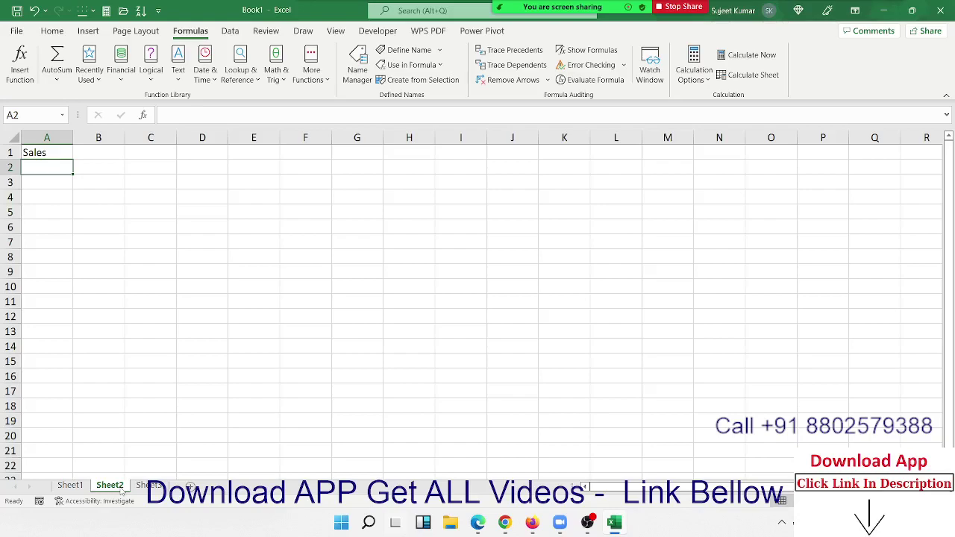
Enter sales values 85, 36, 65, 36, 65, 12, 52 in A2:A8.
{"action": "type", "text": "85"}
{"action": "key", "text": "Return"}
{"action": "type", "text": "36"}
{"action": "key", "text": "Return"}
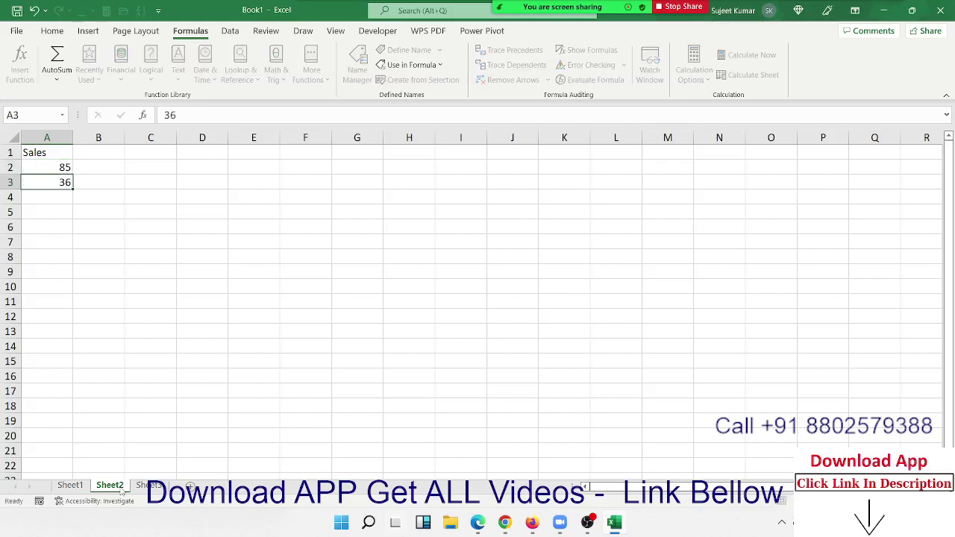
{"action": "type", "text": "65"}
{"action": "key", "text": "Return"}
{"action": "type", "text": "36"}
{"action": "key", "text": "Return"}
{"action": "type", "text": "65"}
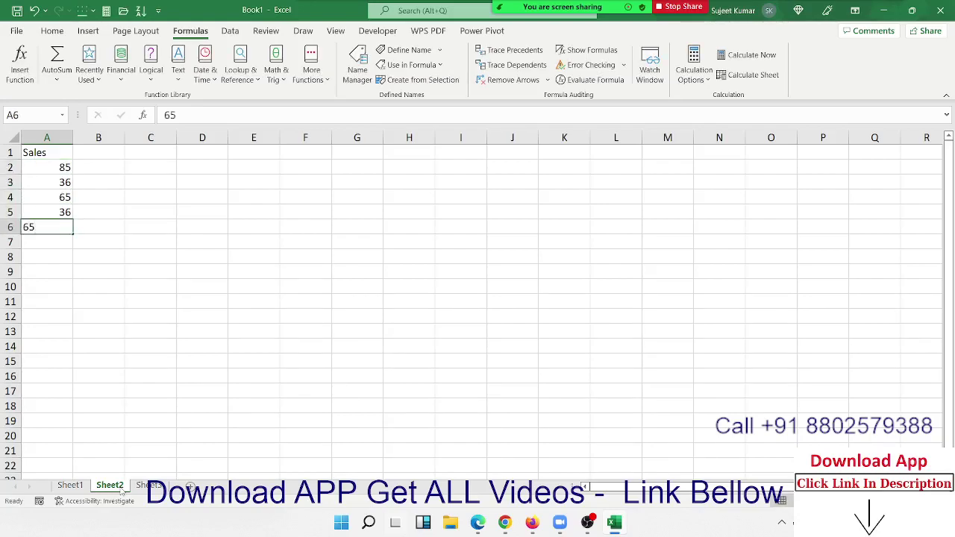
{"action": "key", "text": "Return"}
{"action": "type", "text": "12"}
{"action": "key", "text": "Return"}
{"action": "type", "text": "52"}
{"action": "key", "text": "Return"}
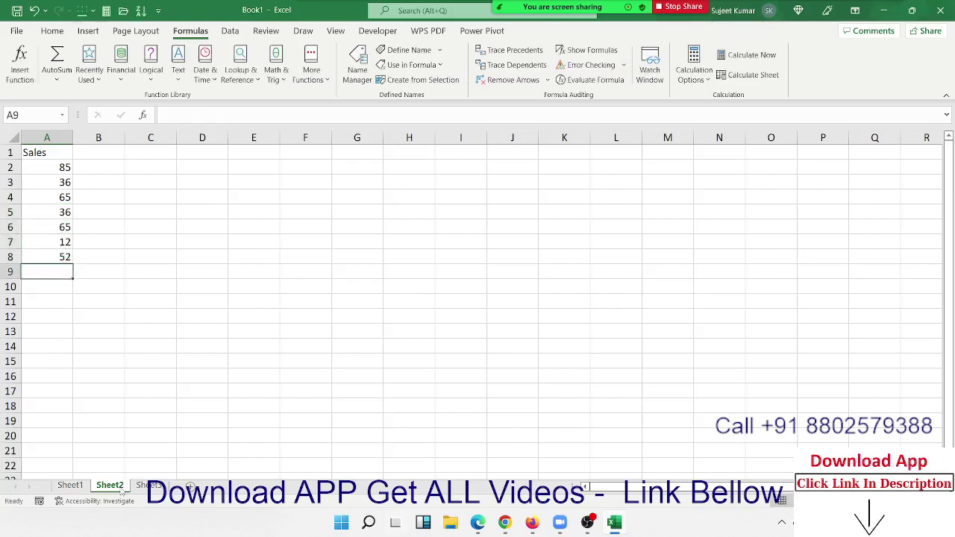
{"action": "key", "text": "Up"}
{"action": "key", "text": "Up"}
{"action": "key", "text": "Up"}
{"action": "key", "text": "Up"}
{"action": "key", "text": "Up"}
Start the slab table: 0-40 → 500 and 41-80 → 1000 in D2:E3.
{"action": "key", "text": "Right"}
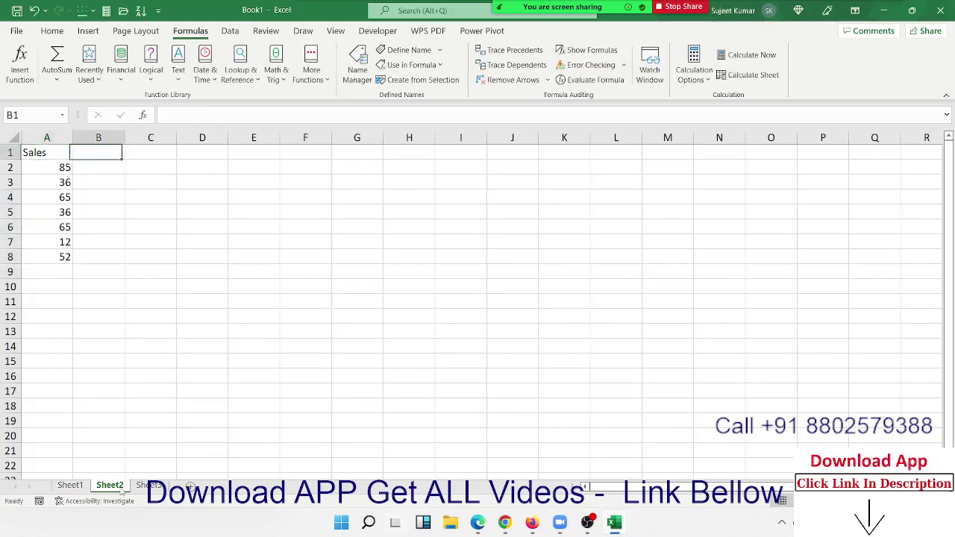
{"action": "key", "text": "Right"}
{"action": "key", "text": "Right"}
{"action": "key", "text": "Down"}
{"action": "type", "text": "0"}
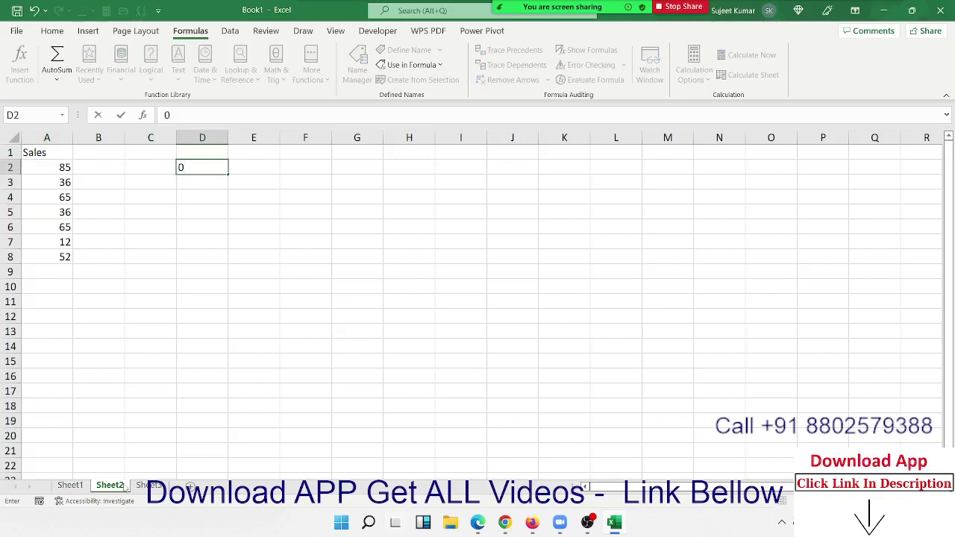
{"action": "type", "text": "-40"}
{"action": "type", "text": "50"}
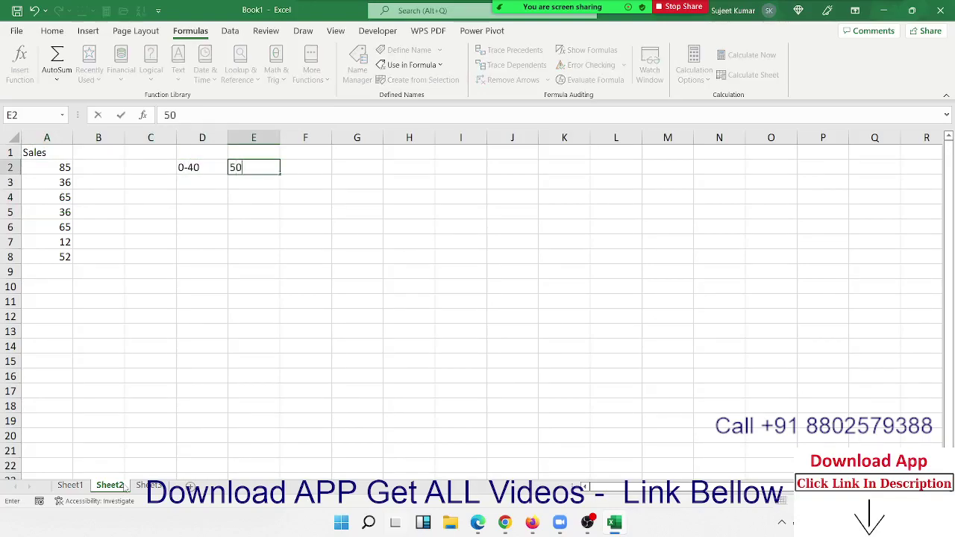
{"action": "type", "text": "0"}
{"action": "key", "text": "Return"}
{"action": "type", "text": "41"}
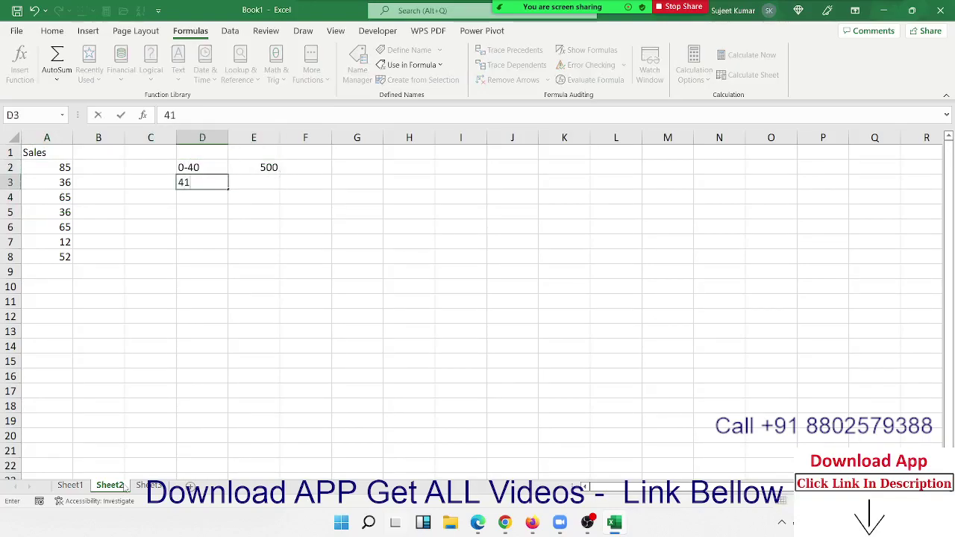
{"action": "type", "text": "-8"}
{"action": "type", "text": "0"}
{"action": "key", "text": "Tab"}
{"action": "type", "text": "1"}
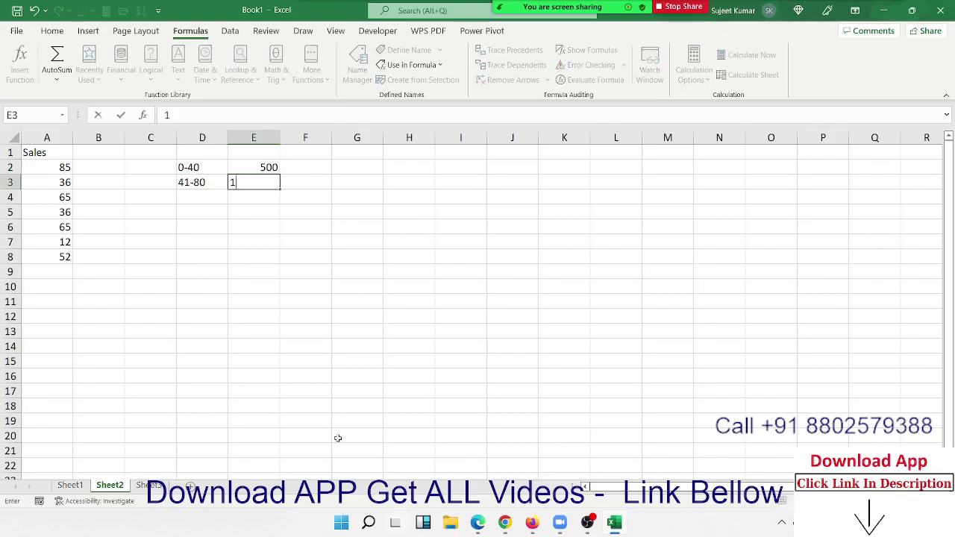
{"action": "type", "text": "000"}
{"action": "key", "text": "Return"}
Add slabs 81-100 → 2000 and >100 → 5000 in D4:E5.
{"action": "key", "text": "Left"}
{"action": "type", "text": "81"}
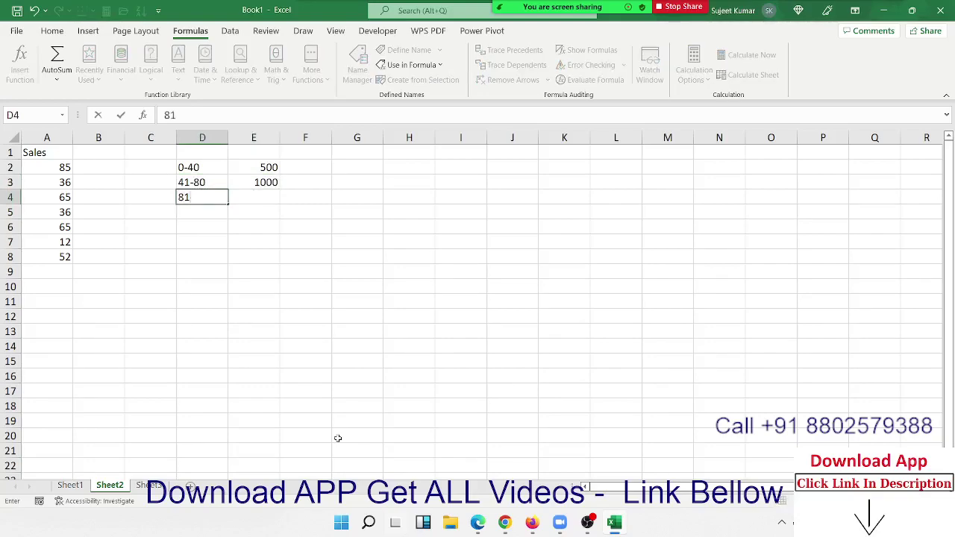
{"action": "type", "text": "-100"}
{"action": "key", "text": "Tab"}
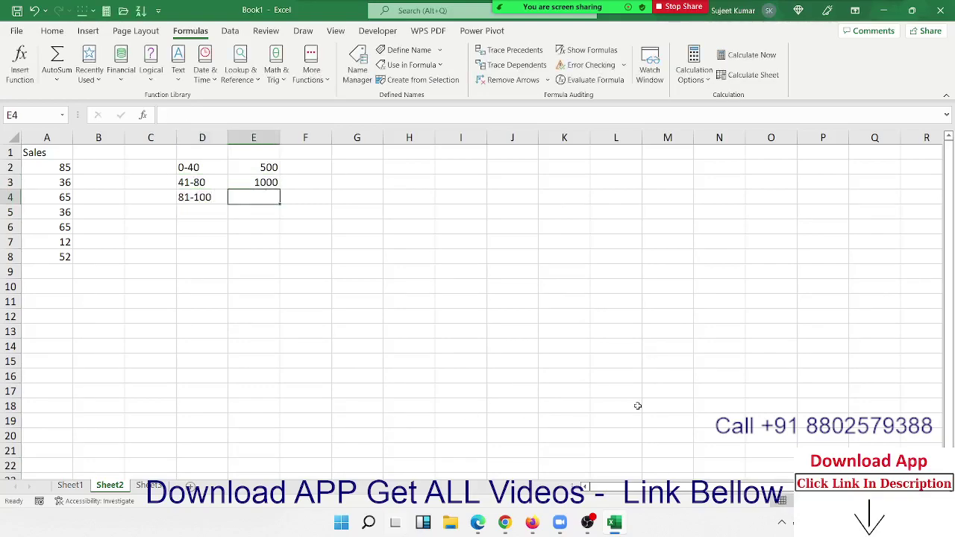
{"action": "type", "text": "2000"}
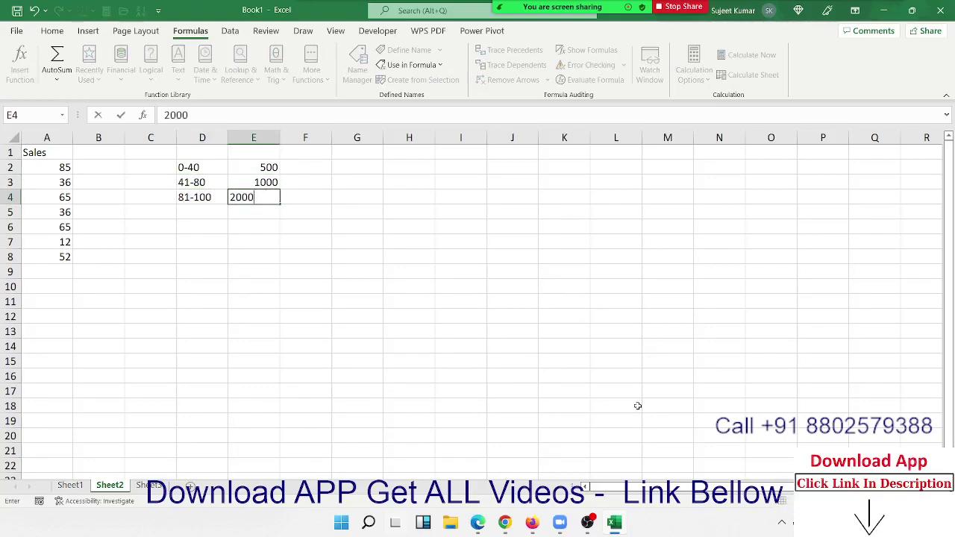
{"action": "key", "text": "Return"}
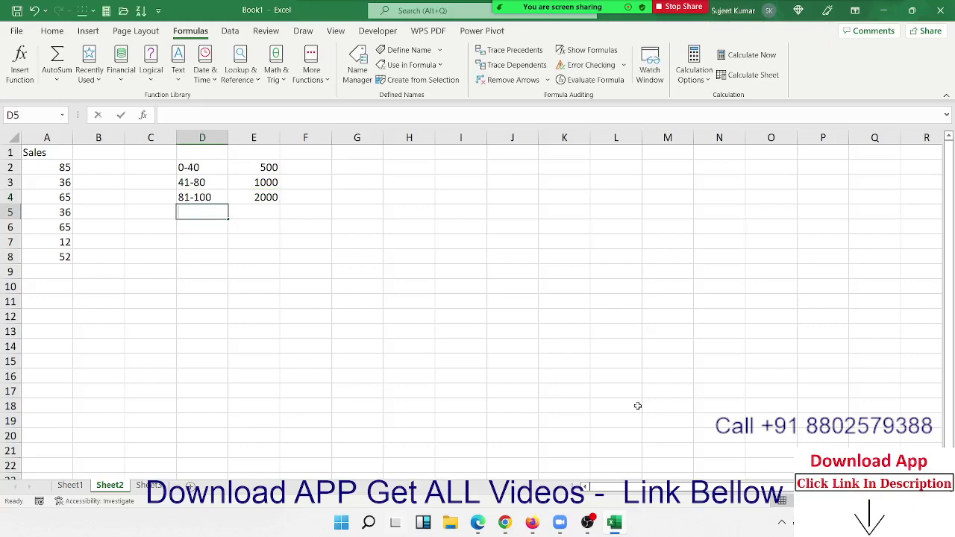
{"action": "type", "text": ">100"}
{"action": "key", "text": "Tab"}
{"action": "type", "text": "5"}
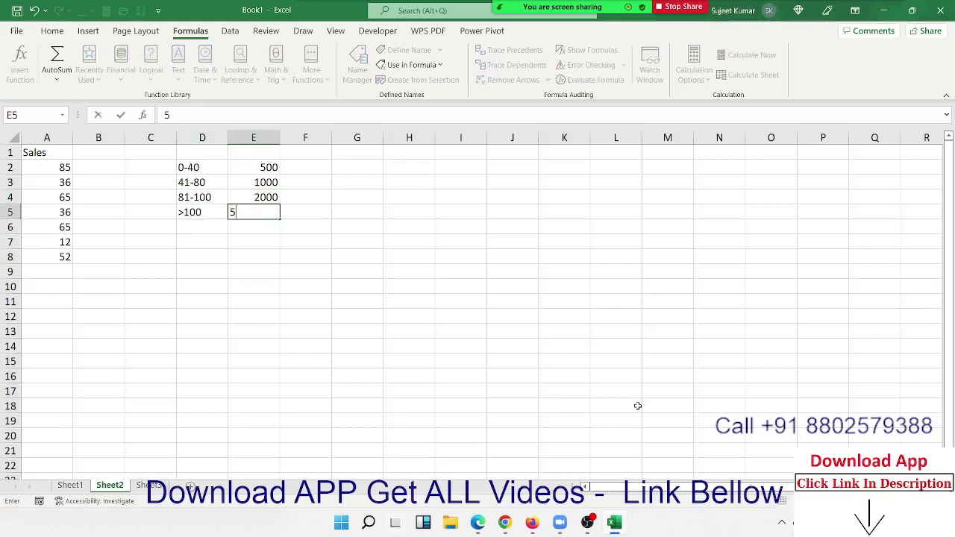
{"action": "type", "text": "000"}
{"action": "key", "text": "Left"}
{"action": "key", "text": "Left"}
{"action": "key", "text": "Left"}
{"action": "key", "text": "Up"}
{"action": "key", "text": "Up"}
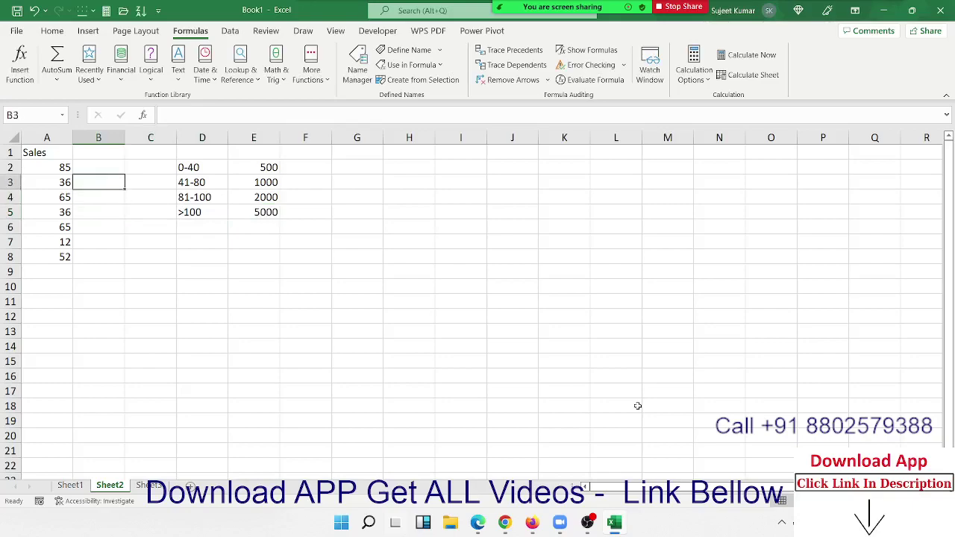
{"action": "key", "text": "Up"}
Type a nested IF in B2 testing A2 against 40, 80 and 100 for 500/1000/2000/5000.
{"action": "type", "text": "=IF"}
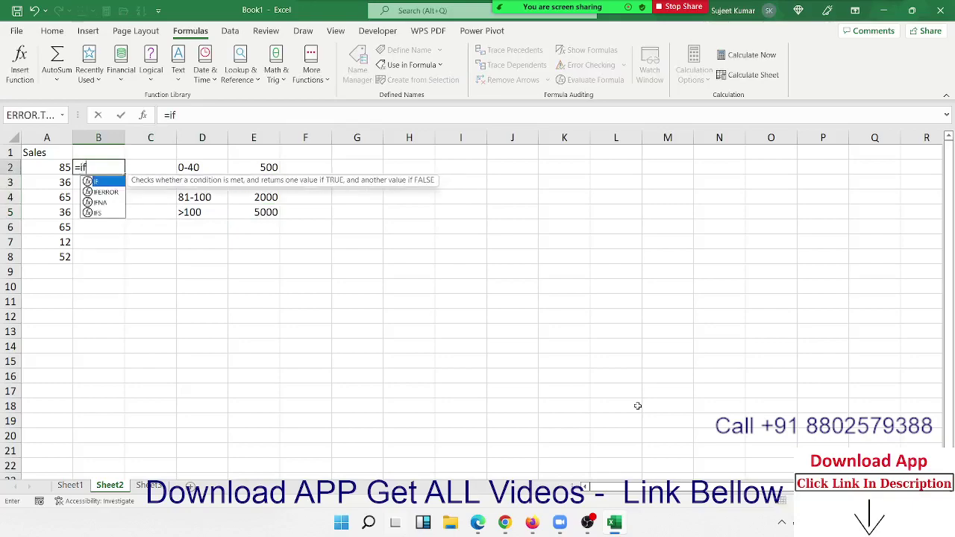
{"action": "type", "text": "("}
{"action": "key", "text": "Left"}
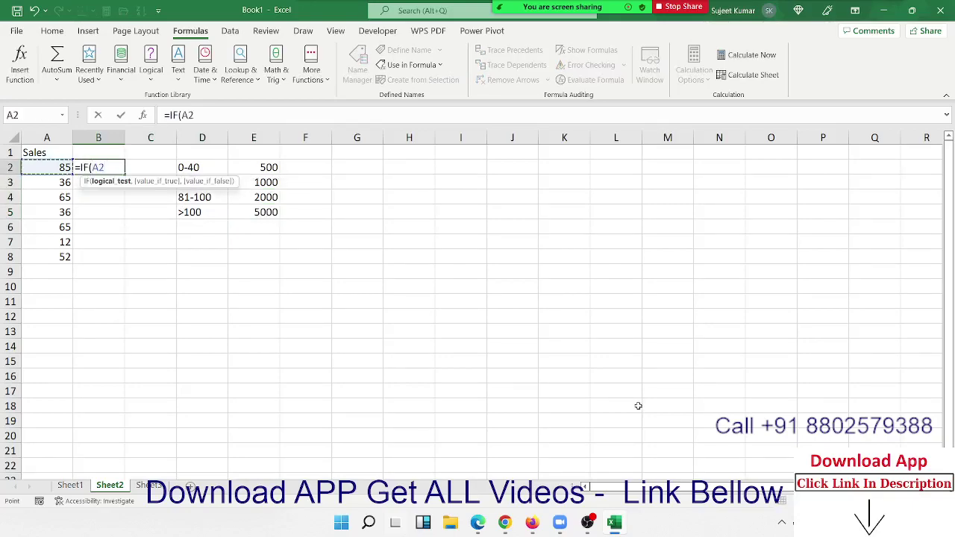
{"action": "type", "text": "<"}
{"action": "type", "text": "=40,"}
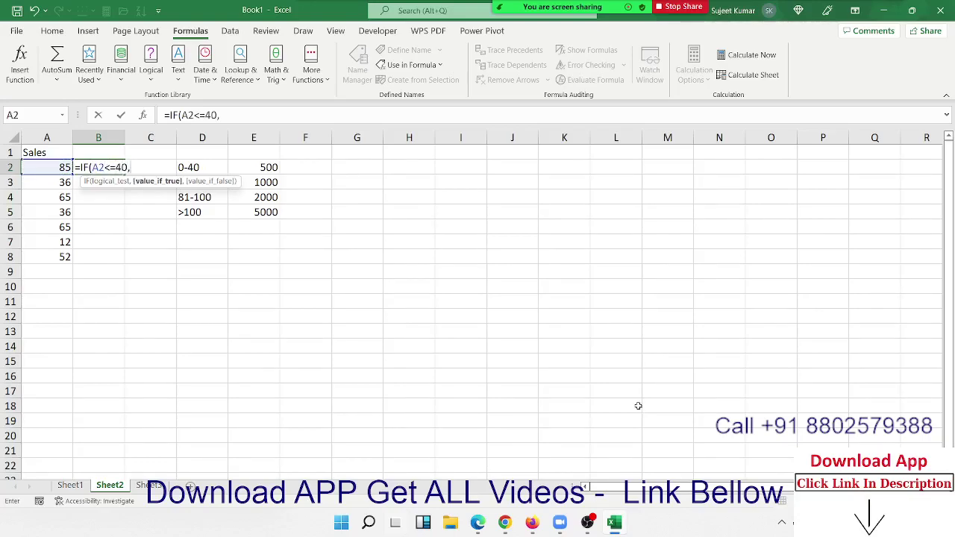
{"action": "type", "text": "500,"}
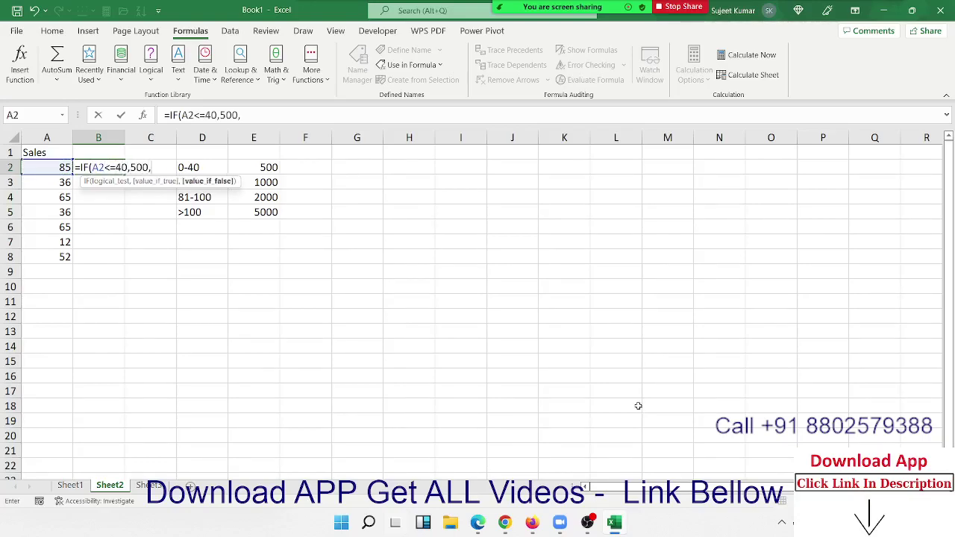
{"action": "type", "text": "if(A2"}
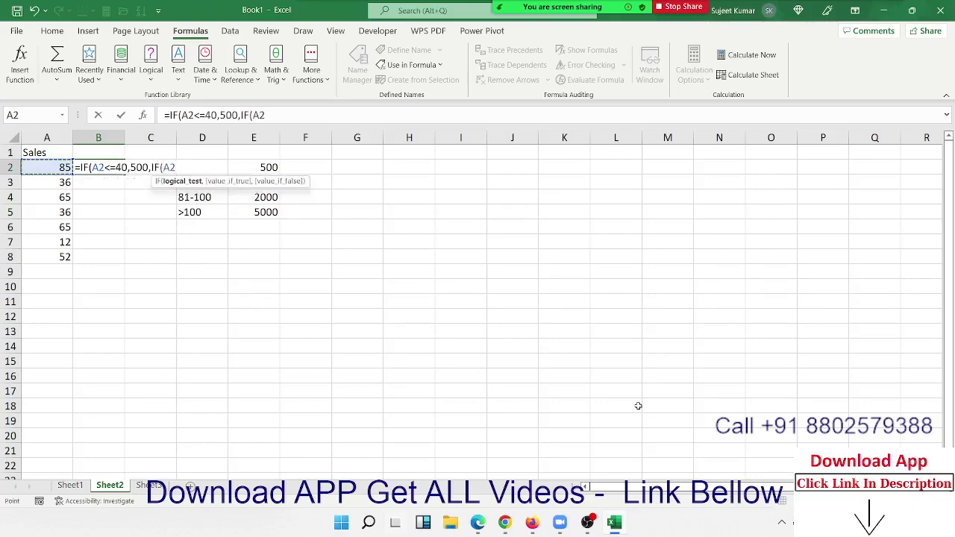
{"action": "type", "text": "<="}
{"action": "type", "text": "80"}
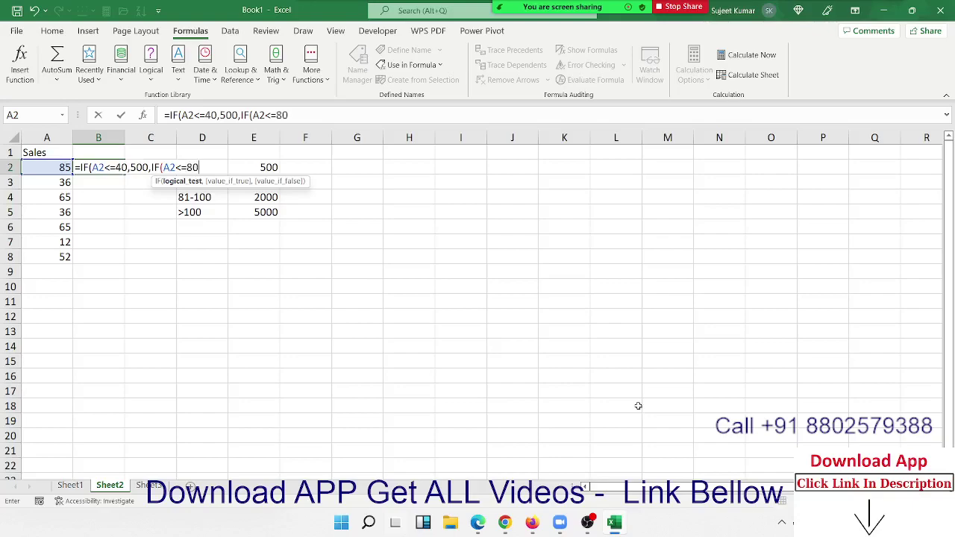
{"action": "type", "text": ",100"}
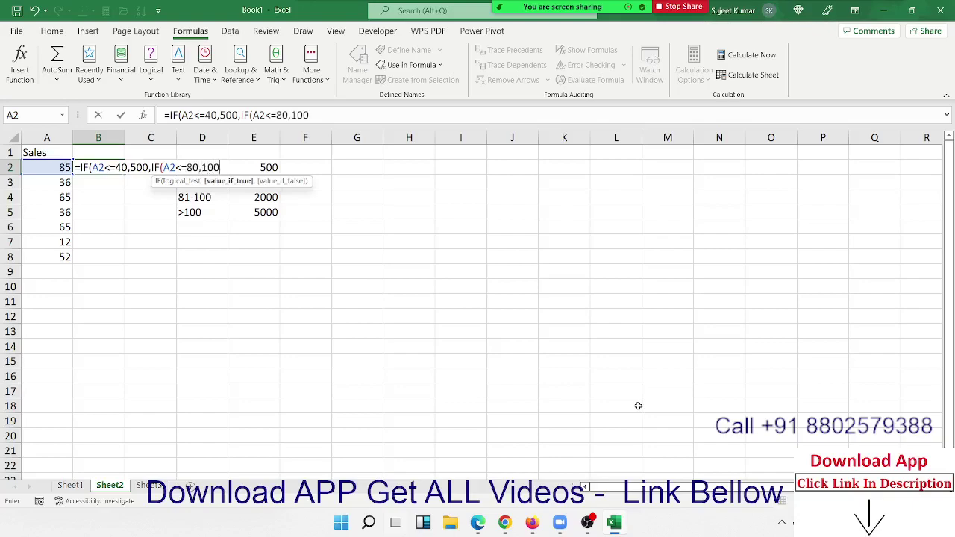
{"action": "type", "text": "0,IF("}
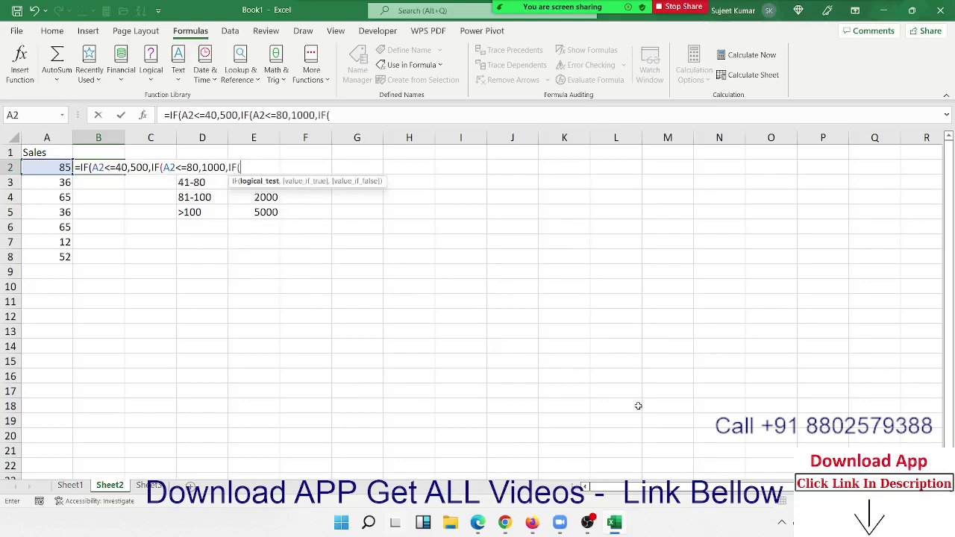
{"action": "type", "text": "A2<="}
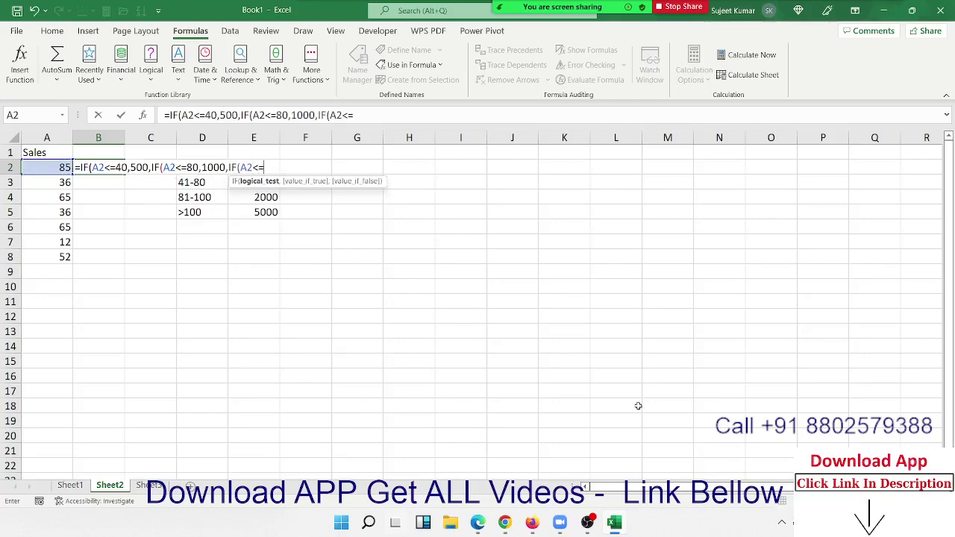
{"action": "type", "text": "100,"}
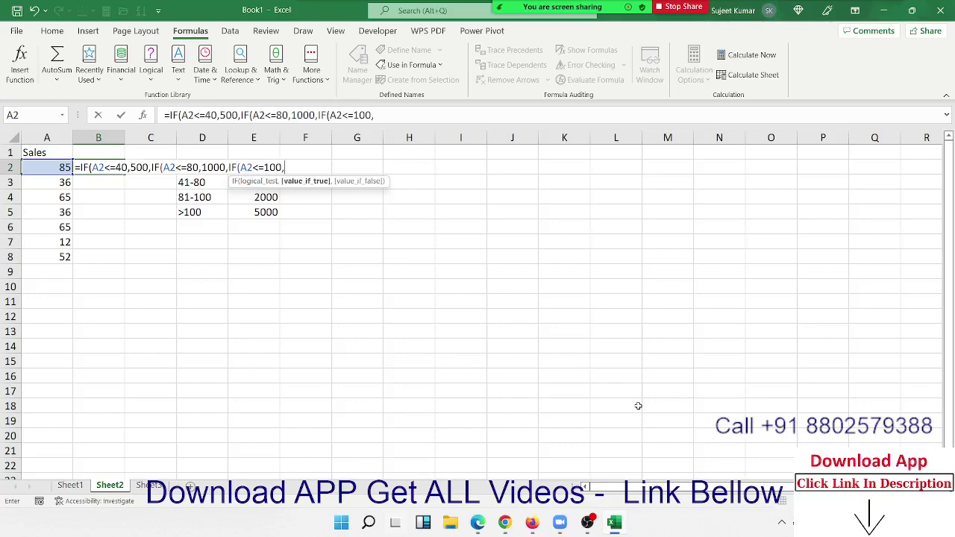
{"action": "type", "text": "2000,"}
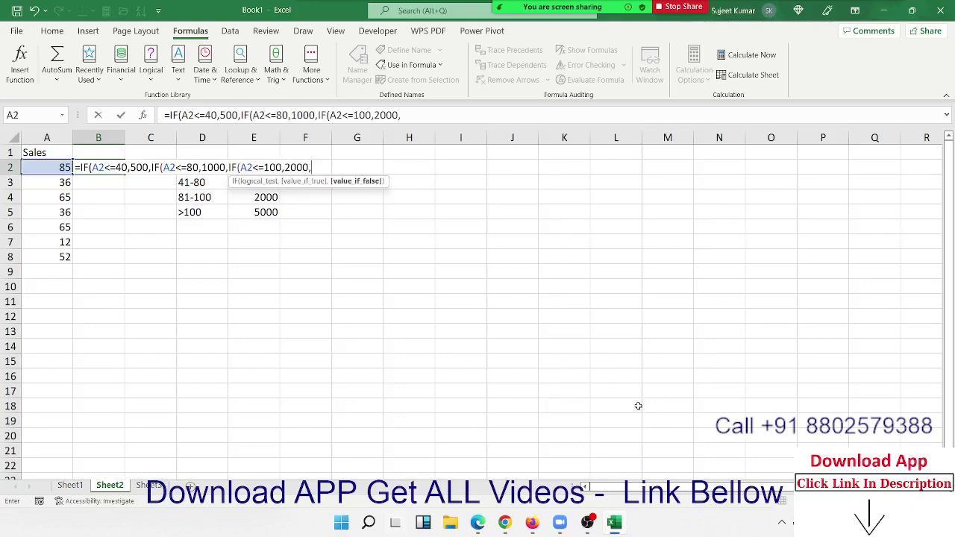
{"action": "type", "text": "A2"}
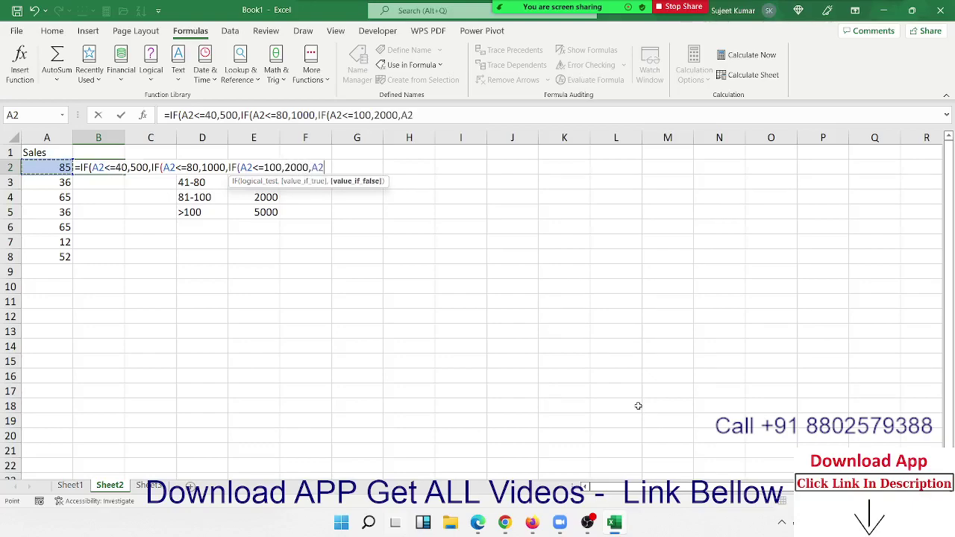
{"action": "type", "text": ">"}
{"action": "type", "text": "100,5"}
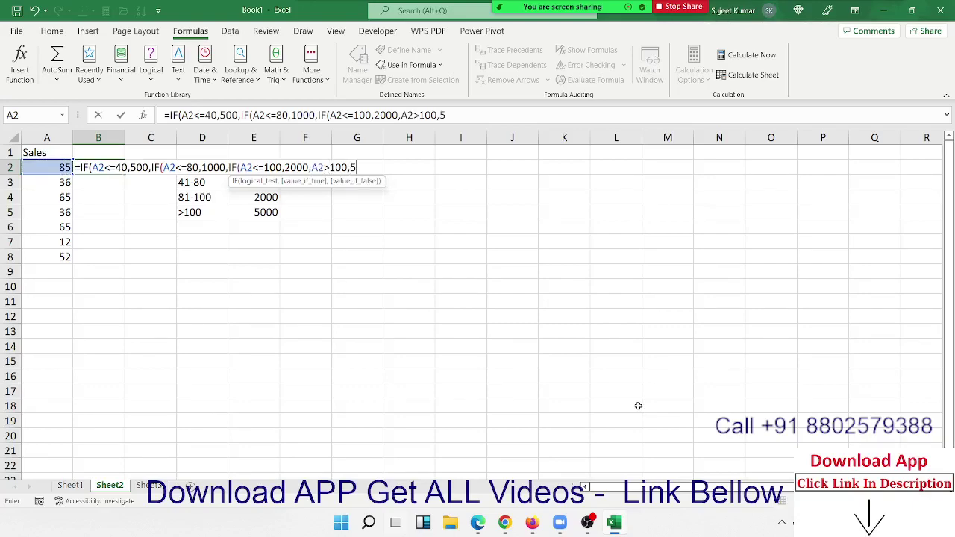
{"action": "type", "text": "000"}
{"action": "key", "text": "Return"}
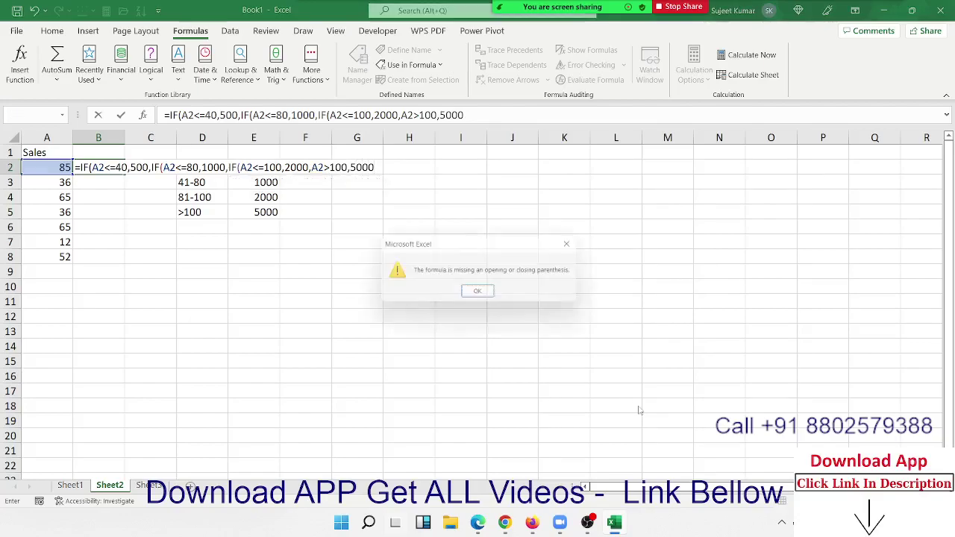
{"action": "key", "text": "Return"}
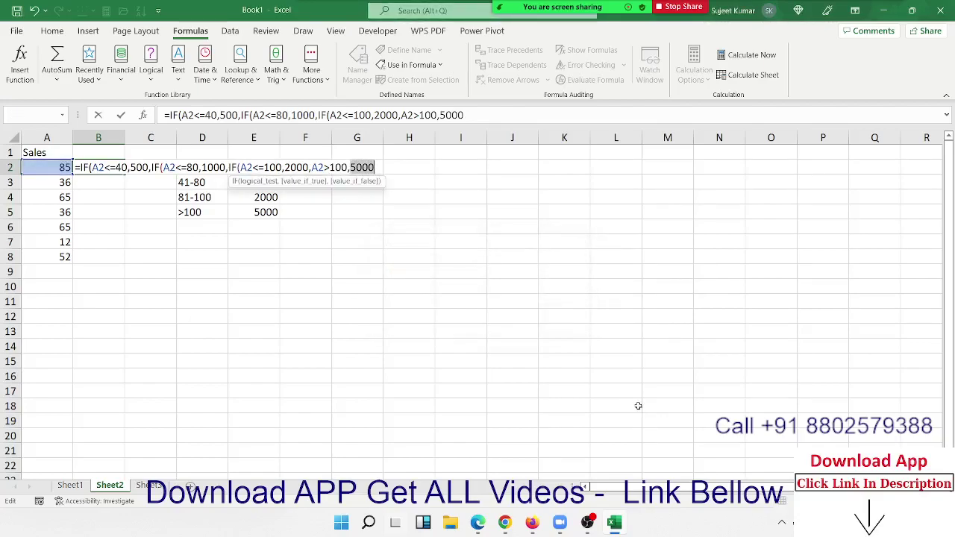
Insert the missing IF( before A2>100 and accept Excel's parenthesis correction.
{"action": "key", "text": "Left"}
{"action": "key", "text": "Left"}
{"action": "key", "text": "Left"}
{"action": "key", "text": "Left"}
{"action": "key", "text": "Left"}
{"action": "key", "text": "Left"}
{"action": "key", "text": "Left"}
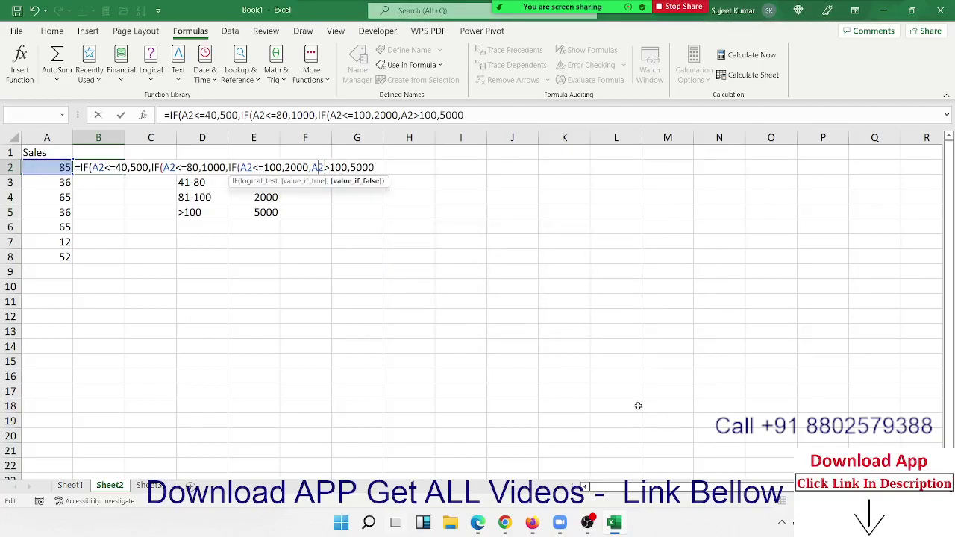
{"action": "key", "text": "Left"}
{"action": "type", "text": "IF("}
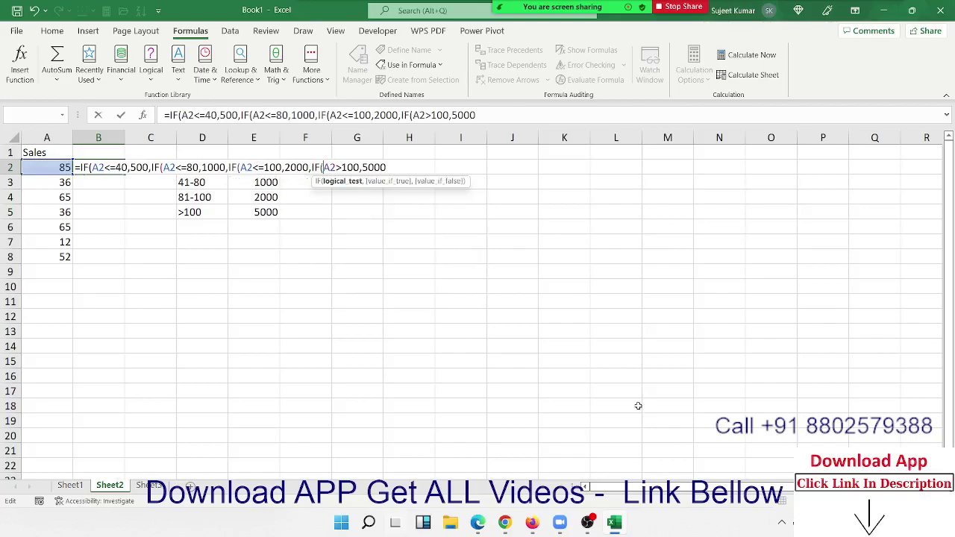
{"action": "key", "text": "Return"}
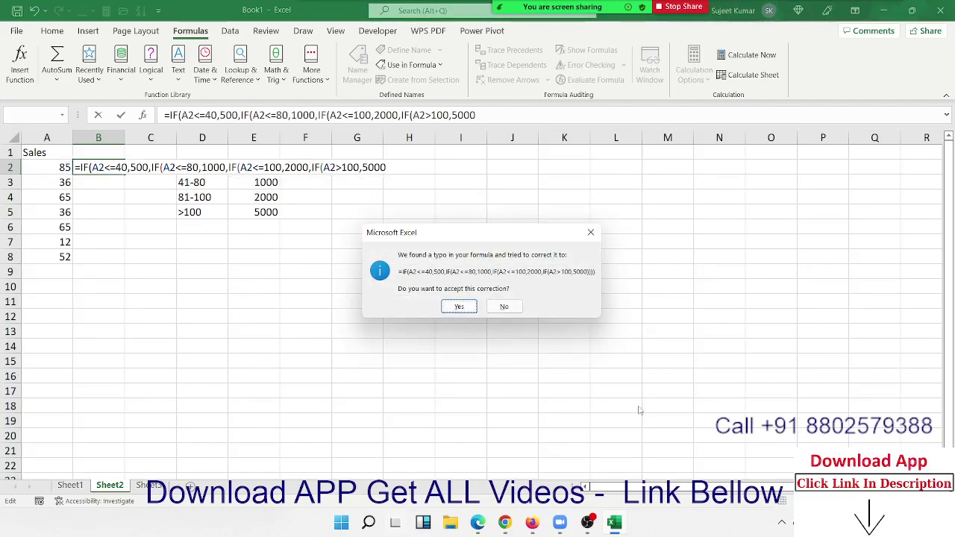
{"action": "key", "text": "Return"}
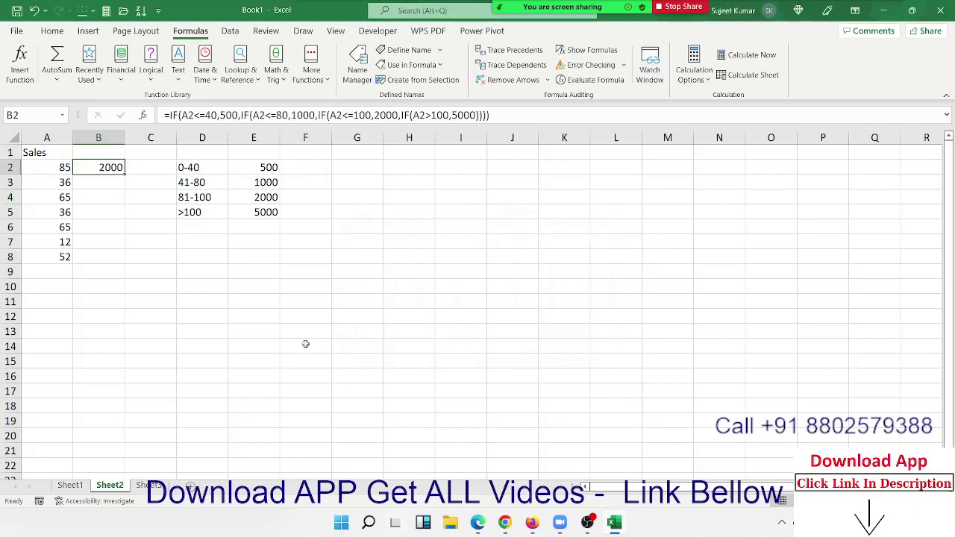
Fill B2's slab formula down to B8 and enter the test value 85 in I2.
{"action": "double_click", "coordinate": [124, 171]}
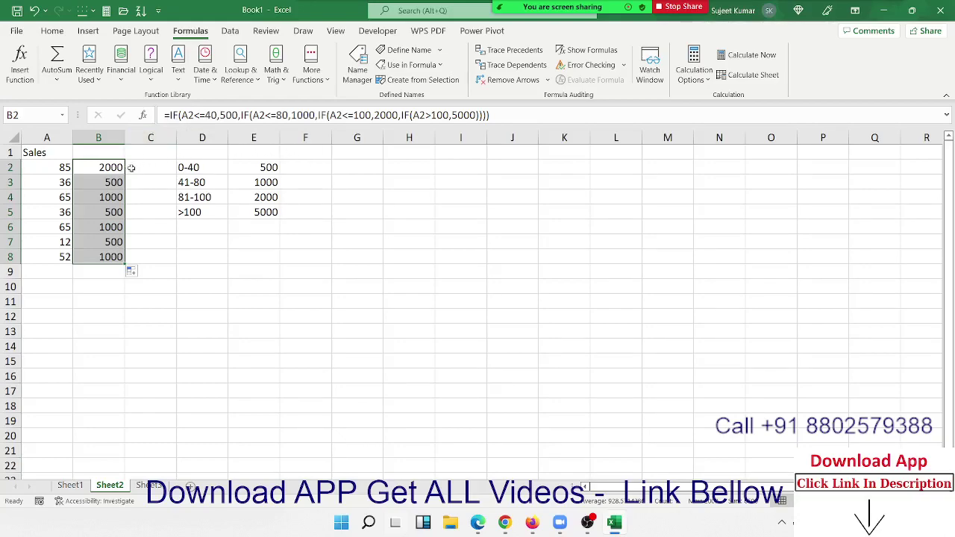
{"action": "left_click", "coordinate": [477, 171]}
{"action": "type", "text": "85"}
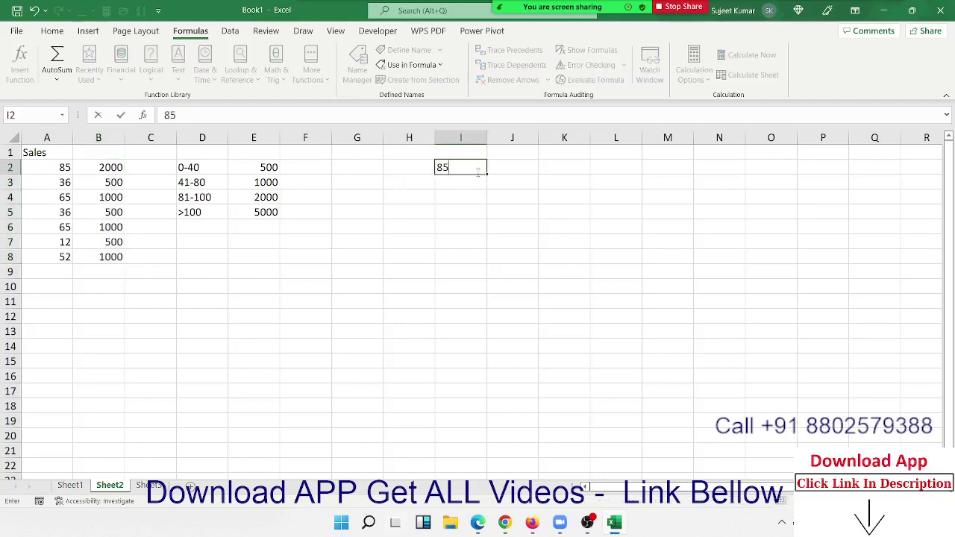
{"action": "key", "text": "Return"}
{"action": "left_click", "coordinate": [526, 171]}
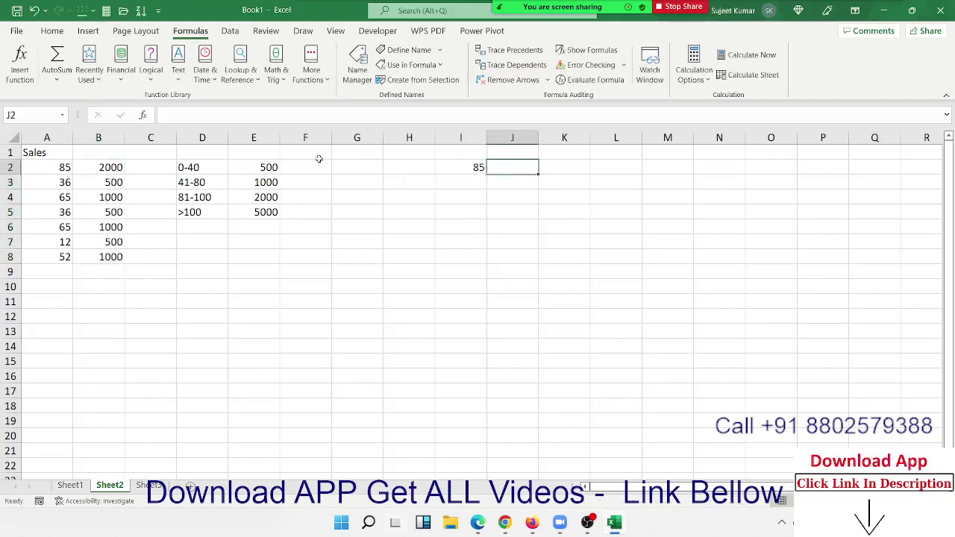
{"action": "left_click", "coordinate": [103, 169]}
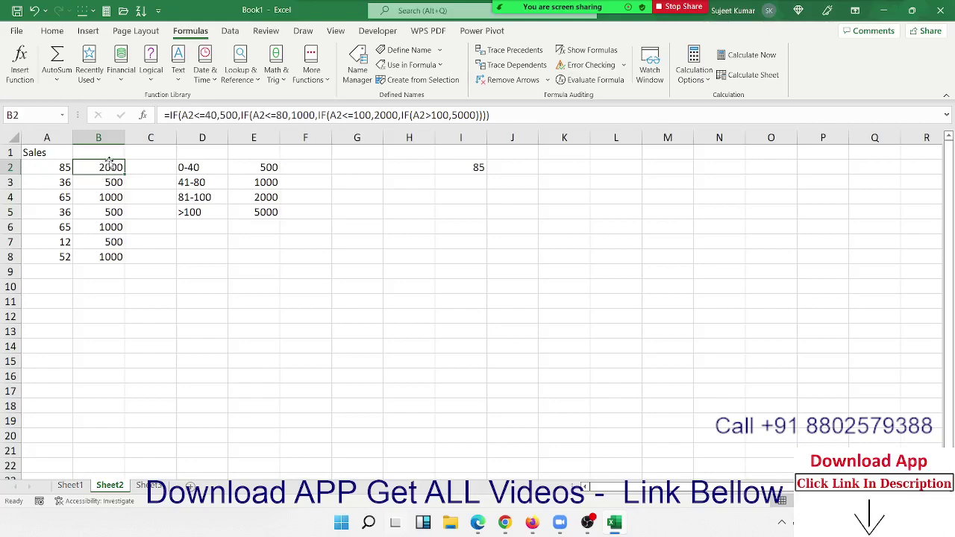
Copy B2's nested IF formula and define it as the workbook name INC.
{"action": "left_click", "coordinate": [171, 115]}
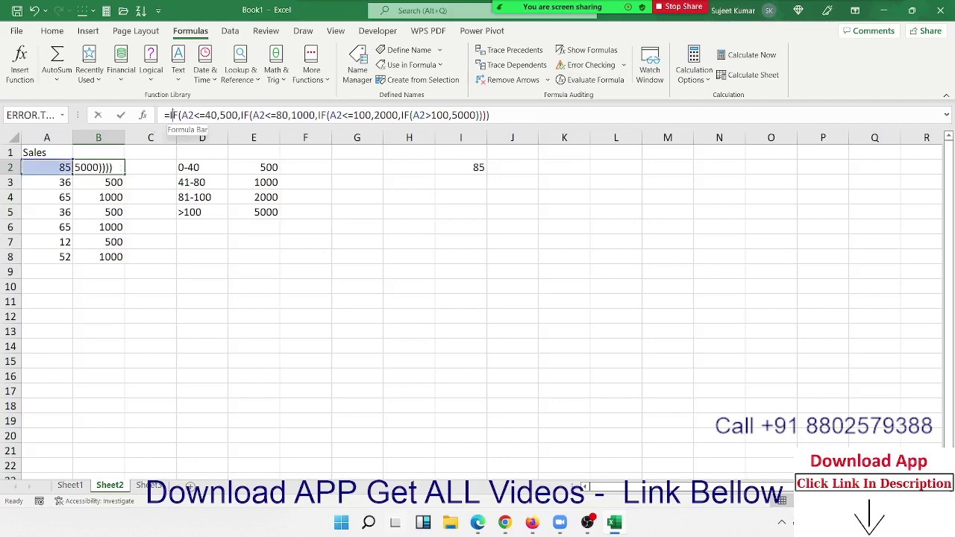
{"action": "left_click_drag", "start_coordinate": [538, 116], "coordinate": [2, 125]}
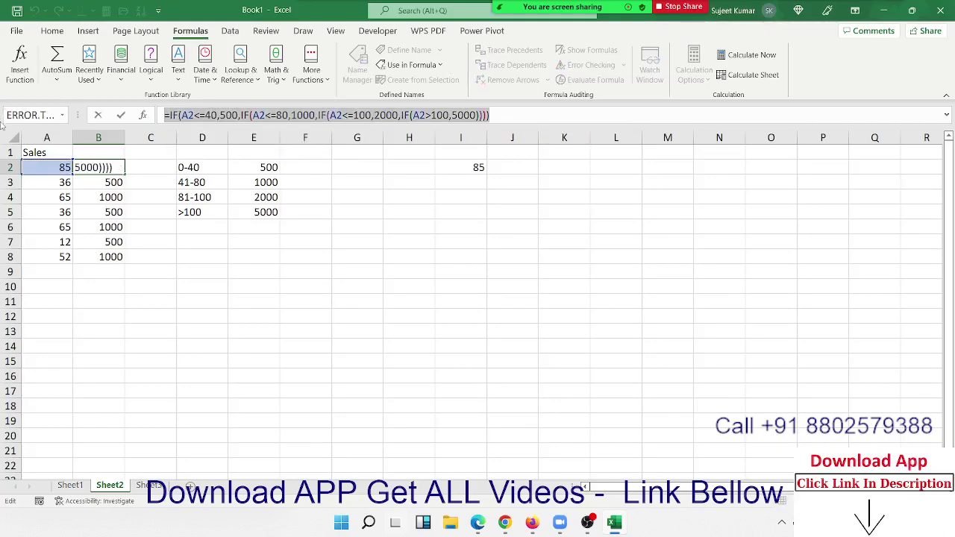
{"action": "key", "text": "Escape"}
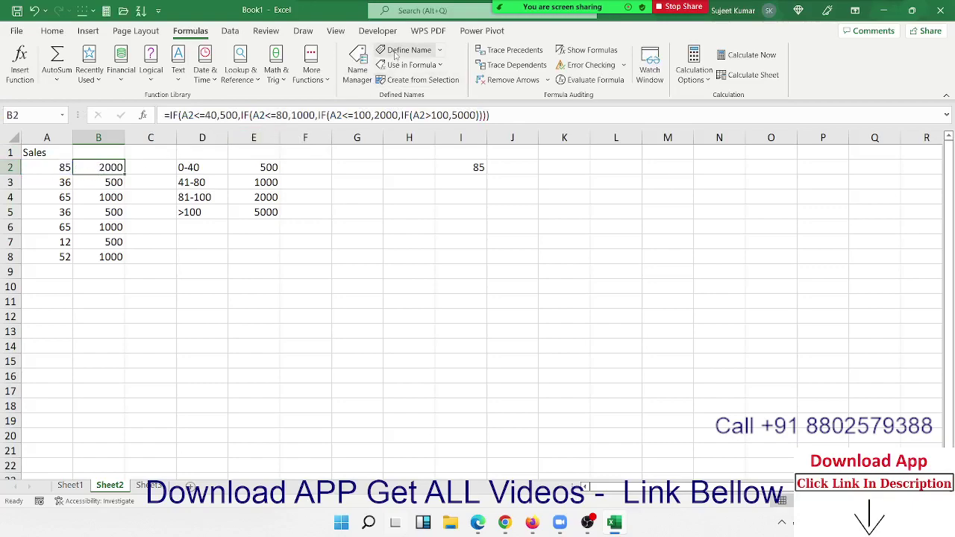
{"action": "left_click", "coordinate": [396, 54]}
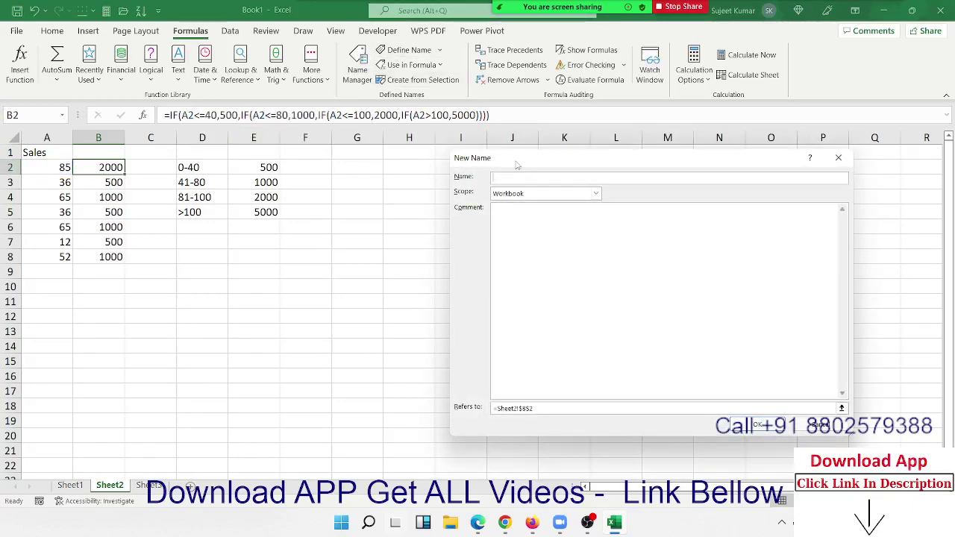
{"action": "type", "text": "D"}
{"action": "left_click", "coordinate": [545, 409]}
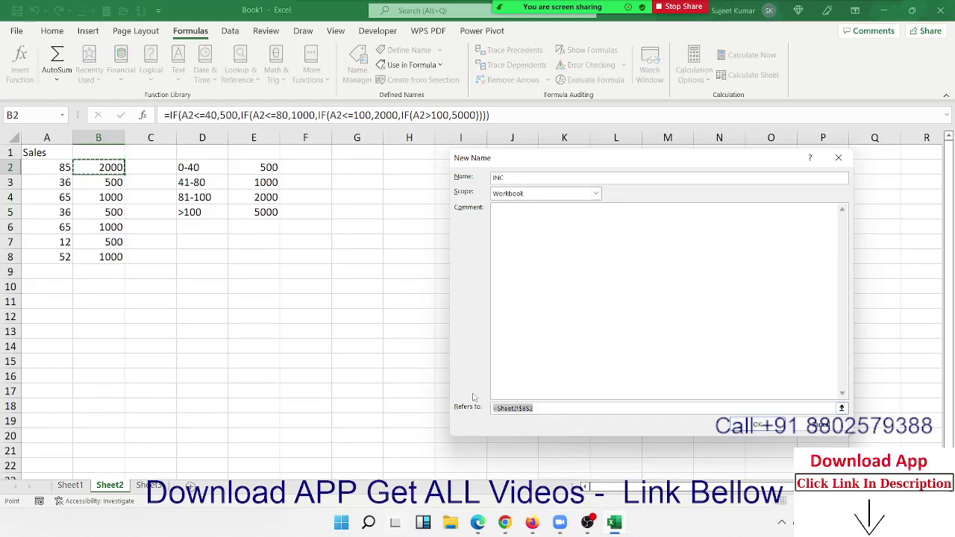
{"action": "key", "text": "ctrl+v"}
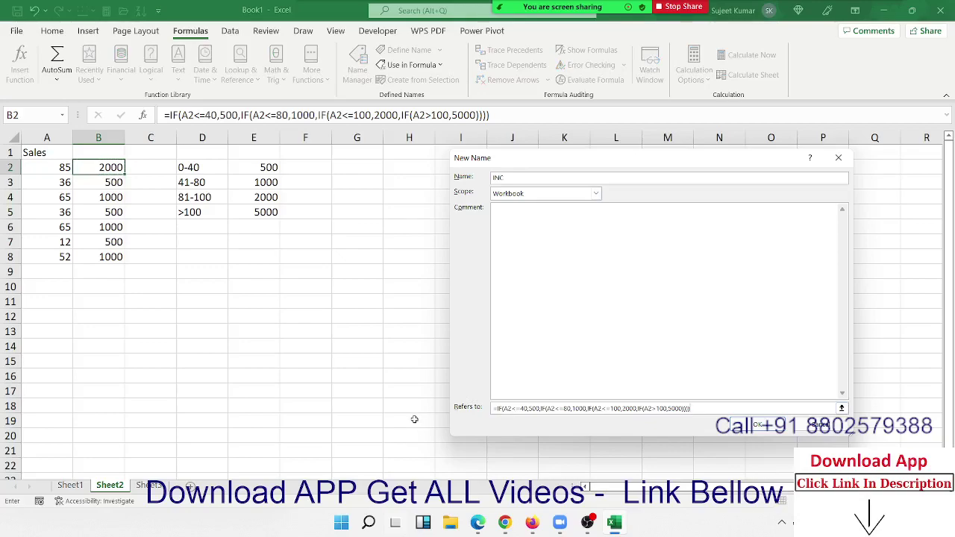
{"action": "left_click", "coordinate": [754, 425]}
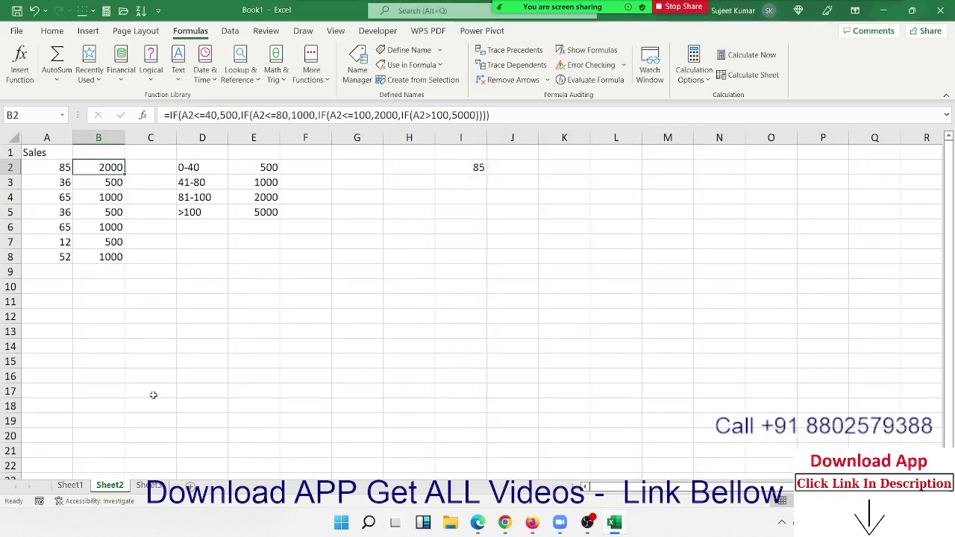
Enter =INC in J2 to get 2000 for I2's 85, then switch to Sheet1.
{"action": "left_click", "coordinate": [495, 169]}
{"action": "type", "text": "=in"}
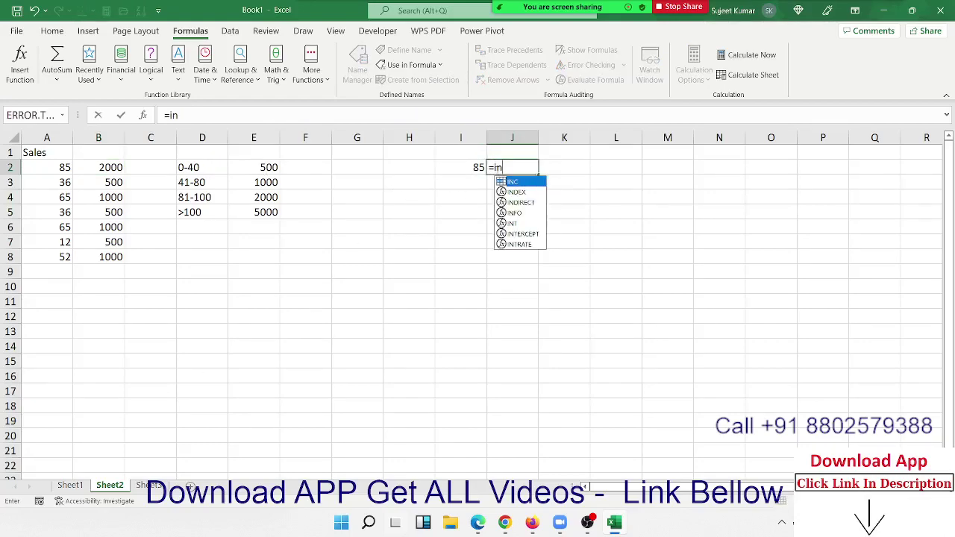
{"action": "key", "text": "Tab"}
{"action": "key", "text": "Return"}
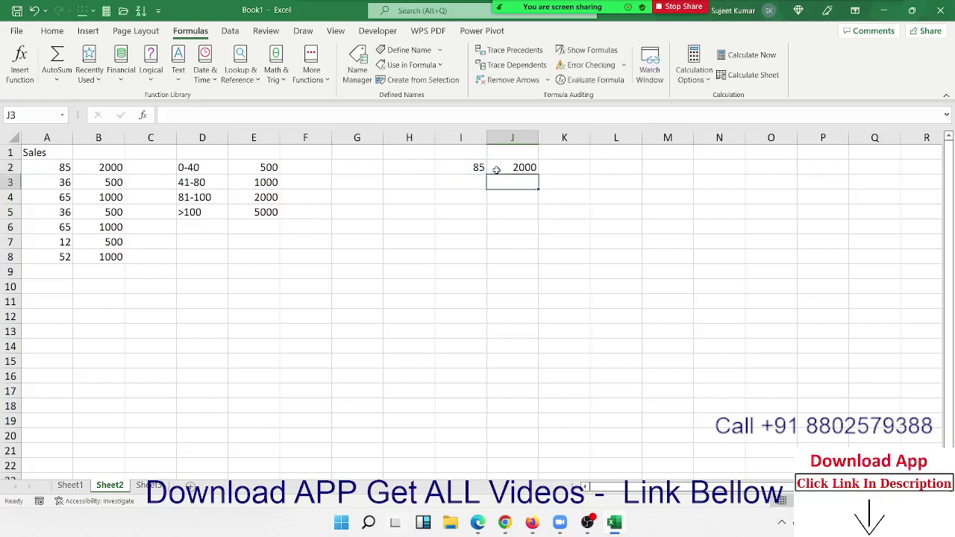
{"action": "left_click", "coordinate": [497, 170]}
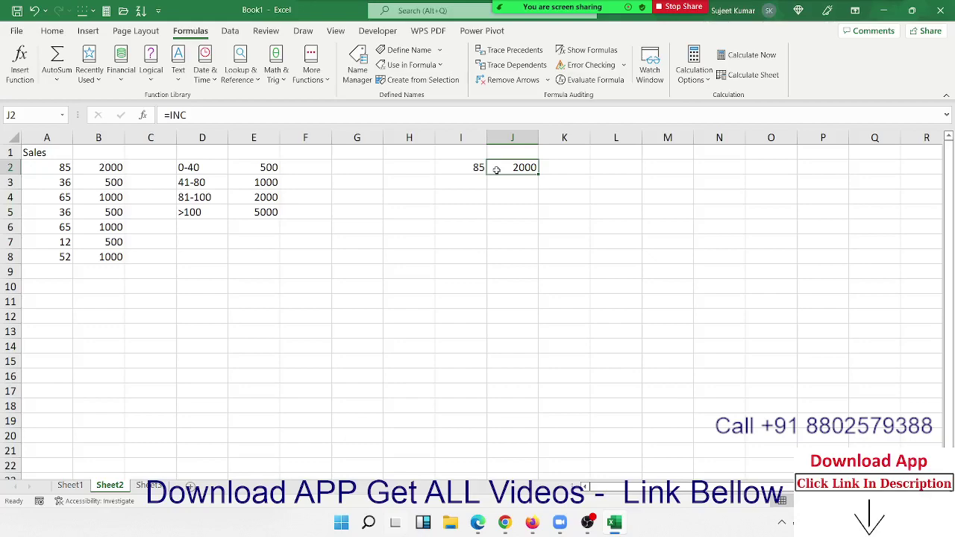
{"action": "left_click", "coordinate": [70, 485]}
Review formulas in Sheet1's C3, I5 and I9, then Sheet2's B3 and J2.
{"action": "left_click_drag", "start_coordinate": [105, 213], "coordinate": [34, 152]}
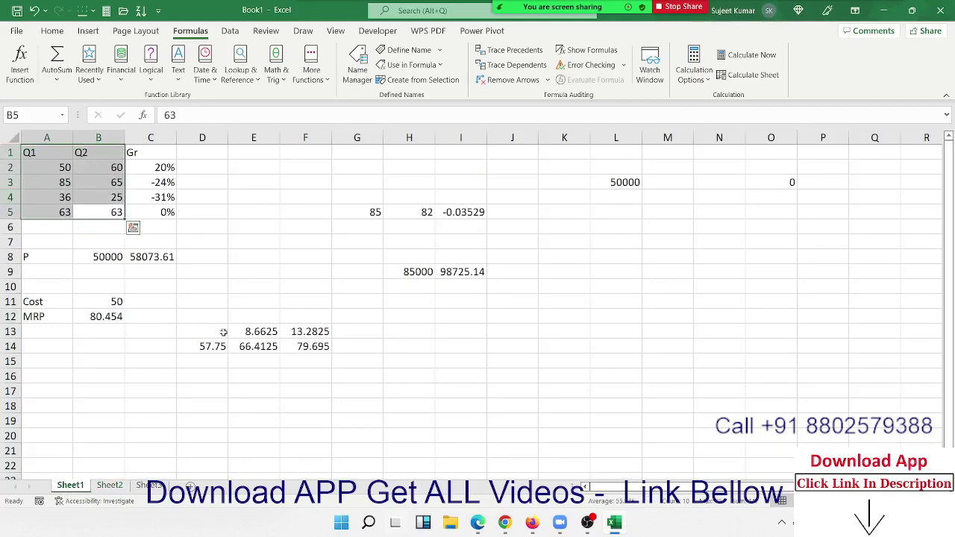
{"action": "left_click", "coordinate": [214, 268]}
{"action": "left_click", "coordinate": [165, 182]}
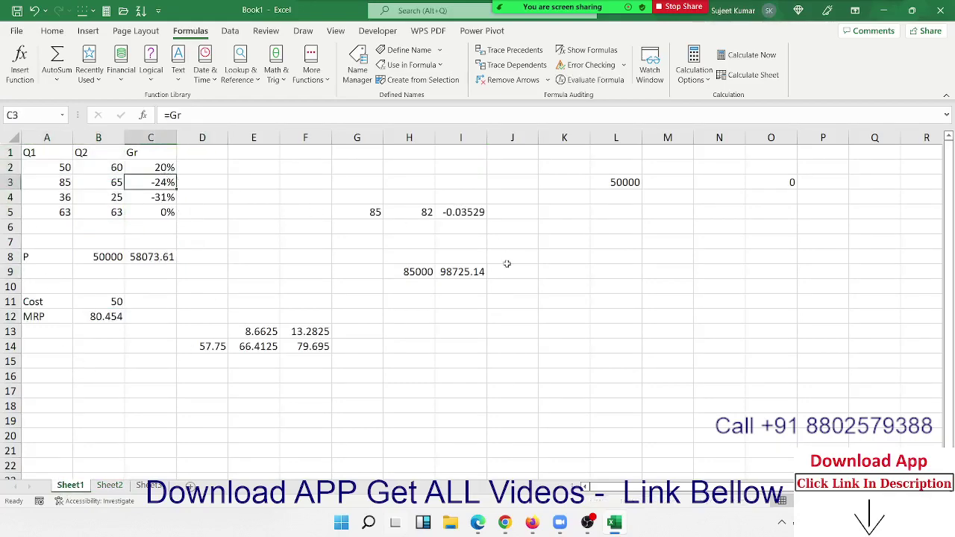
{"action": "left_click", "coordinate": [458, 270]}
{"action": "left_click", "coordinate": [466, 219]}
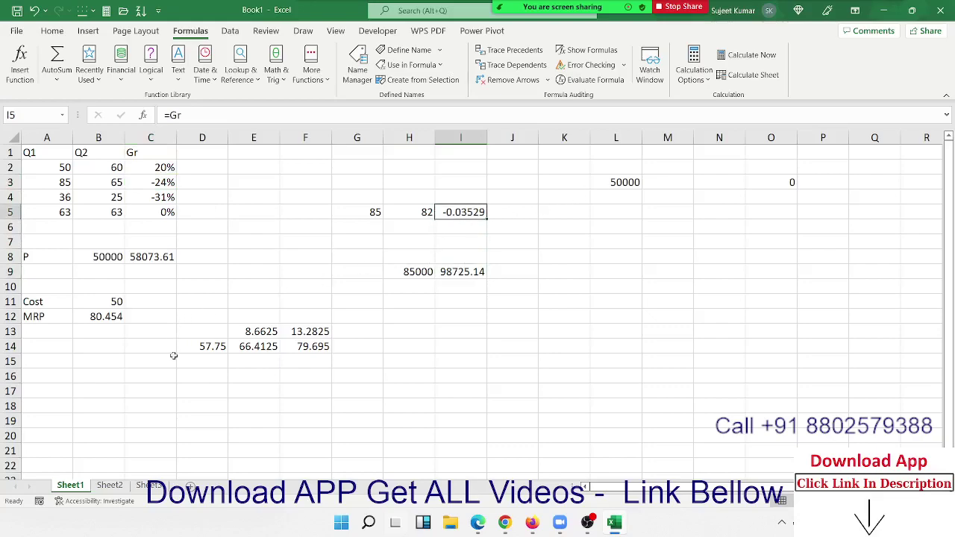
{"action": "left_click", "coordinate": [123, 477]}
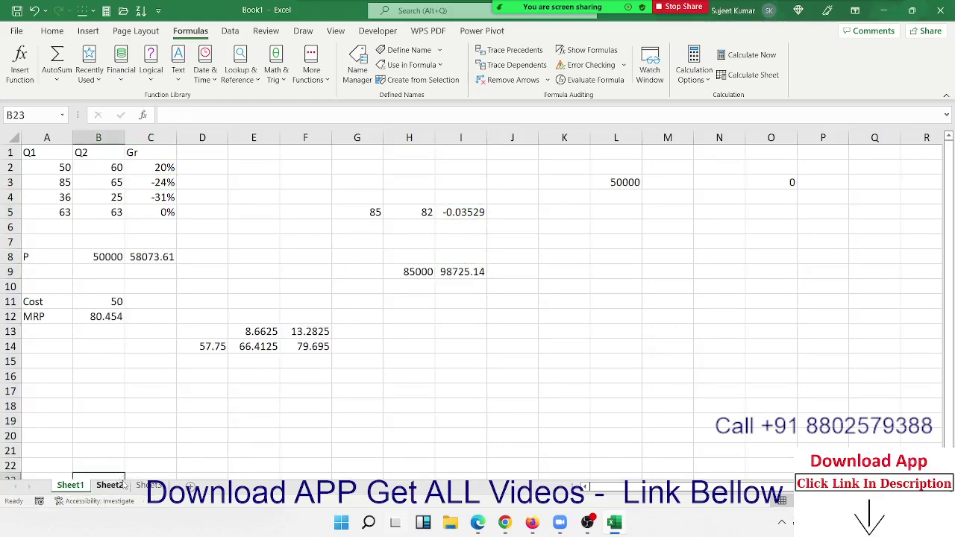
{"action": "left_click", "coordinate": [112, 485]}
{"action": "left_click", "coordinate": [94, 182]}
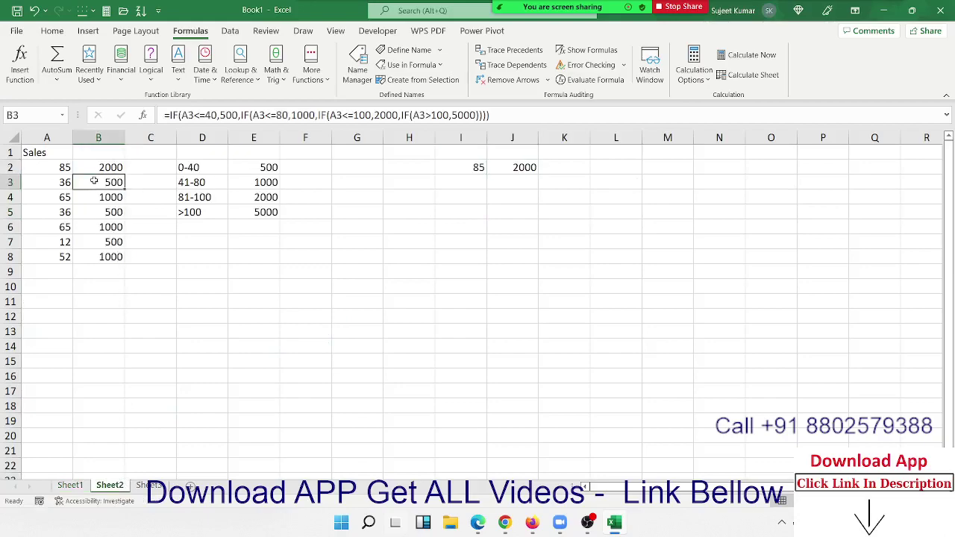
{"action": "left_click", "coordinate": [510, 170]}
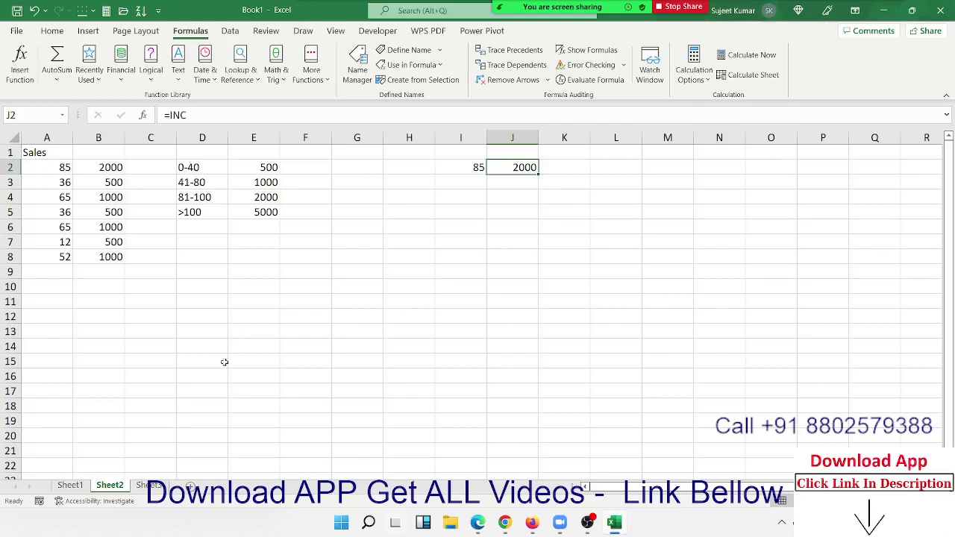
On Sheet3, enter the labels Loan Amt, Rate and Time across row 2.
{"action": "left_click", "coordinate": [147, 486]}
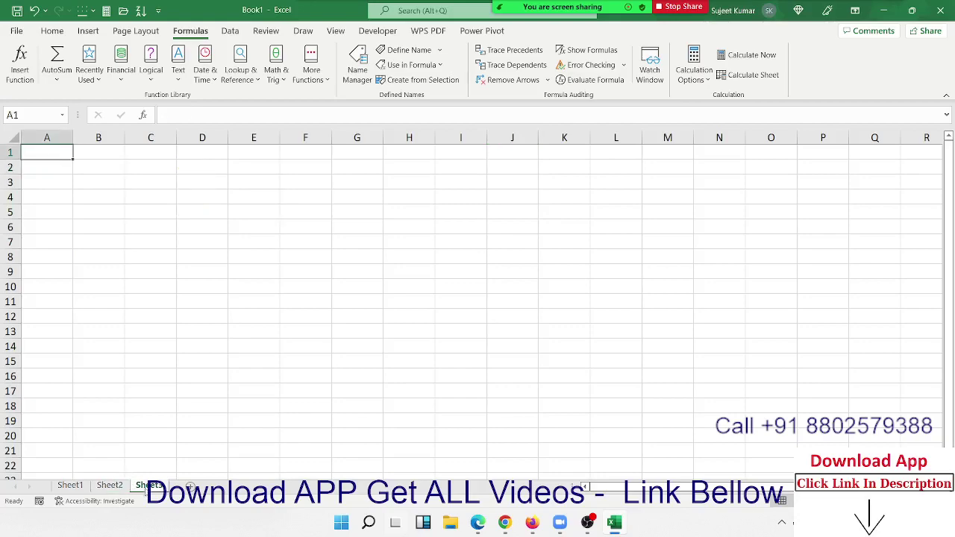
{"action": "left_click", "coordinate": [213, 294]}
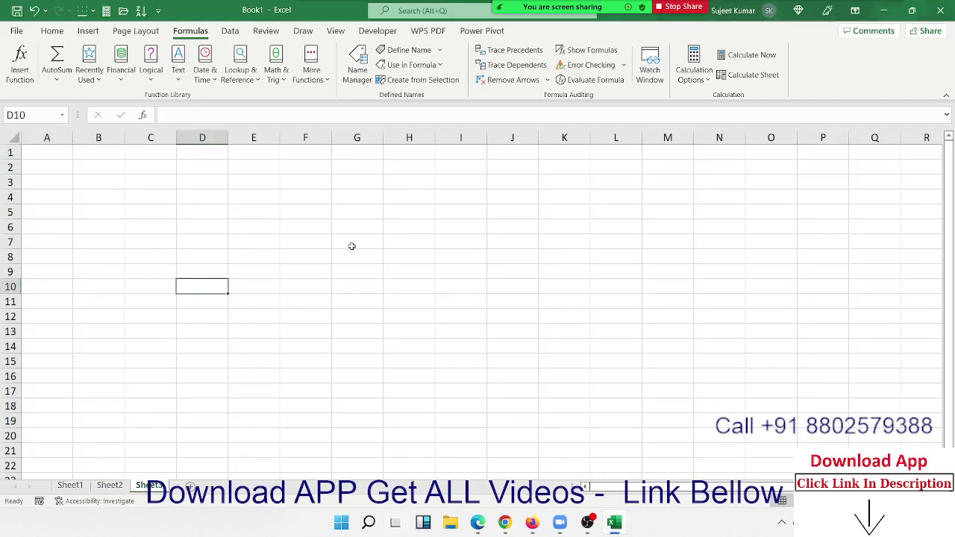
{"action": "left_click", "coordinate": [57, 162]}
{"action": "type", "text": "L"}
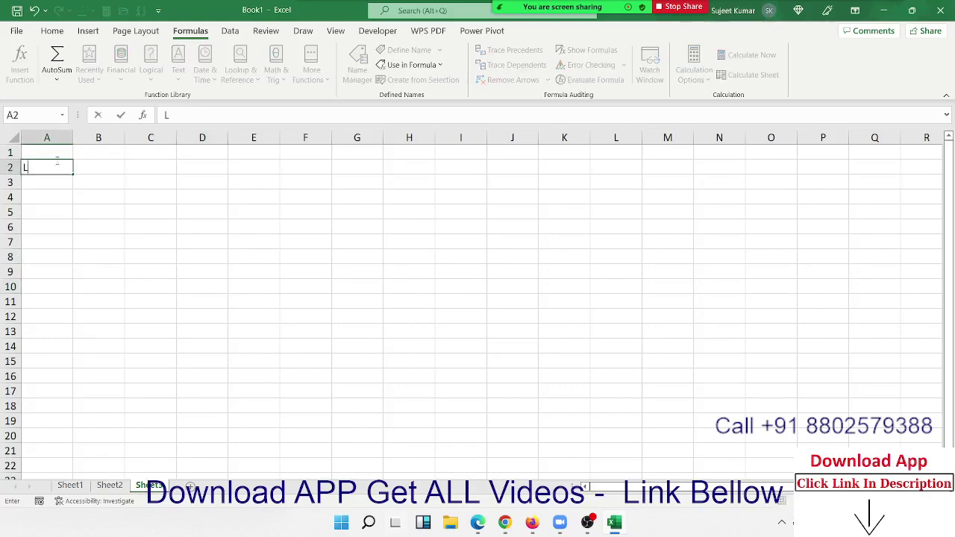
{"action": "type", "text": "oan "}
{"action": "type", "text": "Amt"}
{"action": "key", "text": "Tab"}
{"action": "key", "text": "Tab"}
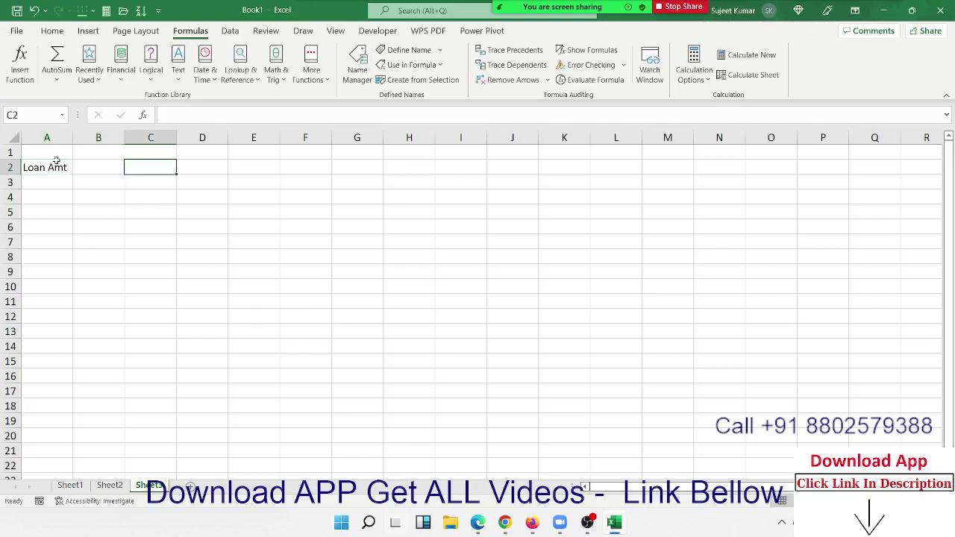
{"action": "type", "text": "Ra"}
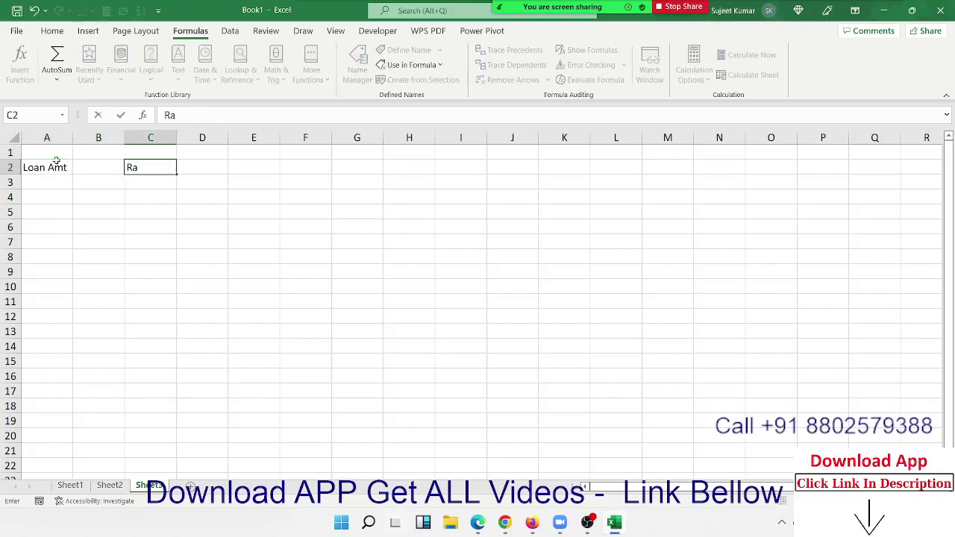
{"action": "type", "text": "y"}
{"action": "key", "text": "BackSpace"}
{"action": "type", "text": "t"}
{"action": "type", "text": "r"}
{"action": "key", "text": "BackSpace"}
{"action": "type", "text": "e"}
{"action": "key", "text": "Tab"}
{"action": "key", "text": "Tab"}
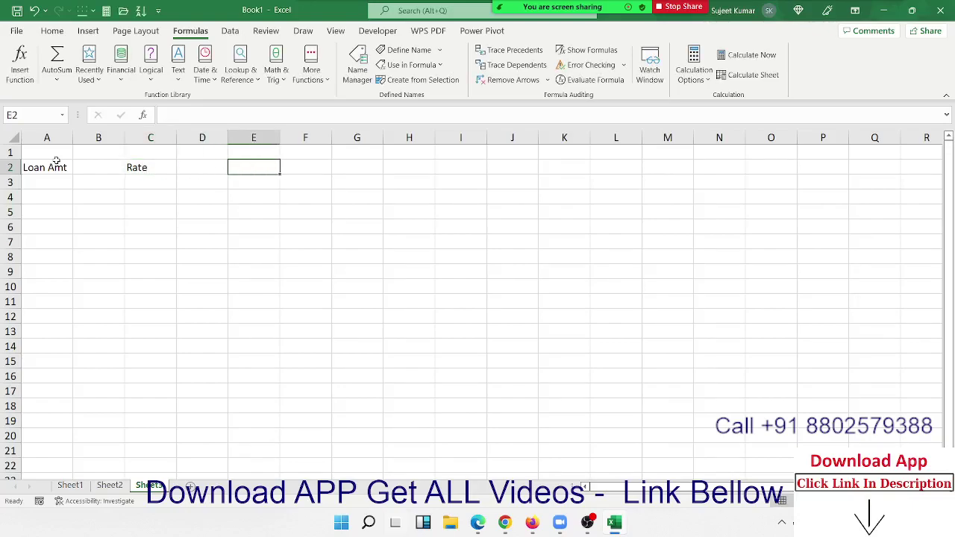
{"action": "type", "text": "Time"}
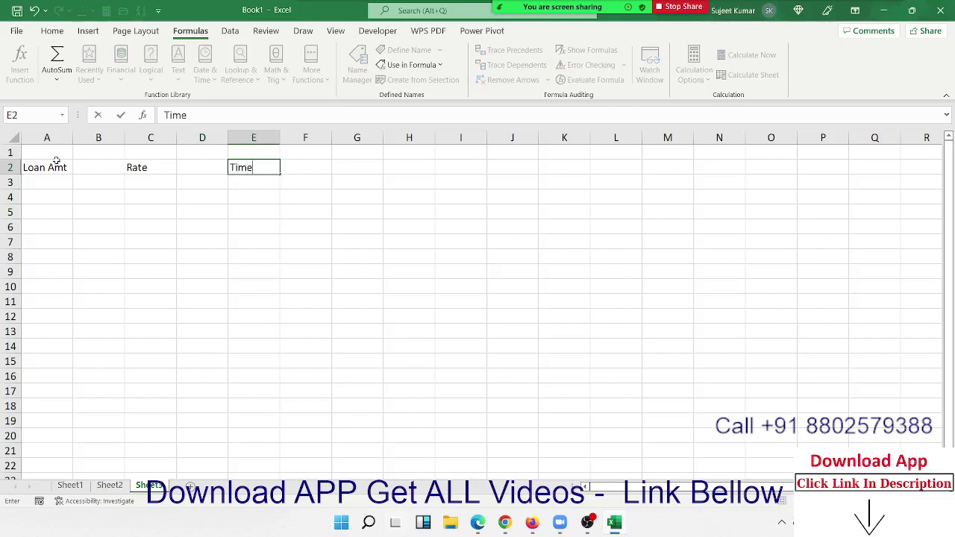
{"action": "key", "text": "Return"}
Add the Date label in G2.
{"action": "key", "text": "Left"}
{"action": "key", "text": "Left"}
{"action": "key", "text": "Left"}
{"action": "key", "text": "Left"}
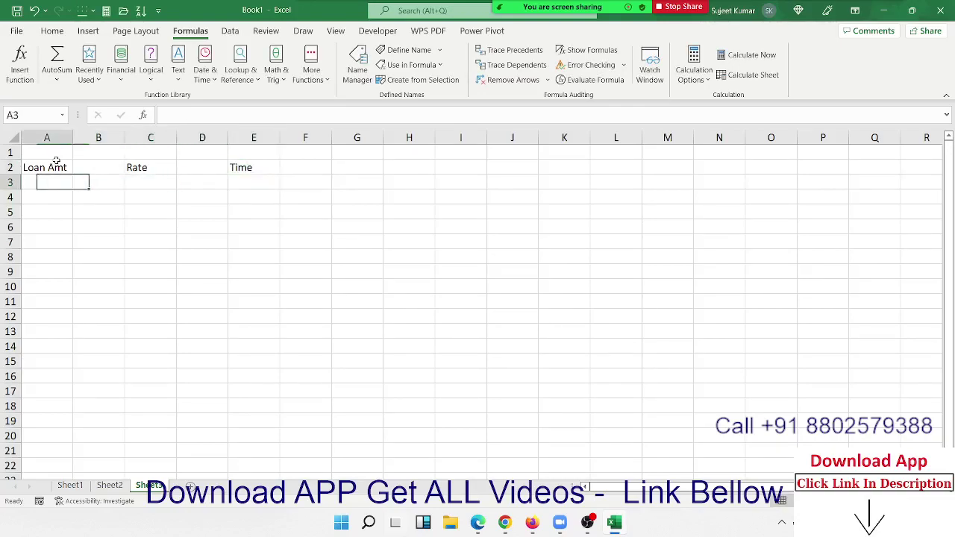
{"action": "key", "text": "Up"}
{"action": "key", "text": "Right"}
{"action": "key", "text": "Right"}
{"action": "key", "text": "Right"}
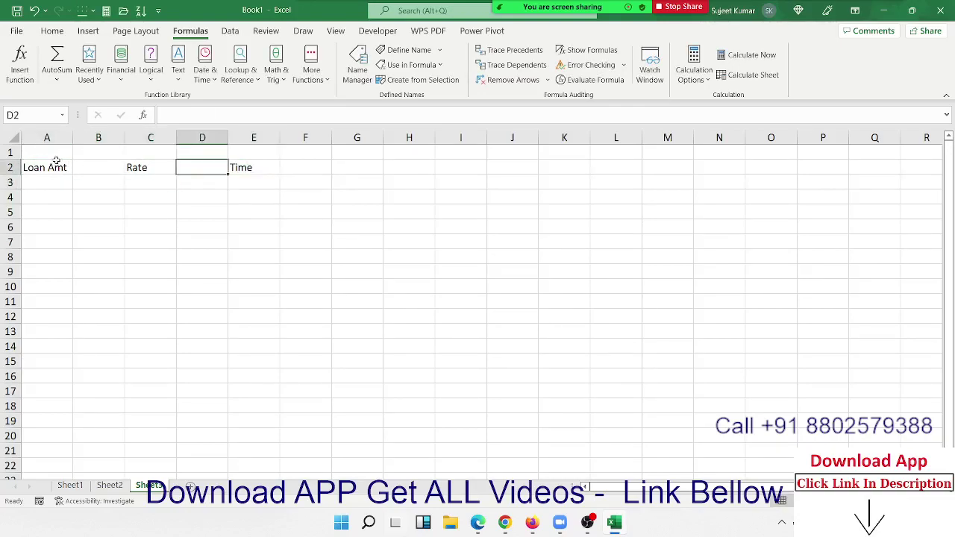
{"action": "key", "text": "Right"}
{"action": "key", "text": "Down"}
{"action": "key", "text": "Down"}
{"action": "key", "text": "Down"}
{"action": "key", "text": "Down"}
{"action": "key", "text": "Left"}
{"action": "key", "text": "Left"}
{"action": "key", "text": "Left"}
{"action": "key", "text": "Left"}
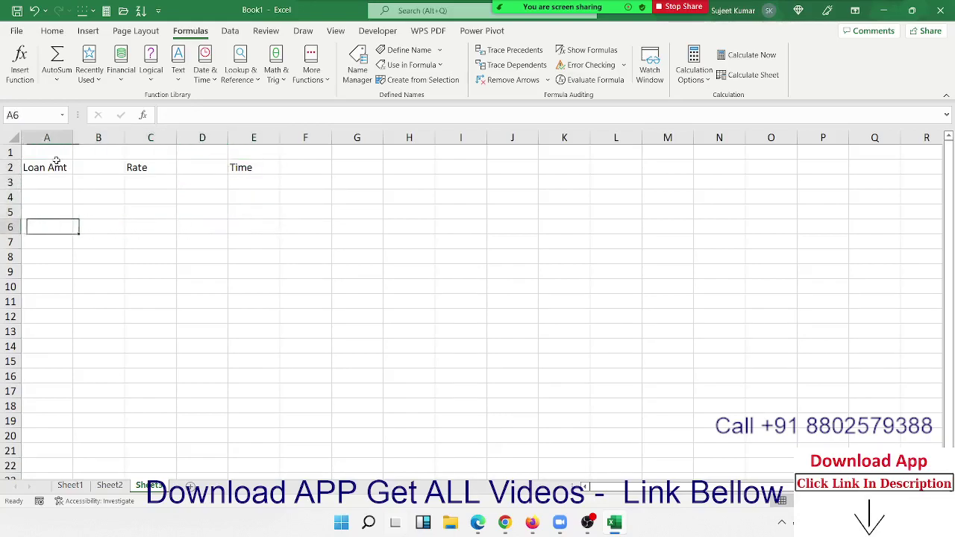
{"action": "key", "text": "Up"}
{"action": "key", "text": "Up"}
{"action": "key", "text": "Up"}
{"action": "key", "text": "Right"}
{"action": "key", "text": "Right"}
{"action": "key", "text": "Right"}
{"action": "key", "text": "Right"}
{"action": "key", "text": "Right"}
{"action": "key", "text": "Right"}
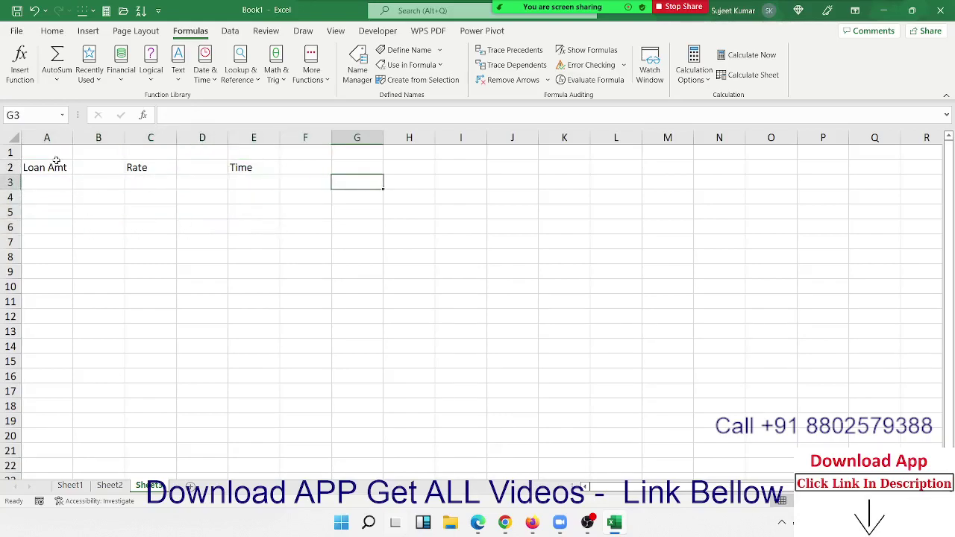
{"action": "key", "text": "Up"}
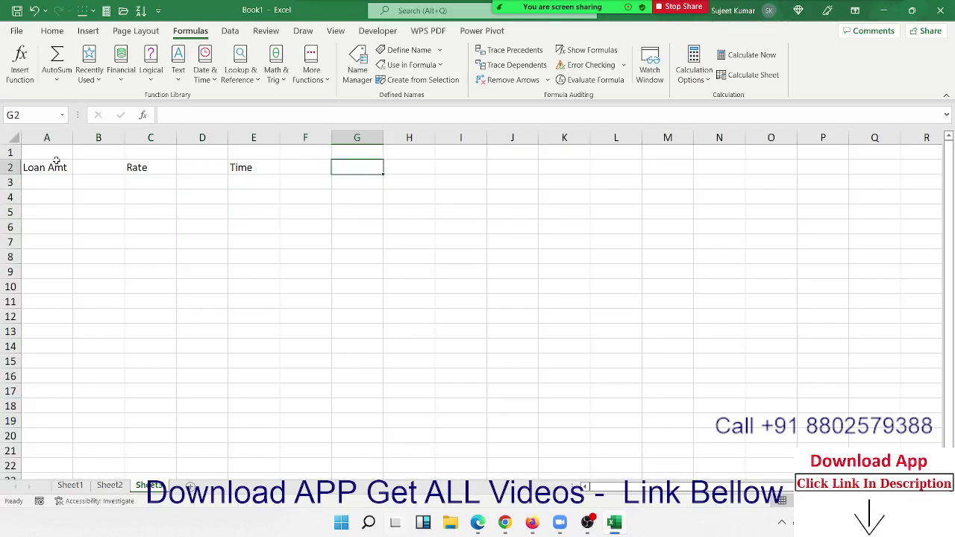
{"action": "type", "text": "Date"}
{"action": "key", "text": "Return"}
Enter 50000 as the loan amount in B2, 5% in D2 and 3 in F2.
{"action": "key", "text": "Left"}
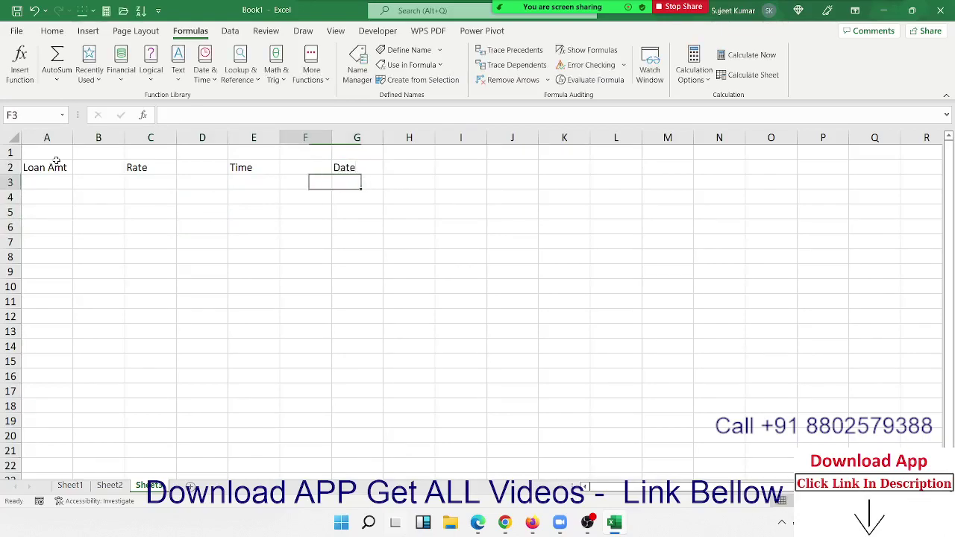
{"action": "key", "text": "Left"}
{"action": "key", "text": "Left"}
{"action": "key", "text": "Left"}
{"action": "key", "text": "Left"}
{"action": "key", "text": "Up"}
{"action": "type", "text": "000"}
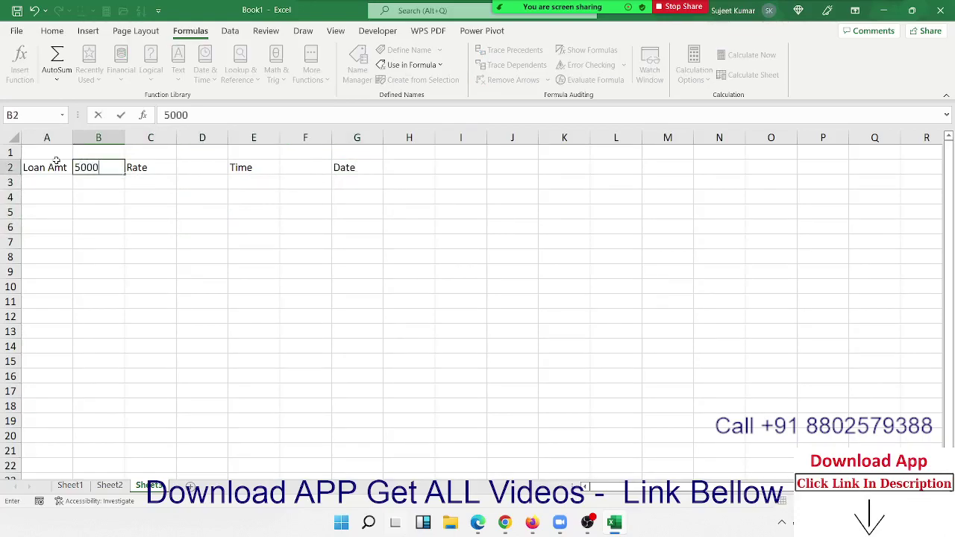
{"action": "type", "text": "0"}
{"action": "key", "text": "Tab"}
{"action": "key", "text": "Tab"}
{"action": "type", "text": "5"}
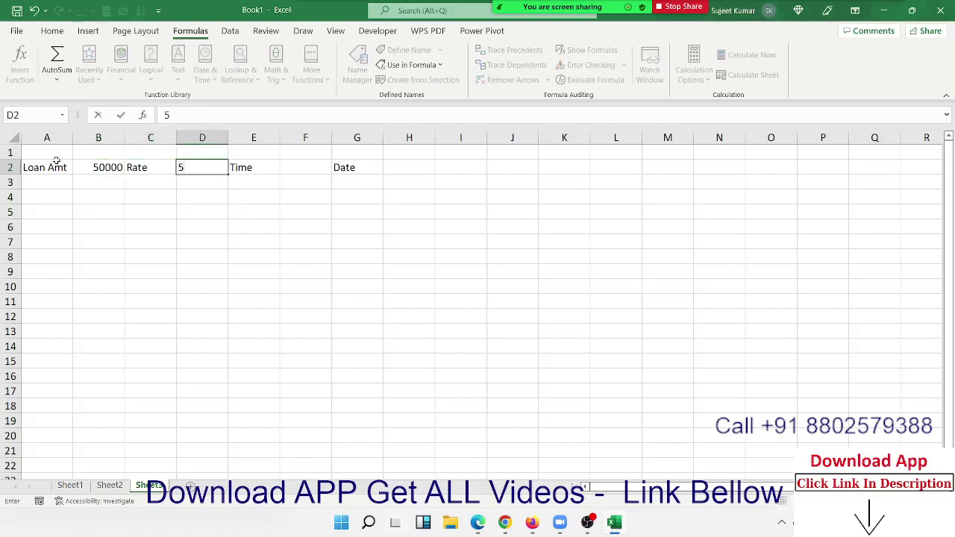
{"action": "type", "text": "%"}
{"action": "key", "text": "Tab"}
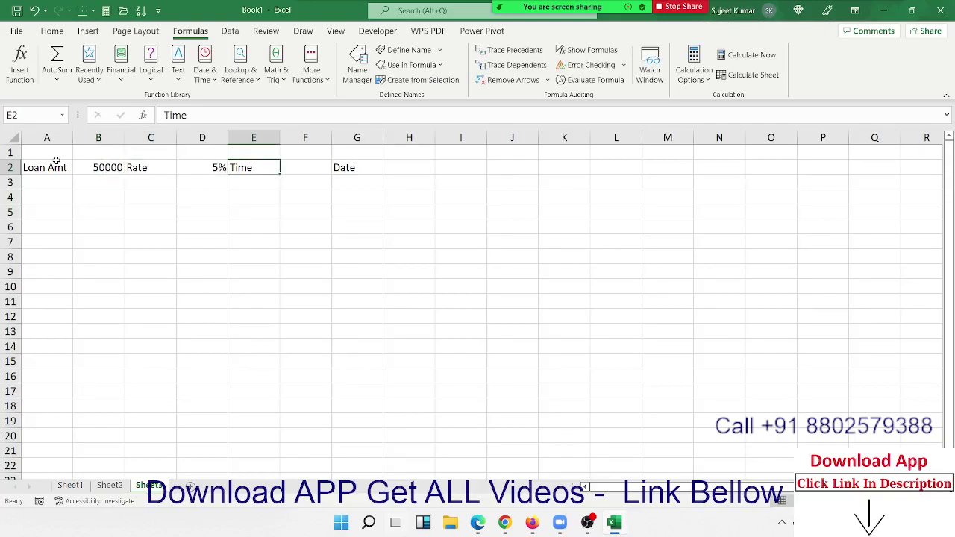
{"action": "key", "text": "Tab"}
{"action": "type", "text": "3"}
{"action": "key", "text": "Tab"}
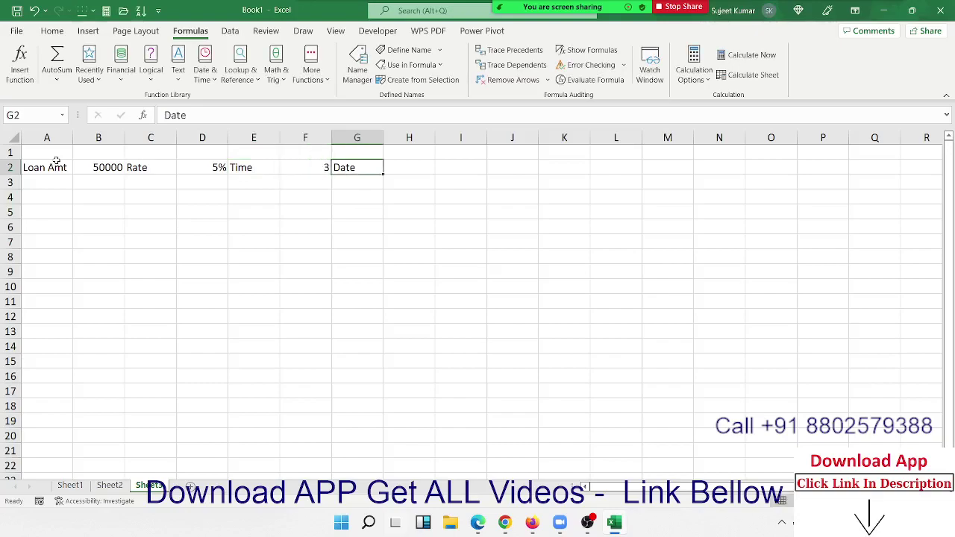
{"action": "key", "text": "Tab"}
Insert today's date 04-07-2022 in H2 with Ctrl+;.
{"action": "key", "text": "Left"}
{"action": "key", "text": "Left"}
{"action": "key", "text": "Right"}
{"action": "key", "text": "Right"}
{"action": "key", "text": "ctrl+semicolon"}
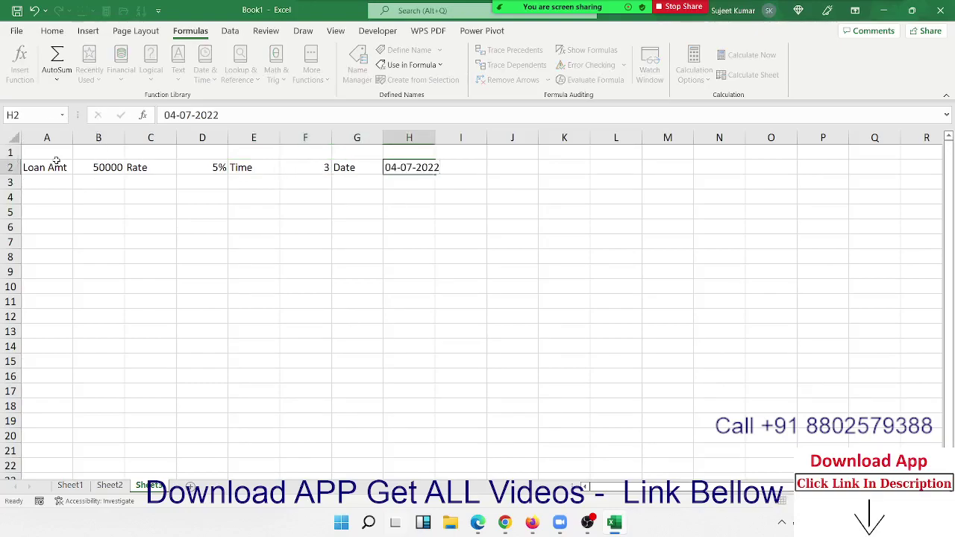
{"action": "key", "text": "Return"}
{"action": "key", "text": "Return"}
{"action": "key", "text": "Down"}
{"action": "key", "text": "Down"}
{"action": "key", "text": "Down"}
{"action": "key", "text": "Down"}
{"action": "key", "text": "Down"}
{"action": "key", "text": "Down"}
{"action": "key", "text": "Left"}
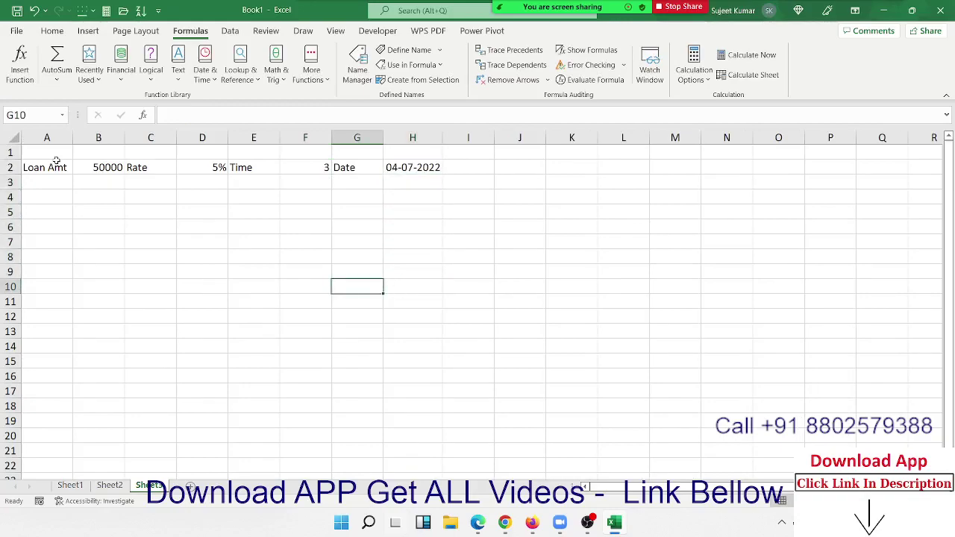
{"action": "key", "text": "Left"}
{"action": "key", "text": "Left"}
{"action": "key", "text": "Left"}
{"action": "key", "text": "Up"}
{"action": "key", "text": "Up"}
{"action": "key", "text": "Up"}
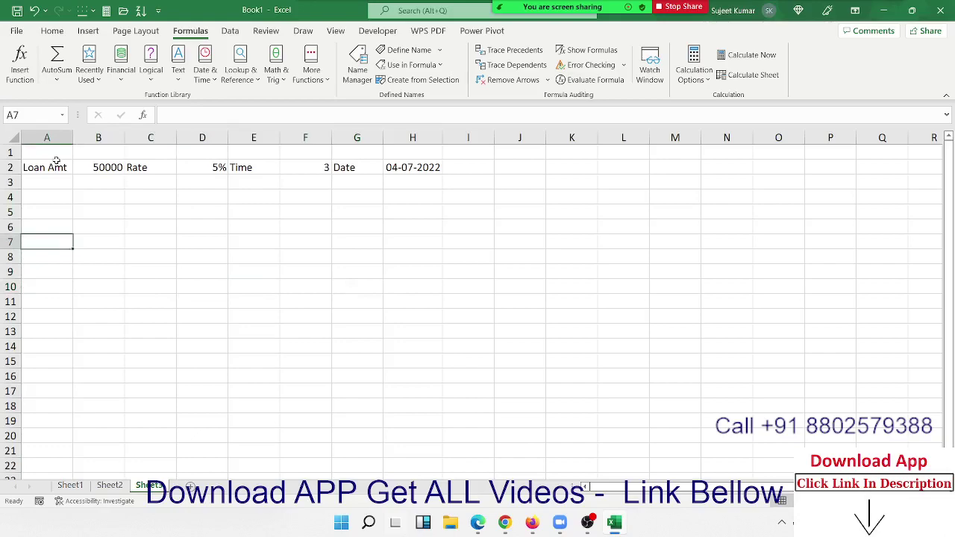
Enter the headers Sr, EMI Date and EMI in A7, B7 and C7.
{"action": "type", "text": "Sr"}
{"action": "key", "text": "Tab"}
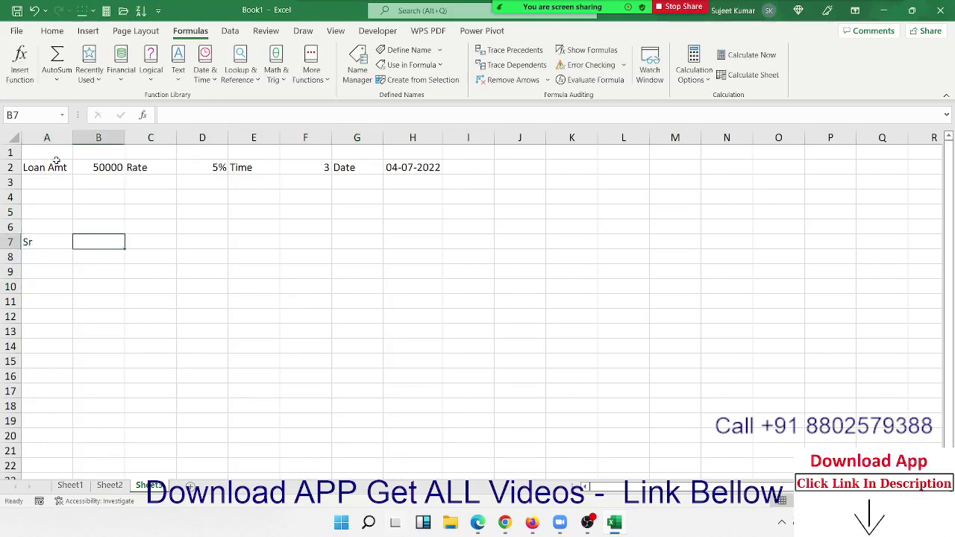
{"action": "type", "text": "EMI "}
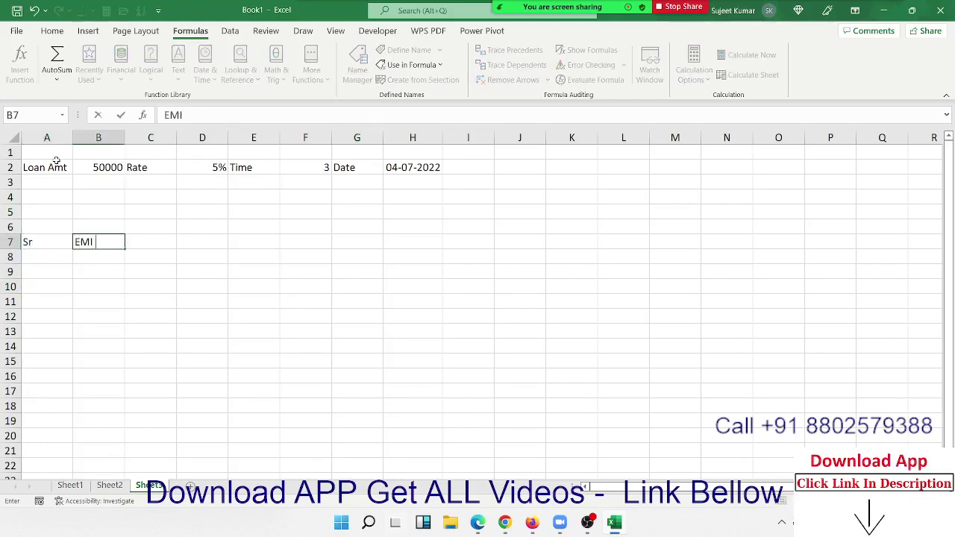
{"action": "type", "text": "Date"}
{"action": "key", "text": "Tab"}
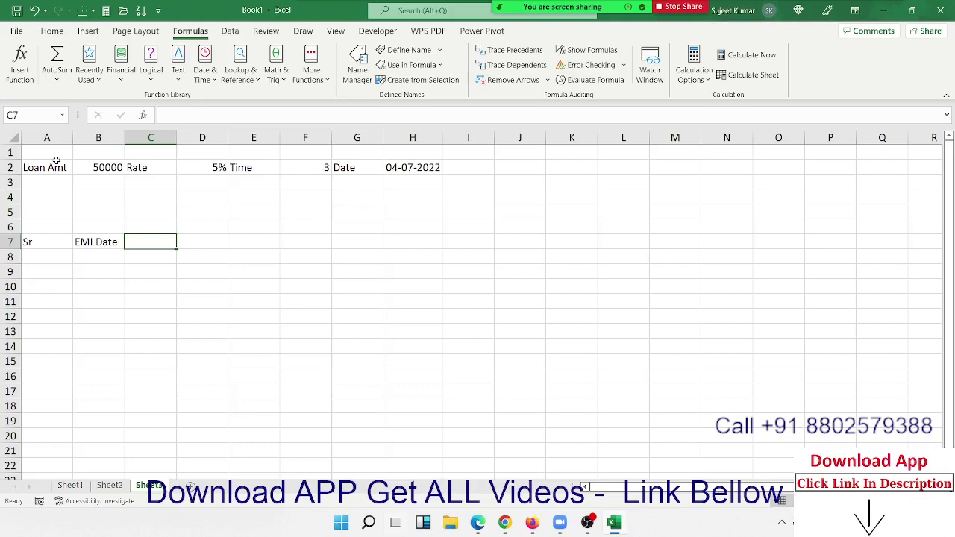
{"action": "type", "text": "EMI"}
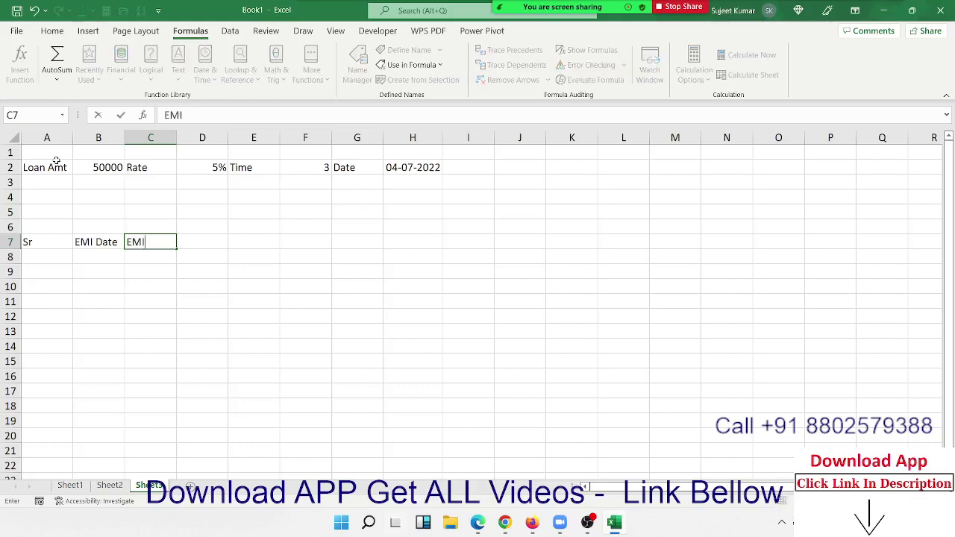
{"action": "key", "text": "Return"}
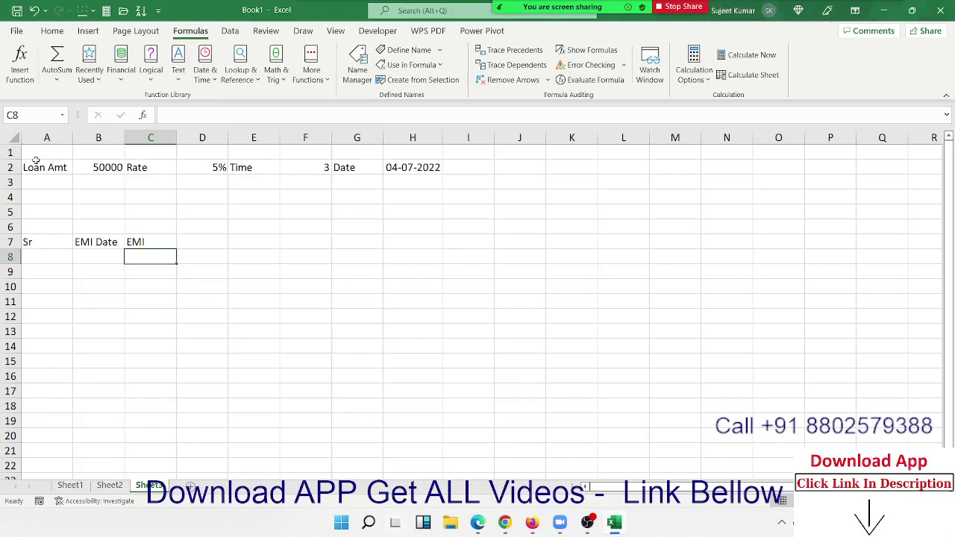
{"action": "mouse_move", "coordinate": [54, 261]}
{"action": "left_mouse_down"}
{"action": "mouse_move", "coordinate": [145, 271]}
{"action": "mouse_move", "coordinate": [118, 420]}
{"action": "left_mouse_up"}
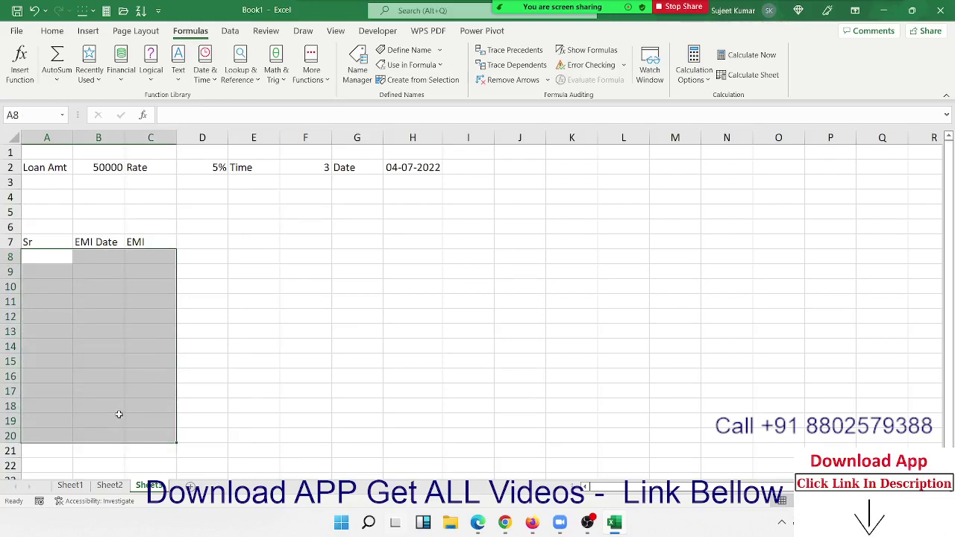
{"action": "left_click", "coordinate": [62, 257]}
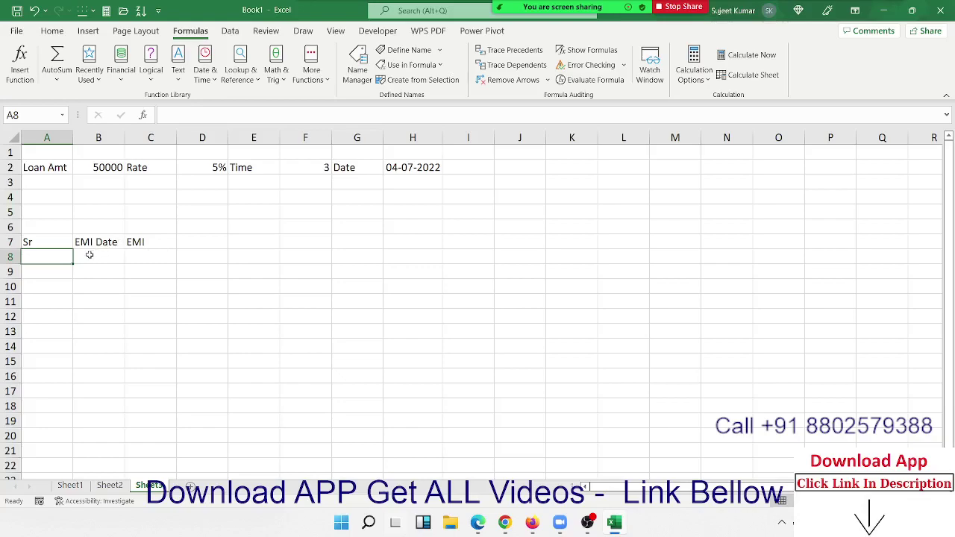
Enter 1 in A8, then draft =IF(A8>F2*12 in A9 and discard it.
{"action": "type", "text": "1"}
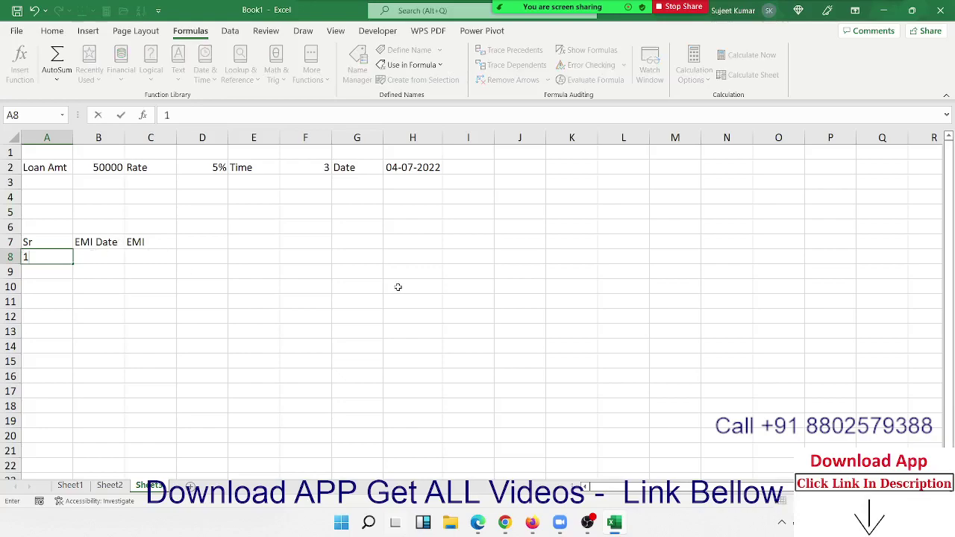
{"action": "key", "text": "Return"}
{"action": "type", "text": "=I"}
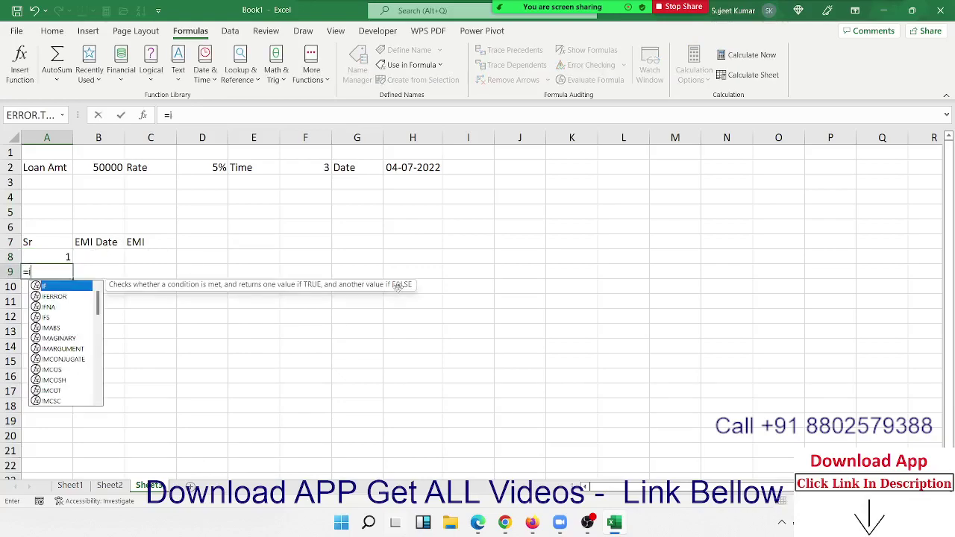
{"action": "type", "text": "F("}
{"action": "key", "text": "Up"}
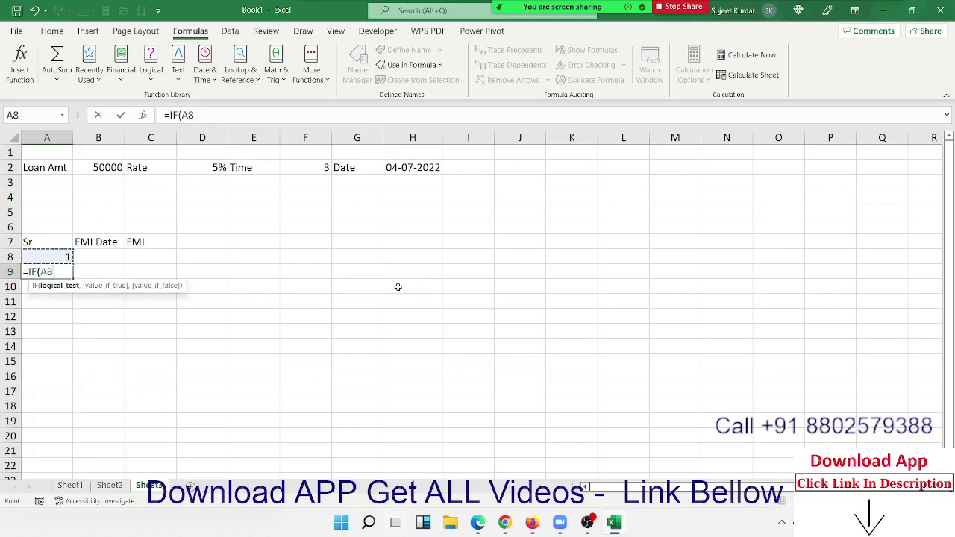
{"action": "type", "text": ">"}
{"action": "left_click", "coordinate": [319, 164]}
{"action": "type", "text": "*"}
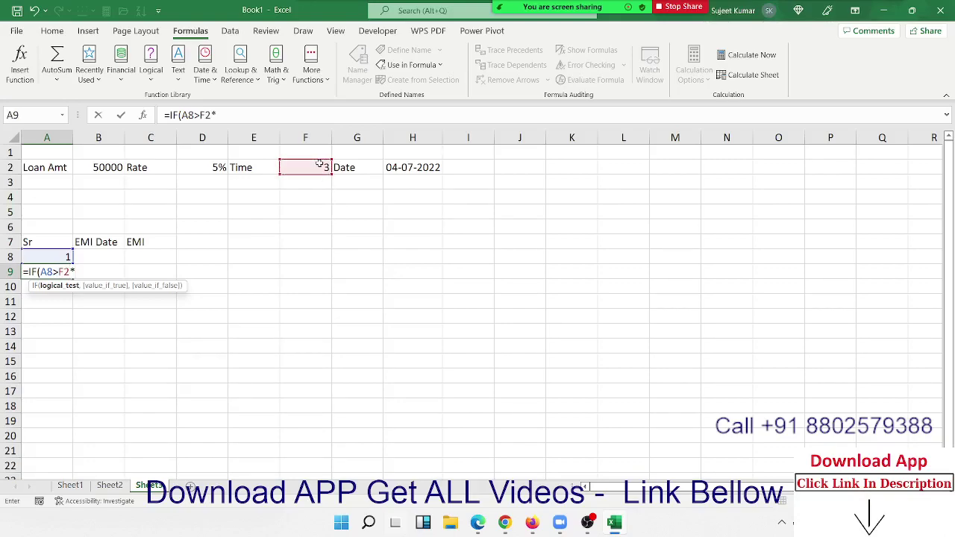
{"action": "type", "text": "12"}
{"action": "key", "text": "Escape"}
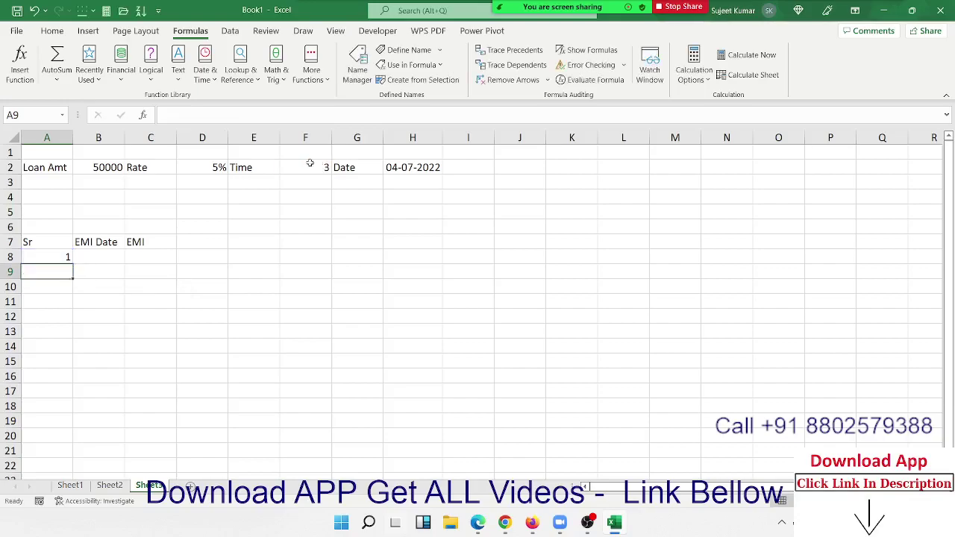
Define the name CEMI referring to =Sheet3!$F$2*12.
{"action": "left_click", "coordinate": [298, 169]}
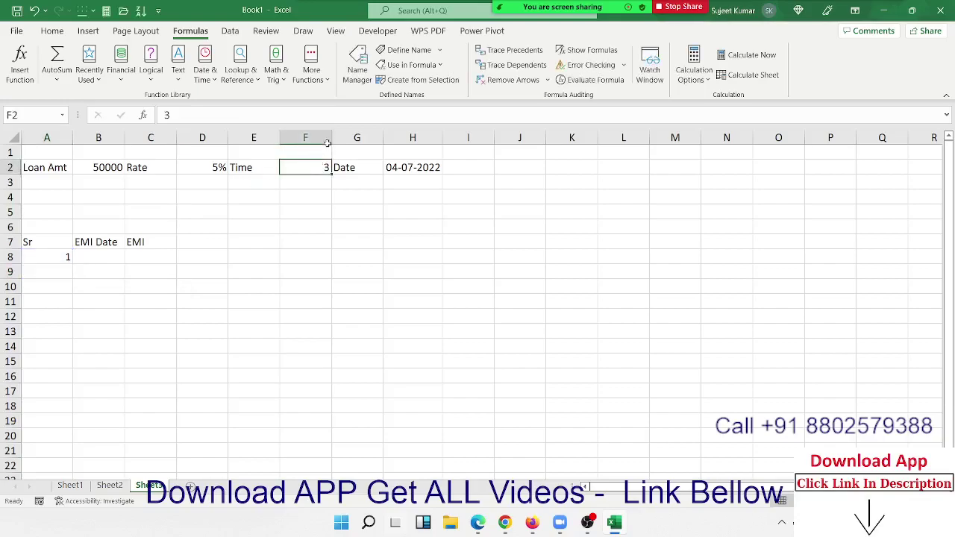
{"action": "left_click", "coordinate": [399, 50]}
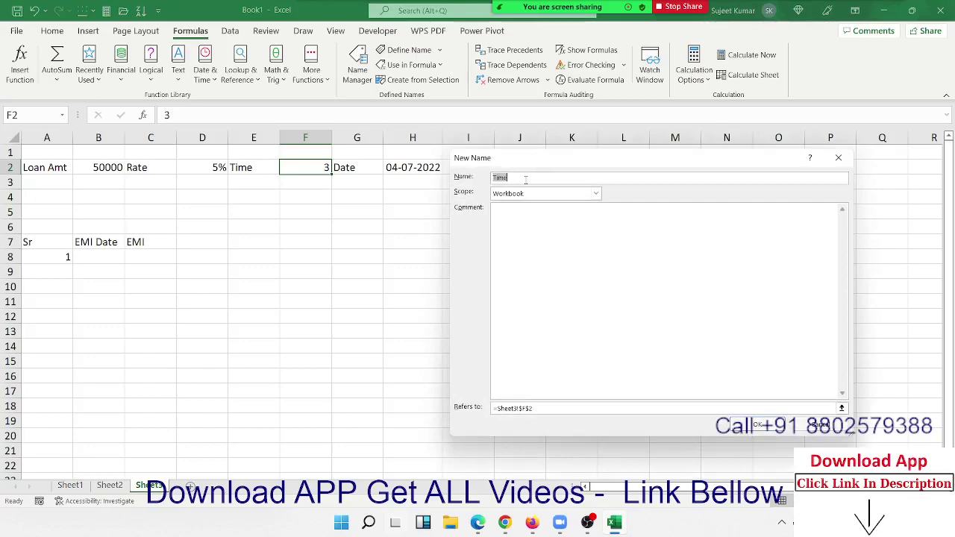
{"action": "type", "text": "C"}
{"action": "type", "text": "EM"}
{"action": "key", "text": "Tab"}
{"action": "key", "text": "Tab"}
{"action": "key", "text": "Tab"}
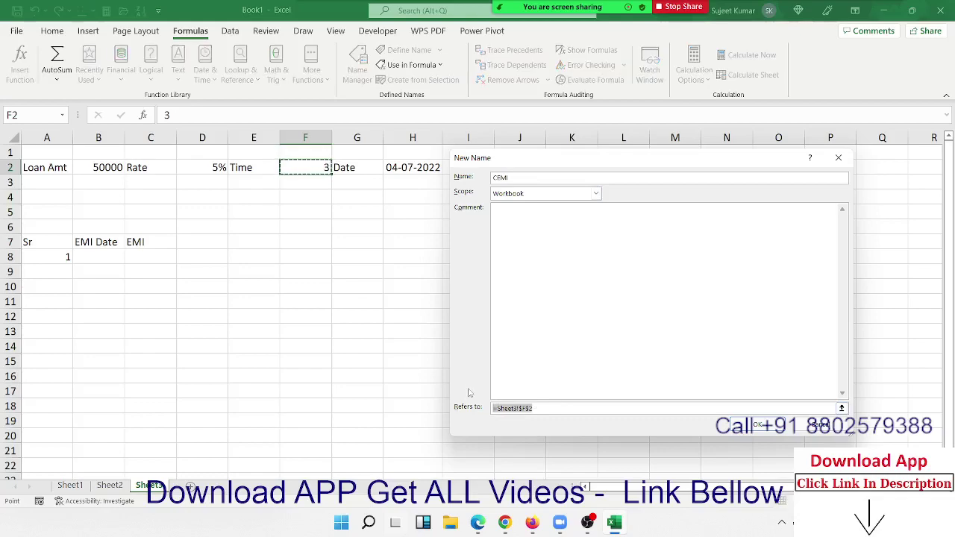
{"action": "type", "text": "="}
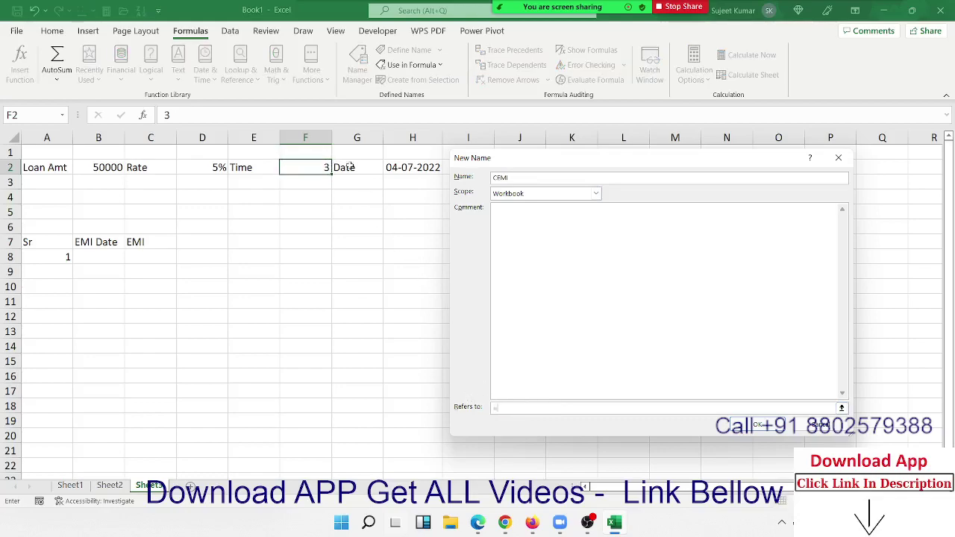
{"action": "left_click", "coordinate": [315, 165]}
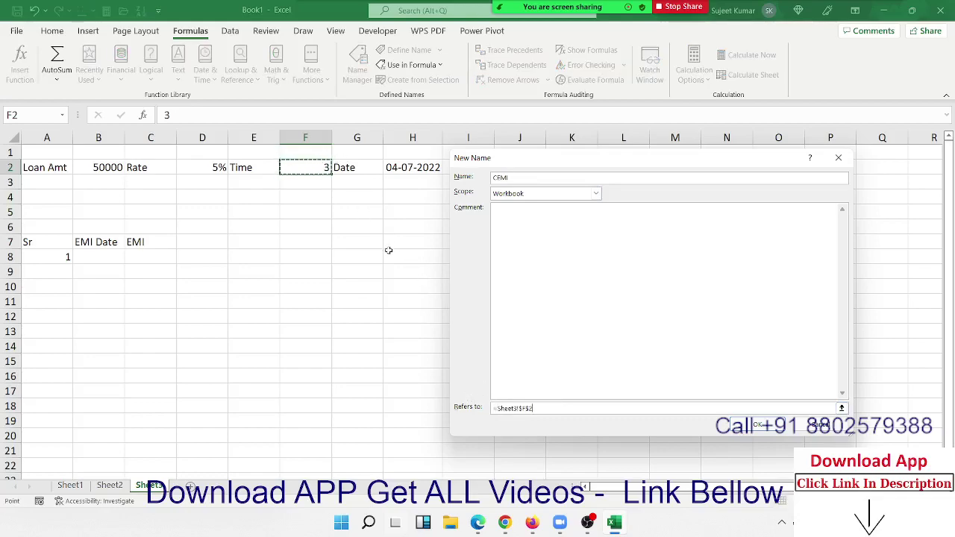
{"action": "type", "text": "*12"}
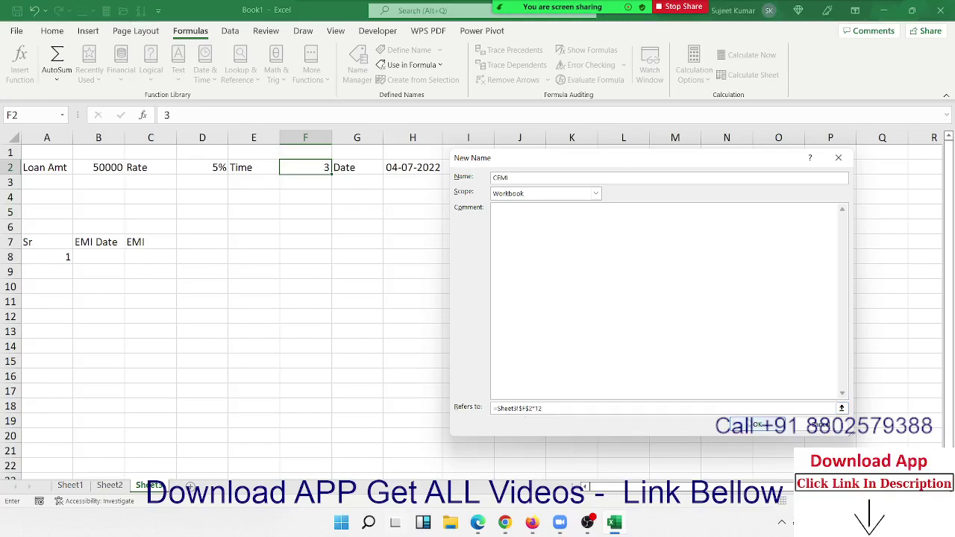
{"action": "left_click", "coordinate": [755, 424]}
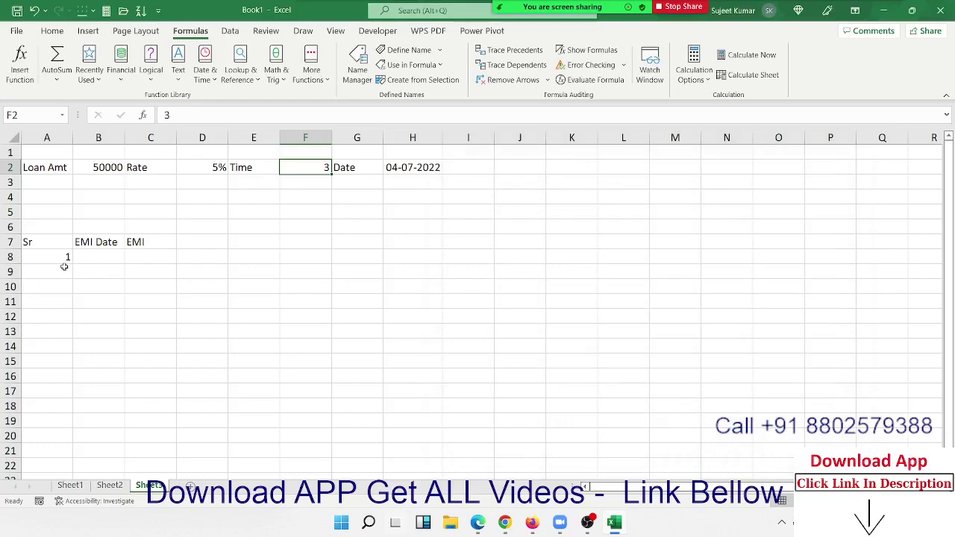
Enter =IF(A8+1>cemi,"",A8+1) in A9.
{"action": "left_click", "coordinate": [64, 260]}
{"action": "left_click", "coordinate": [67, 273]}
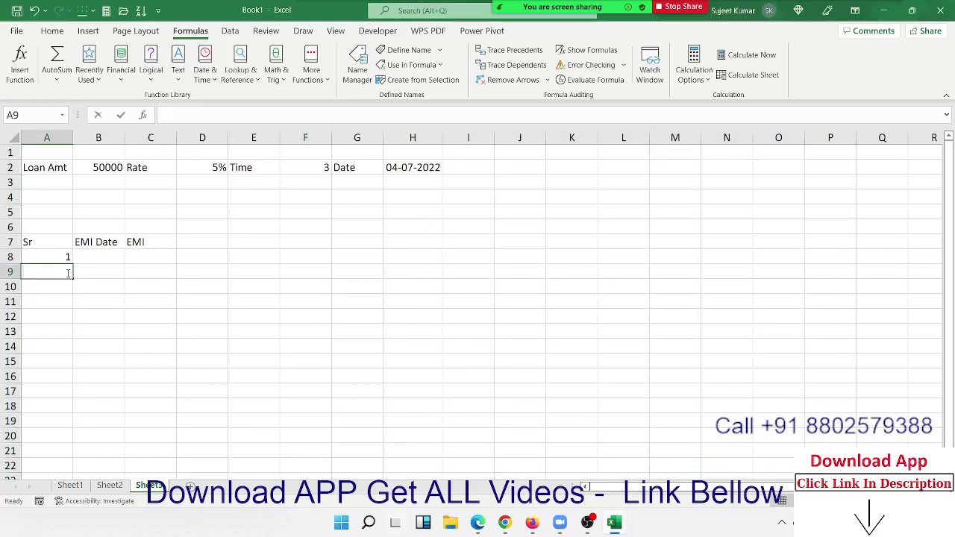
{"action": "type", "text": "=IF(A8+"}
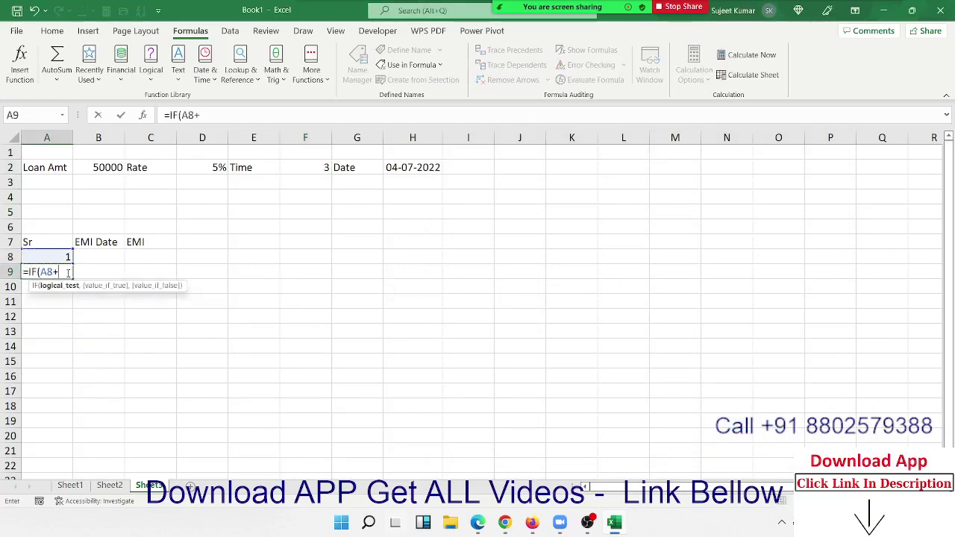
{"action": "type", "text": "1>"}
{"action": "type", "text": "cm"}
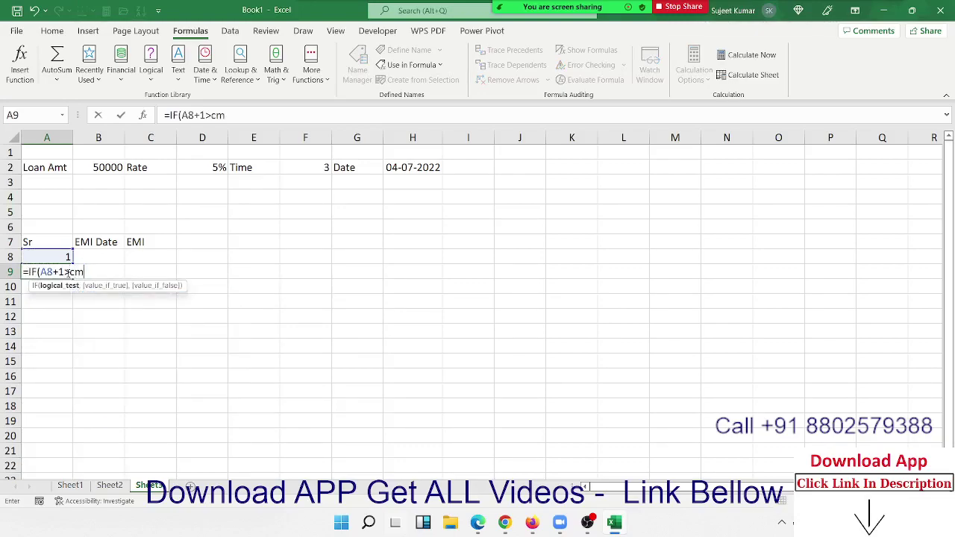
{"action": "key", "text": "BackSpace"}
{"action": "type", "text": "em"}
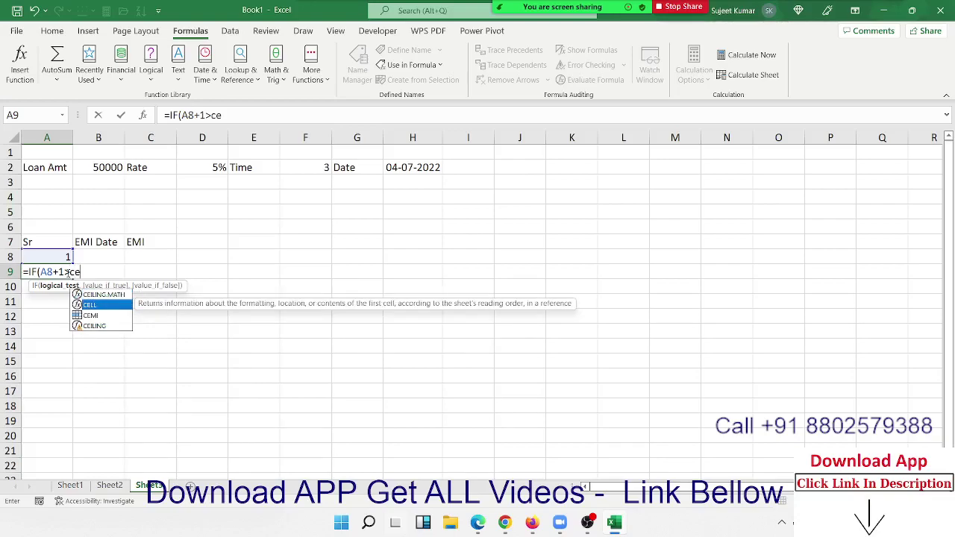
{"action": "type", "text": "i"}
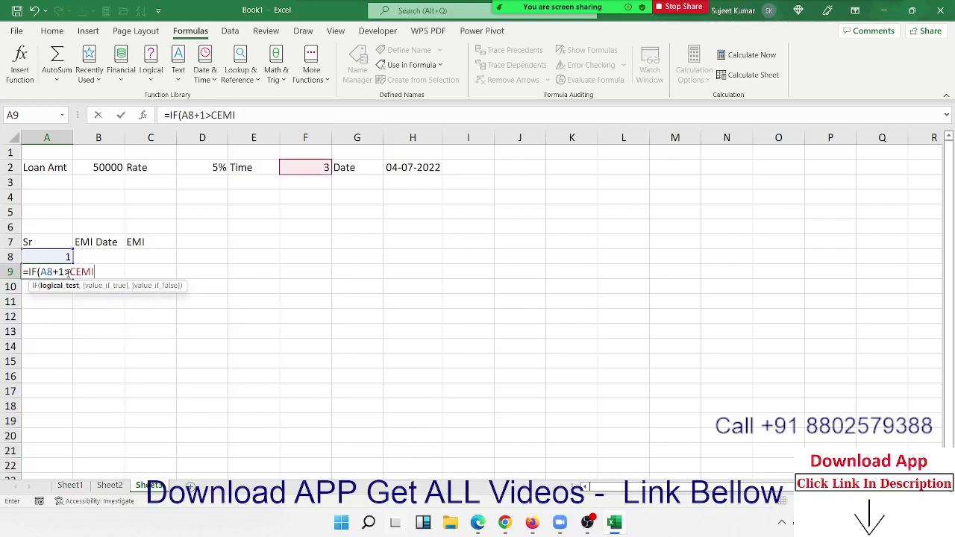
{"action": "type", "text": ",\"\","}
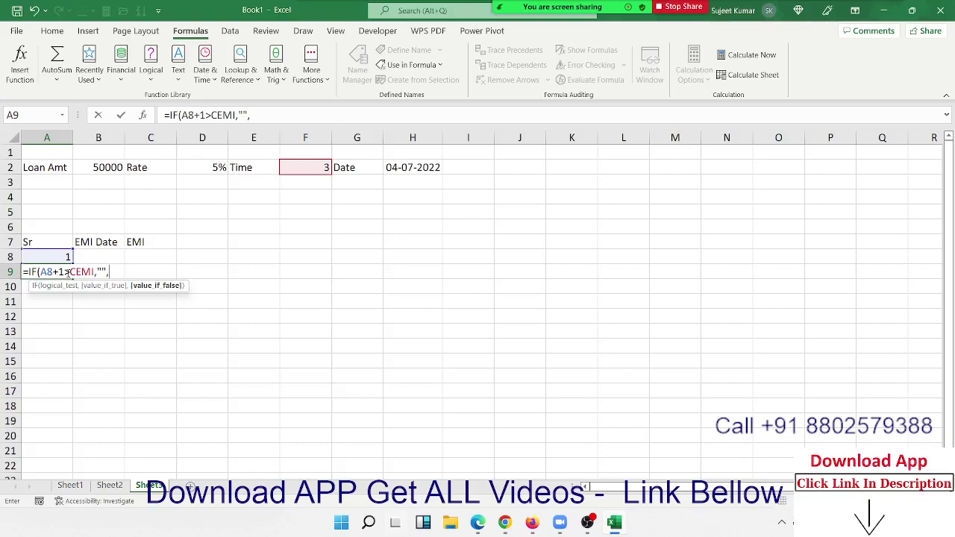
{"action": "left_click", "coordinate": [59, 258]}
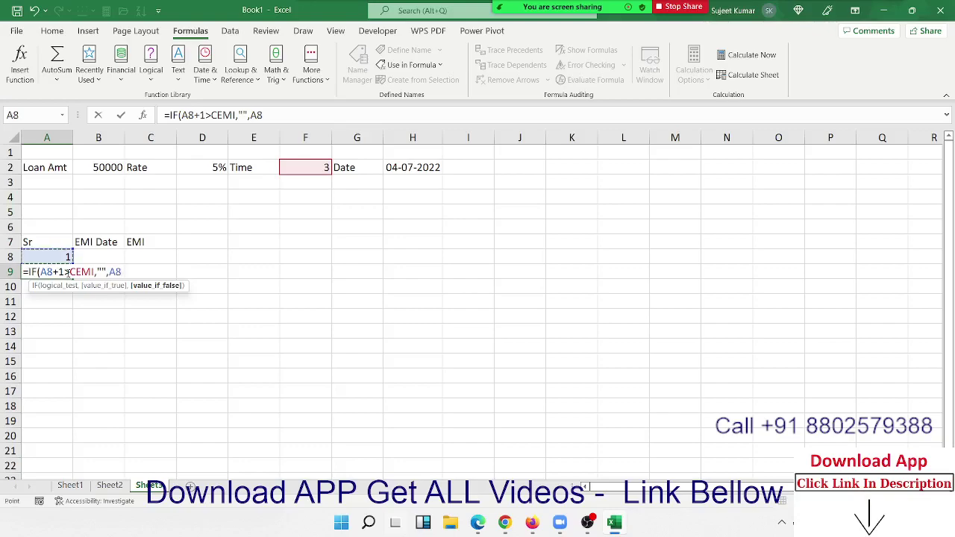
{"action": "type", "text": "+1"}
{"action": "key", "text": "Return"}
Wrap the A9 formula in IFERROR with an empty-string fallback.
{"action": "key", "text": "Up"}
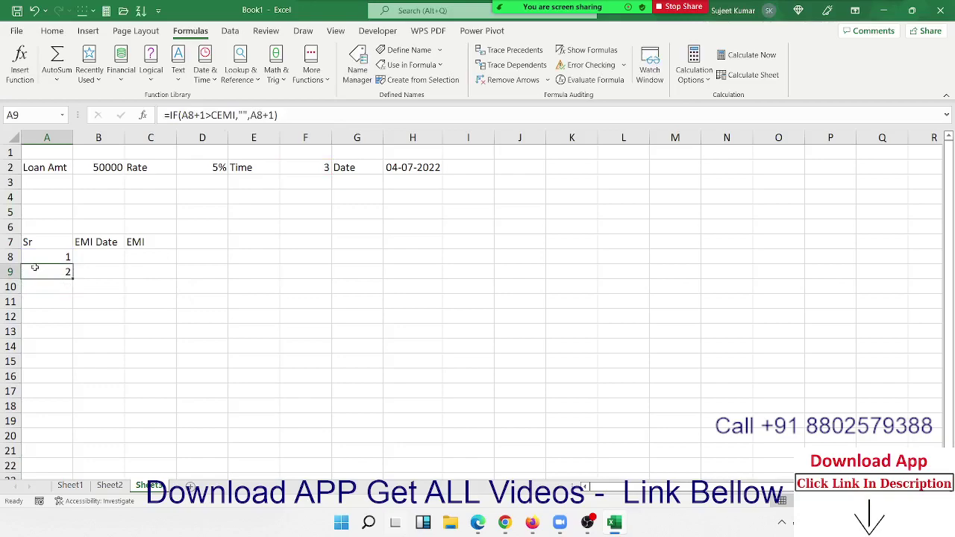
{"action": "double_click", "coordinate": [47, 271]}
{"action": "key", "text": "Home"}
{"action": "key", "text": "Right"}
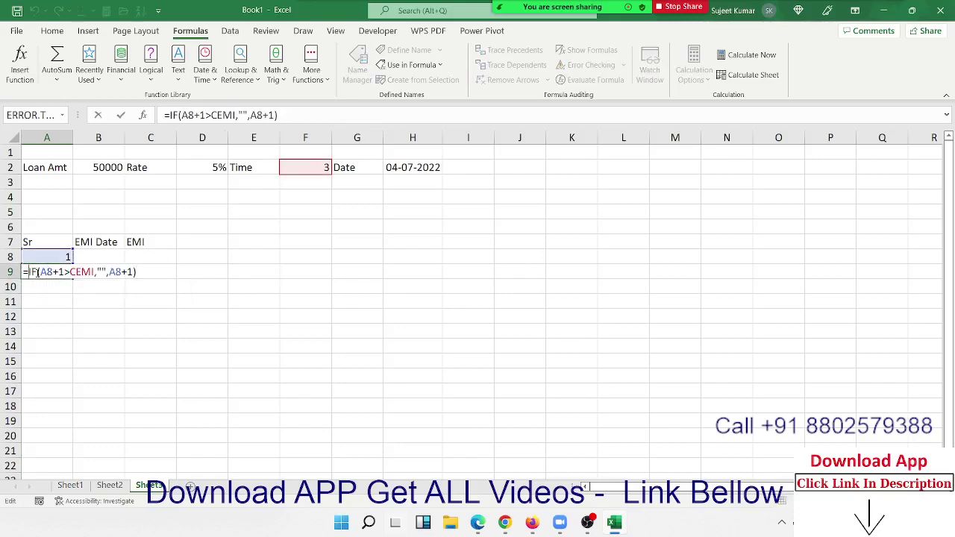
{"action": "type", "text": "IF"}
{"action": "key", "text": "Down"}
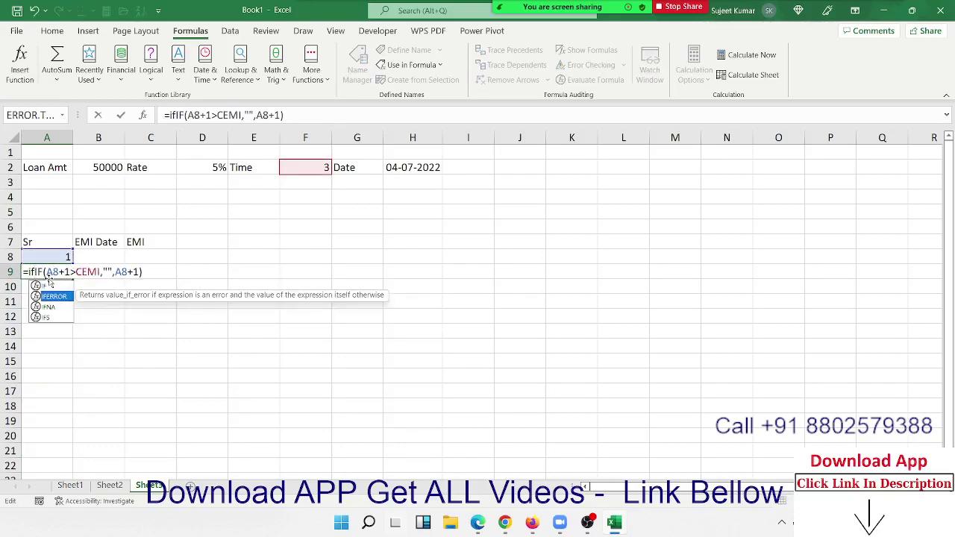
{"action": "key", "text": "Tab"}
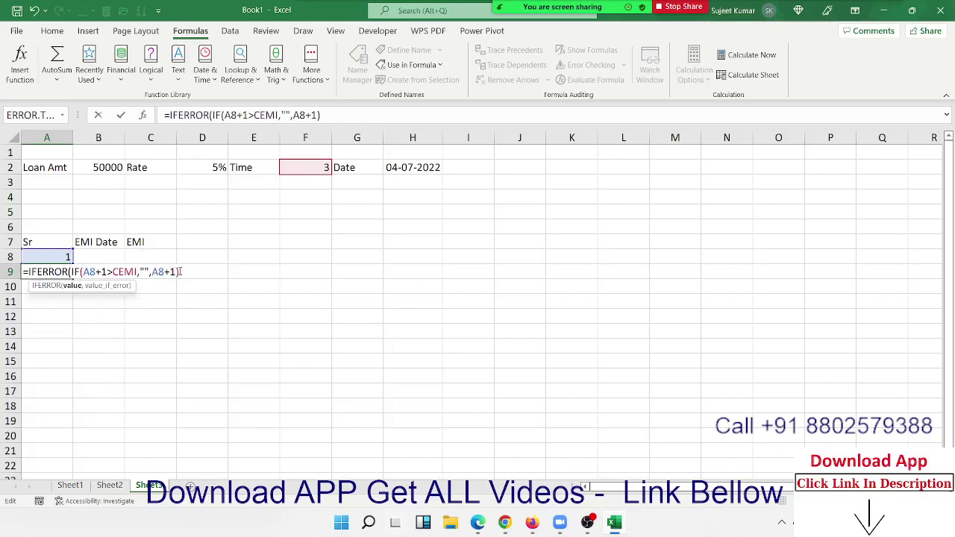
{"action": "type", "text": ",\"\""}
{"action": "key", "text": "Return"}
{"action": "key", "text": "Return"}
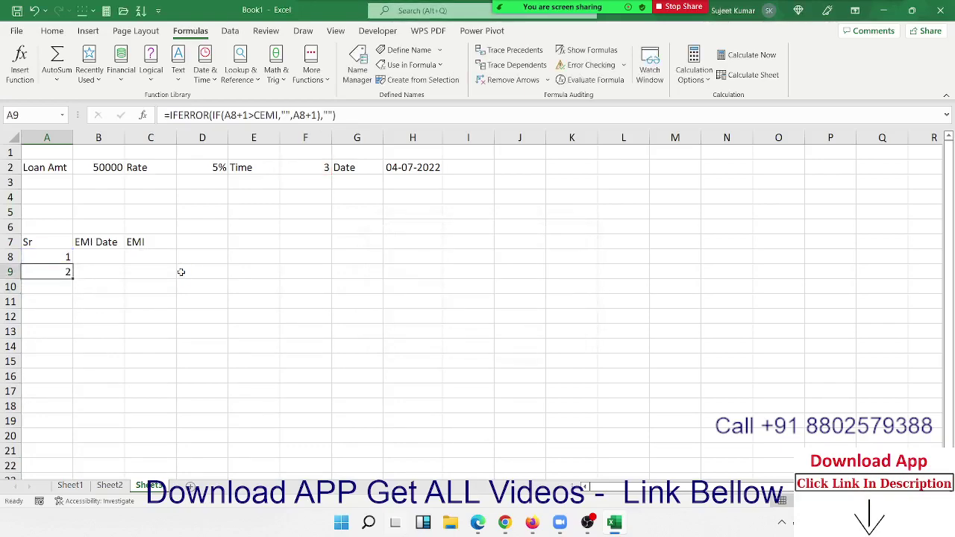
Fill the serial formula down column A with Ctrl+D and check it runs 1 to 36.
{"action": "key", "text": "shift+Down"}
{"action": "key", "text": "shift+Down"}
{"action": "key", "text": "shift+Down"}
{"action": "key", "text": "shift+Down"}
{"action": "key", "text": "shift+Down"}
{"action": "key", "text": "shift+Down"}
{"action": "key", "text": "shift+Down"}
{"action": "key", "text": "shift+Down"}
{"action": "key", "text": "shift+Down"}
{"action": "key", "text": "shift+Down"}
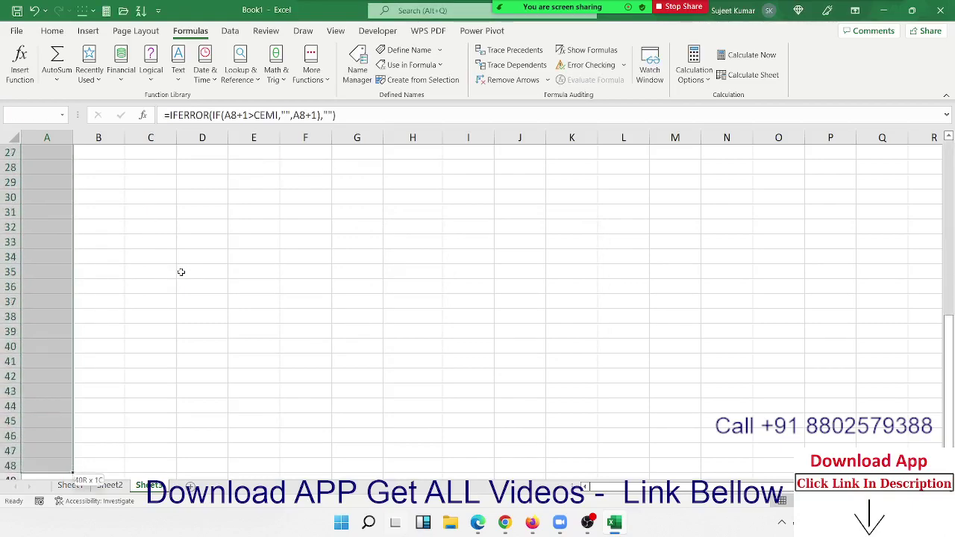
{"action": "key", "text": "shift+Down"}
{"action": "key", "text": "shift+Down"}
{"action": "key", "text": "shift+Down"}
{"action": "key", "text": "ctrl+d"}
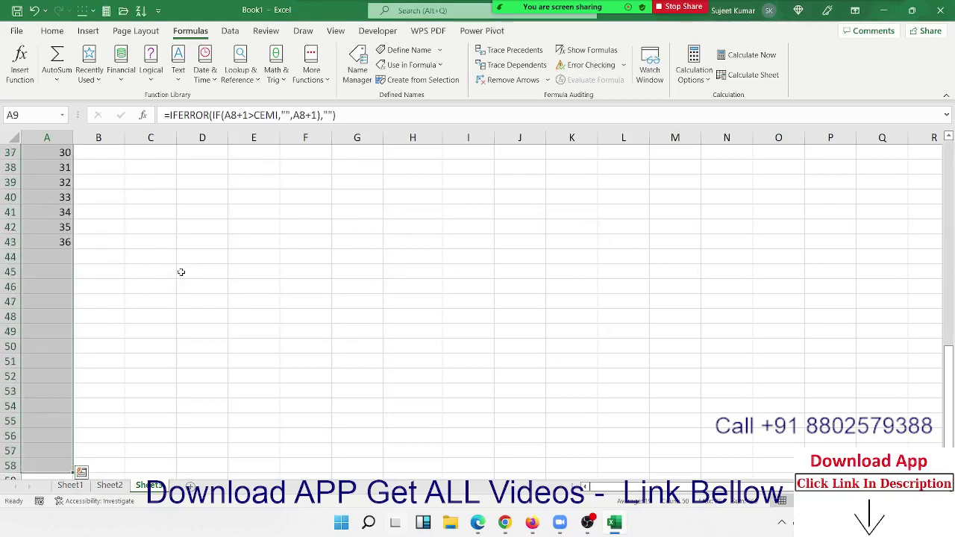
{"action": "key", "text": "ctrl+Up"}
{"action": "key", "text": "Down"}
{"action": "key", "text": "Down"}
{"action": "key", "text": "Down"}
{"action": "key", "text": "Down"}
{"action": "key", "text": "Down"}
{"action": "key", "text": "Down"}
{"action": "key", "text": "Down"}
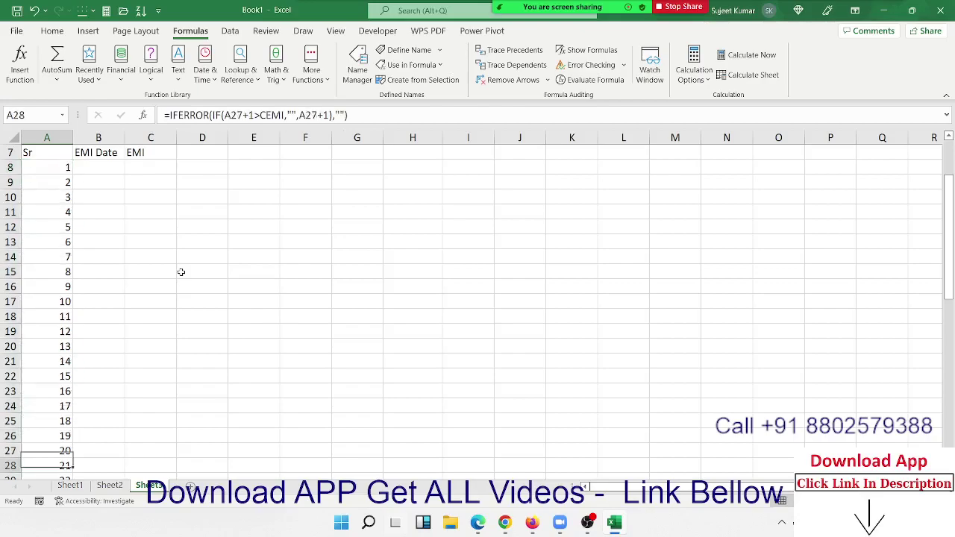
{"action": "key", "text": "Down"}
{"action": "key", "text": "Down"}
{"action": "key", "text": "Down"}
{"action": "key", "text": "ctrl+Up"}
{"action": "key", "text": "Up"}
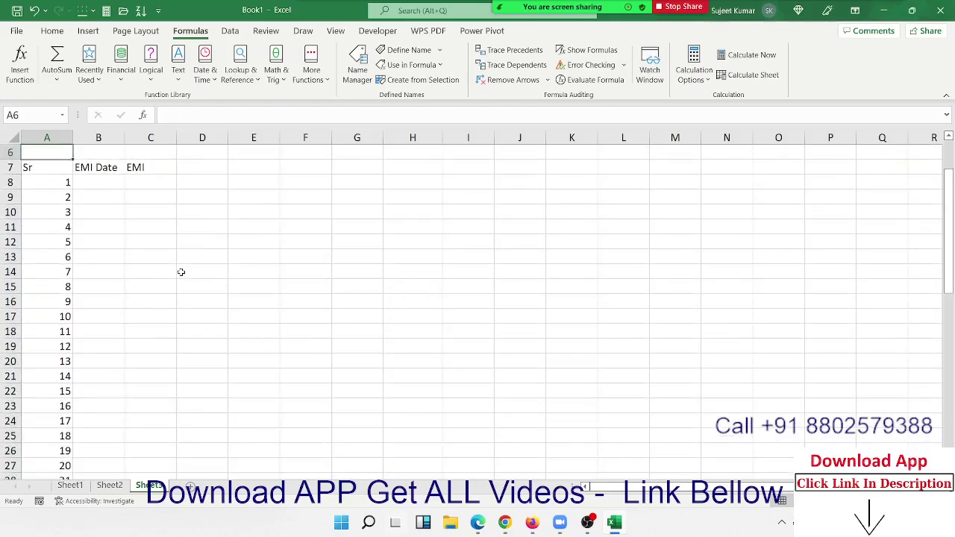
{"action": "key", "text": "Right"}
{"action": "key", "text": "Up"}
{"action": "key", "text": "Up"}
{"action": "key", "text": "Up"}
{"action": "key", "text": "Up"}
{"action": "key", "text": "Up"}
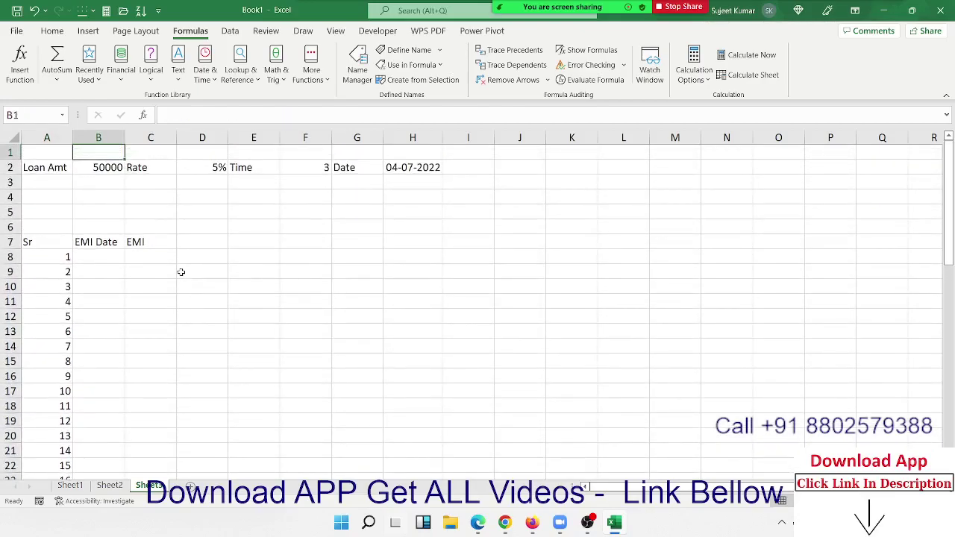
{"action": "key", "text": "Down"}
{"action": "key", "text": "Down"}
{"action": "key", "text": "Right"}
{"action": "key", "text": "Right"}
{"action": "key", "text": "Right"}
{"action": "key", "text": "Right"}
{"action": "key", "text": "Up"}
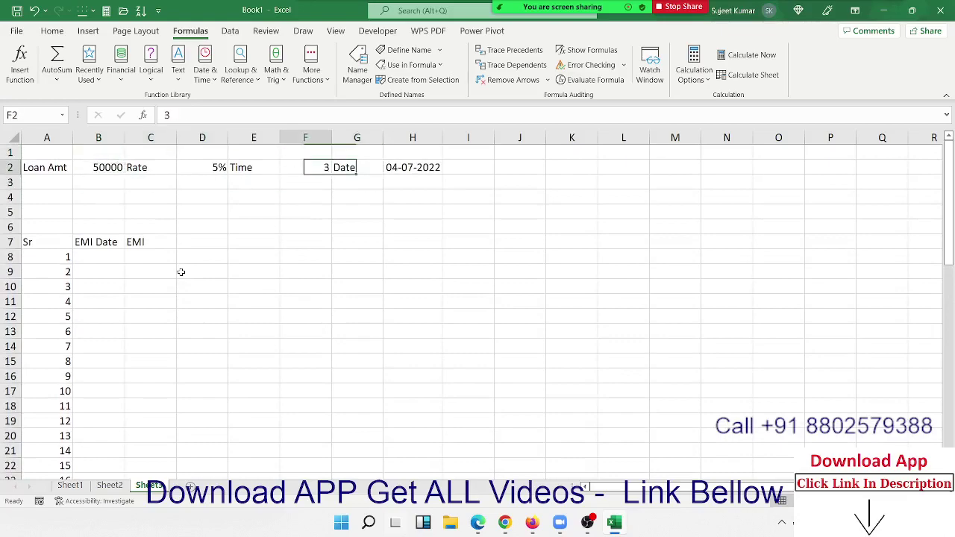
Change the Time in F2 from 3 to 1, so the Sr list ends at 12.
{"action": "type", "text": "1"}
{"action": "key", "text": "Return"}
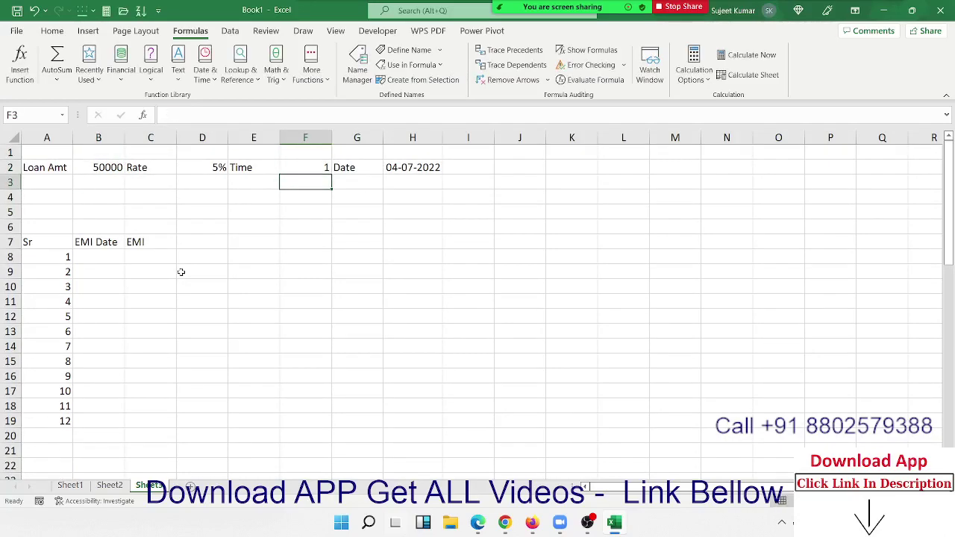
{"action": "key", "text": "Up"}
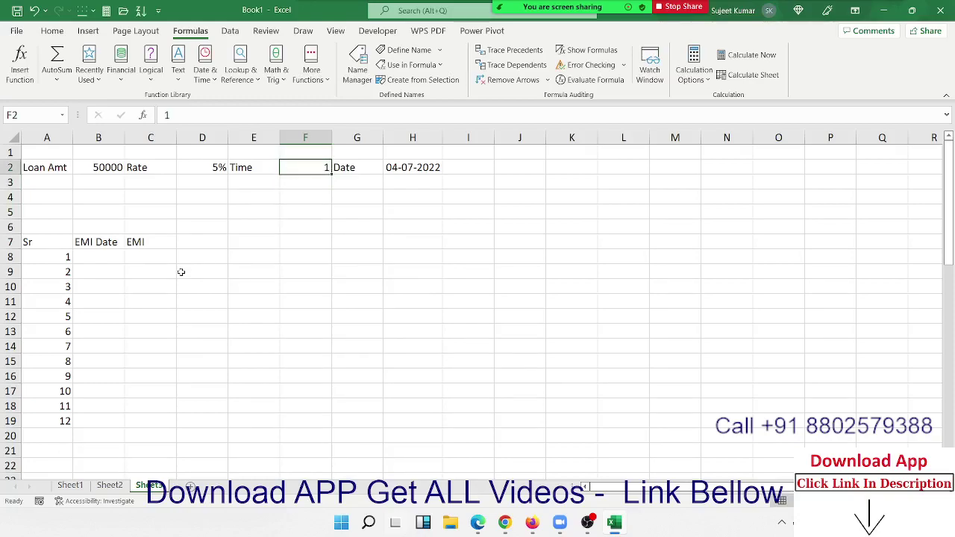
{"action": "key", "text": "Left"}
{"action": "key", "text": "Left"}
{"action": "key", "text": "Left"}
{"action": "key", "text": "Left"}
{"action": "key", "text": "Down"}
{"action": "key", "text": "Down"}
{"action": "key", "text": "Down"}
{"action": "key", "text": "Down"}
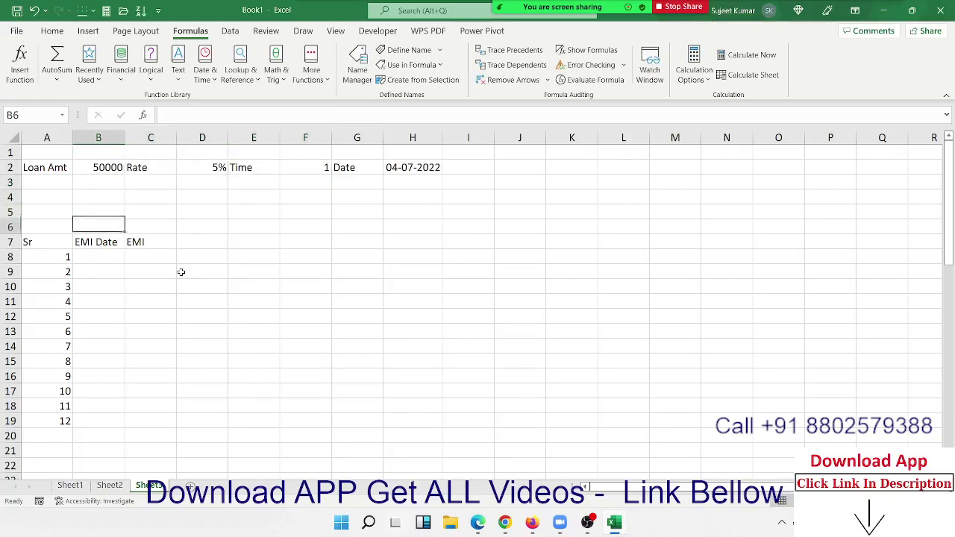
{"action": "key", "text": "Down"}
{"action": "key", "text": "Down"}
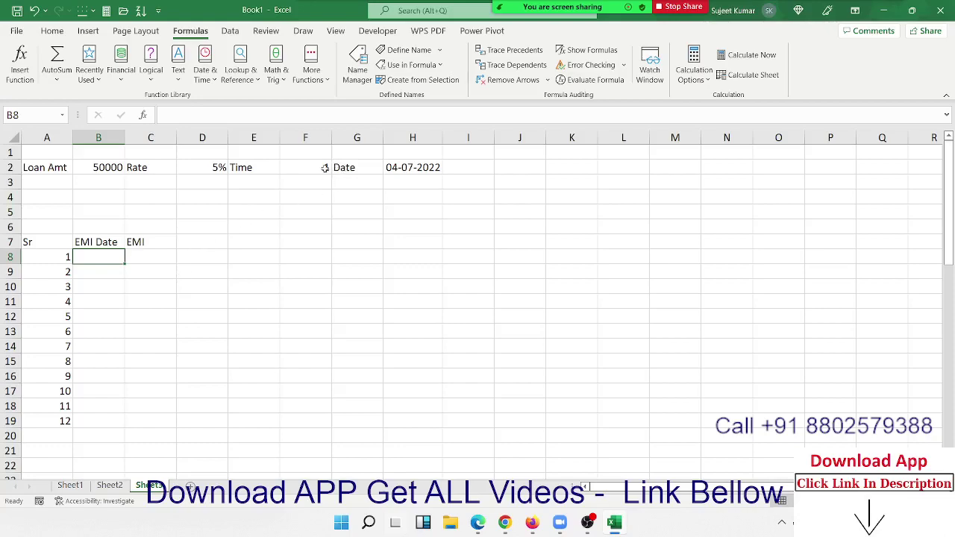
Define the name st for the start date in H2.
{"action": "left_click", "coordinate": [398, 168]}
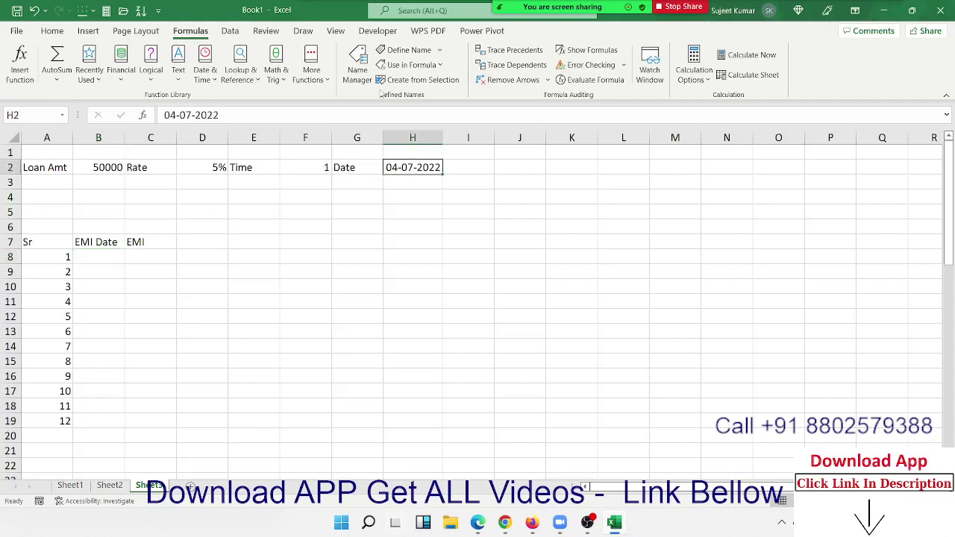
{"action": "left_click", "coordinate": [404, 54]}
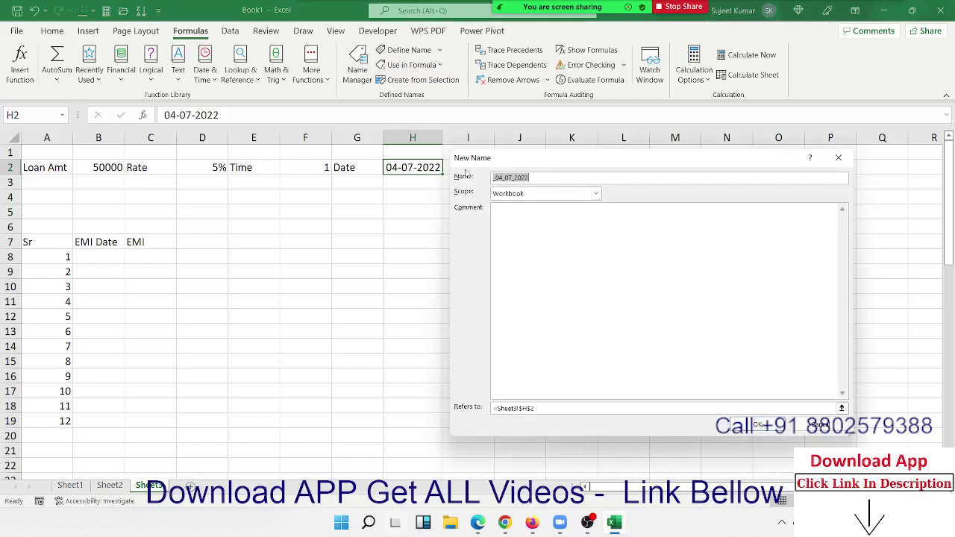
{"action": "type", "text": "st"}
{"action": "left_click", "coordinate": [543, 408]}
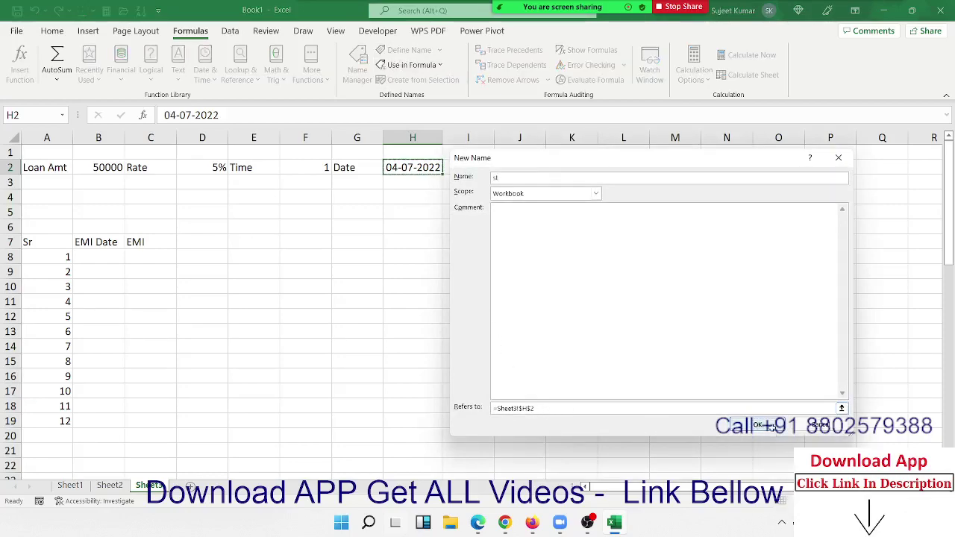
{"action": "left_click", "coordinate": [770, 425]}
Enter =EDATE(st,A8) in B8 for the first EMI date.
{"action": "left_click", "coordinate": [108, 255]}
{"action": "type", "text": "="}
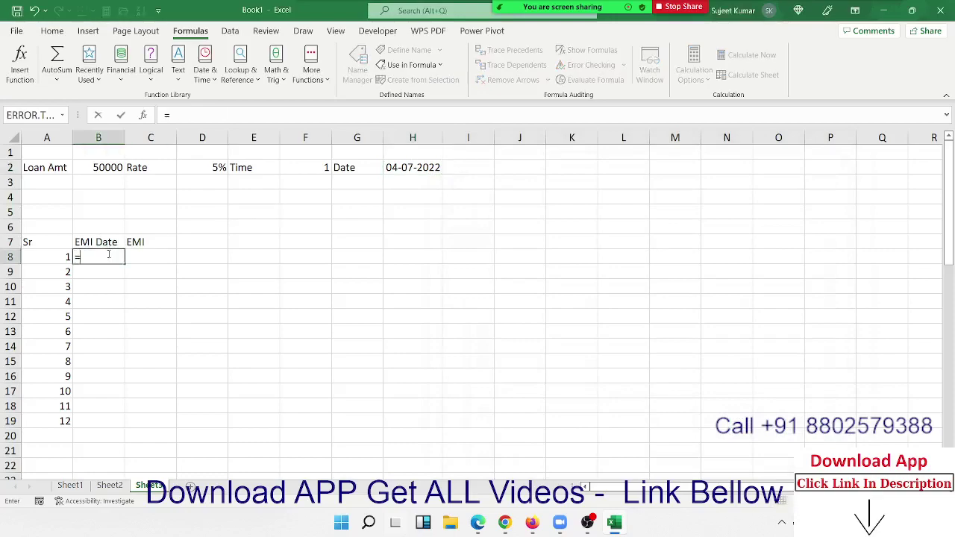
{"action": "type", "text": "ed"}
{"action": "key", "text": "Tab"}
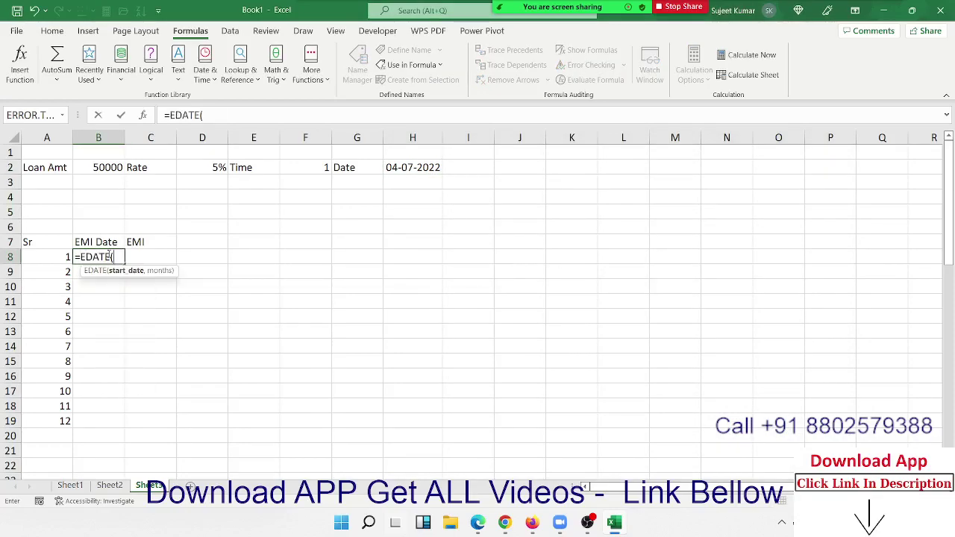
{"action": "left_click", "coordinate": [405, 169]}
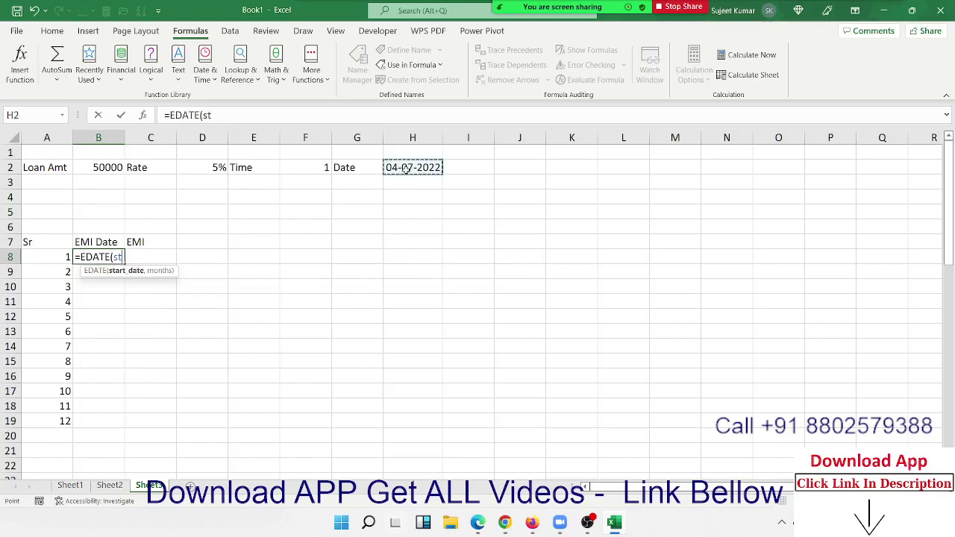
{"action": "type", "text": ","}
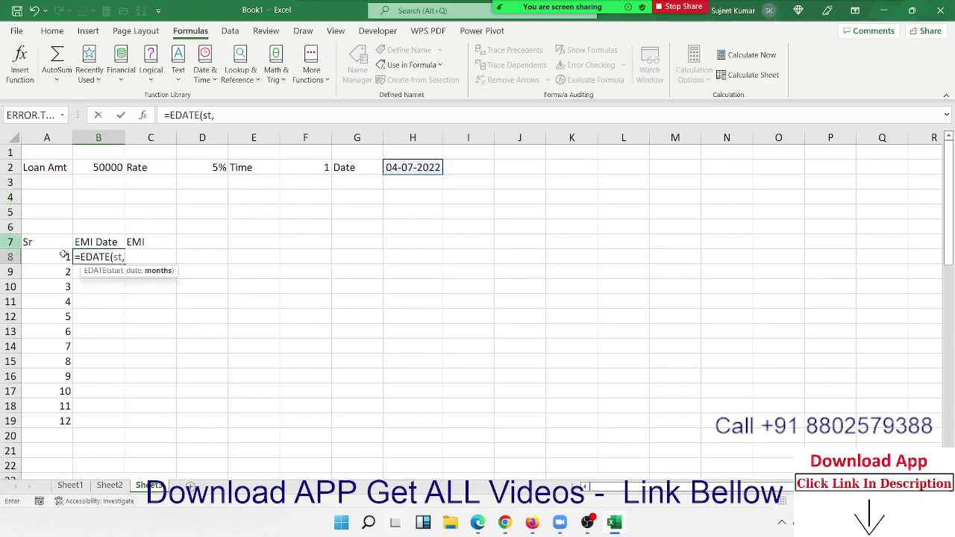
{"action": "left_click", "coordinate": [59, 259]}
{"action": "key", "text": "Return"}
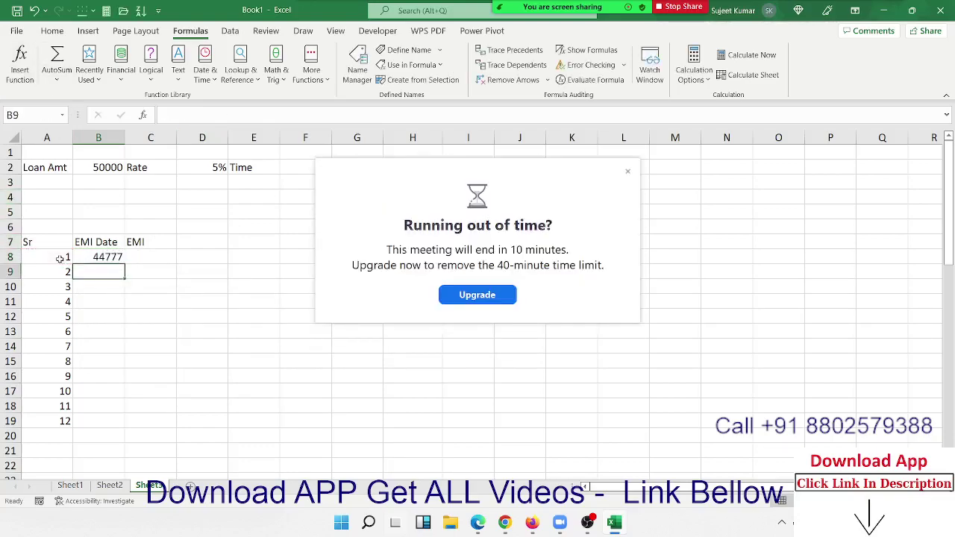
Fill the EDATE formula from B8 down the EMI Date column.
{"action": "left_click", "coordinate": [627, 171]}
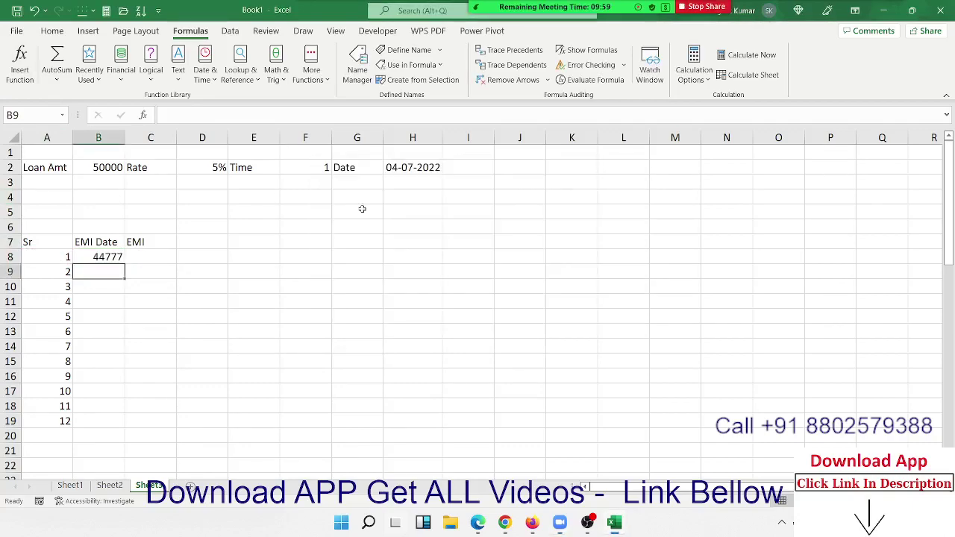
{"action": "left_click", "coordinate": [107, 258]}
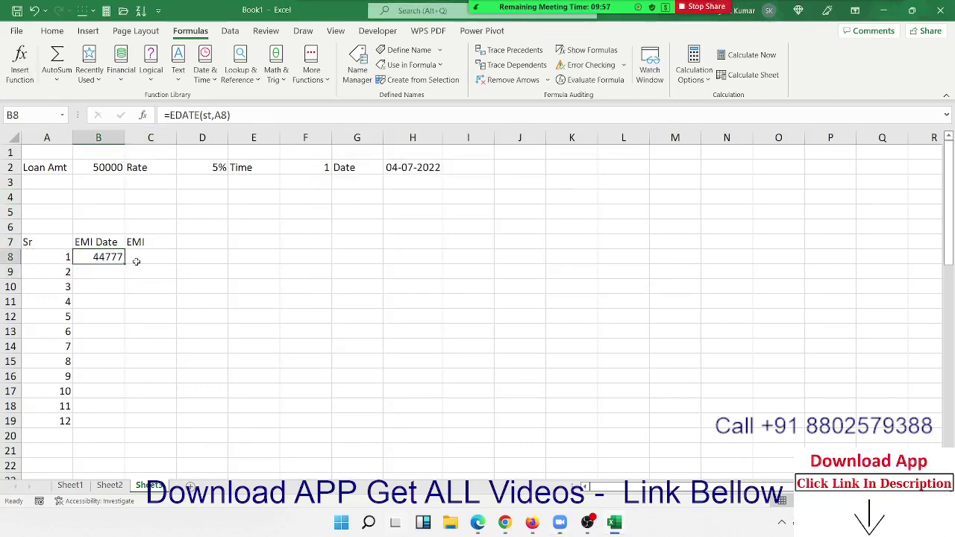
{"action": "left_click_drag", "start_coordinate": [127, 265], "coordinate": [102, 443]}
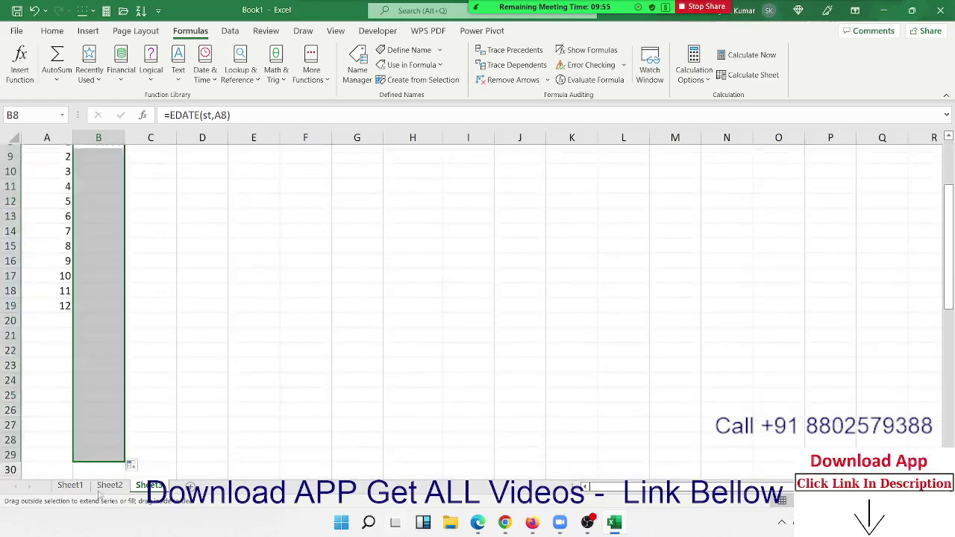
{"action": "scroll", "coordinate": [104, 366], "scroll_direction": "up", "scroll_amount": 3}
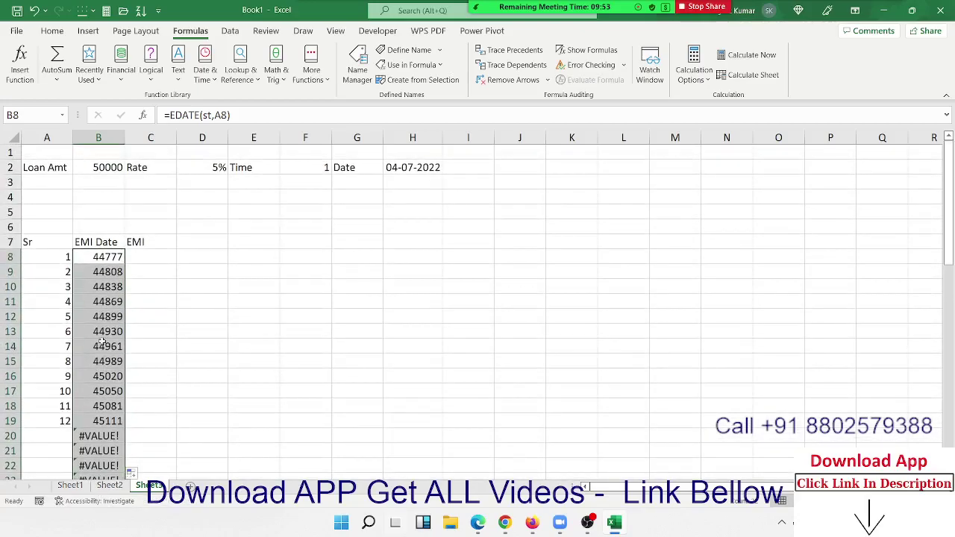
{"action": "left_click", "coordinate": [96, 259]}
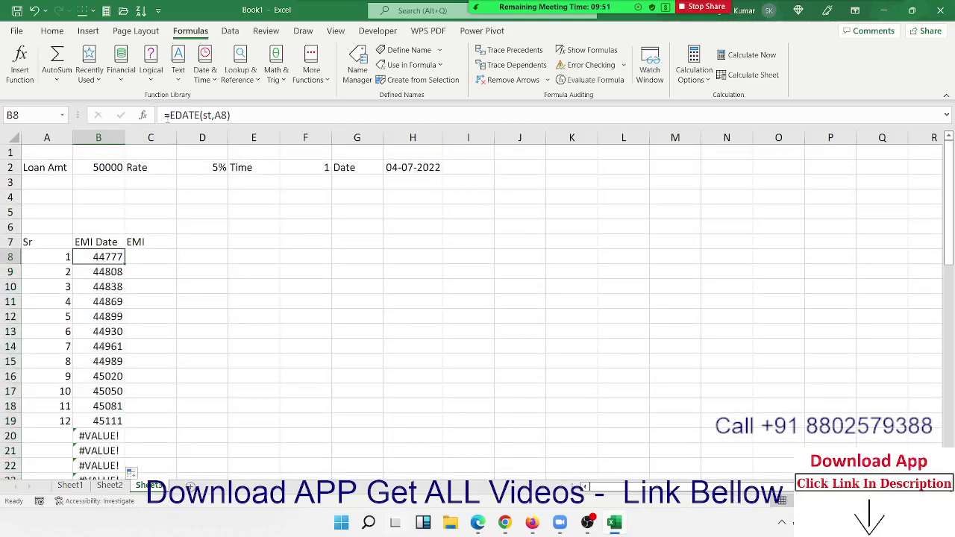
{"action": "left_click", "coordinate": [168, 115]}
Change B8 to =IFERROR(EDATE(st,A8),"") and fill it down column B.
{"action": "type", "text": "I"}
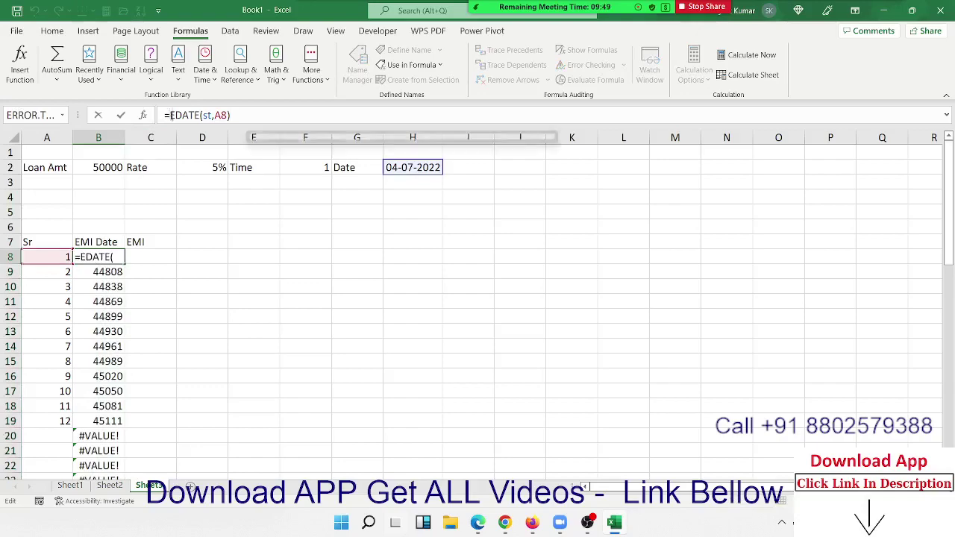
{"action": "type", "text": "FE"}
{"action": "key", "text": "Tab"}
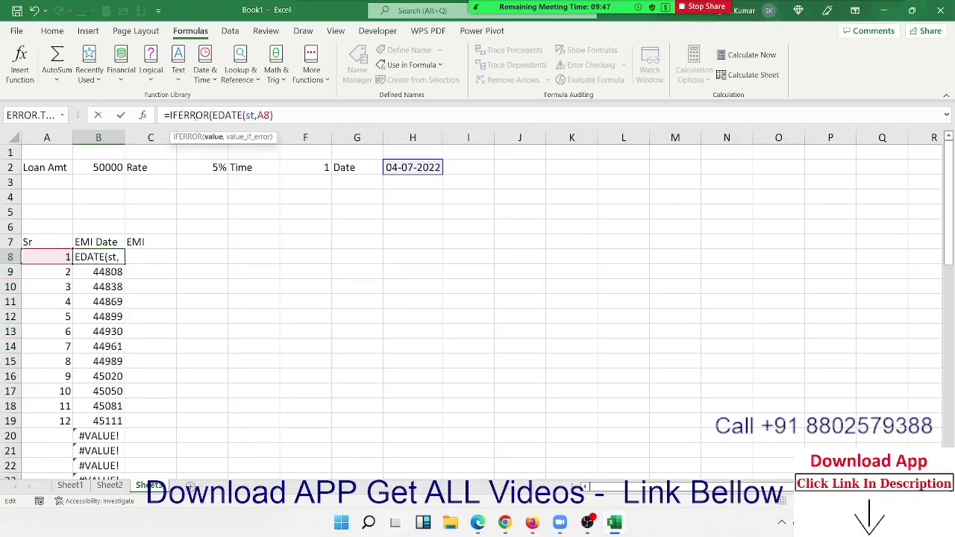
{"action": "type", "text": ",\""}
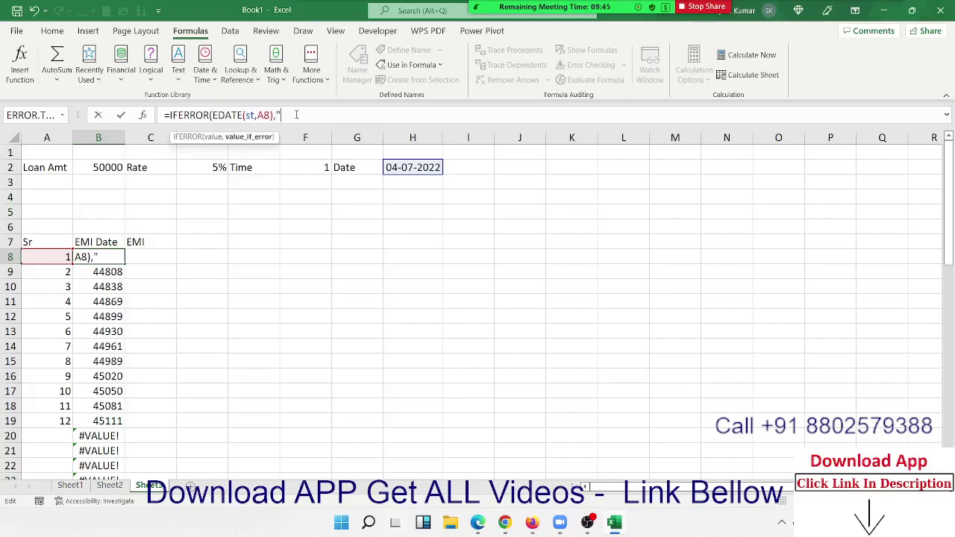
{"action": "type", "text": "\")"}
{"action": "key", "text": "Up"}
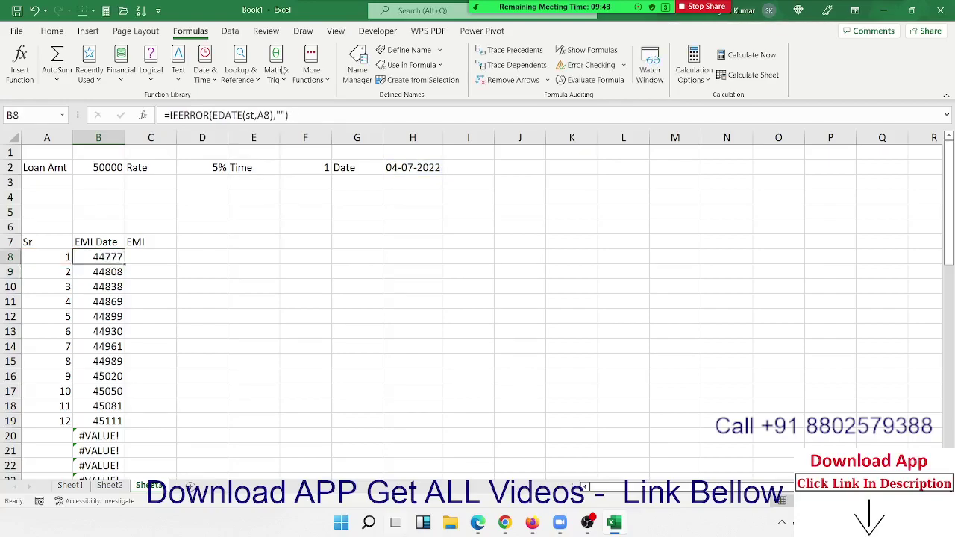
{"action": "double_click", "coordinate": [125, 260]}
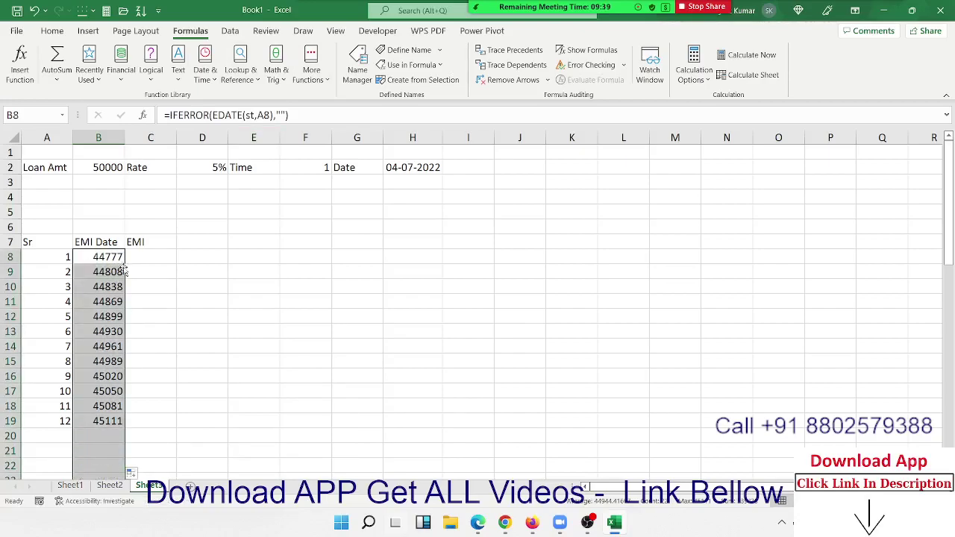
{"action": "left_click", "coordinate": [104, 391]}
{"action": "scroll", "coordinate": [99, 402], "scroll_direction": "down", "scroll_amount": 3}
{"action": "scroll", "coordinate": [99, 401], "scroll_direction": "down", "scroll_amount": 4}
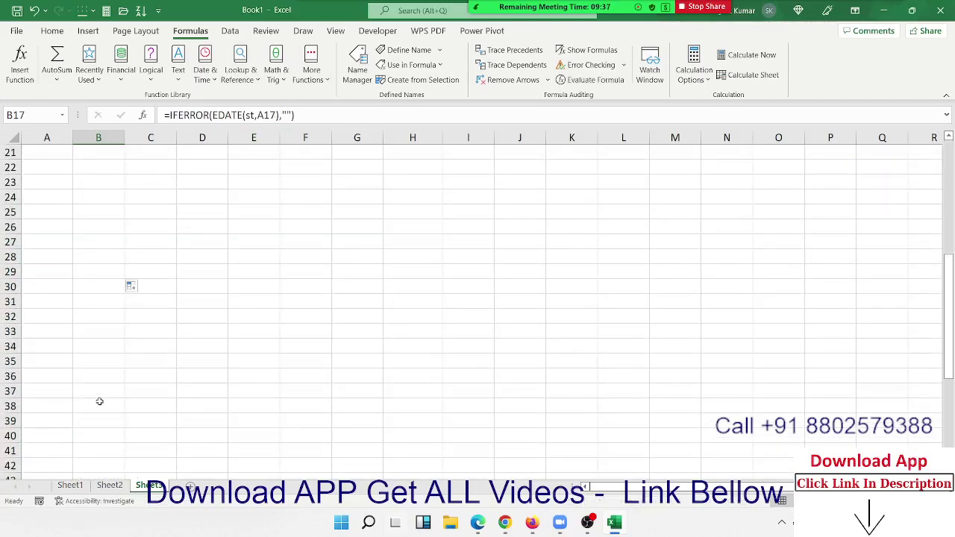
{"action": "scroll", "coordinate": [100, 402], "scroll_direction": "up", "scroll_amount": 7}
Format B8:B29 as dates, showing 04-Aug-22 through 04-Jul-23.
{"action": "left_click", "coordinate": [107, 262]}
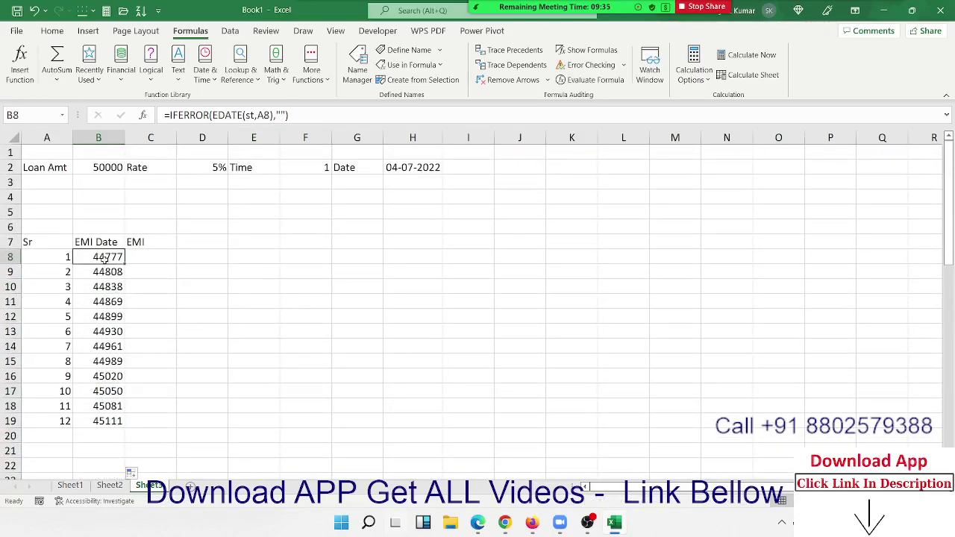
{"action": "key", "text": "ctrl+shift+Down"}
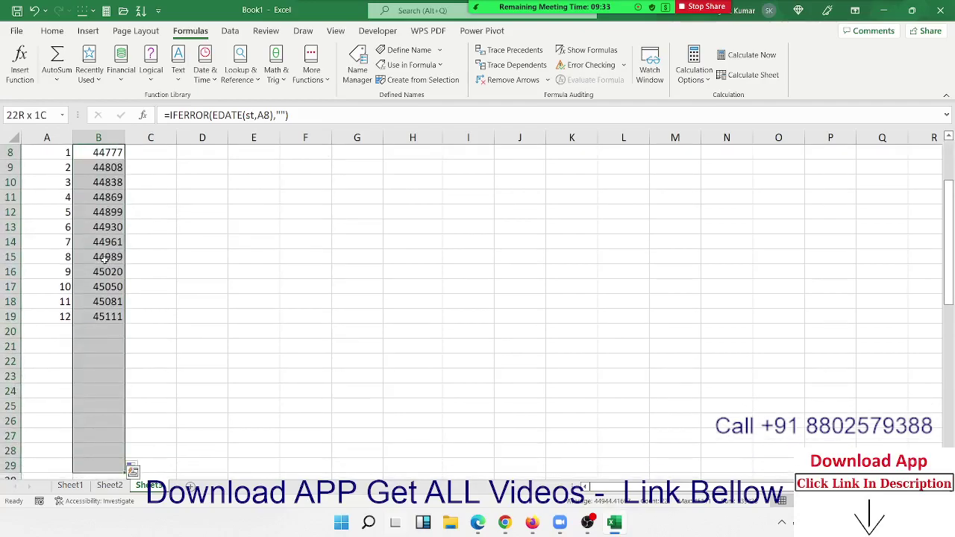
{"action": "key", "text": "ctrl+shift+3"}
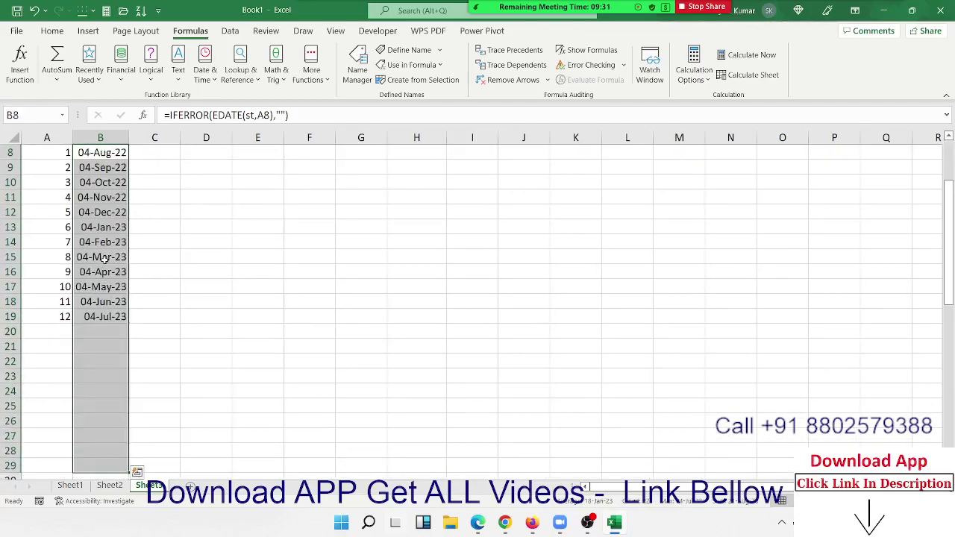
{"action": "key", "text": "ctrl+q"}
{"action": "key", "text": "Escape"}
Review the loan inputs and EMI header, then select empty cell E6.
{"action": "key", "text": "Up"}
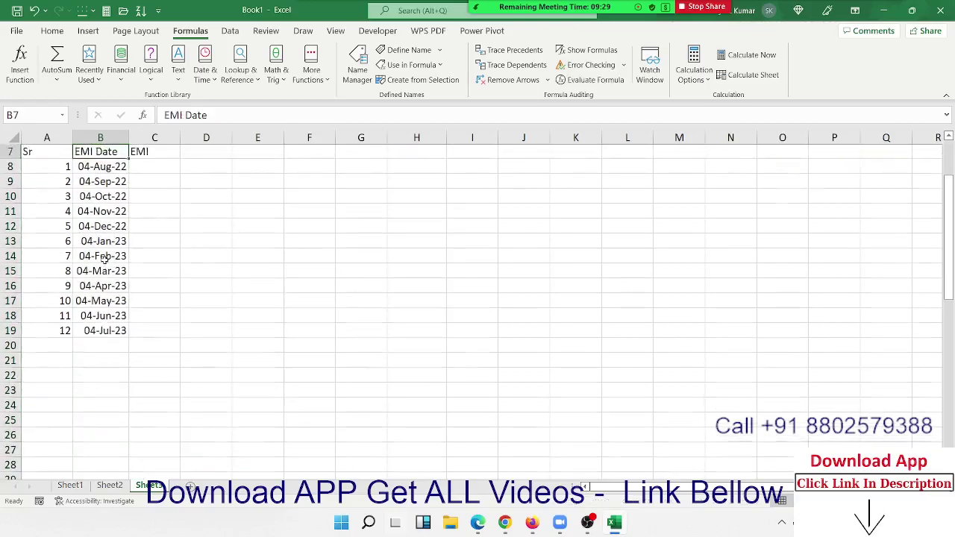
{"action": "key", "text": "Up"}
{"action": "key", "text": "Up"}
{"action": "key", "text": "Up"}
{"action": "key", "text": "Up"}
{"action": "key", "text": "Up"}
{"action": "key", "text": "Up"}
{"action": "key", "text": "Down"}
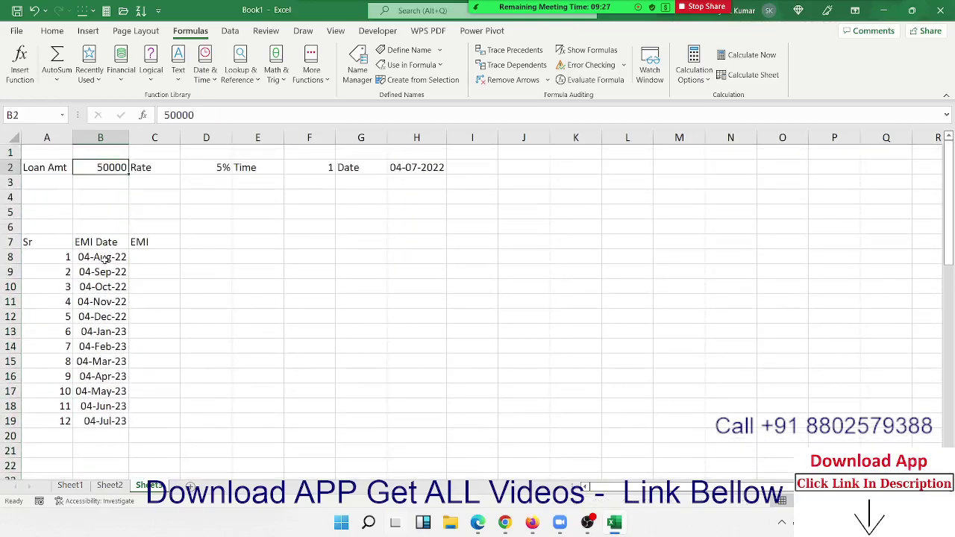
{"action": "key", "text": "Right"}
{"action": "key", "text": "Right"}
{"action": "key", "text": "Down"}
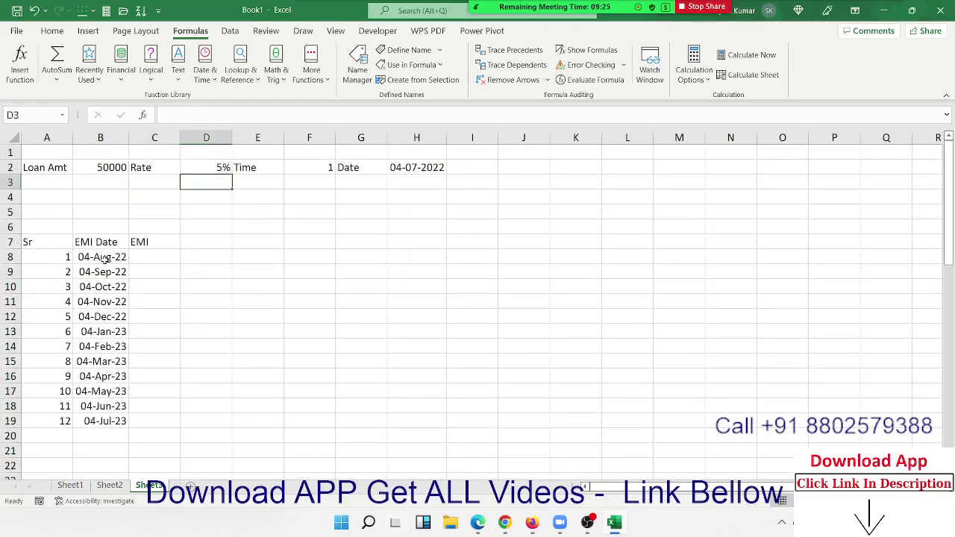
{"action": "key", "text": "Down"}
{"action": "key", "text": "Down"}
{"action": "key", "text": "Down"}
{"action": "key", "text": "Down"}
{"action": "key", "text": "Down"}
{"action": "key", "text": "Left"}
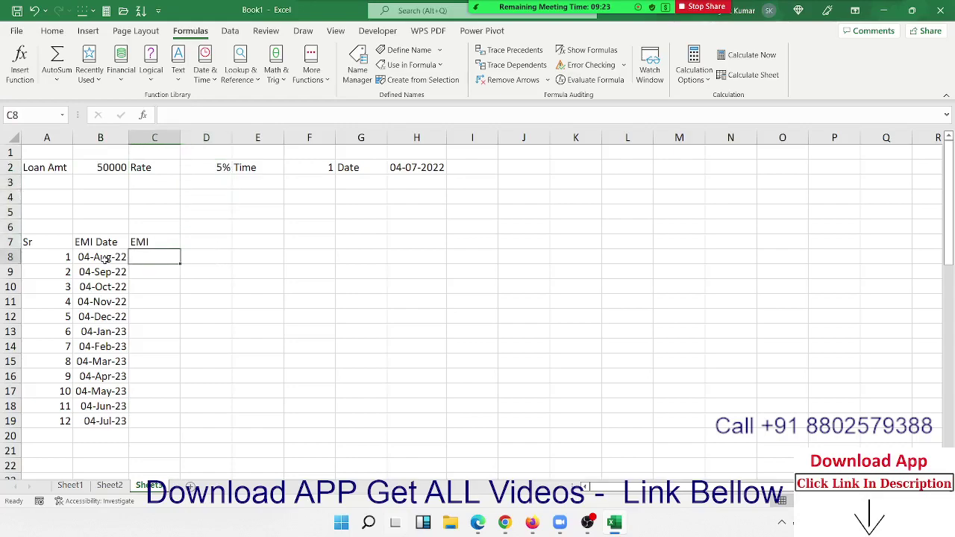
{"action": "key", "text": "Up"}
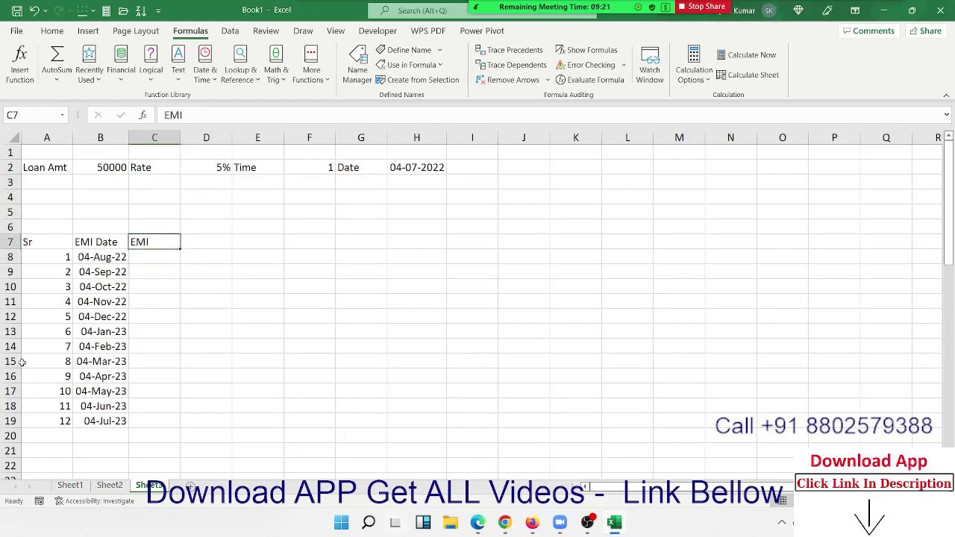
{"action": "left_click", "coordinate": [242, 224]}
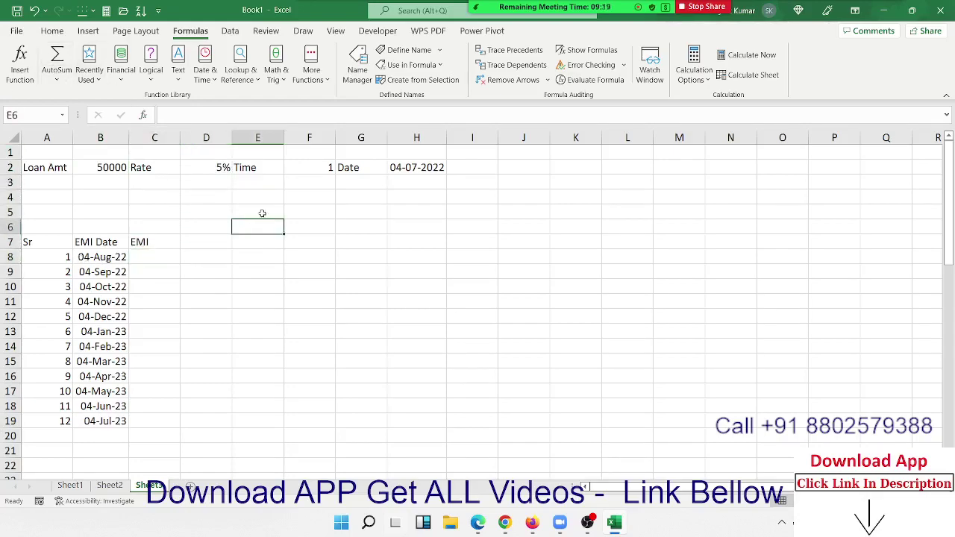
Define workbook name EMI as =(Sheet3!$B$2*Sheet3!$D$2*Sheet3!$F$2)/cemi.
{"action": "left_click", "coordinate": [395, 50]}
{"action": "type", "text": "EMI"}
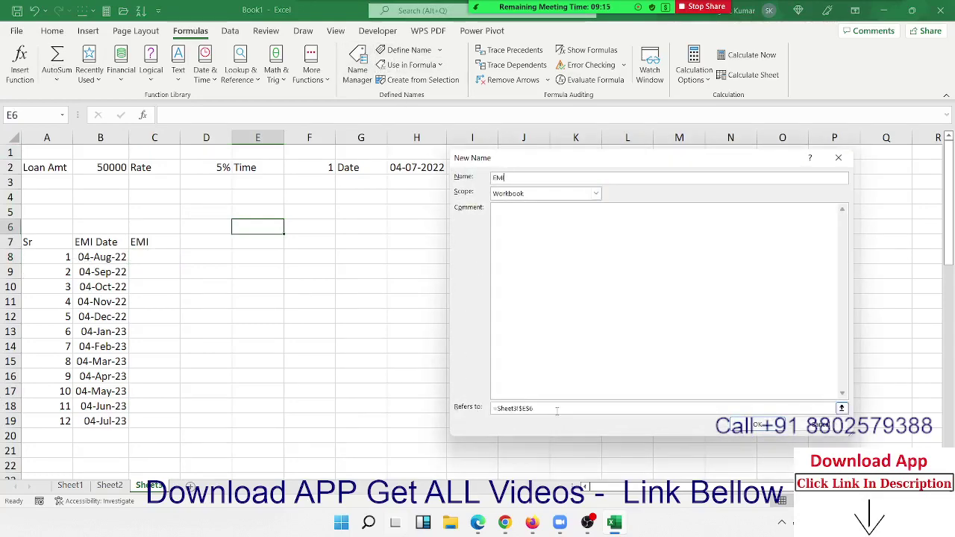
{"action": "left_click", "coordinate": [562, 412]}
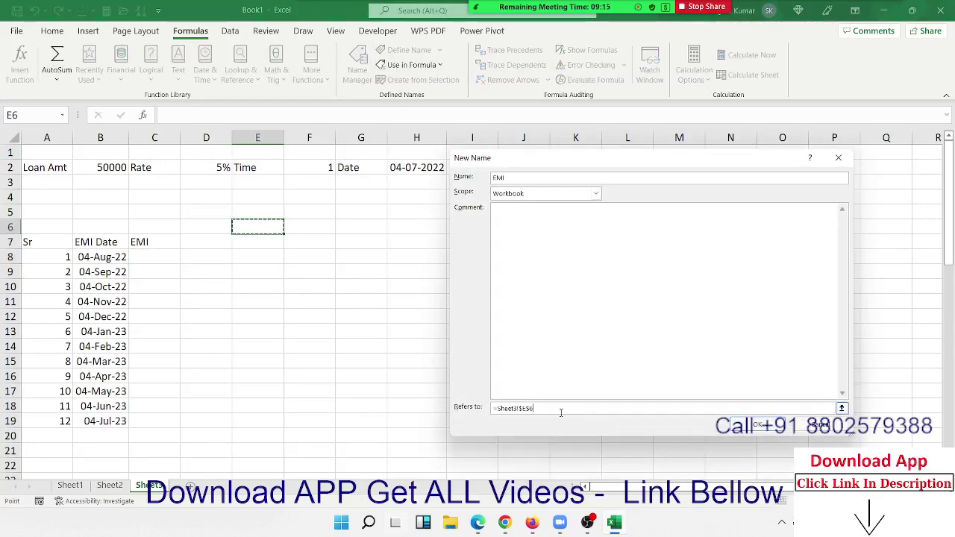
{"action": "key", "text": "BackSpace"}
{"action": "key", "text": "BackSpace"}
{"action": "key", "text": "BackSpace"}
{"action": "key", "text": "BackSpace"}
{"action": "key", "text": "BackSpace"}
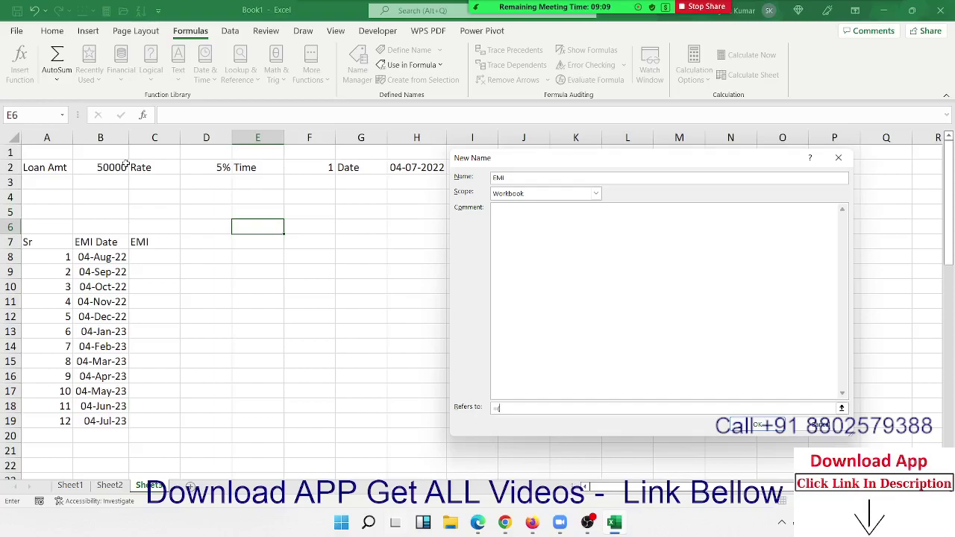
{"action": "left_click", "coordinate": [101, 166]}
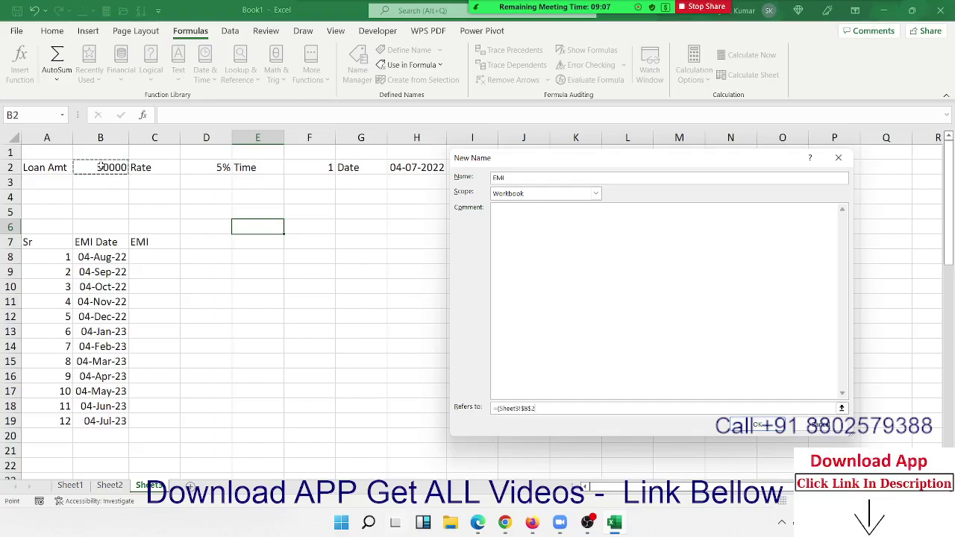
{"action": "left_click", "coordinate": [223, 167]}
{"action": "type", "text": "*"}
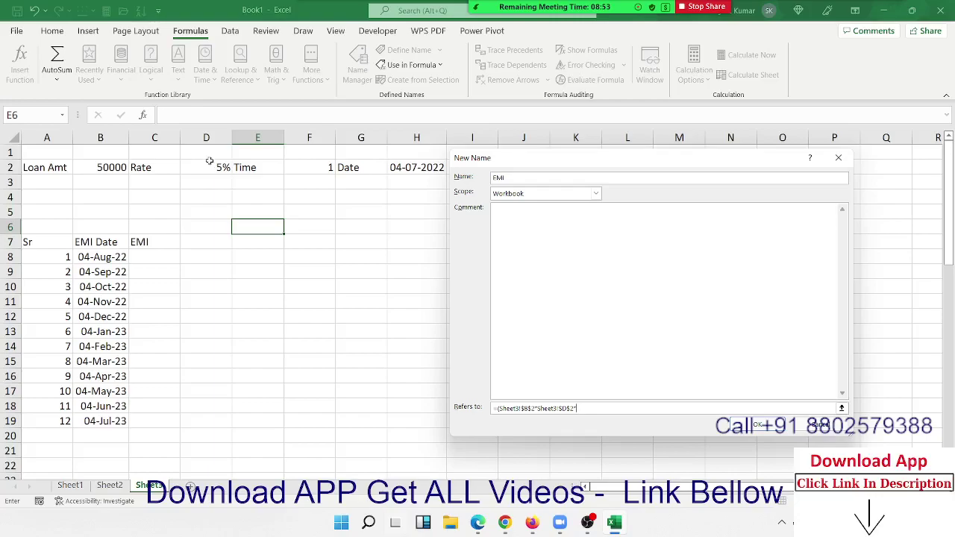
{"action": "left_click", "coordinate": [297, 170]}
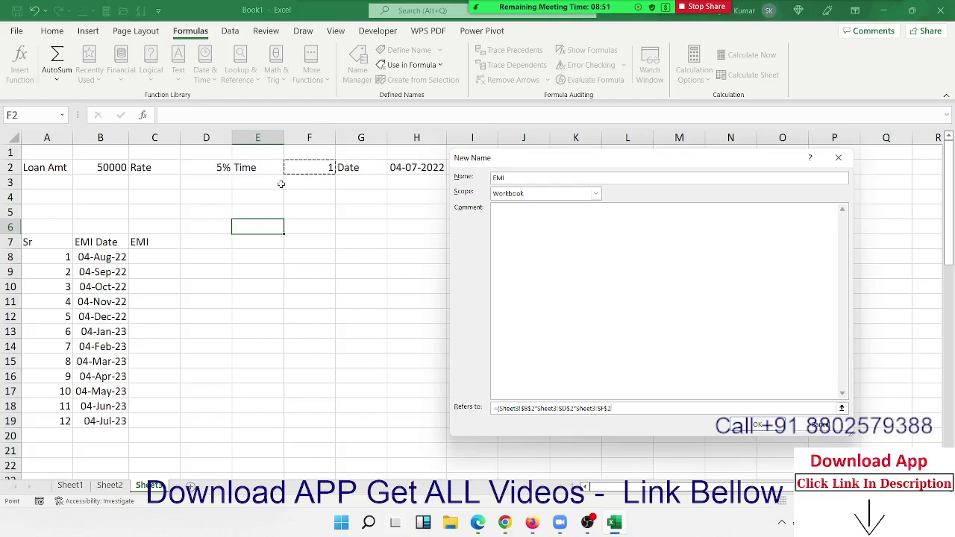
{"action": "type", "text": ")/cemi"}
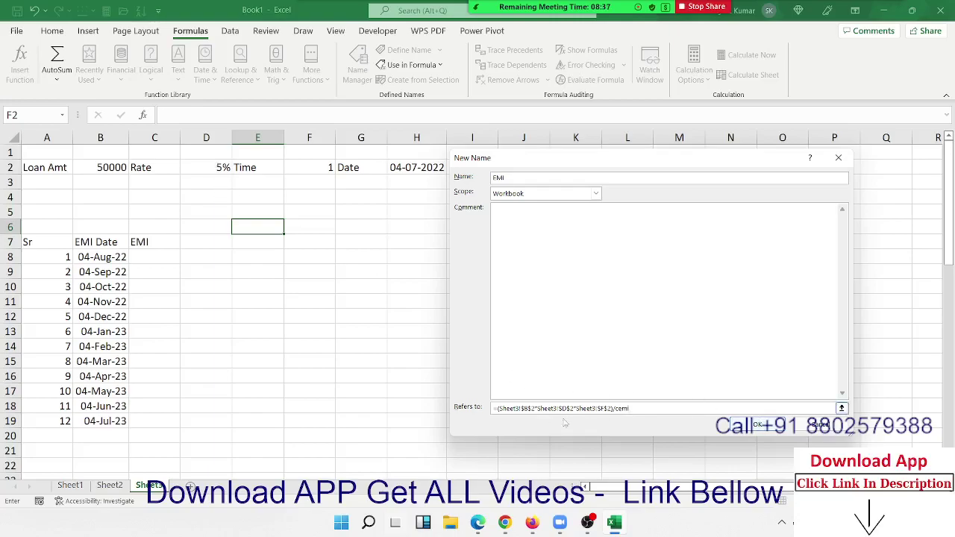
{"action": "left_click", "coordinate": [739, 425]}
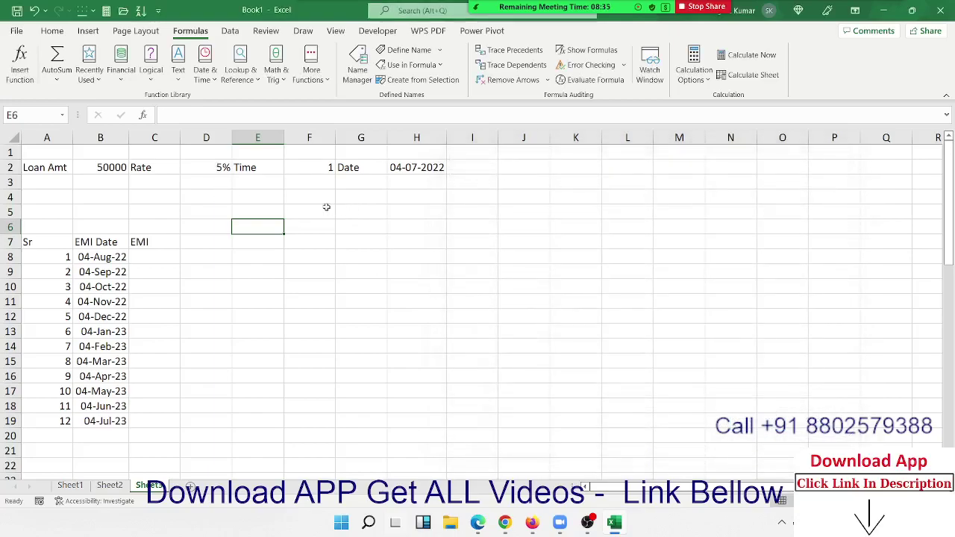
Enter =EMI in C8 to get 208.3333, then open Name Manager.
{"action": "left_click", "coordinate": [145, 258]}
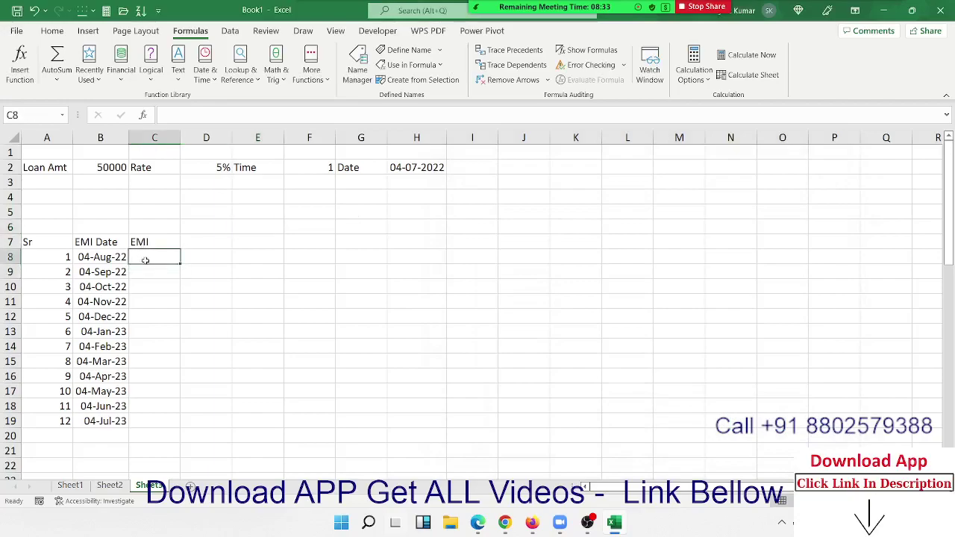
{"action": "type", "text": "=e"}
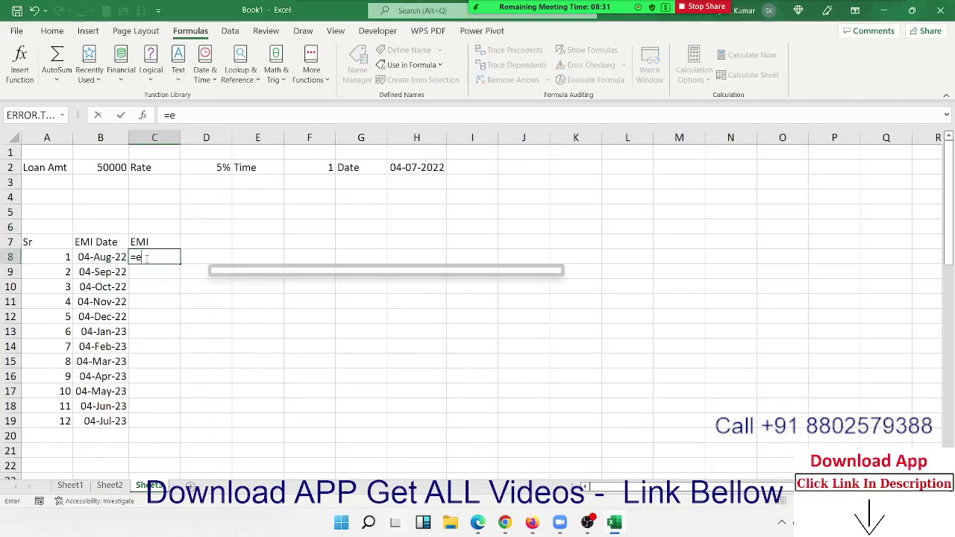
{"action": "type", "text": "m"}
{"action": "key", "text": "Tab"}
{"action": "key", "text": "Return"}
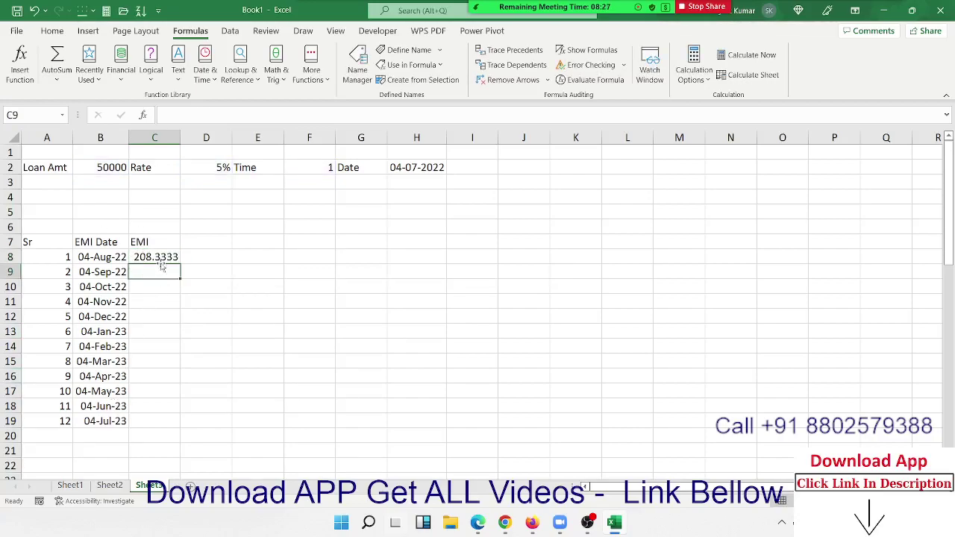
{"action": "left_click", "coordinate": [160, 259]}
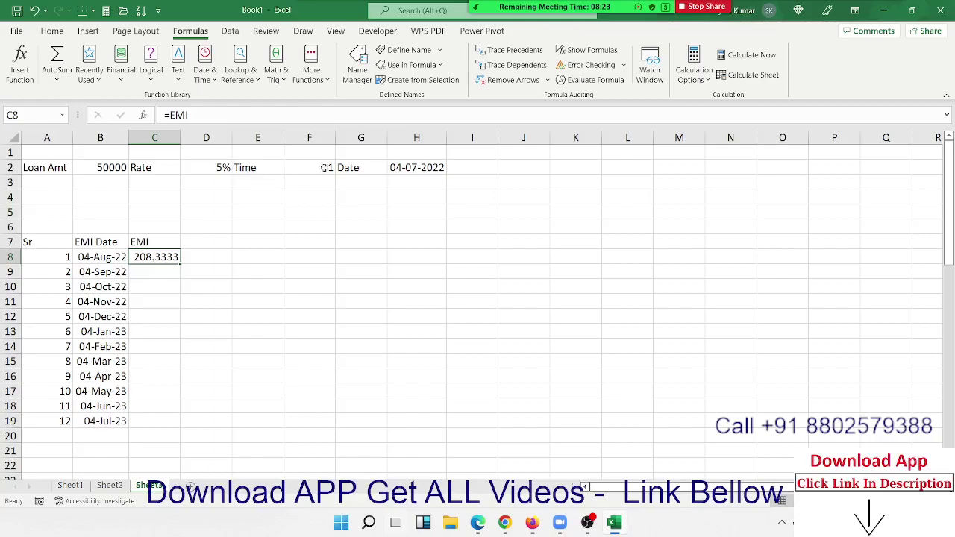
{"action": "left_click", "coordinate": [357, 71]}
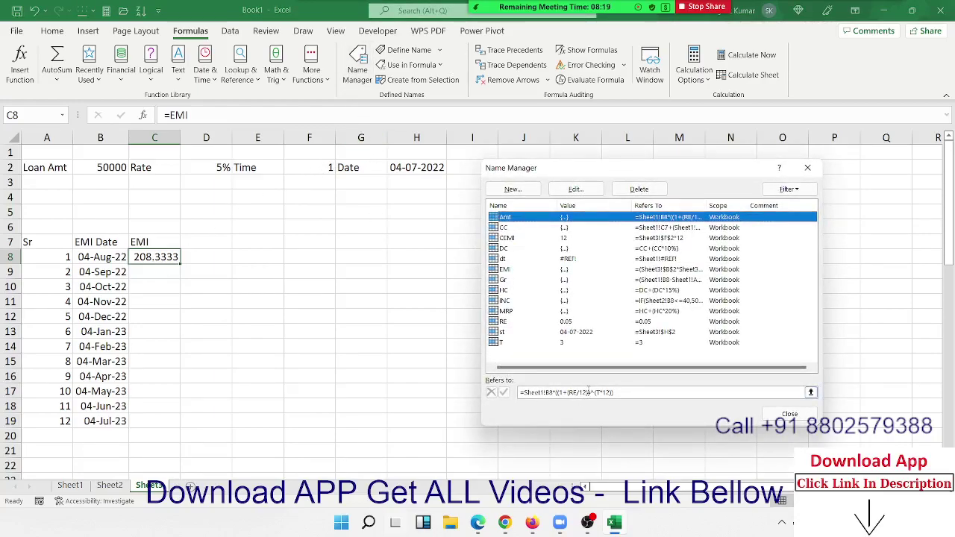
Edit the EMI name to =(Sheet3!$B$2+(...))/CEMI, adding the principal to the interest.
{"action": "left_click", "coordinate": [589, 394]}
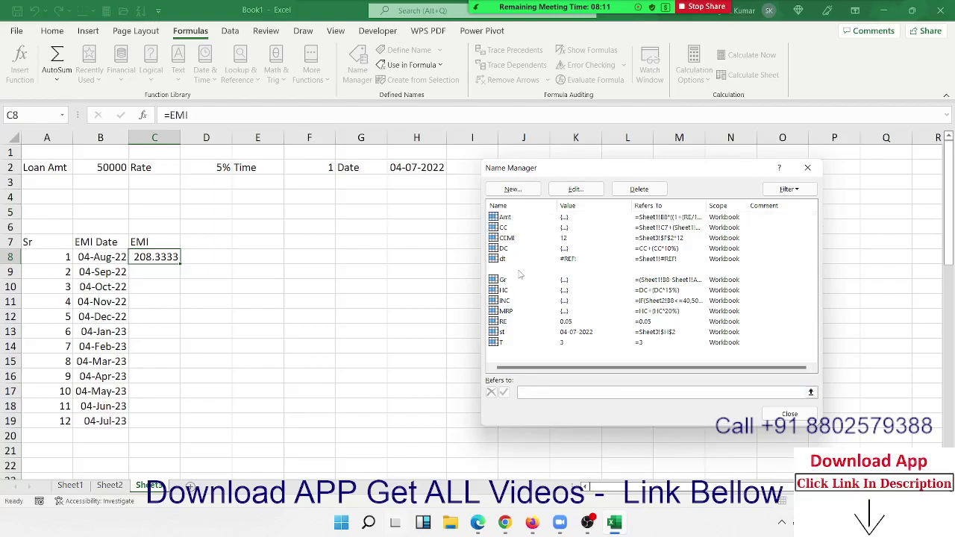
{"action": "left_click", "coordinate": [522, 271]}
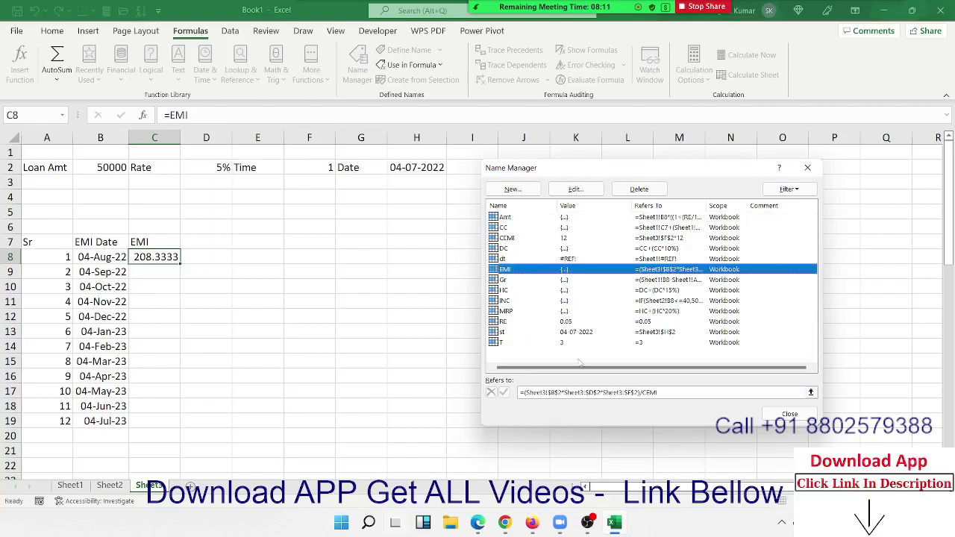
{"action": "left_click", "coordinate": [524, 393]}
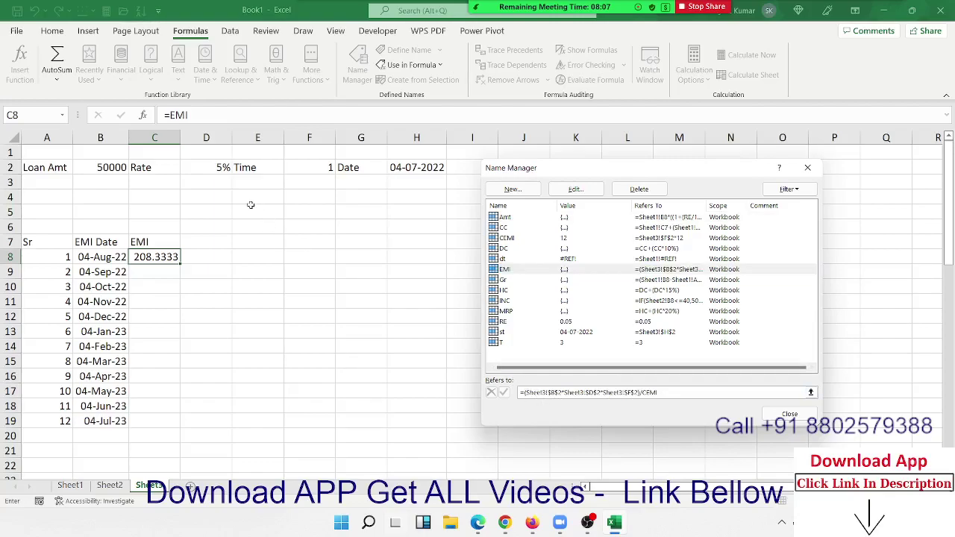
{"action": "left_click", "coordinate": [116, 169]}
{"action": "type", "text": "+"}
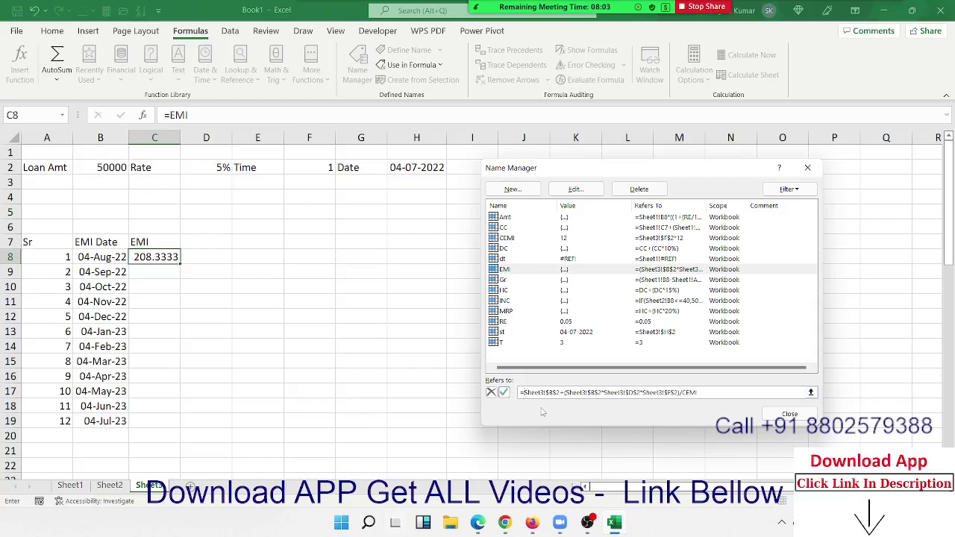
{"action": "type", "text": "("}
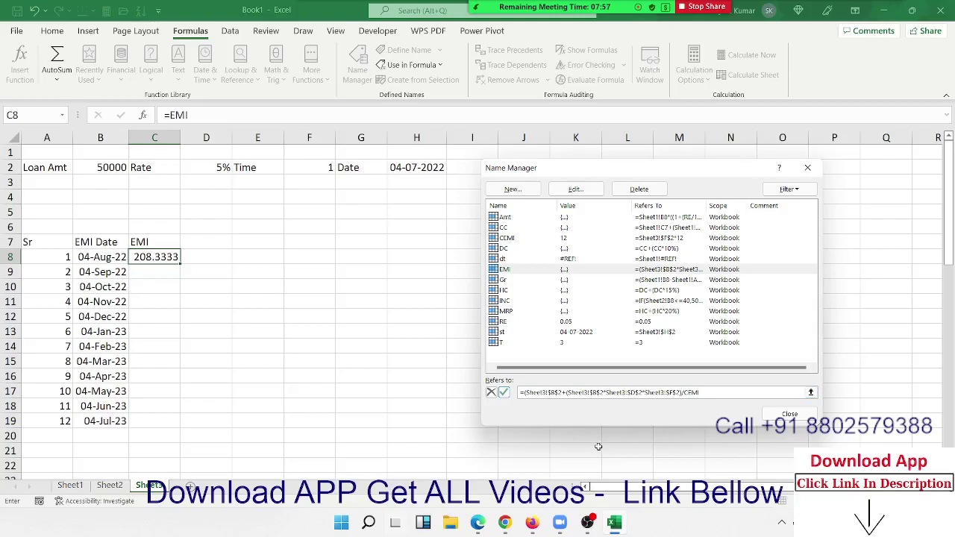
{"action": "type", "text": ")"}
{"action": "left_click", "coordinate": [505, 393]}
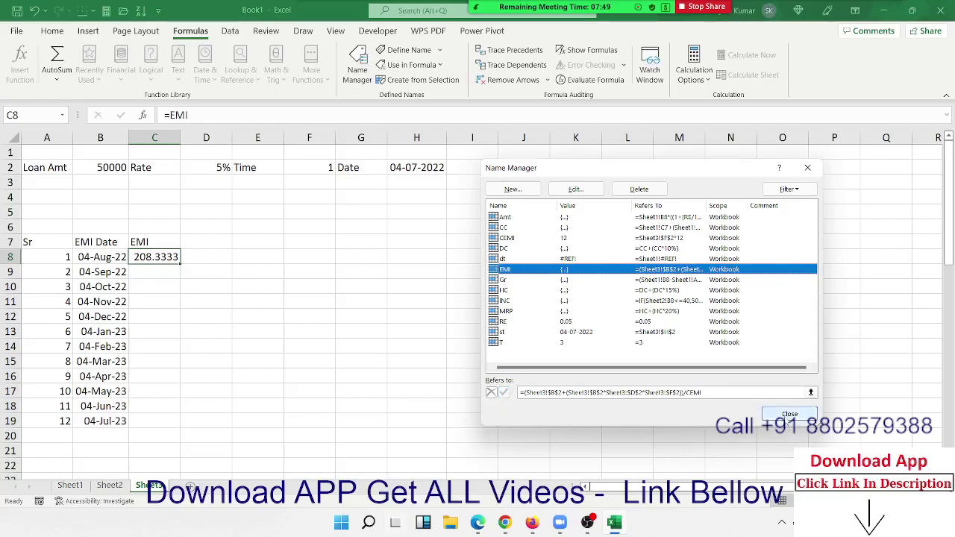
{"action": "left_click", "coordinate": [790, 415]}
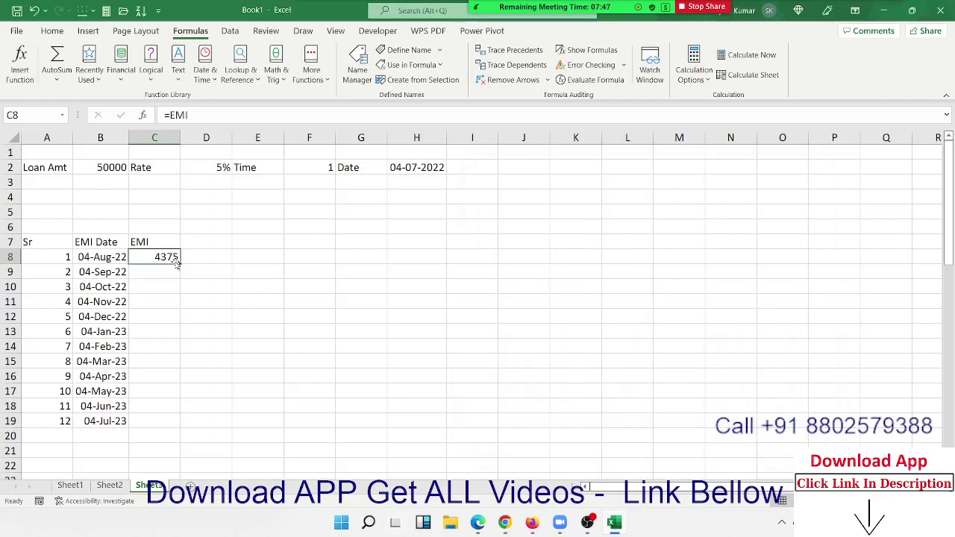
Copy the 4375 EMI down column C and begin editing C8's formula.
{"action": "left_click_drag", "start_coordinate": [180, 261], "coordinate": [179, 471]}
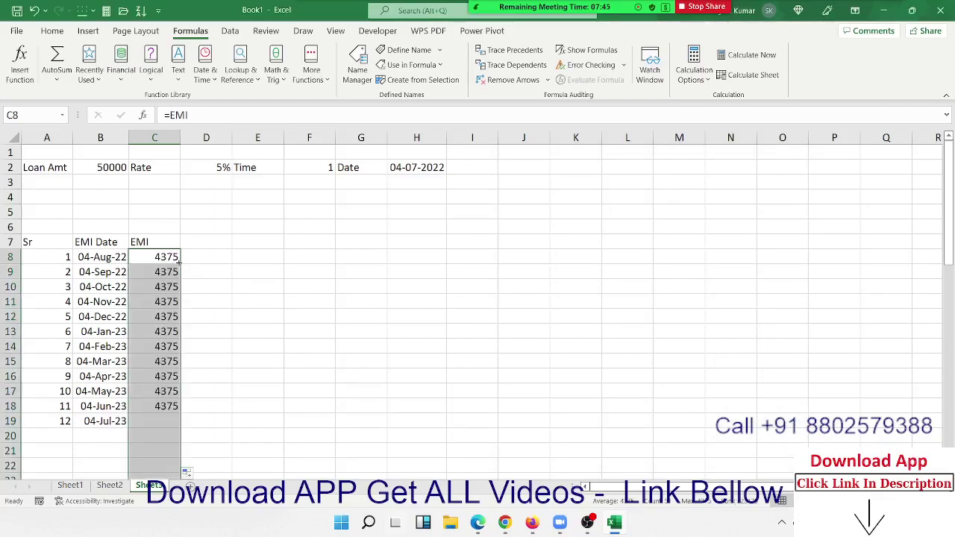
{"action": "left_click", "coordinate": [173, 258]}
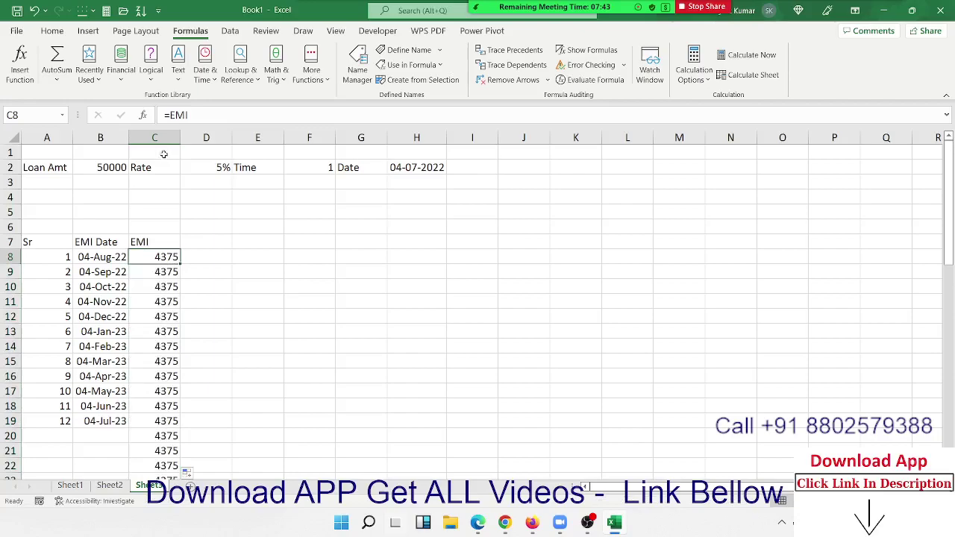
{"action": "left_click", "coordinate": [171, 115]}
Set C8 to =IF(A8<>"",EMI,"") and fill it down, showing 4375 in C8:C19.
{"action": "type", "text": "IF("}
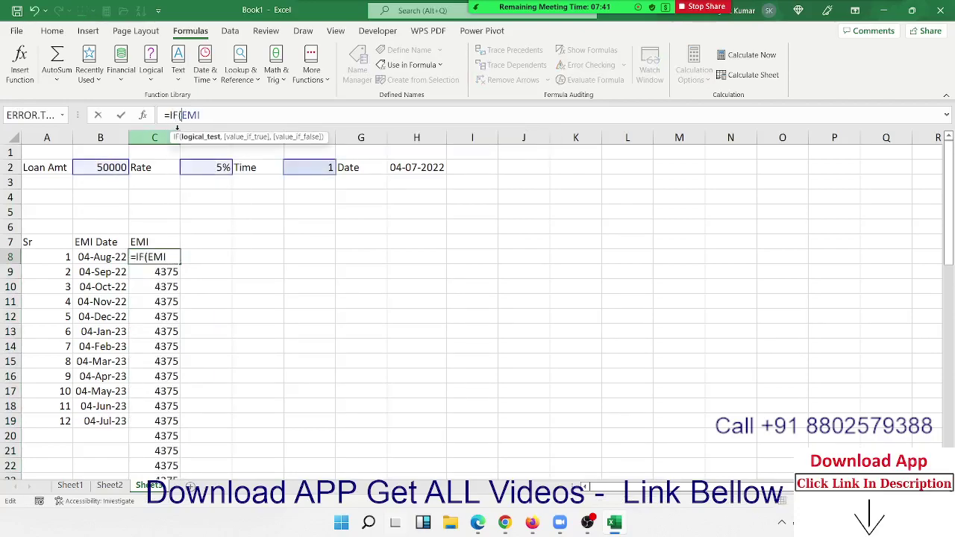
{"action": "left_click", "coordinate": [58, 257]}
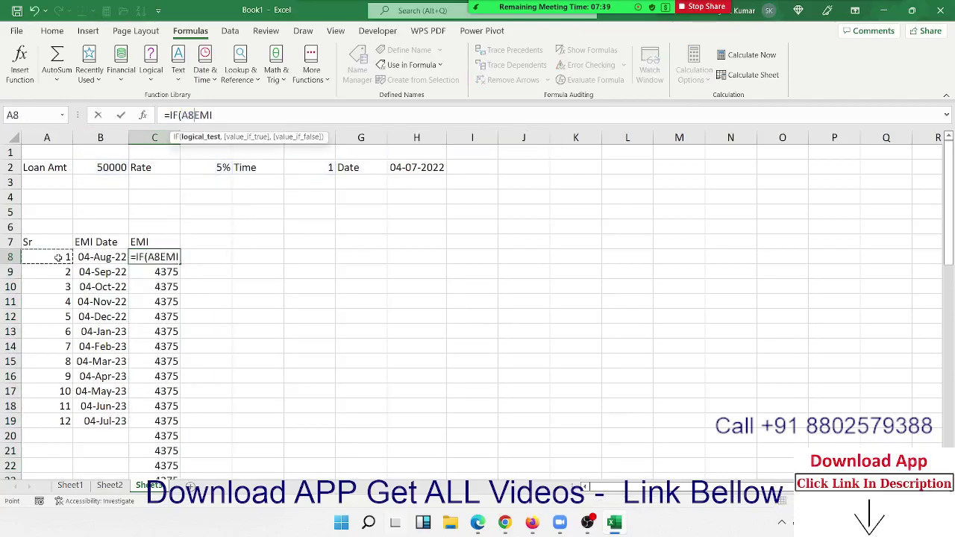
{"action": "type", "text": "<>"}
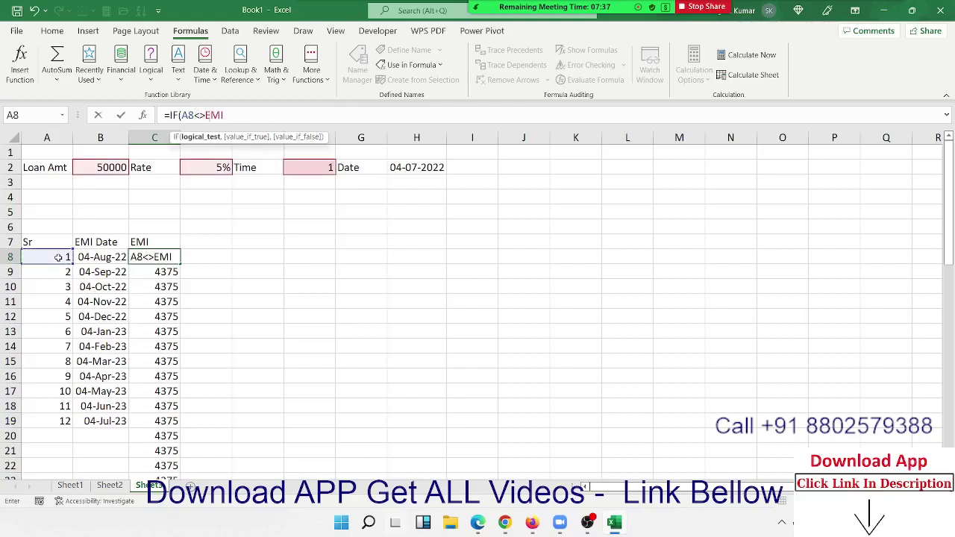
{"action": "type", "text": "\"\",EMI"}
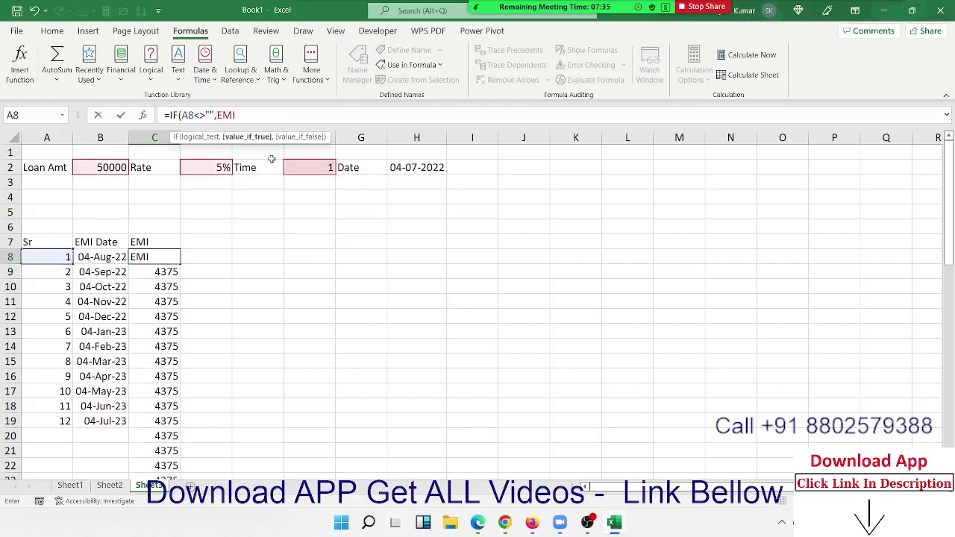
{"action": "type", "text": ",\"\""}
{"action": "key", "text": "Return"}
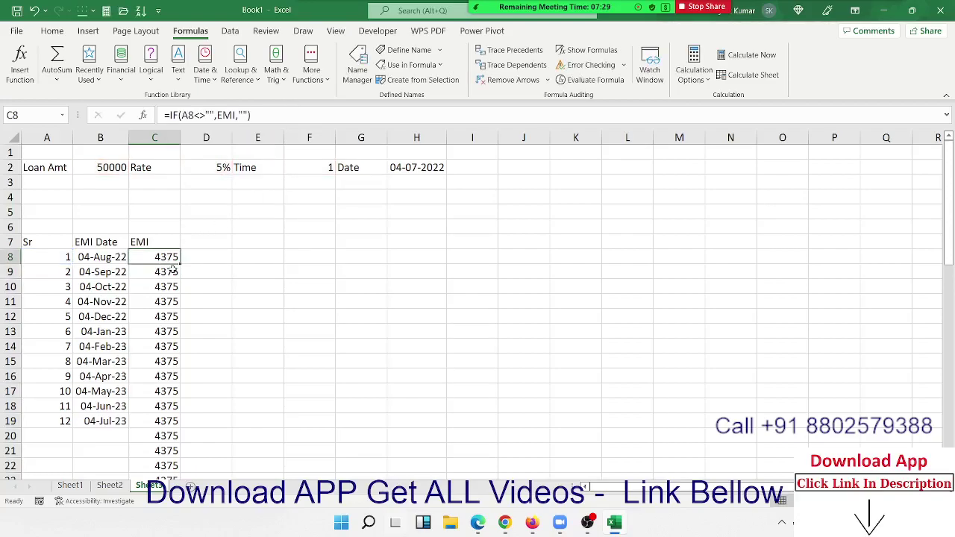
{"action": "double_click", "coordinate": [181, 264]}
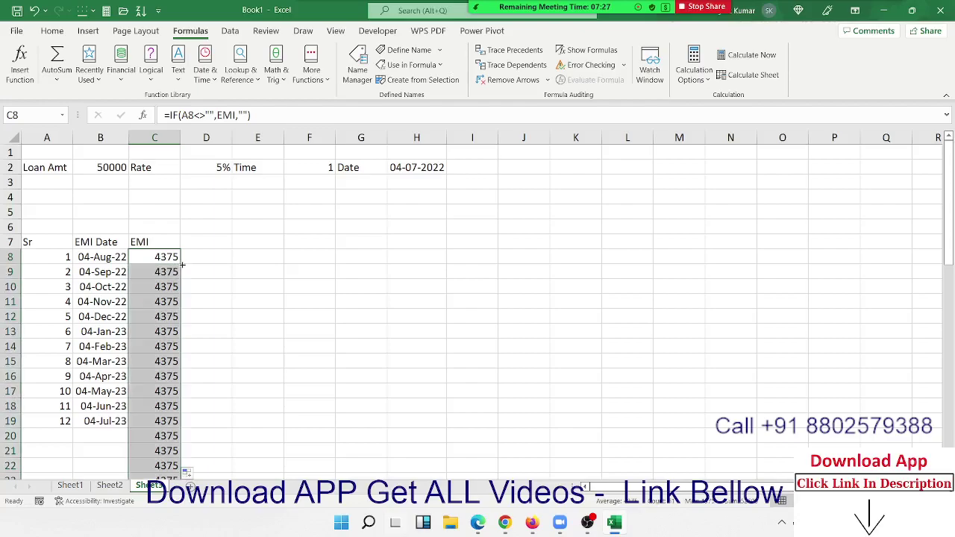
{"action": "left_click", "coordinate": [162, 272]}
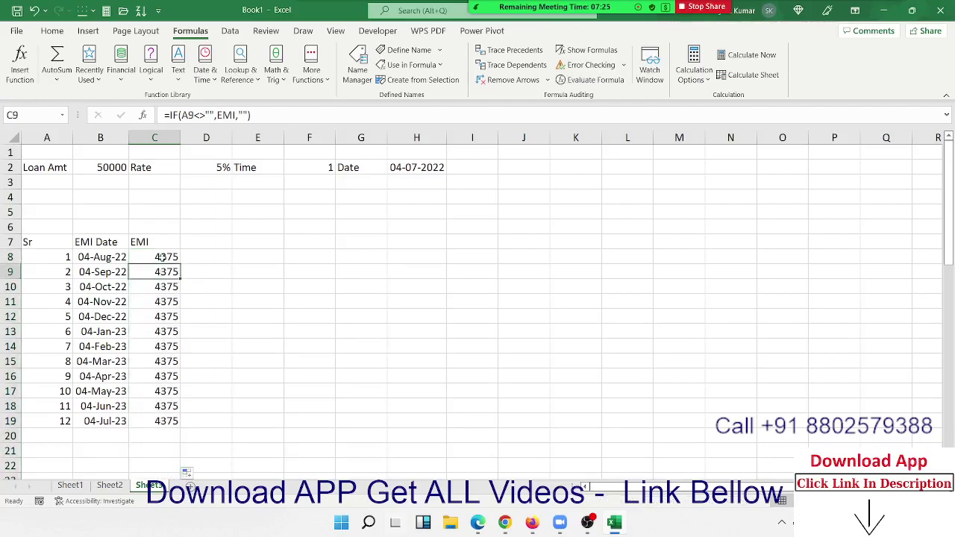
{"action": "left_click", "coordinate": [151, 299]}
{"action": "left_click", "coordinate": [120, 288]}
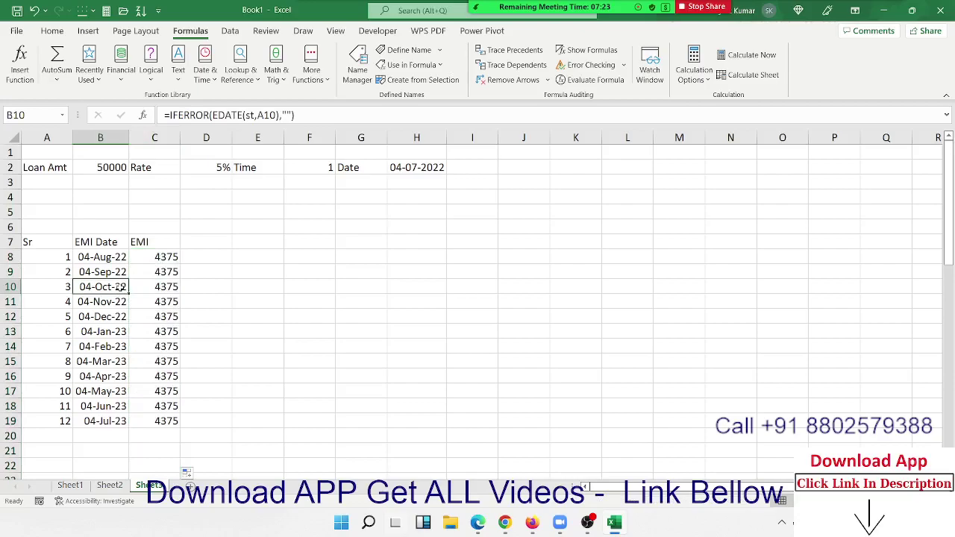
{"action": "left_click", "coordinate": [53, 274]}
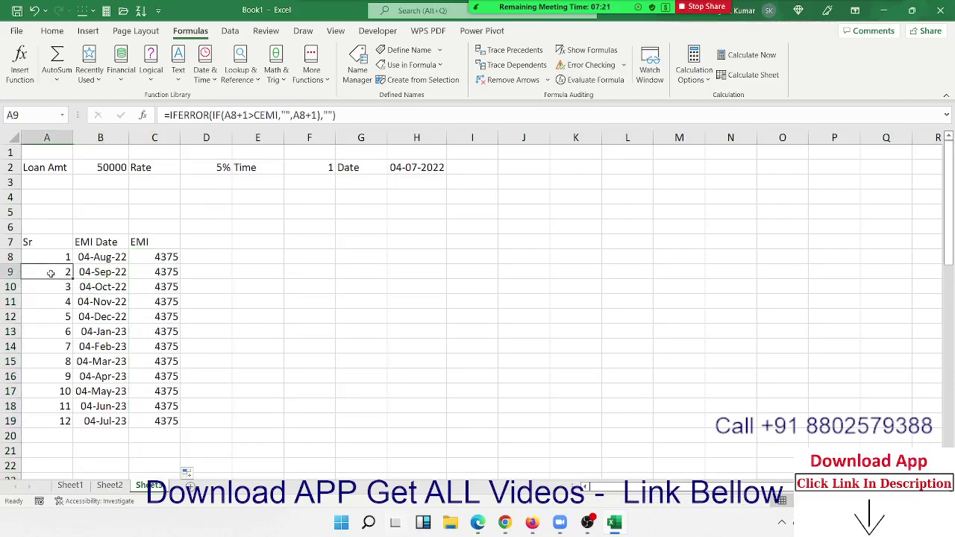
{"action": "left_click", "coordinate": [154, 271]}
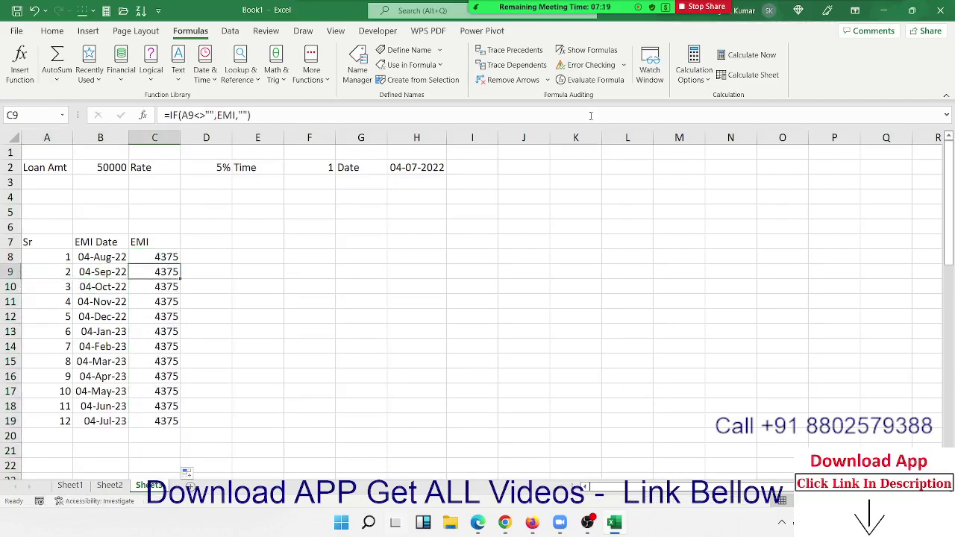
{"action": "mouse_move", "coordinate": [609, 6]}
{"action": "left_click", "coordinate": [135, 258]}
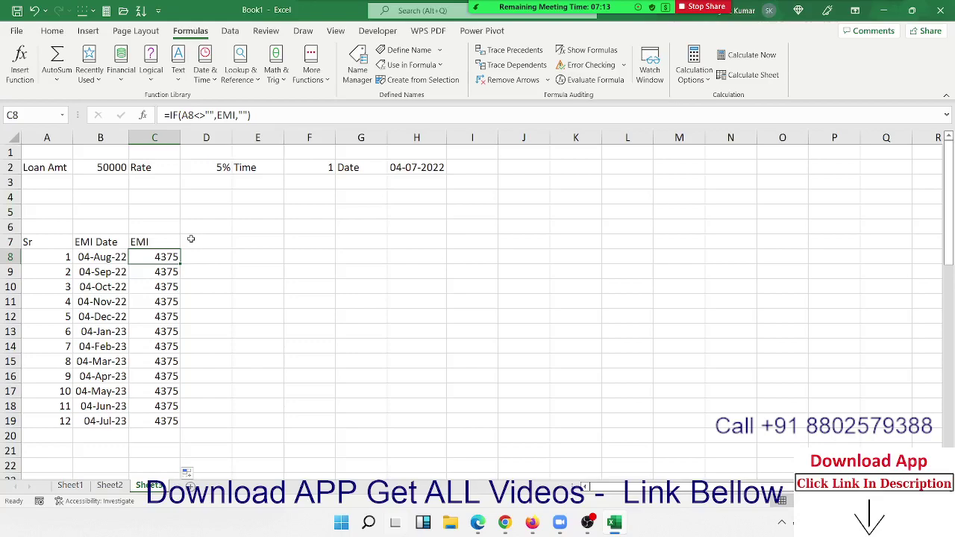
{"action": "left_click", "coordinate": [167, 271]}
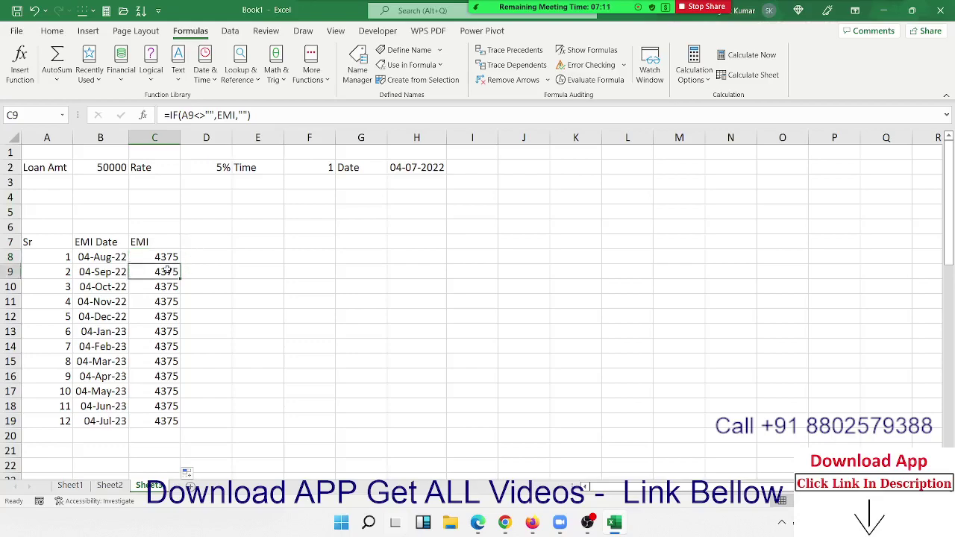
{"action": "left_click", "coordinate": [118, 267]}
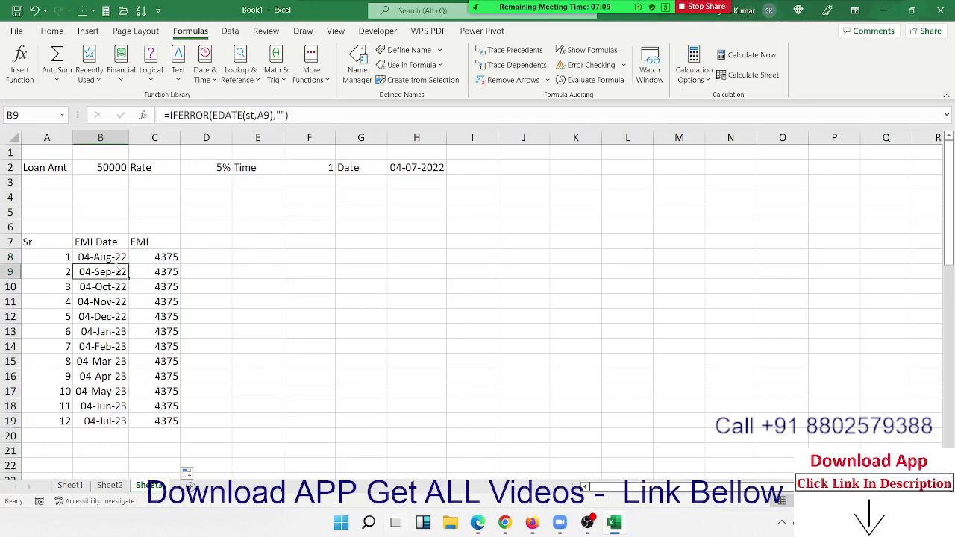
{"action": "left_click", "coordinate": [147, 289]}
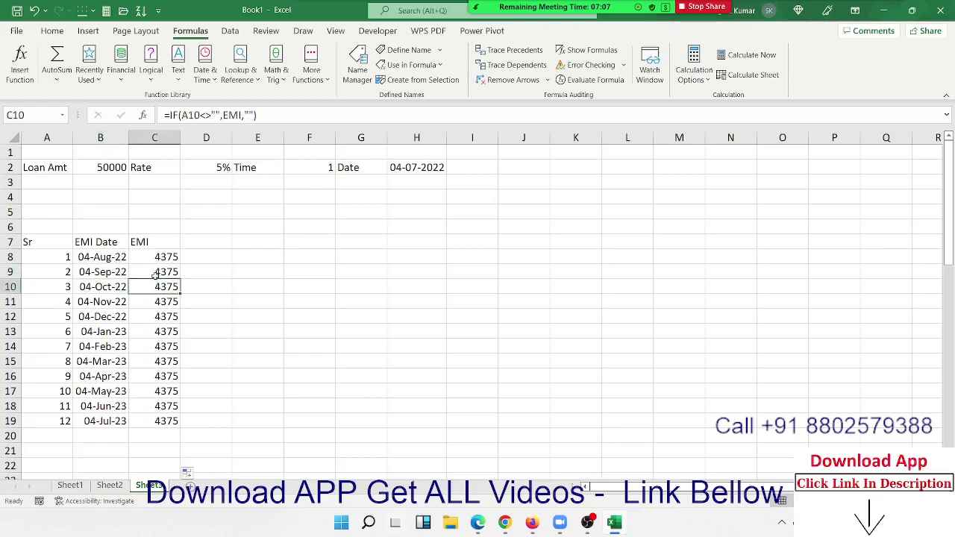
{"action": "left_click", "coordinate": [154, 274]}
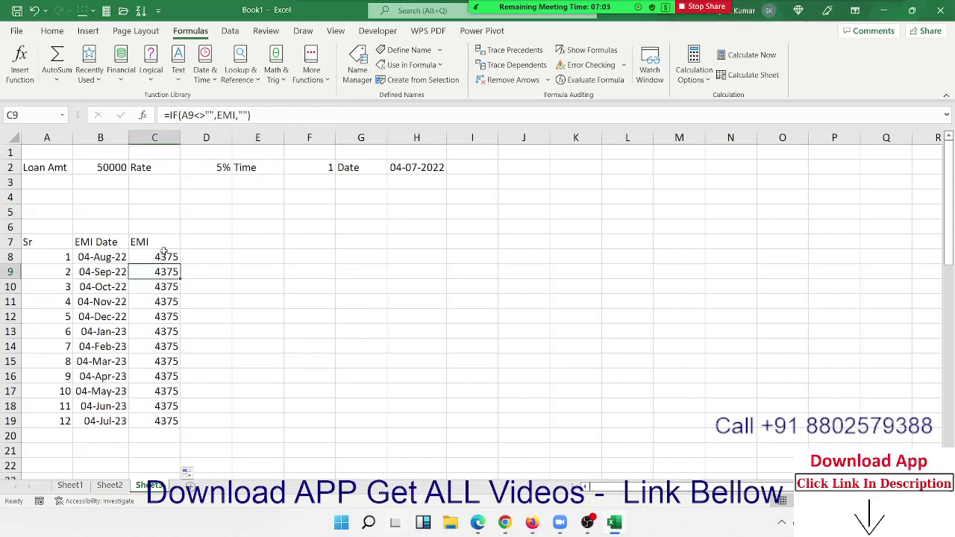
{"action": "left_click", "coordinate": [168, 254]}
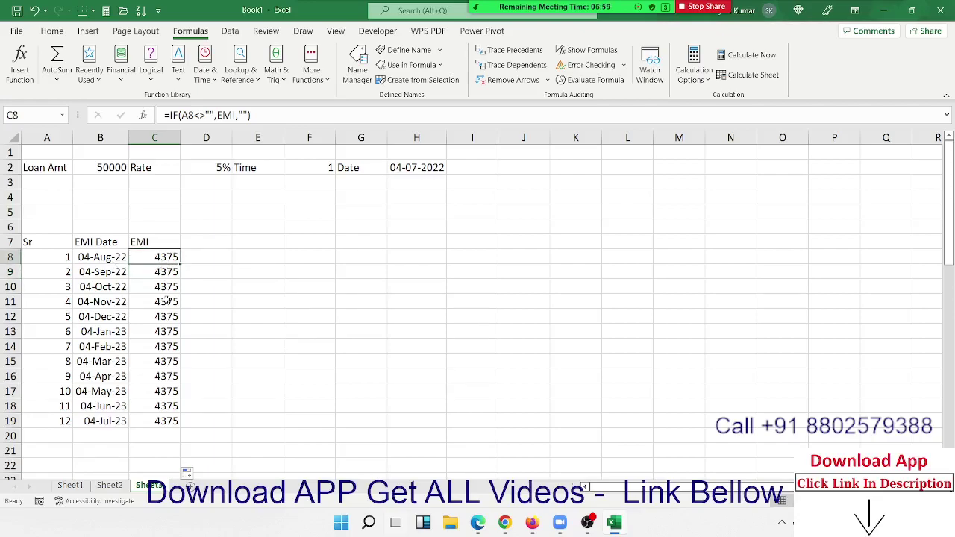
{"action": "left_click", "coordinate": [378, 268]}
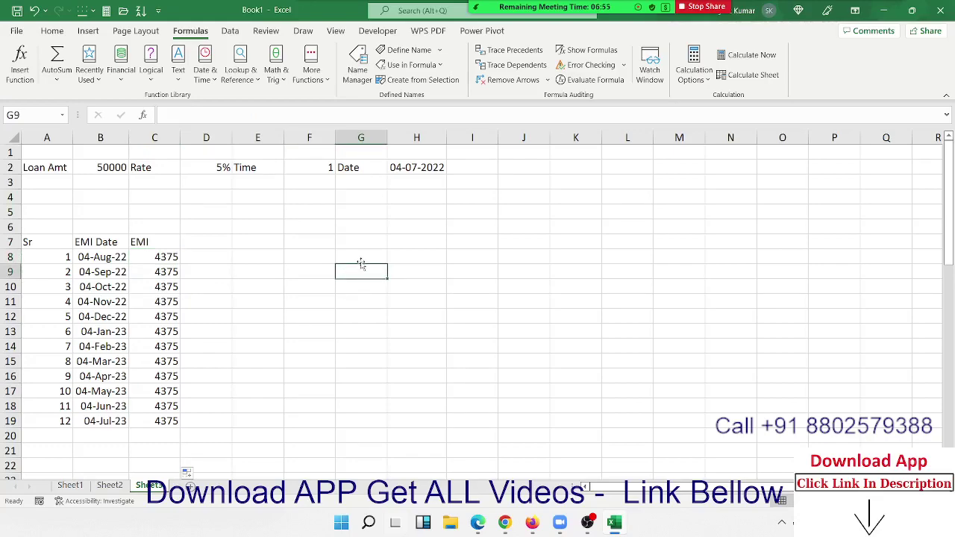
{"action": "mouse_move", "coordinate": [105, 167]}
{"action": "left_mouse_down"}
{"action": "mouse_move", "coordinate": [427, 209]}
{"action": "mouse_move", "coordinate": [414, 236]}
{"action": "left_mouse_up"}
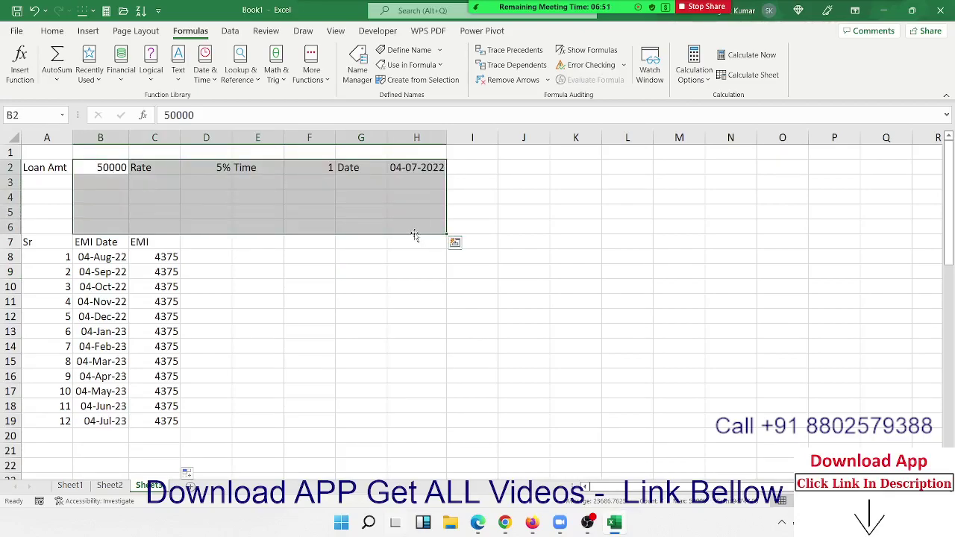